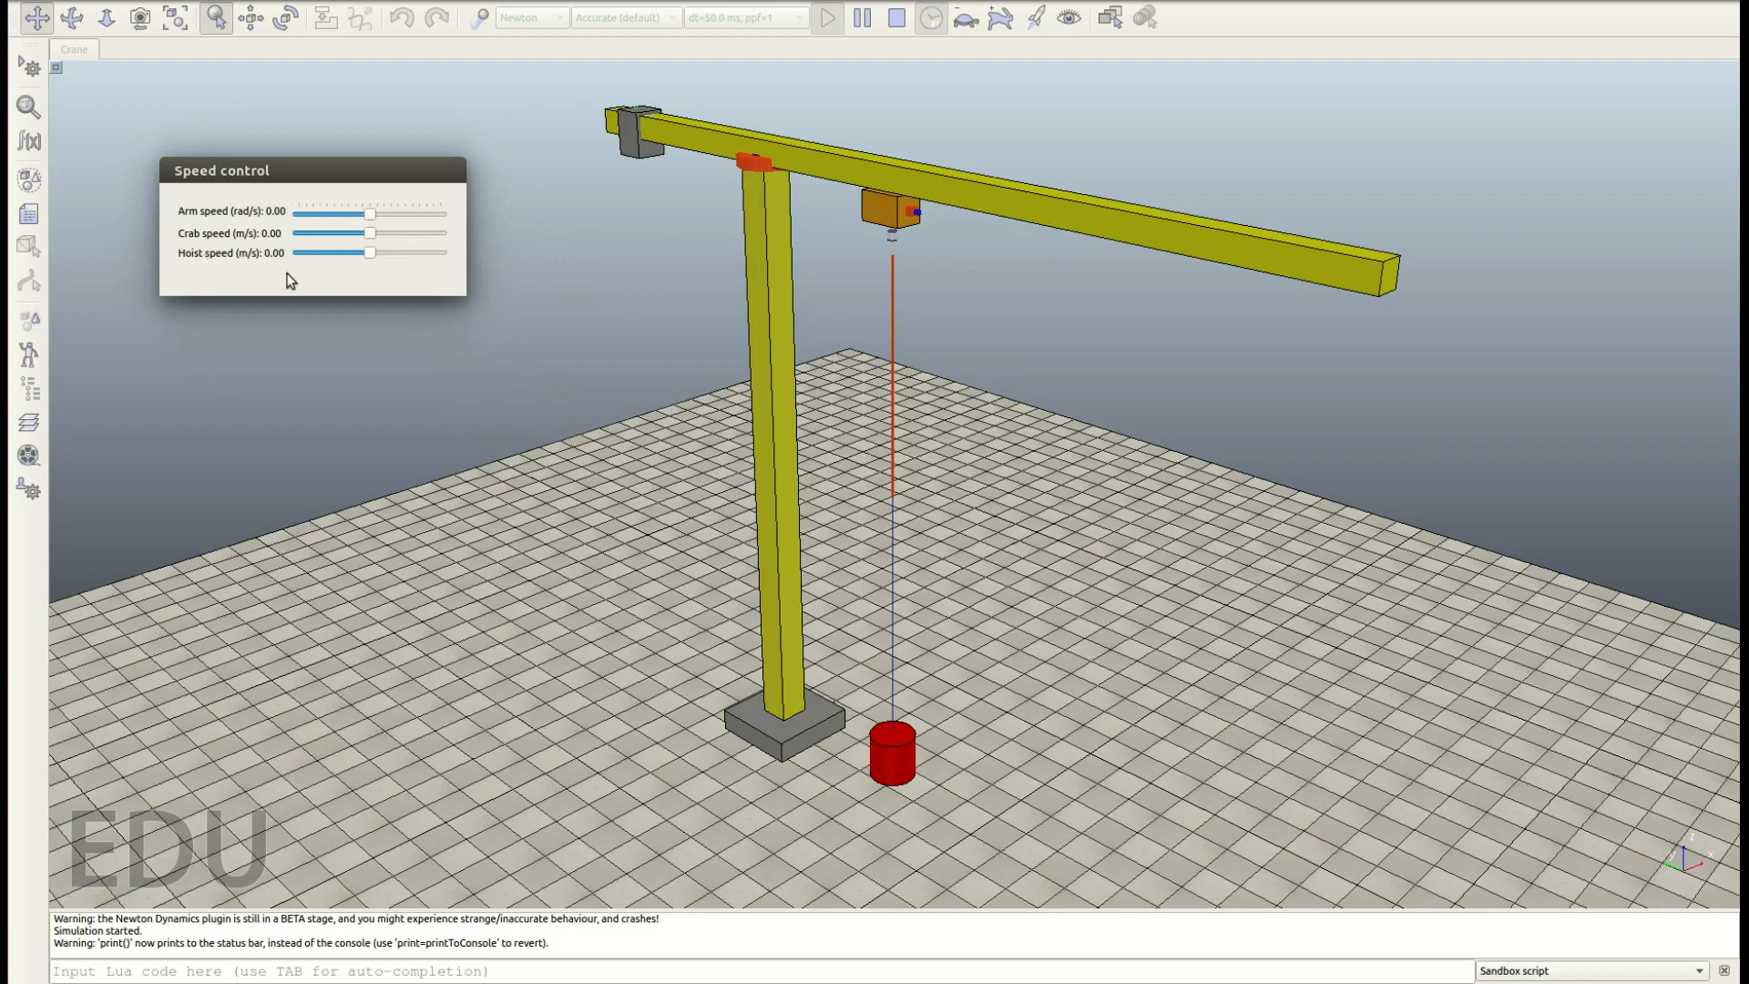
Step: Test the finished crane's hoist, crab and arm movement with the speed controls, and stop the simulation
mouse_move(370, 254)
mouse_down()
mouse_move(441, 237)
mouse_move(375, 235)
mouse_up()
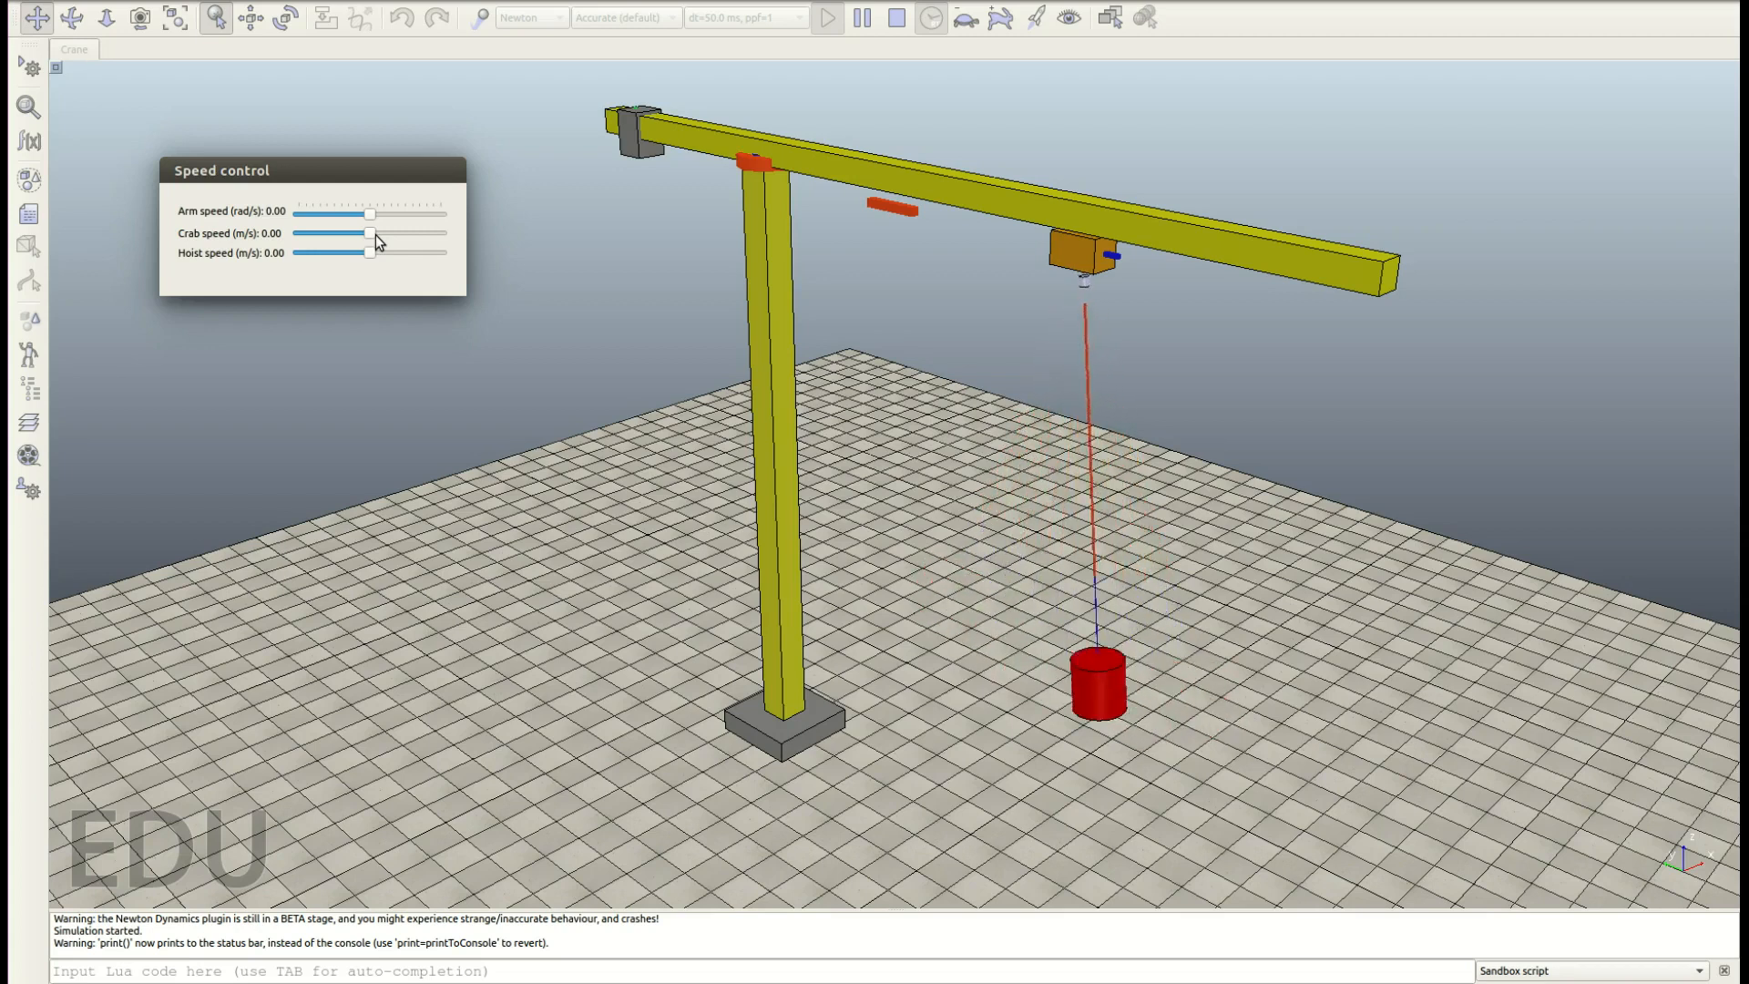
drag(370, 215, 555, 227)
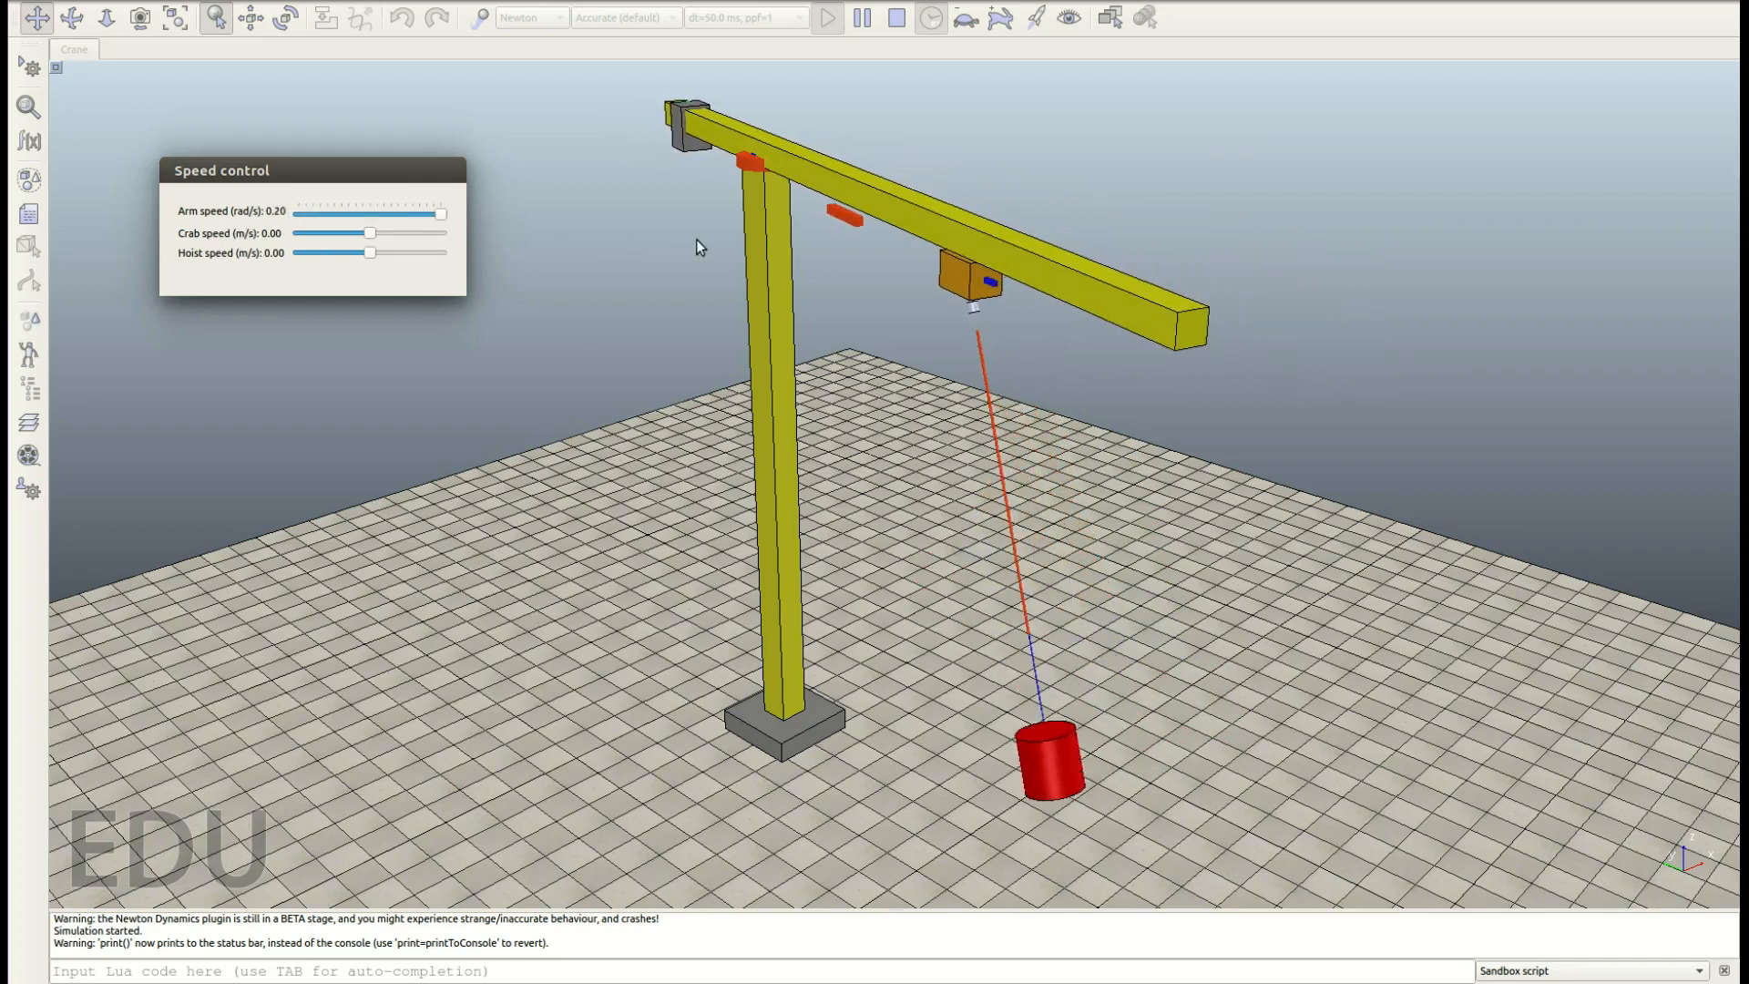
drag(735, 241, 372, 237)
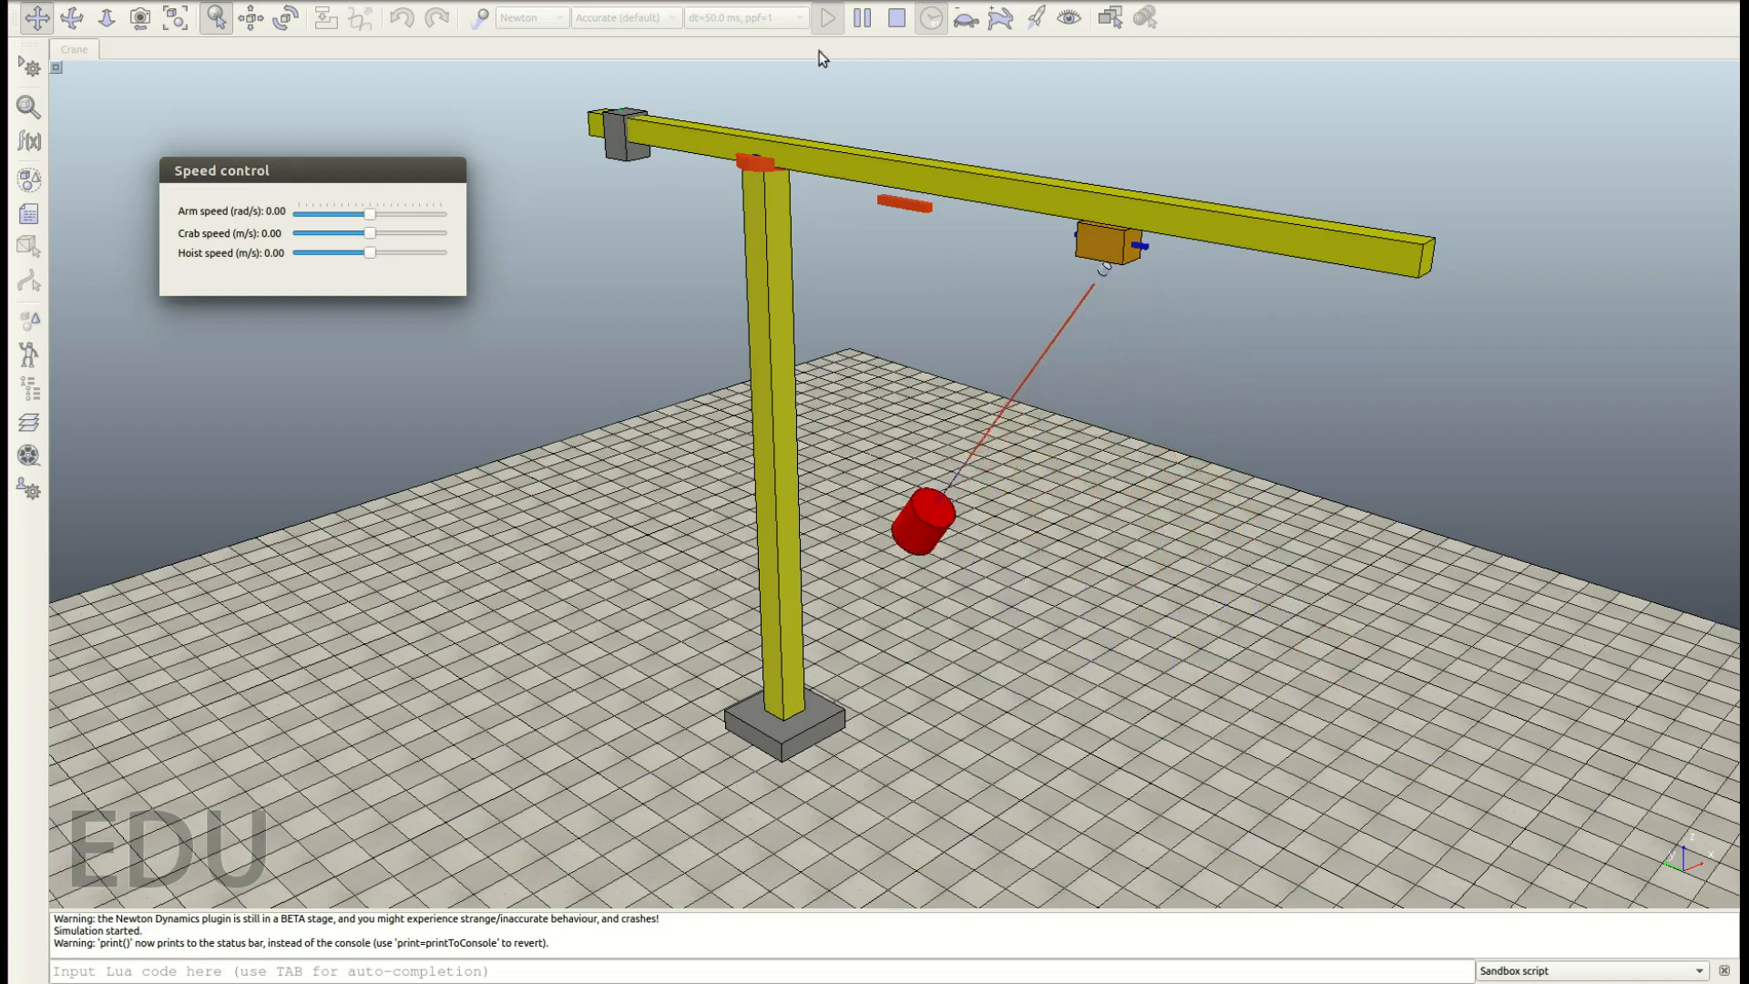
click(893, 17)
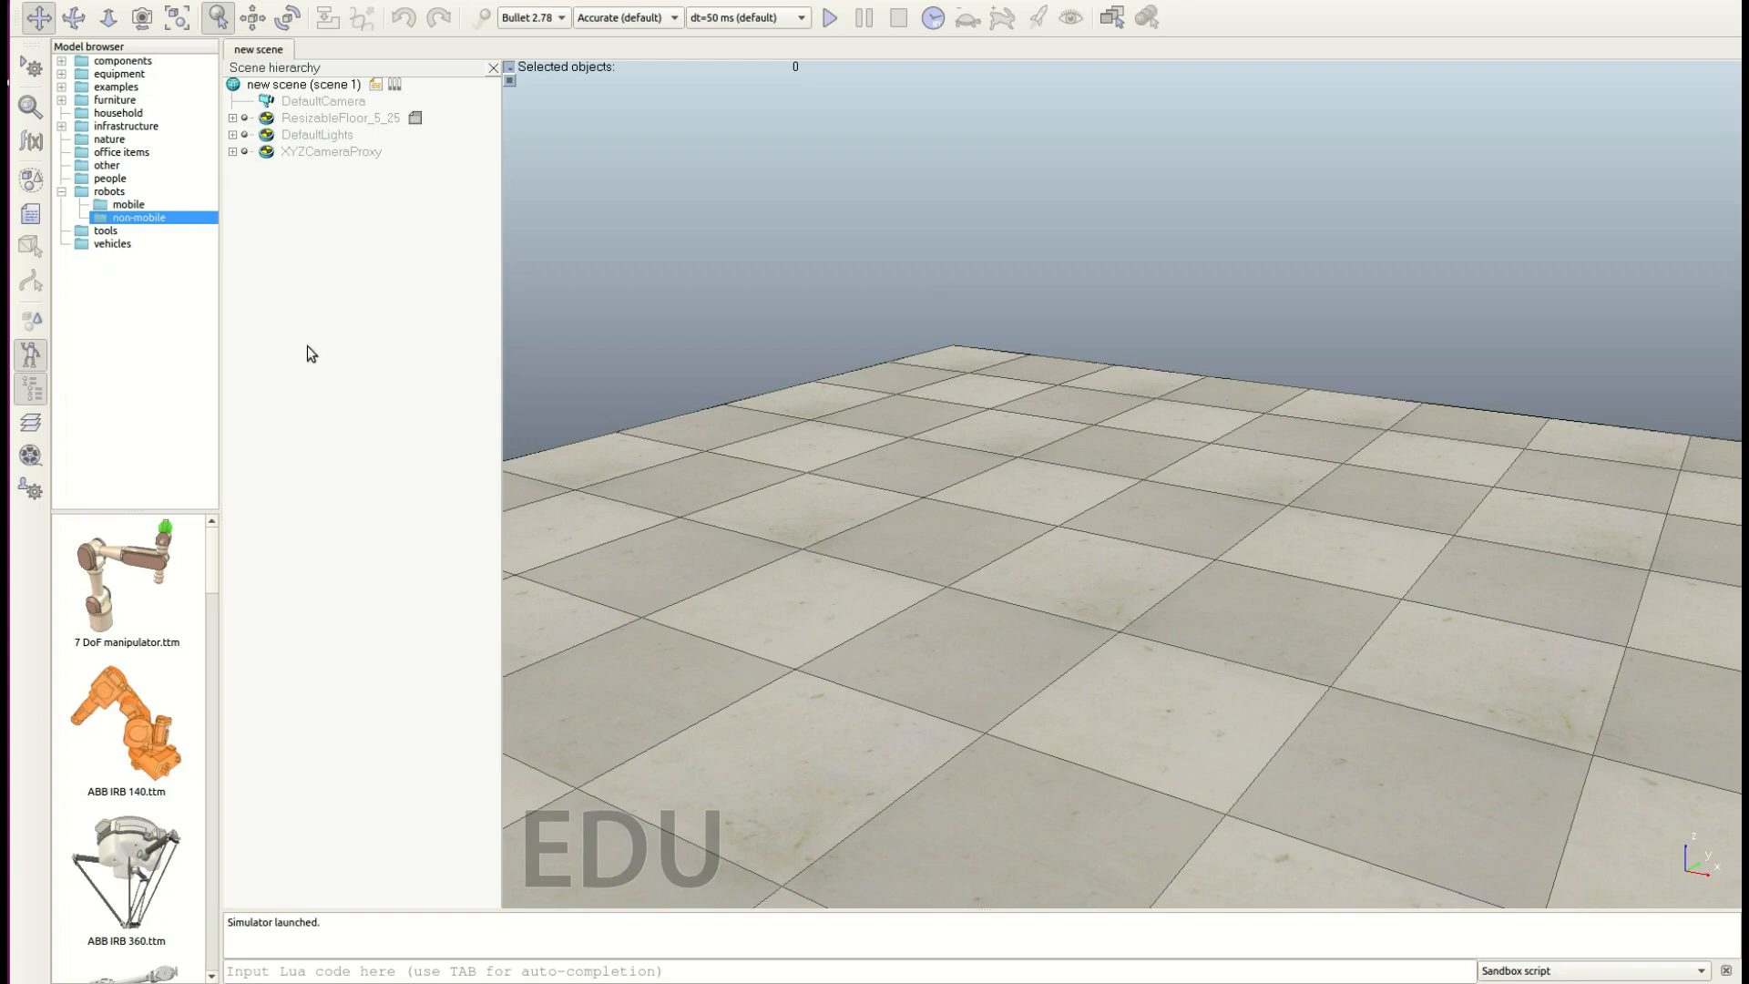
Step: Hide the model browser while keeping the scene hierarchy displayed
click(30, 355)
click(30, 390)
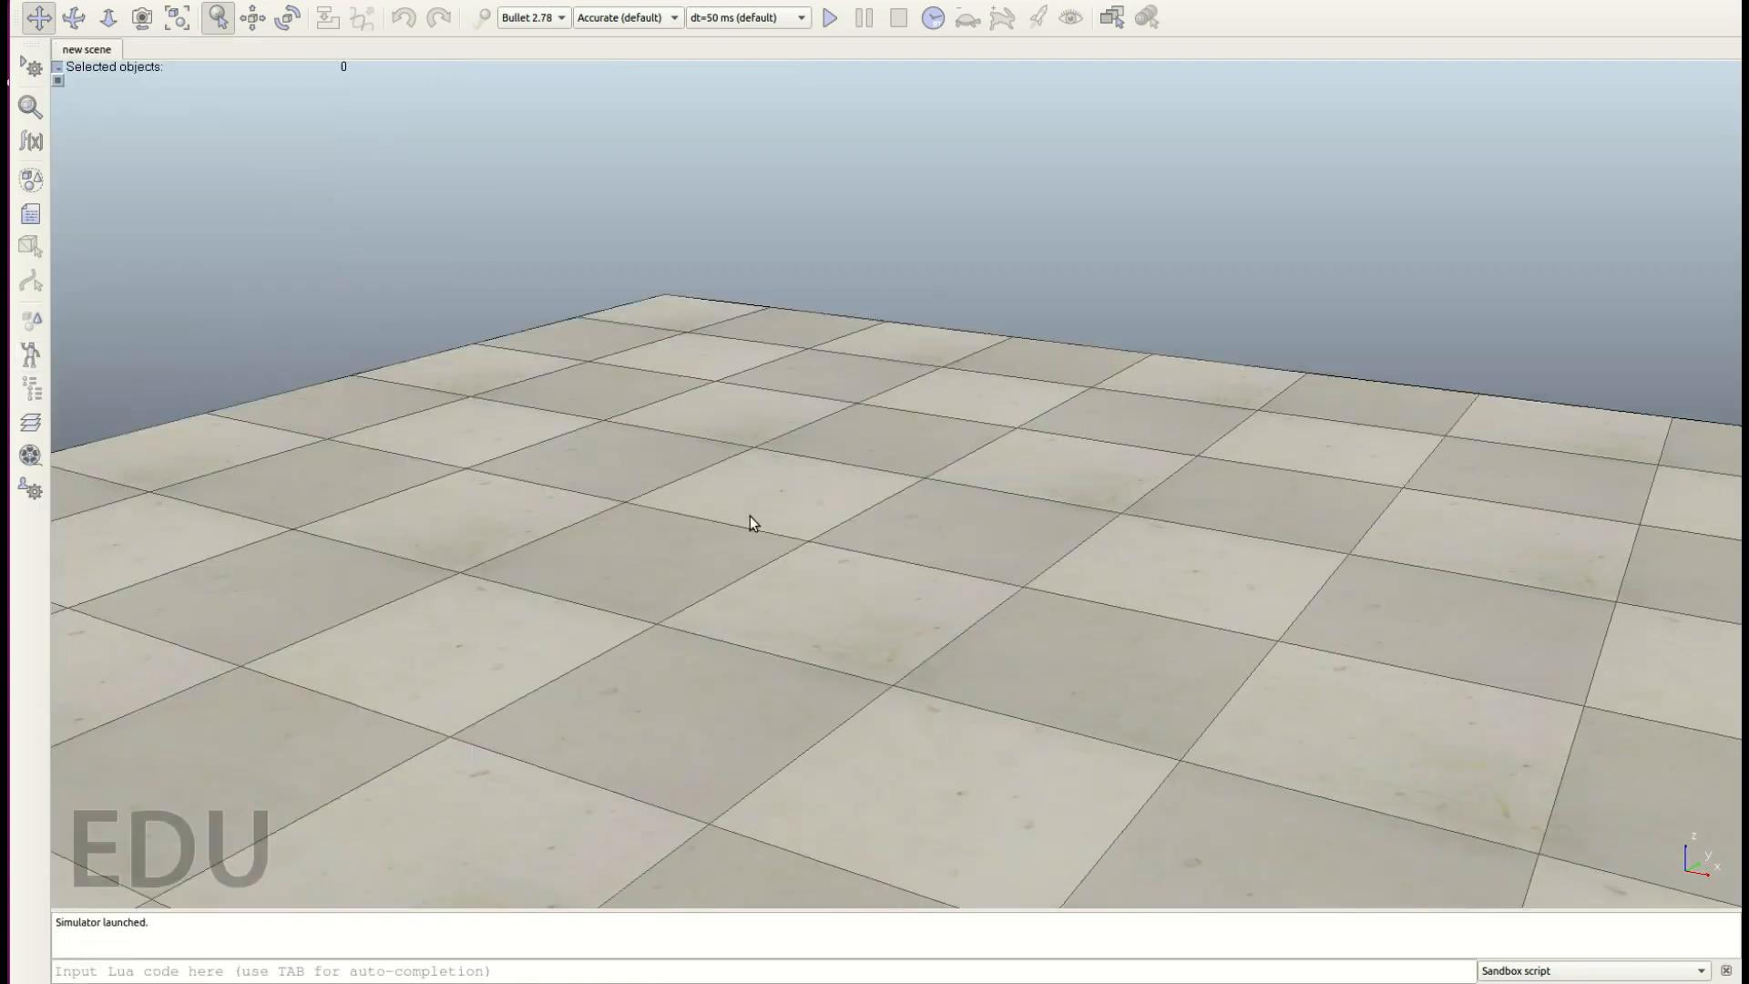
click(28, 357)
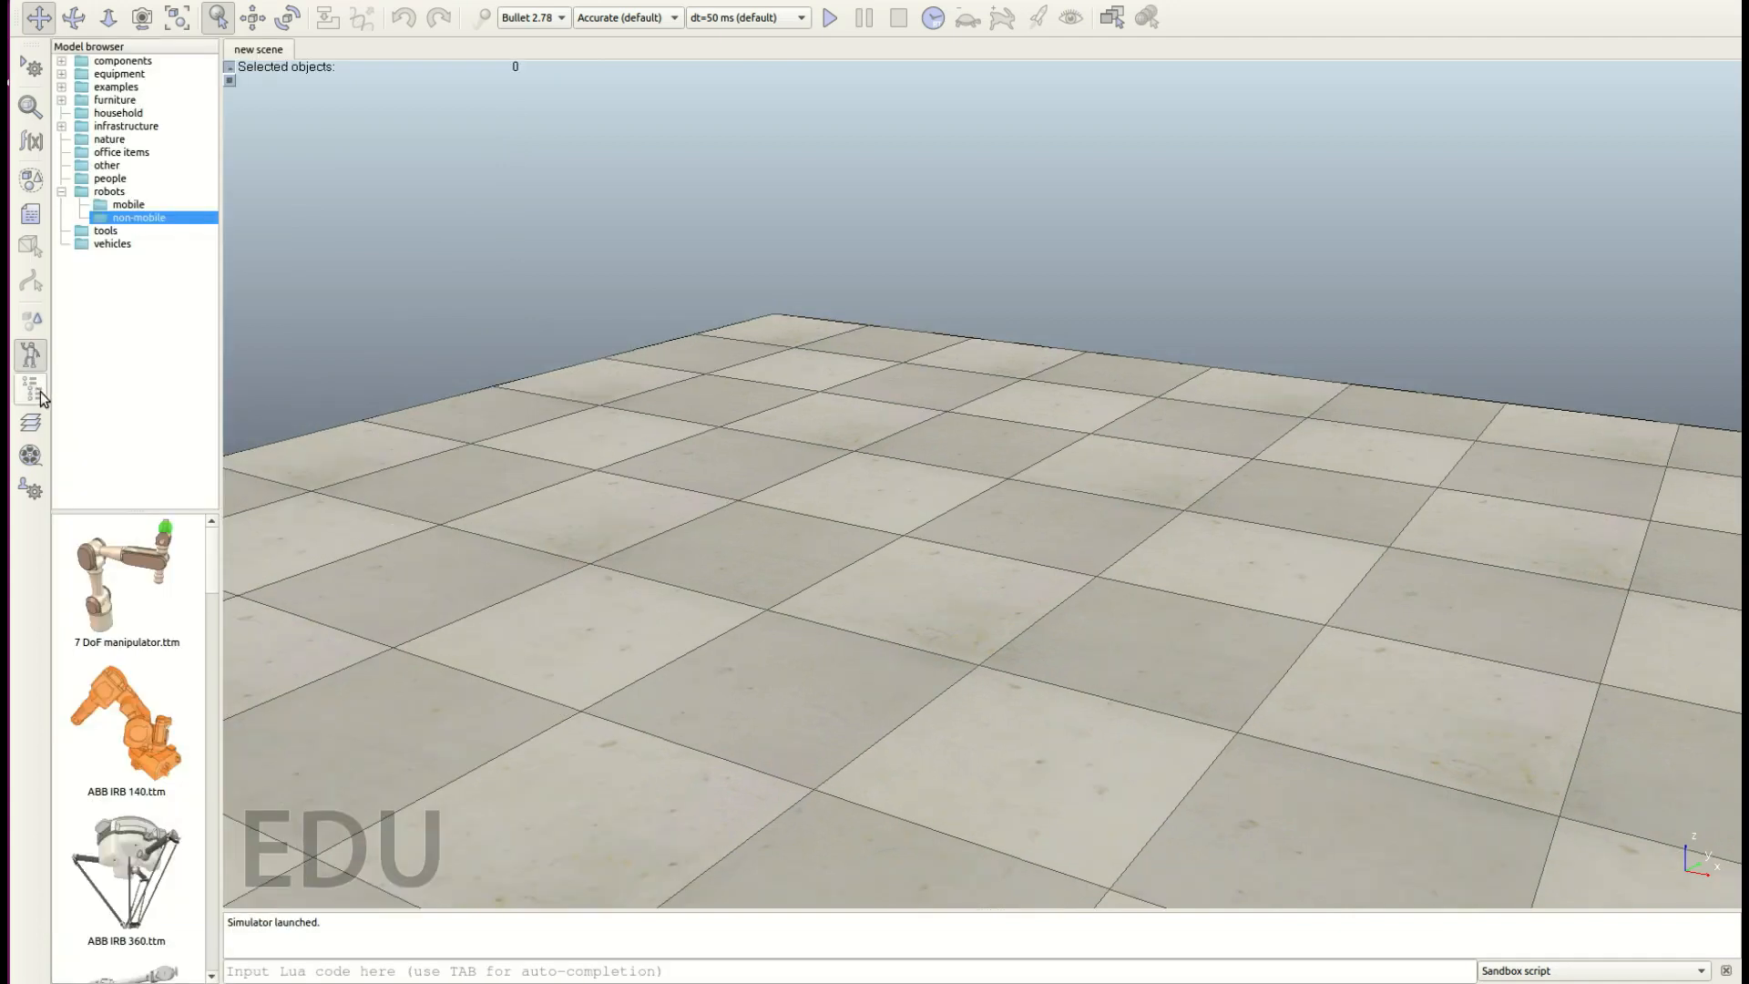
click(33, 392)
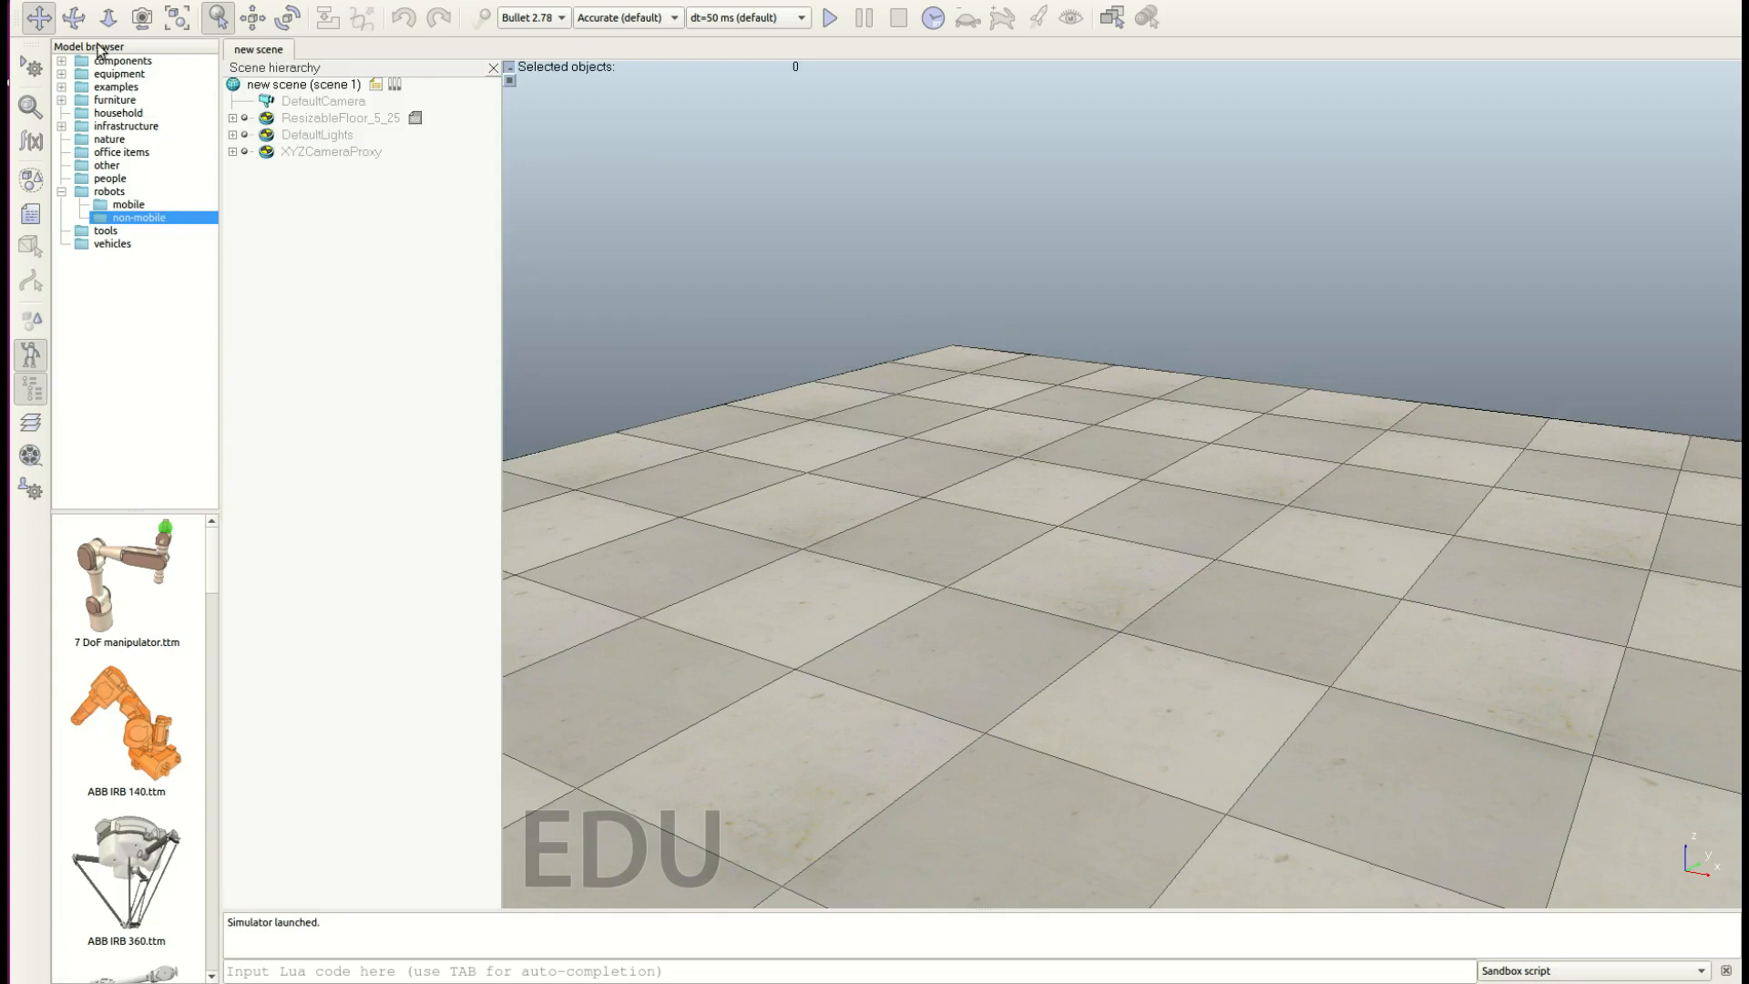
click(35, 353)
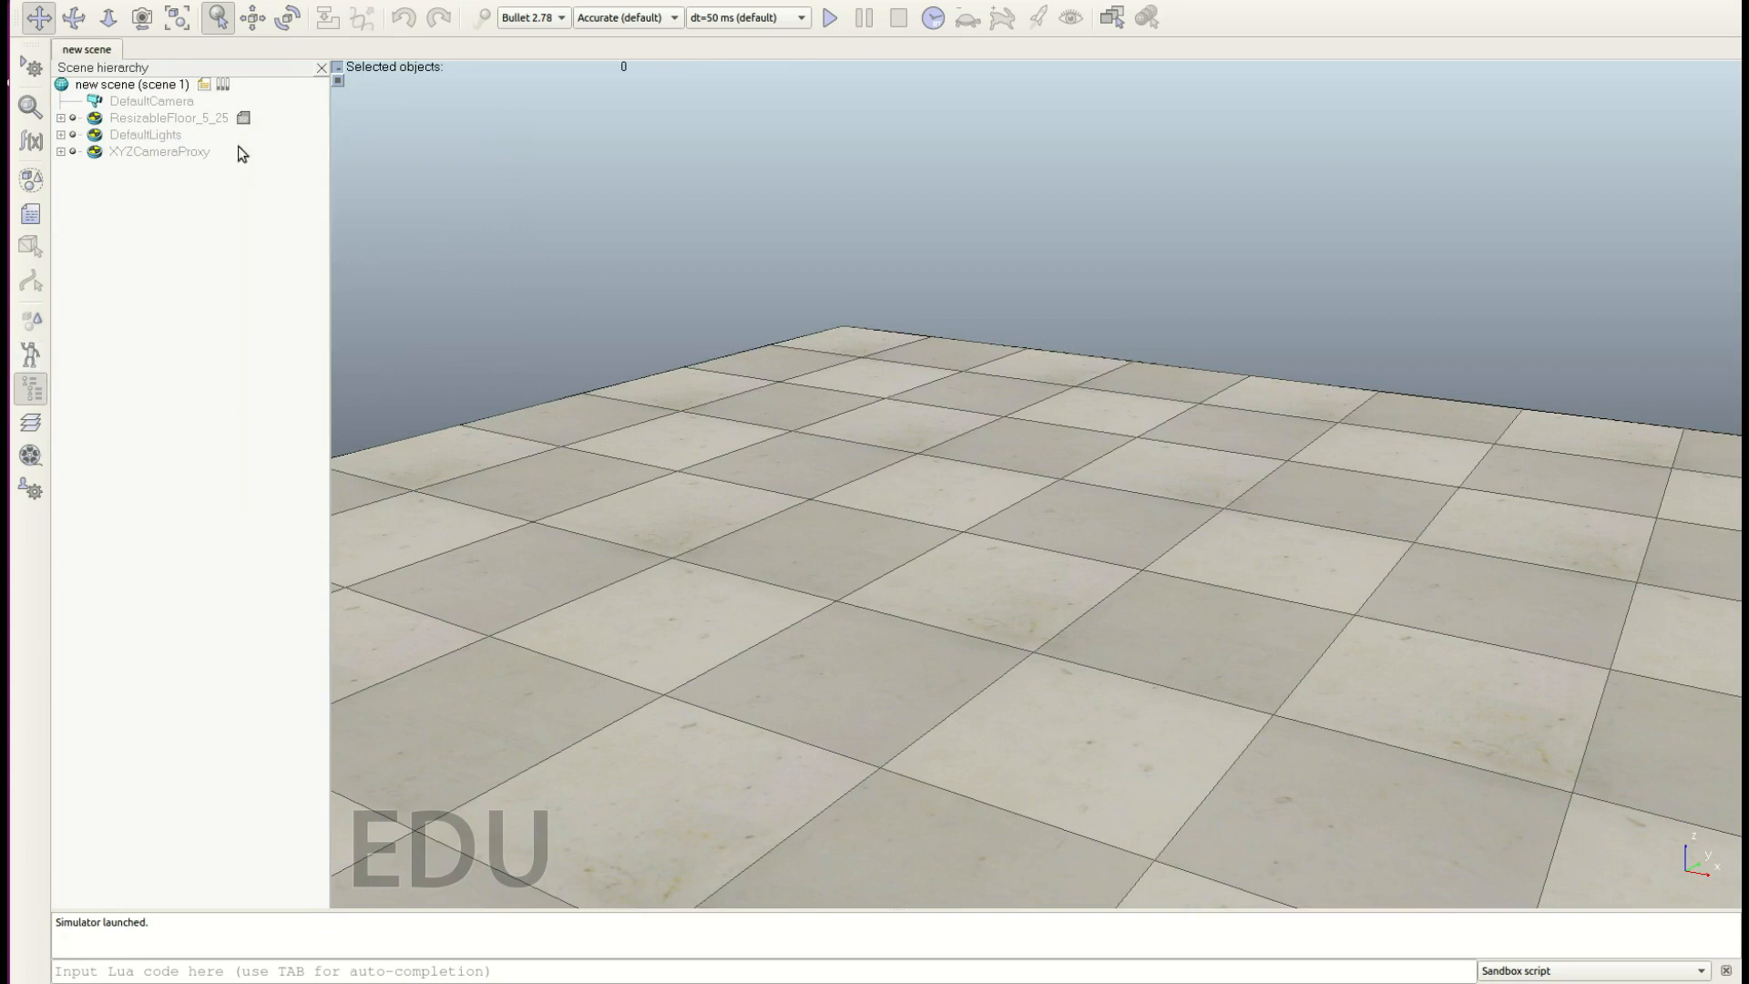
Step: Resize the scene's resizable floor to 20 m in both X and Y, and deselect it
click(190, 116)
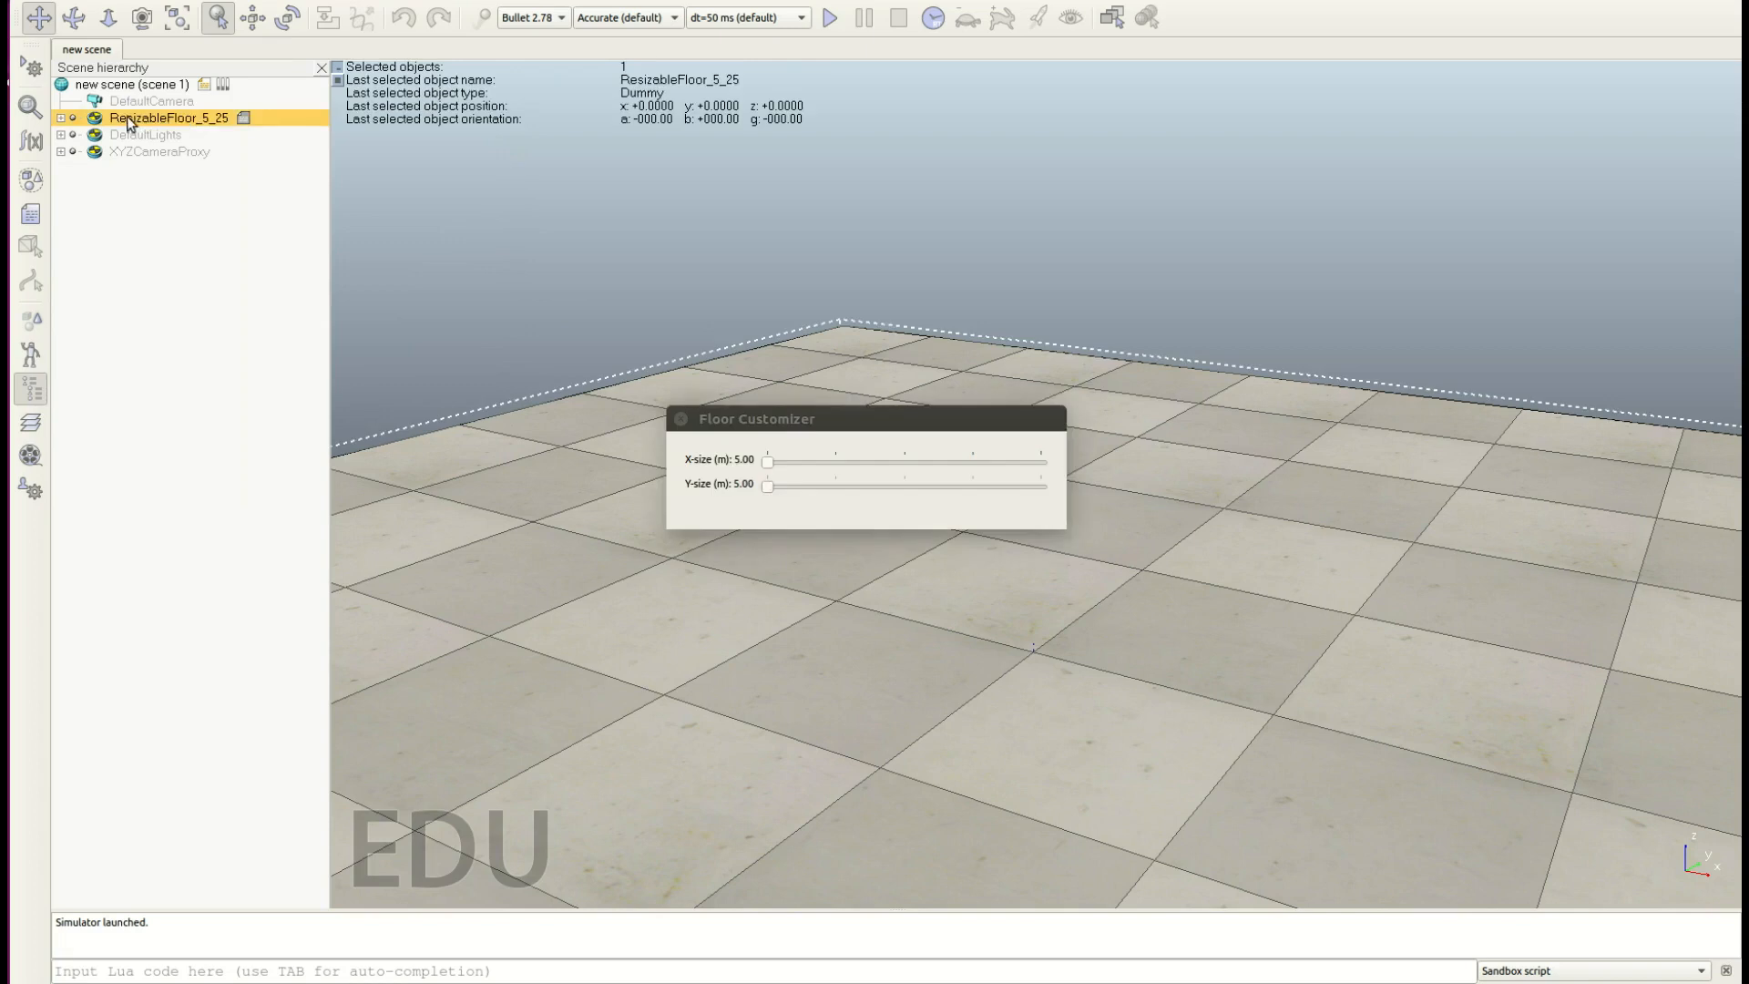
drag(739, 420, 776, 209)
drag(583, 232, 760, 235)
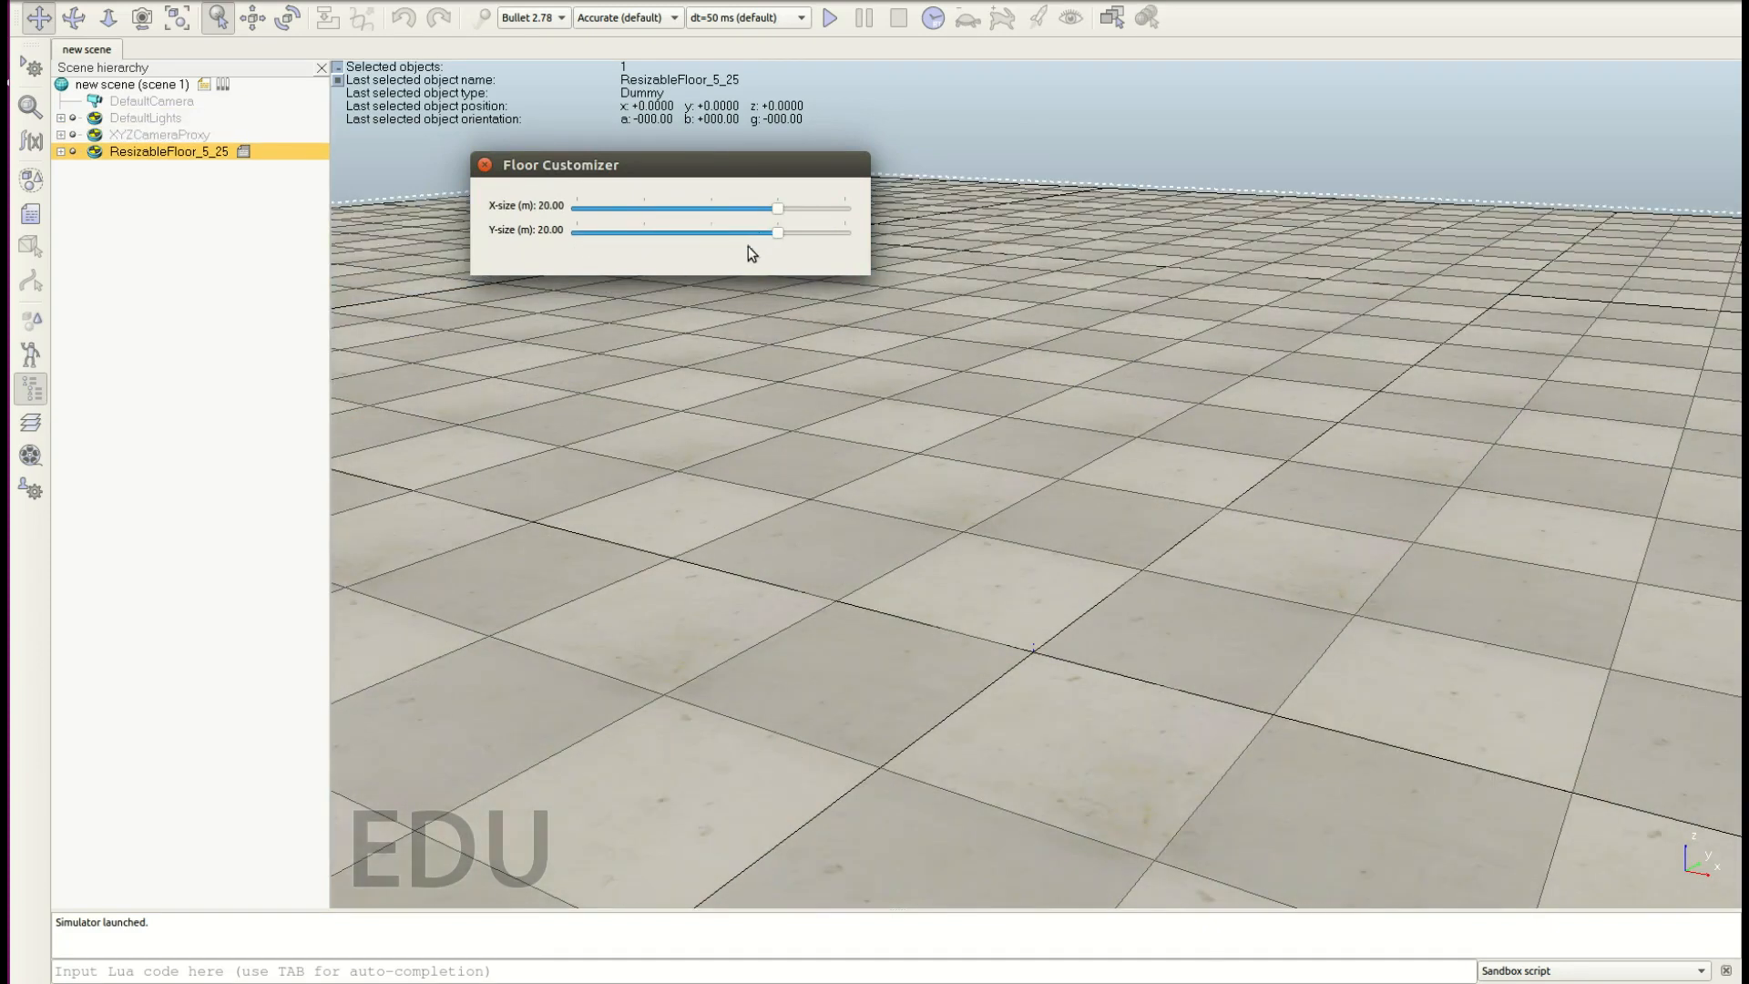
drag(595, 170, 614, 183)
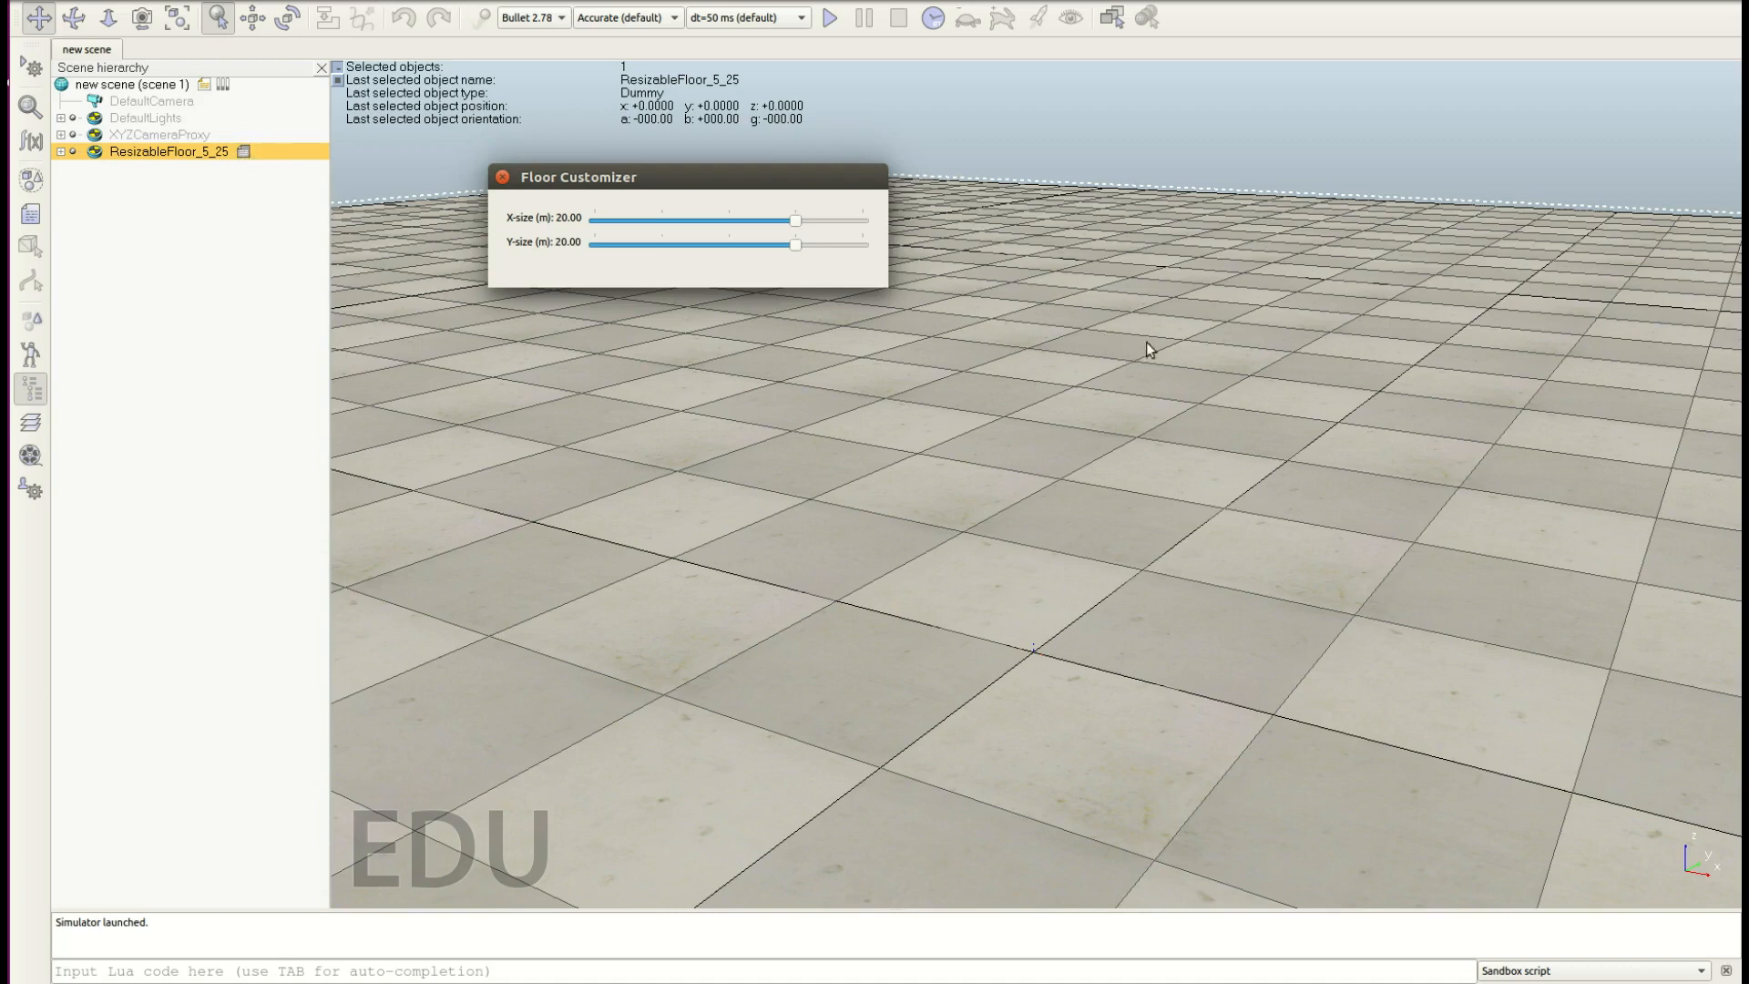
click(1182, 281)
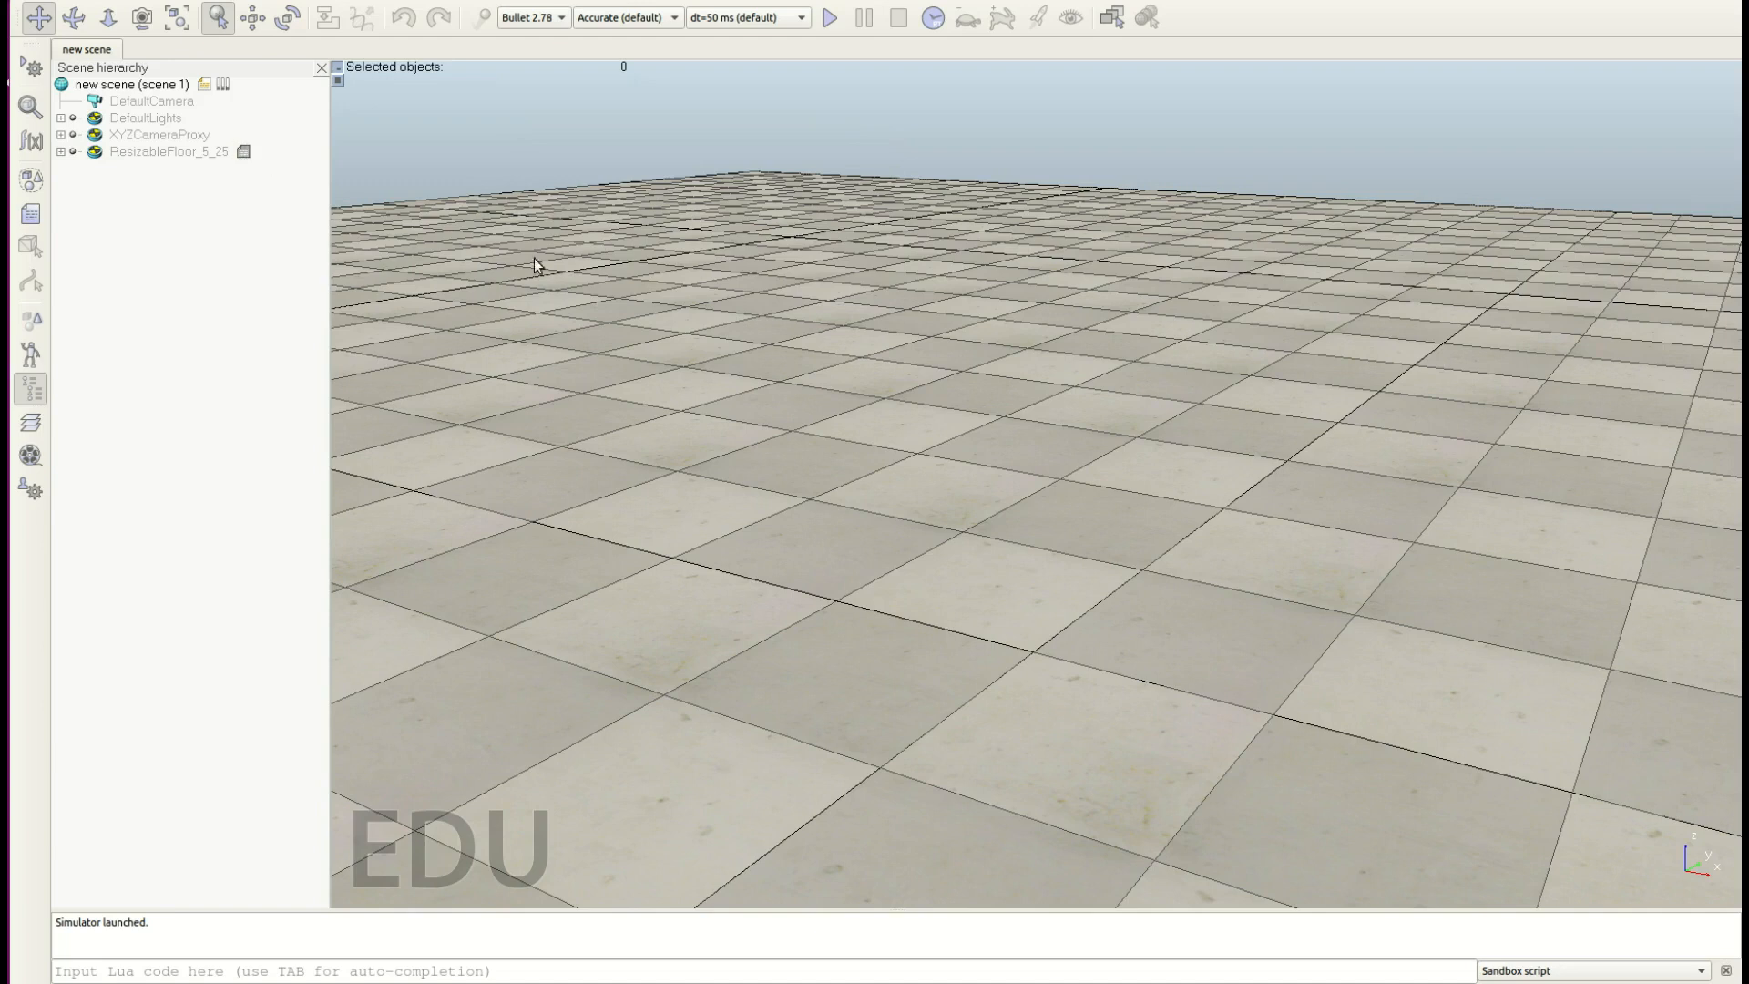
scroll(986, 482, down, 10)
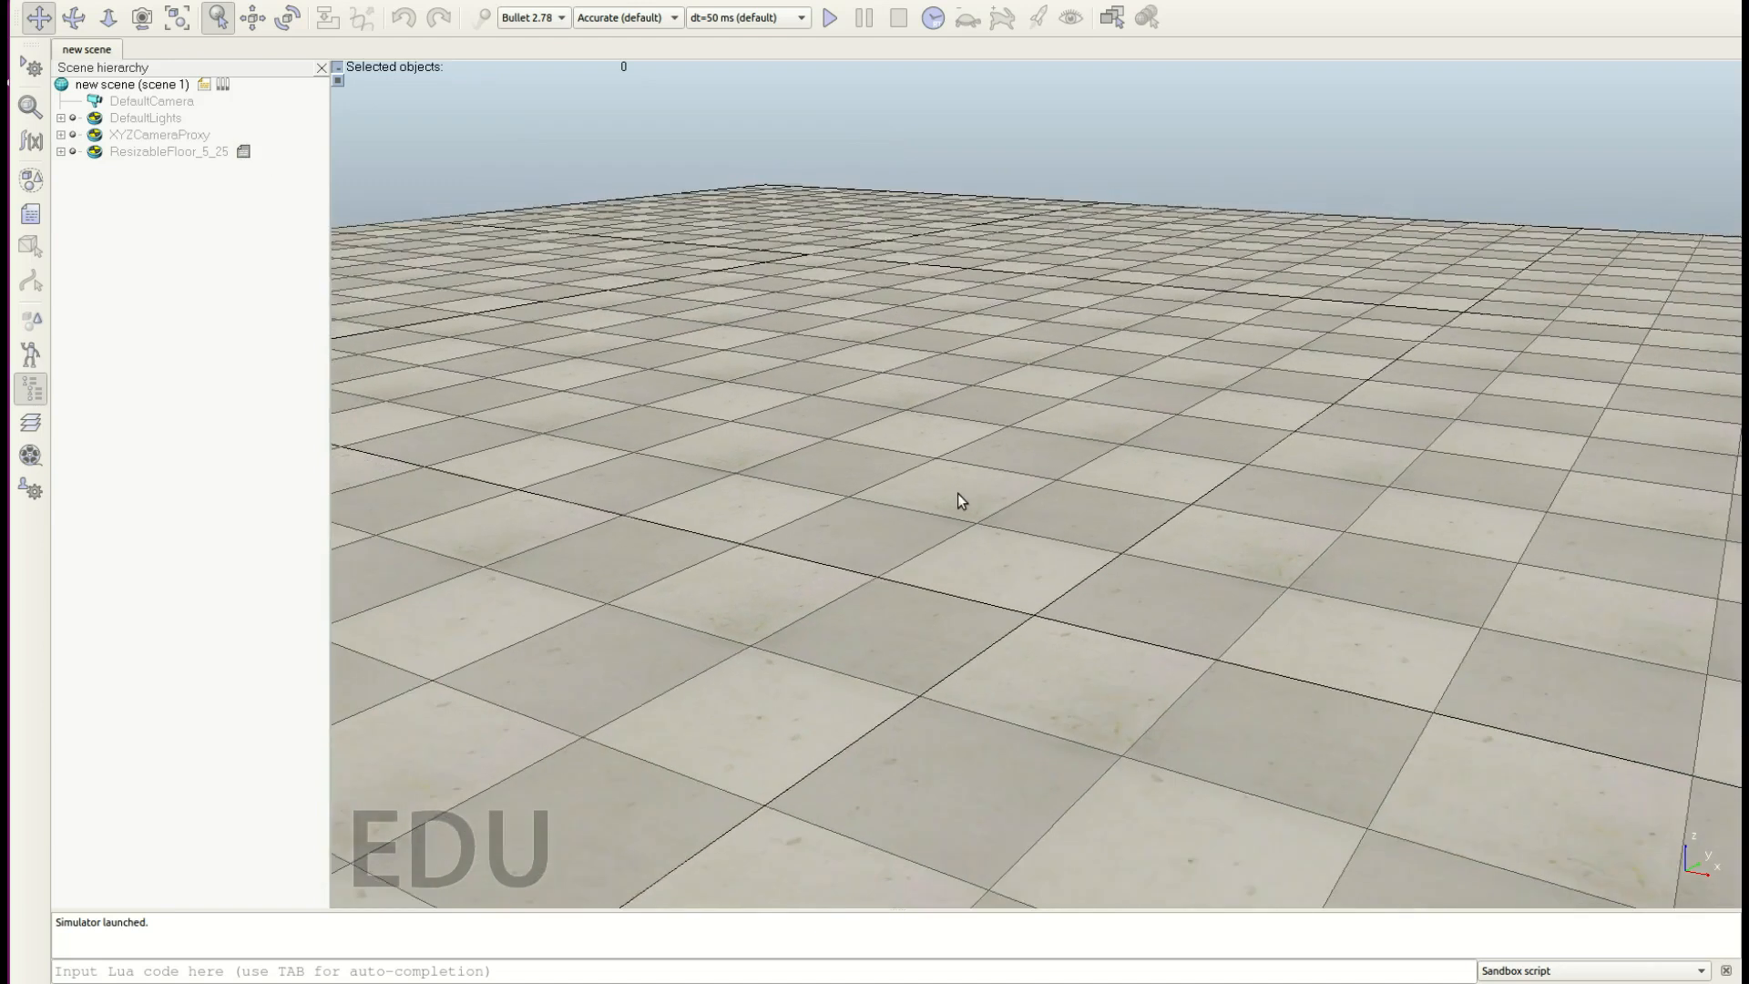
scroll(947, 493, down, 6)
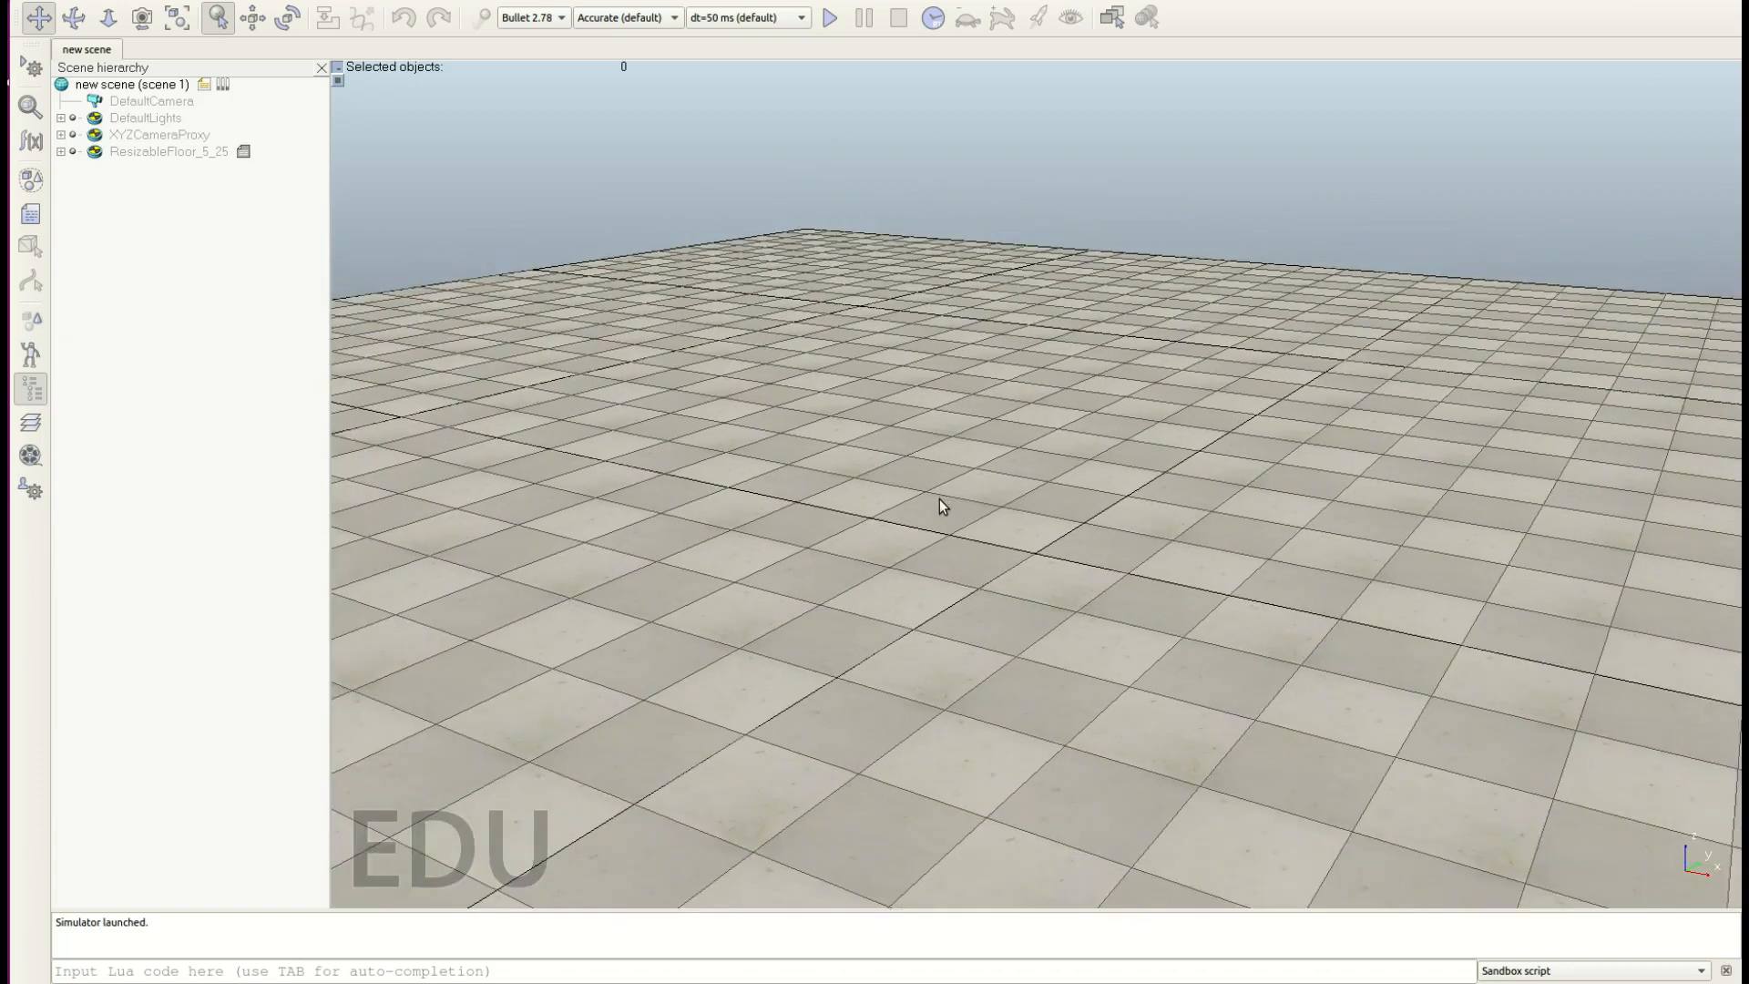
right_click(909, 403)
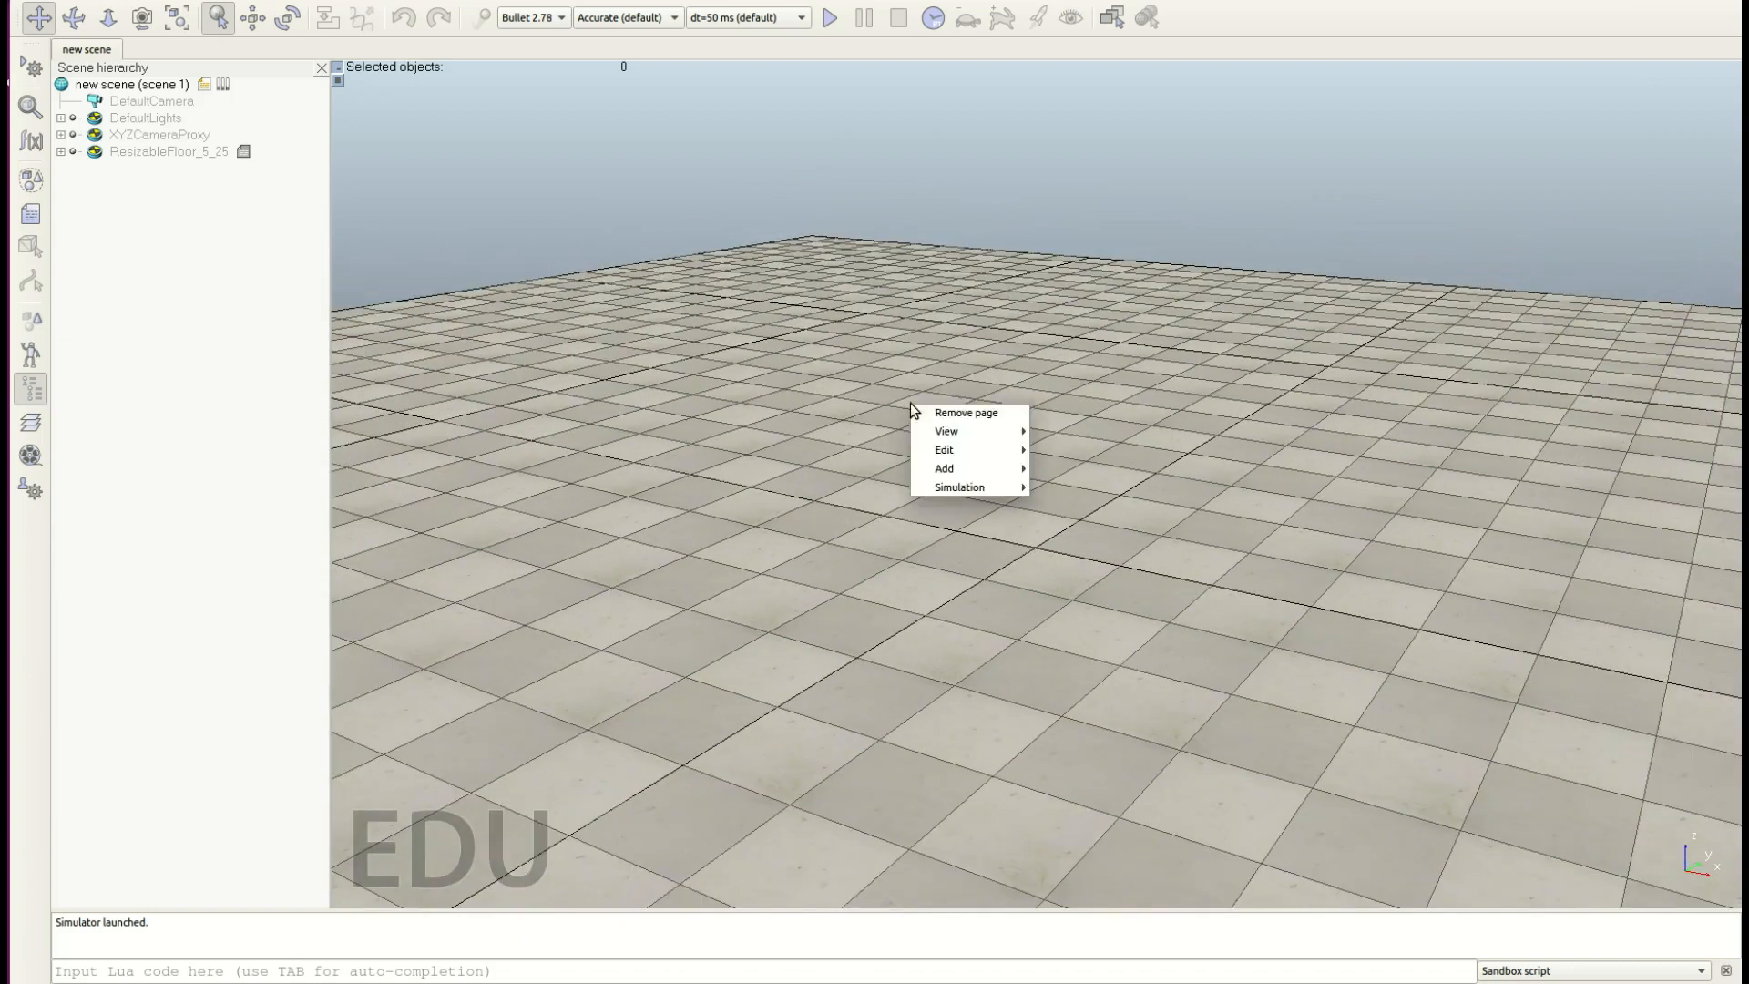
mouse_move(968, 469)
mouse_move(1098, 489)
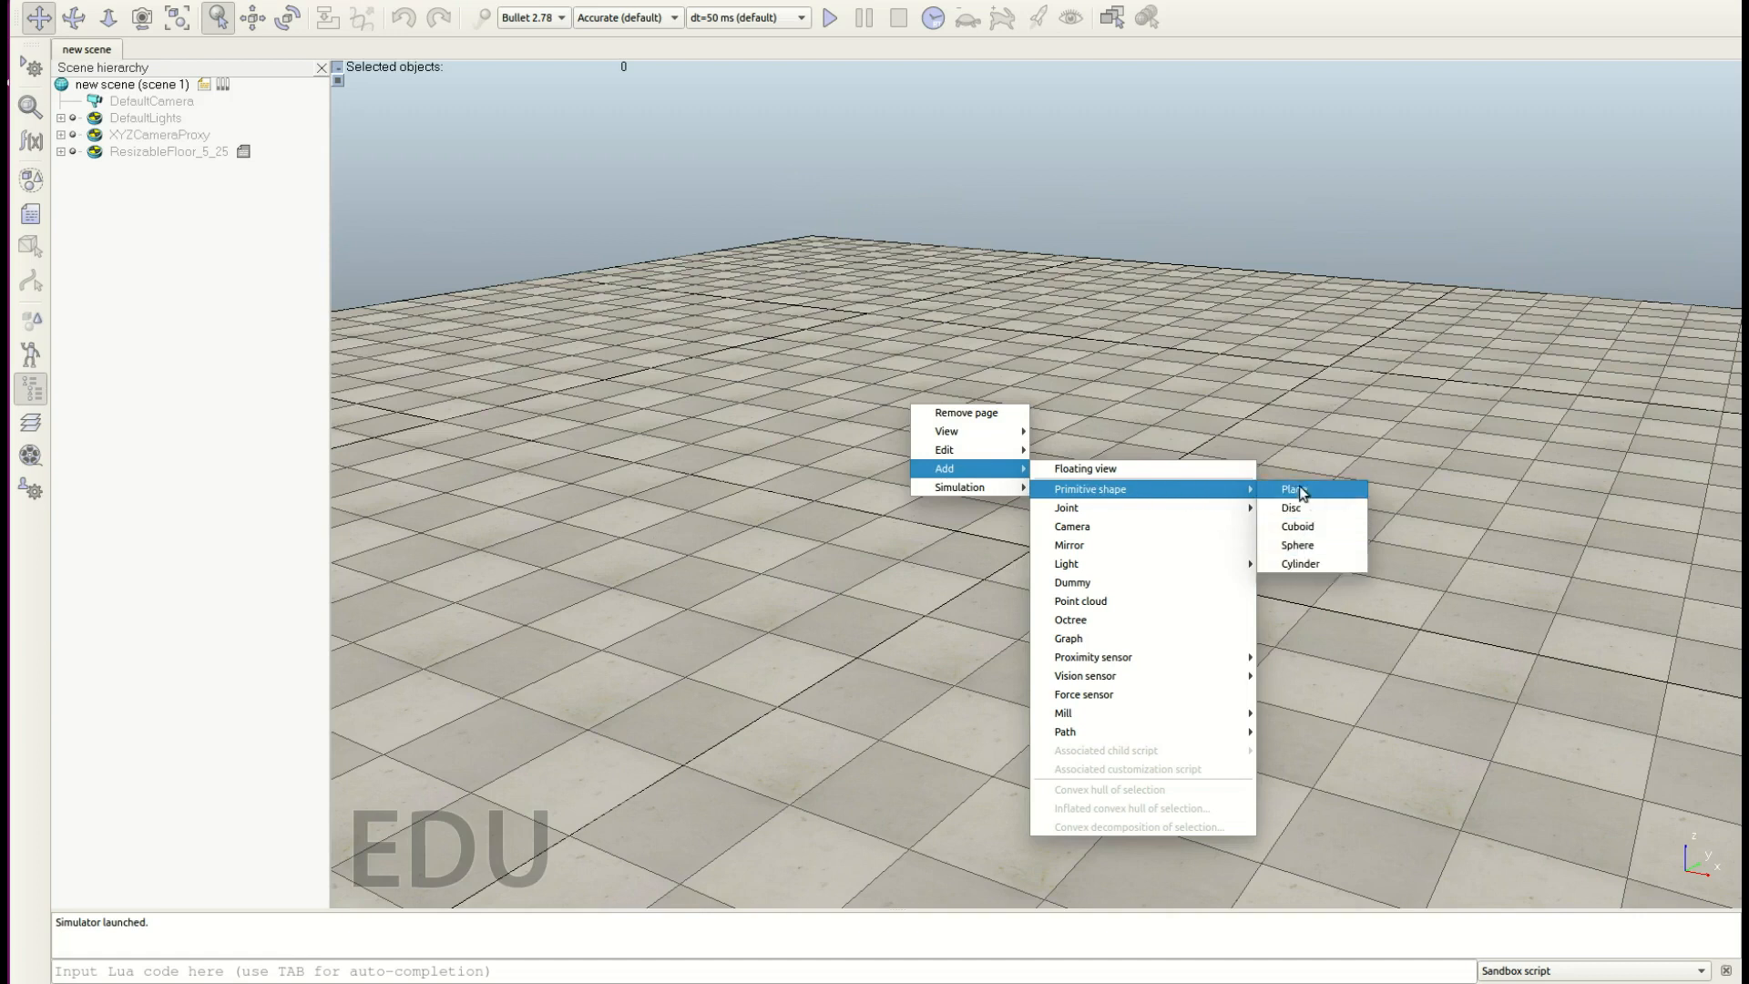
key(Escape)
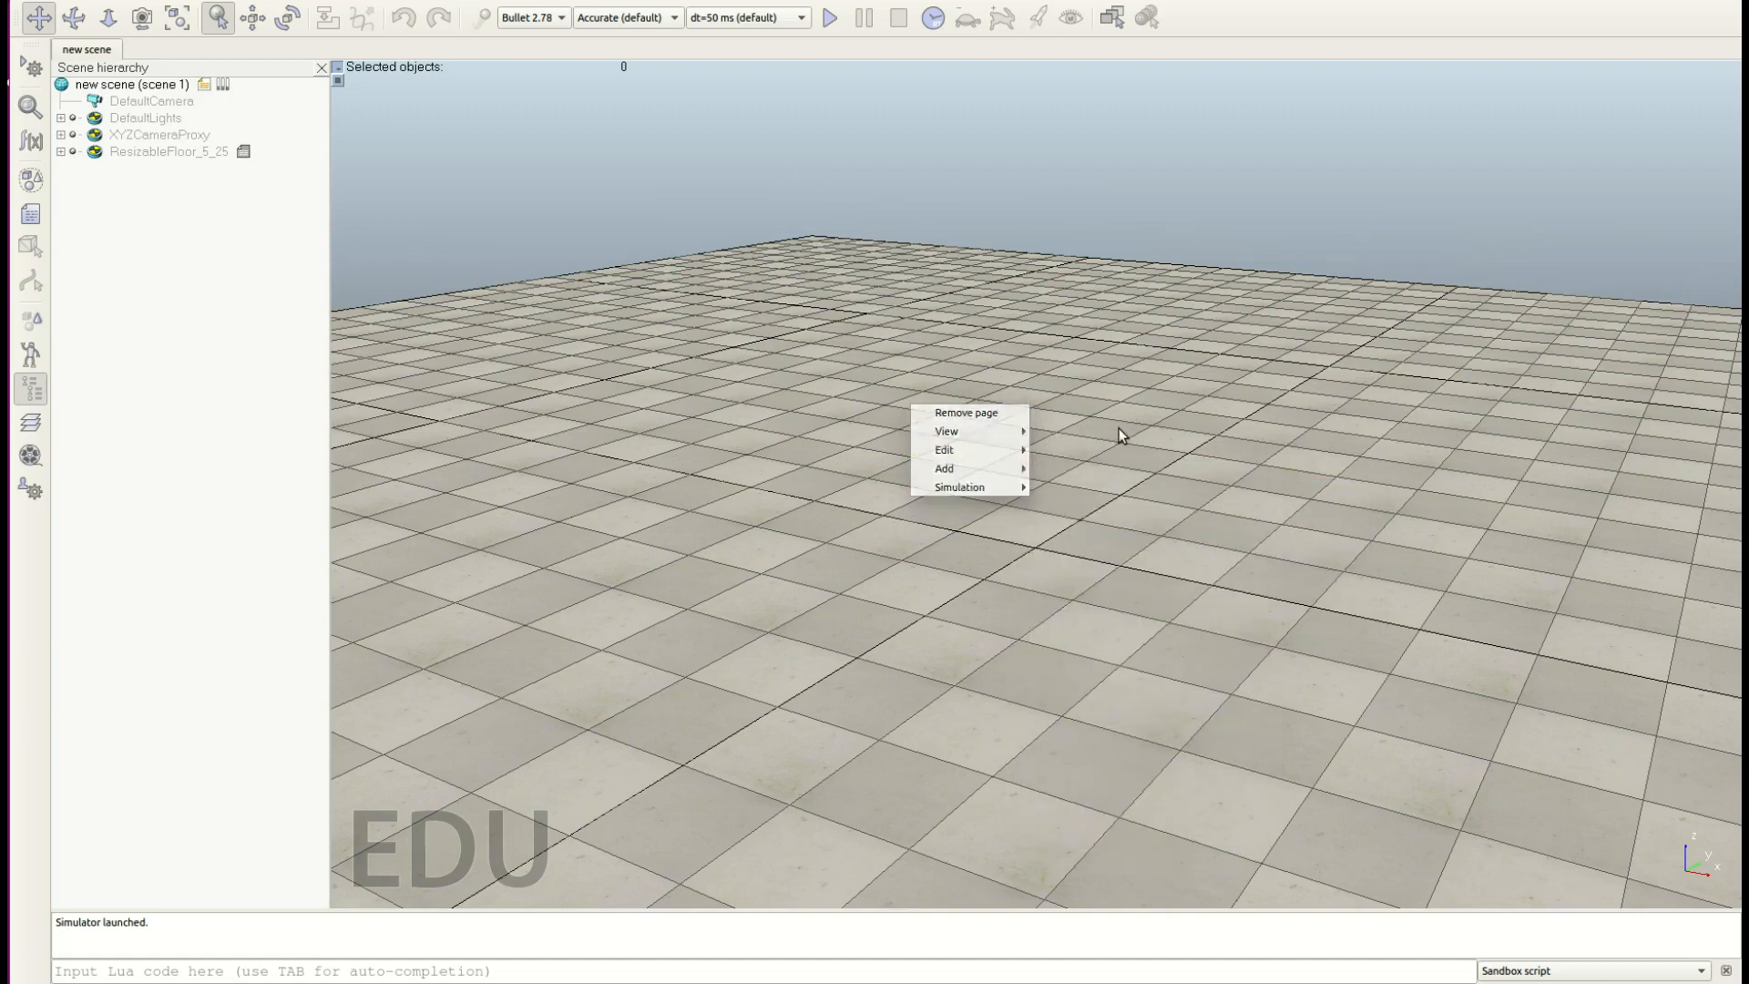
key(Escape)
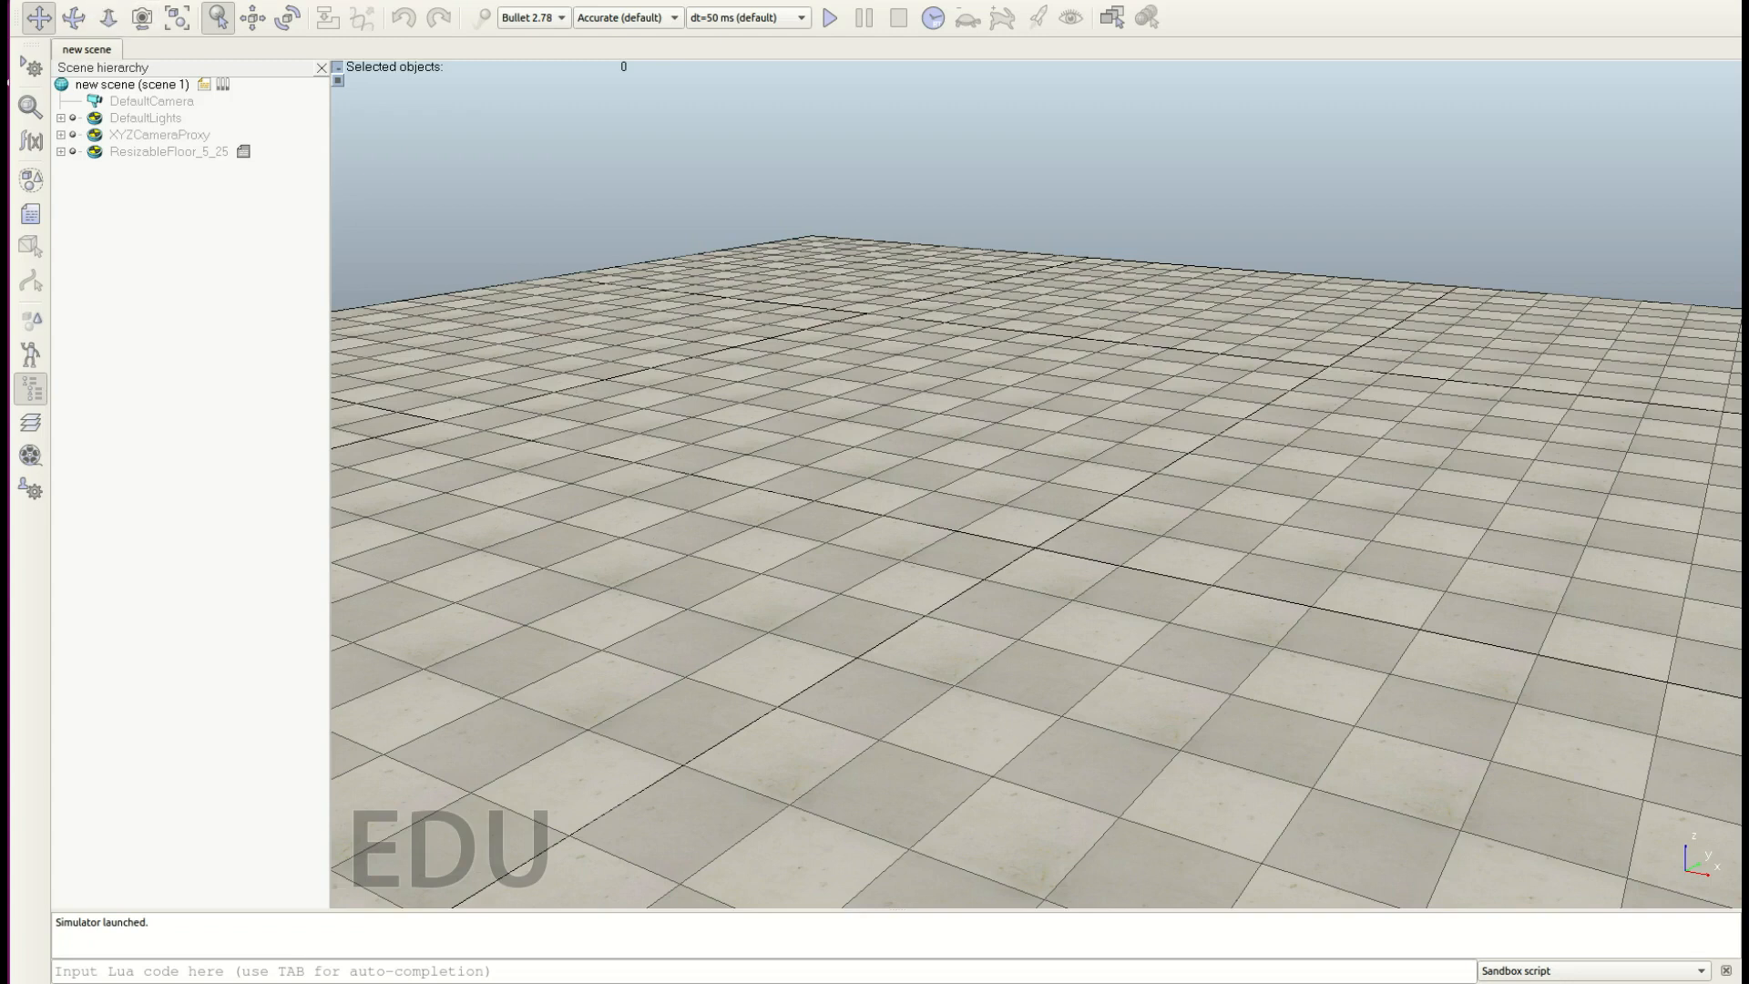
click(97, 1)
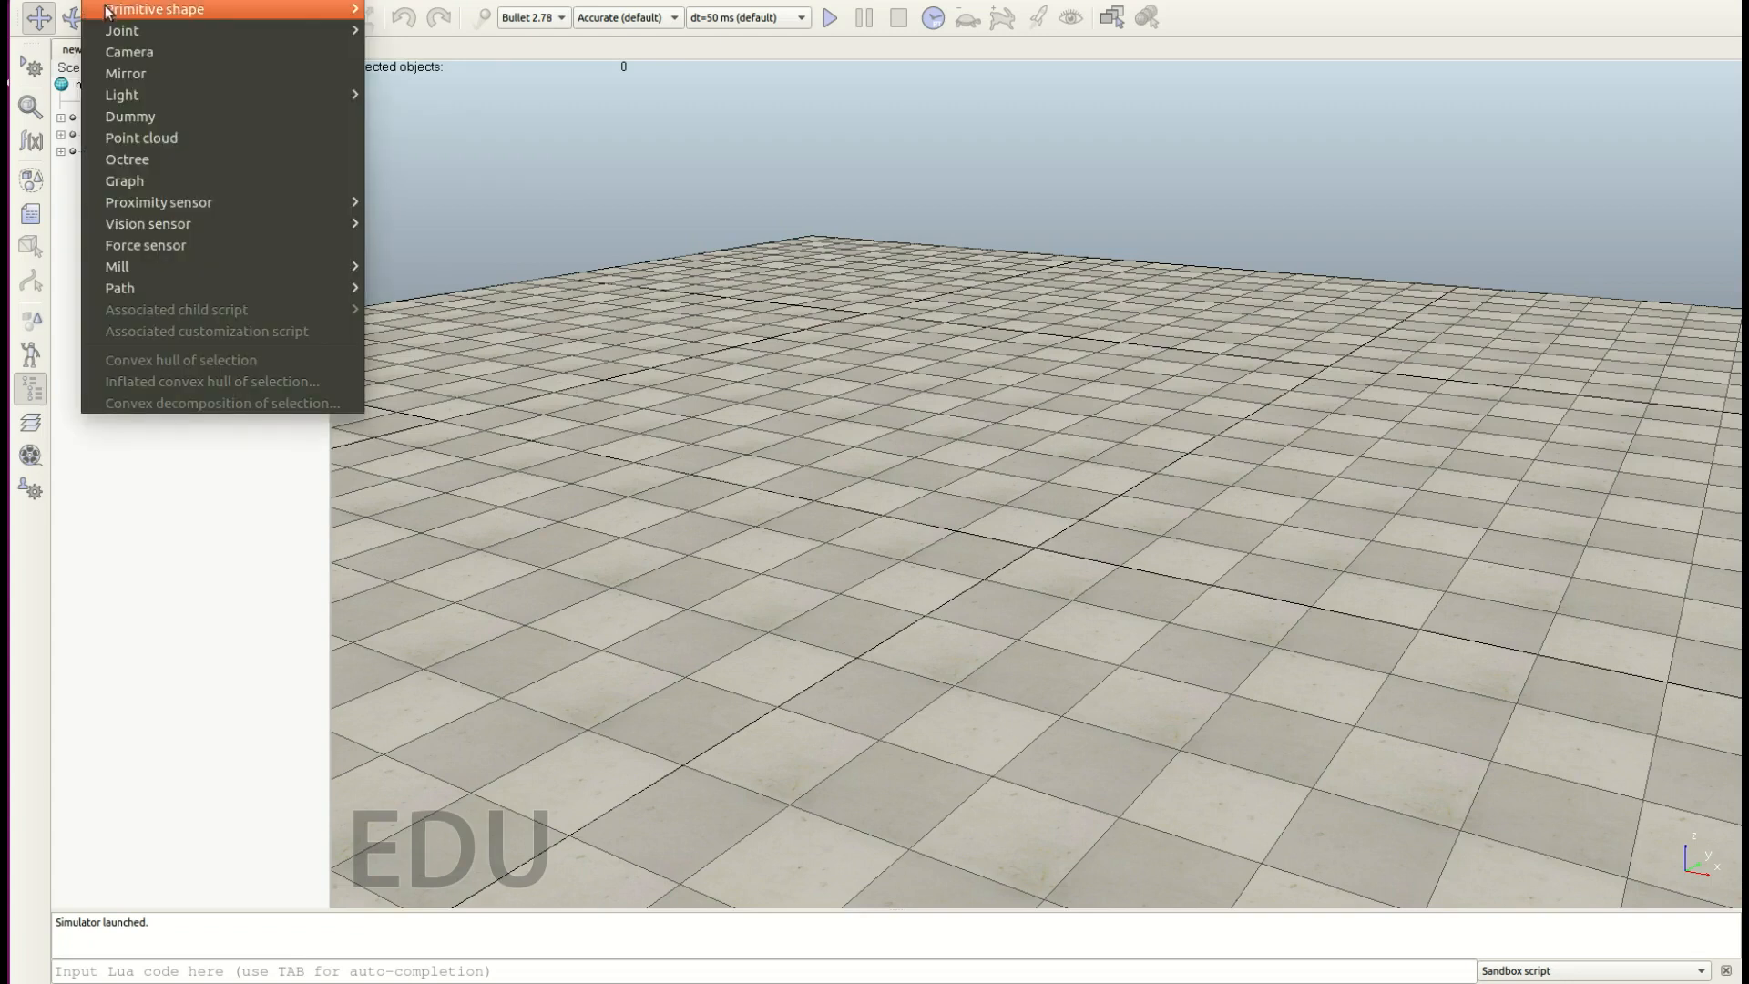
mouse_move(207, 13)
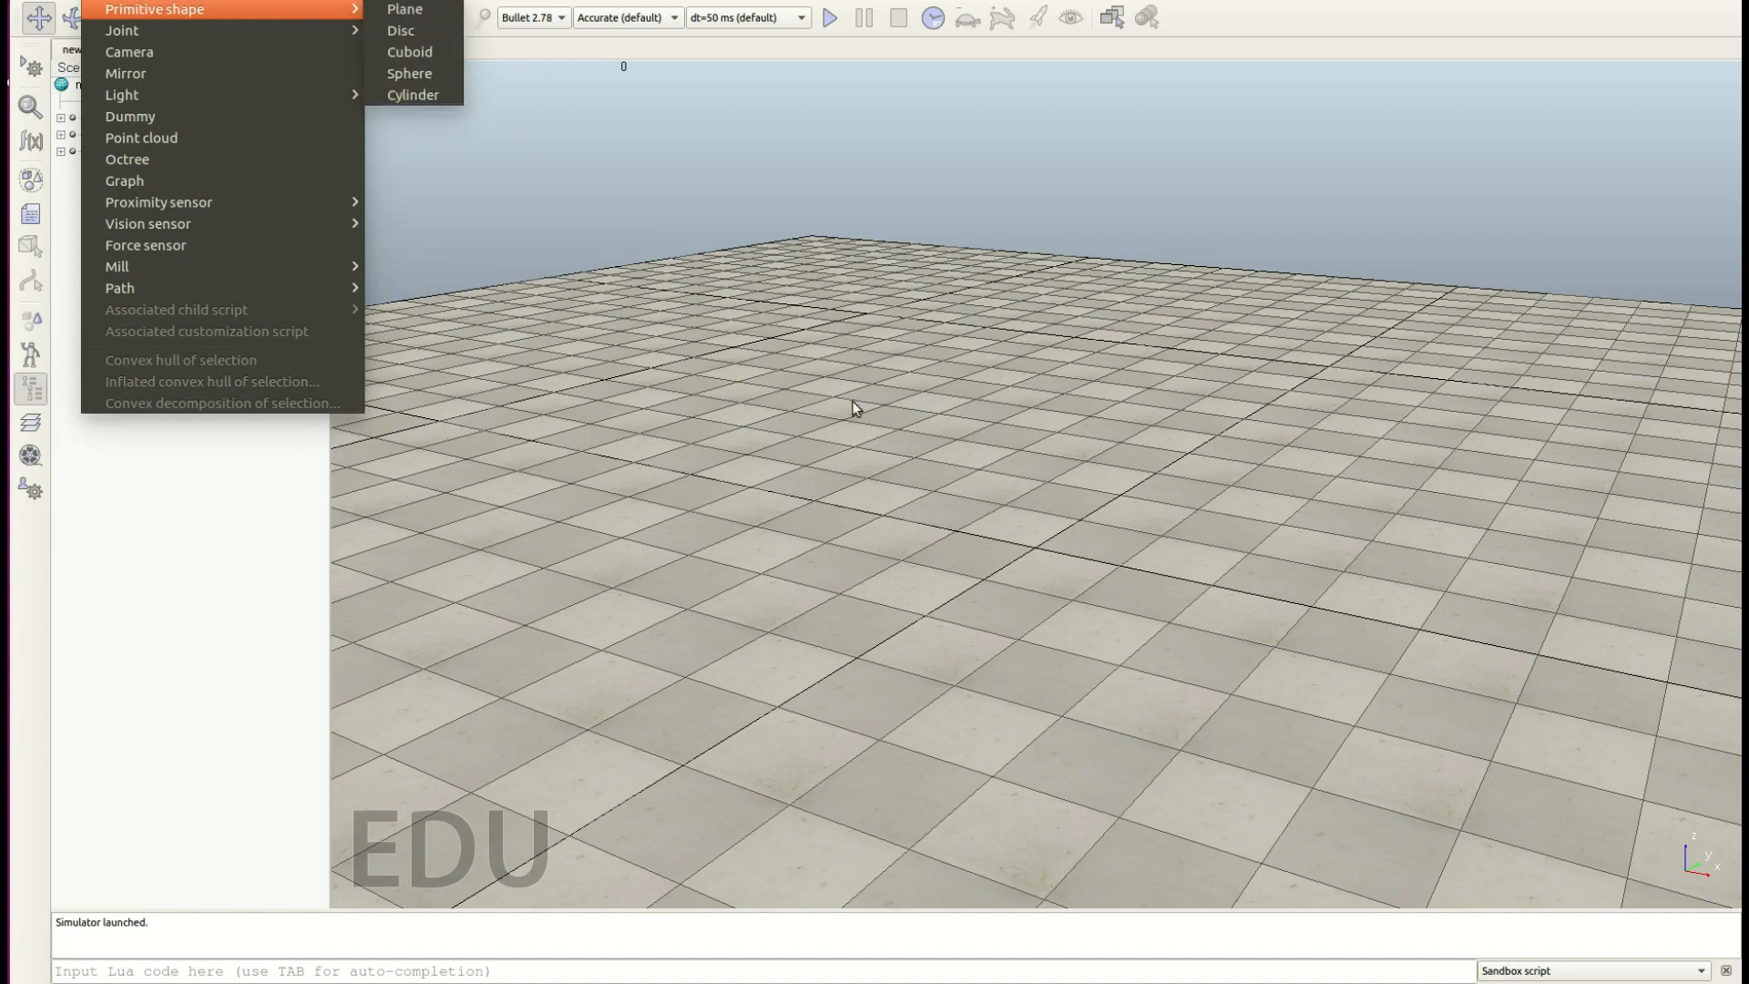
click(980, 420)
Step: Add a pure, dynamic and respondable primitive cuboid measuring 1.2 m in X, 1.2 m in Y and 0.3 m in Z
right_click(811, 367)
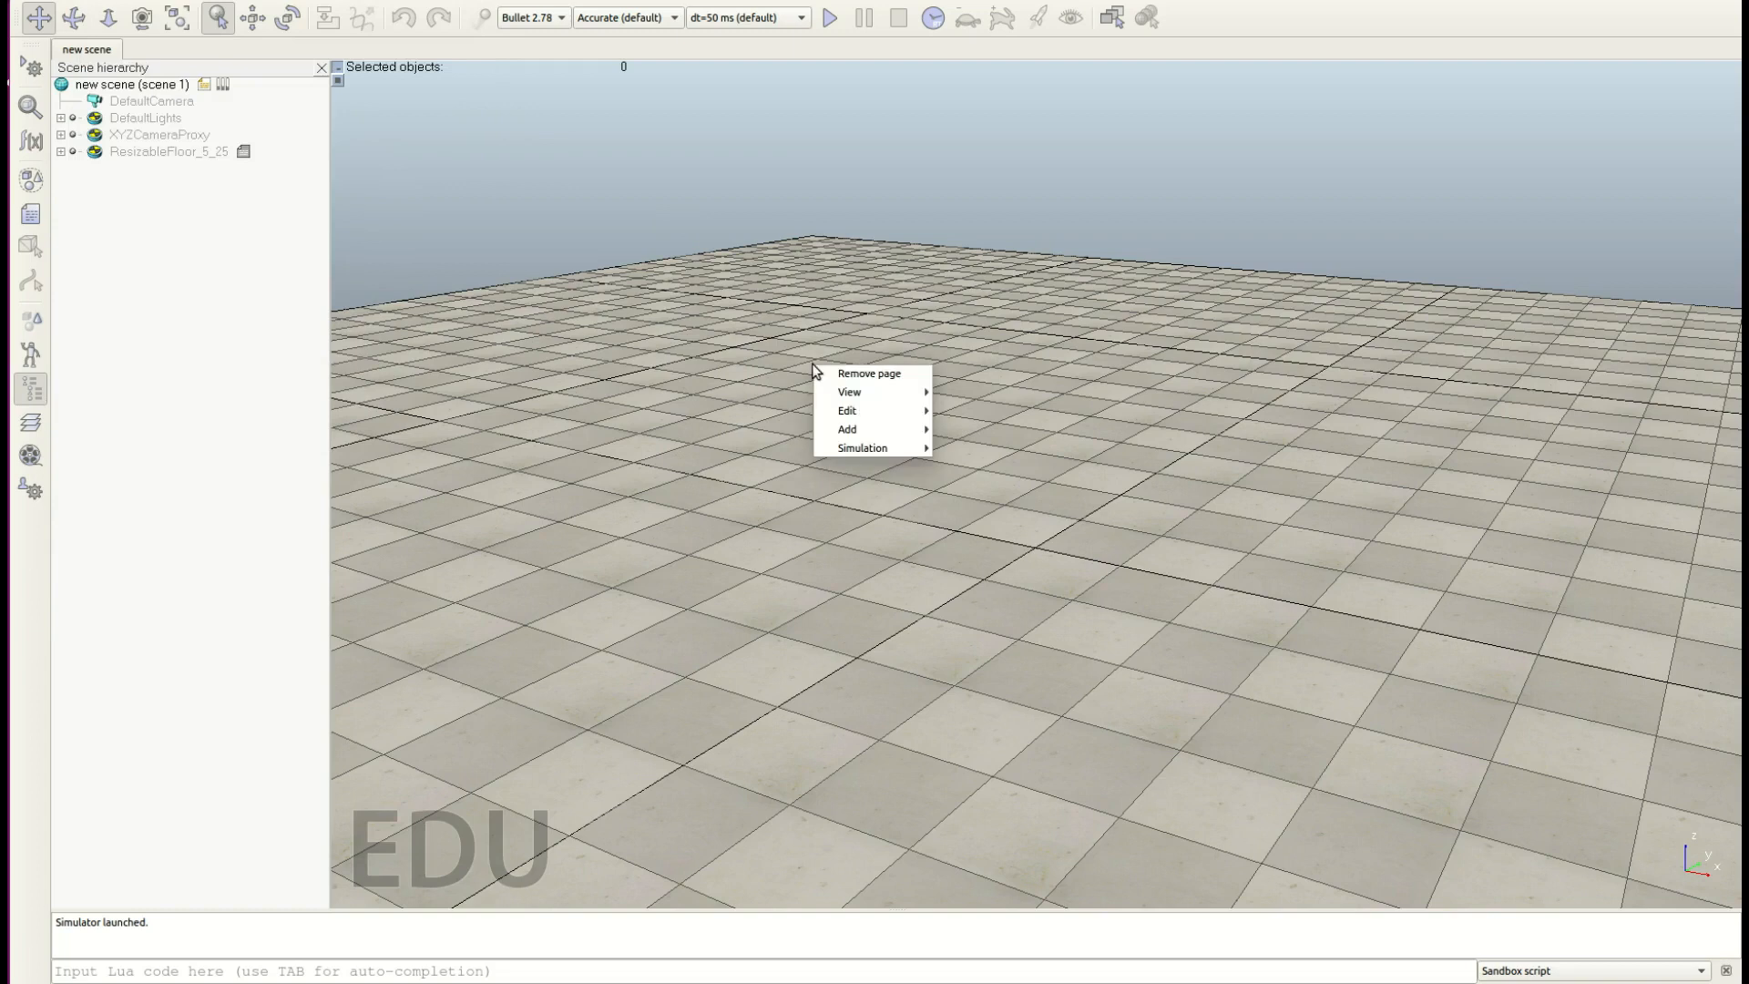
mouse_move(870, 429)
mouse_move(1095, 451)
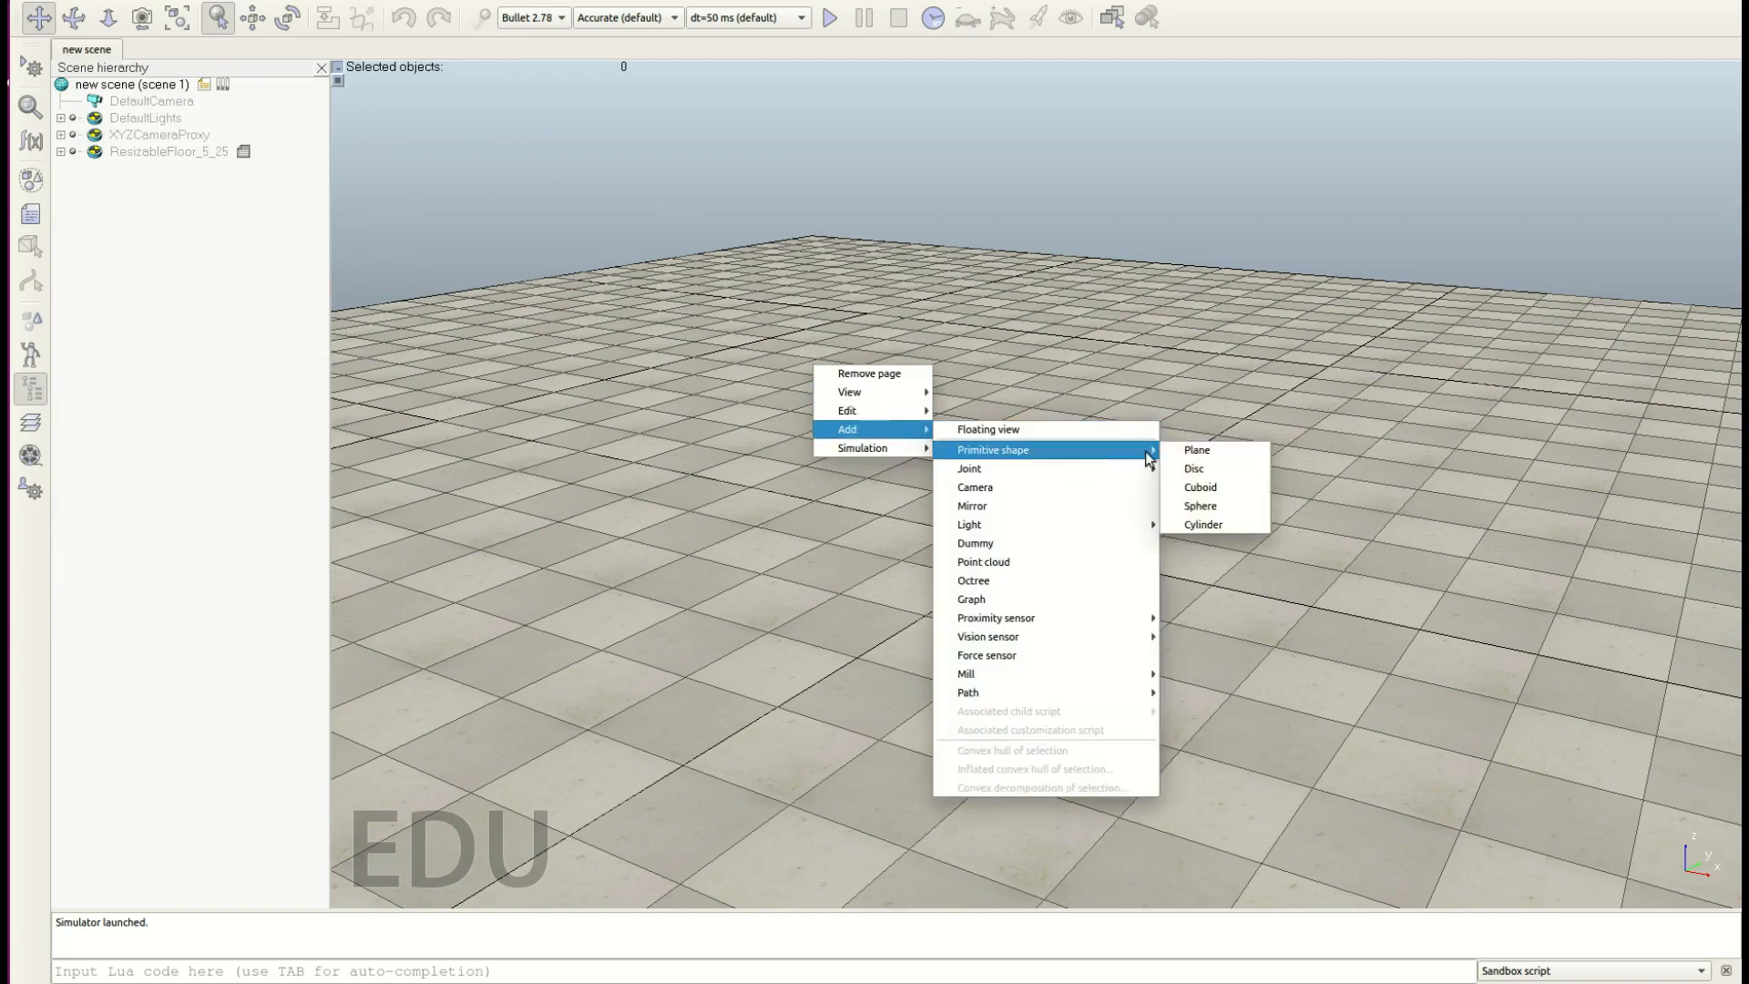
click(1242, 487)
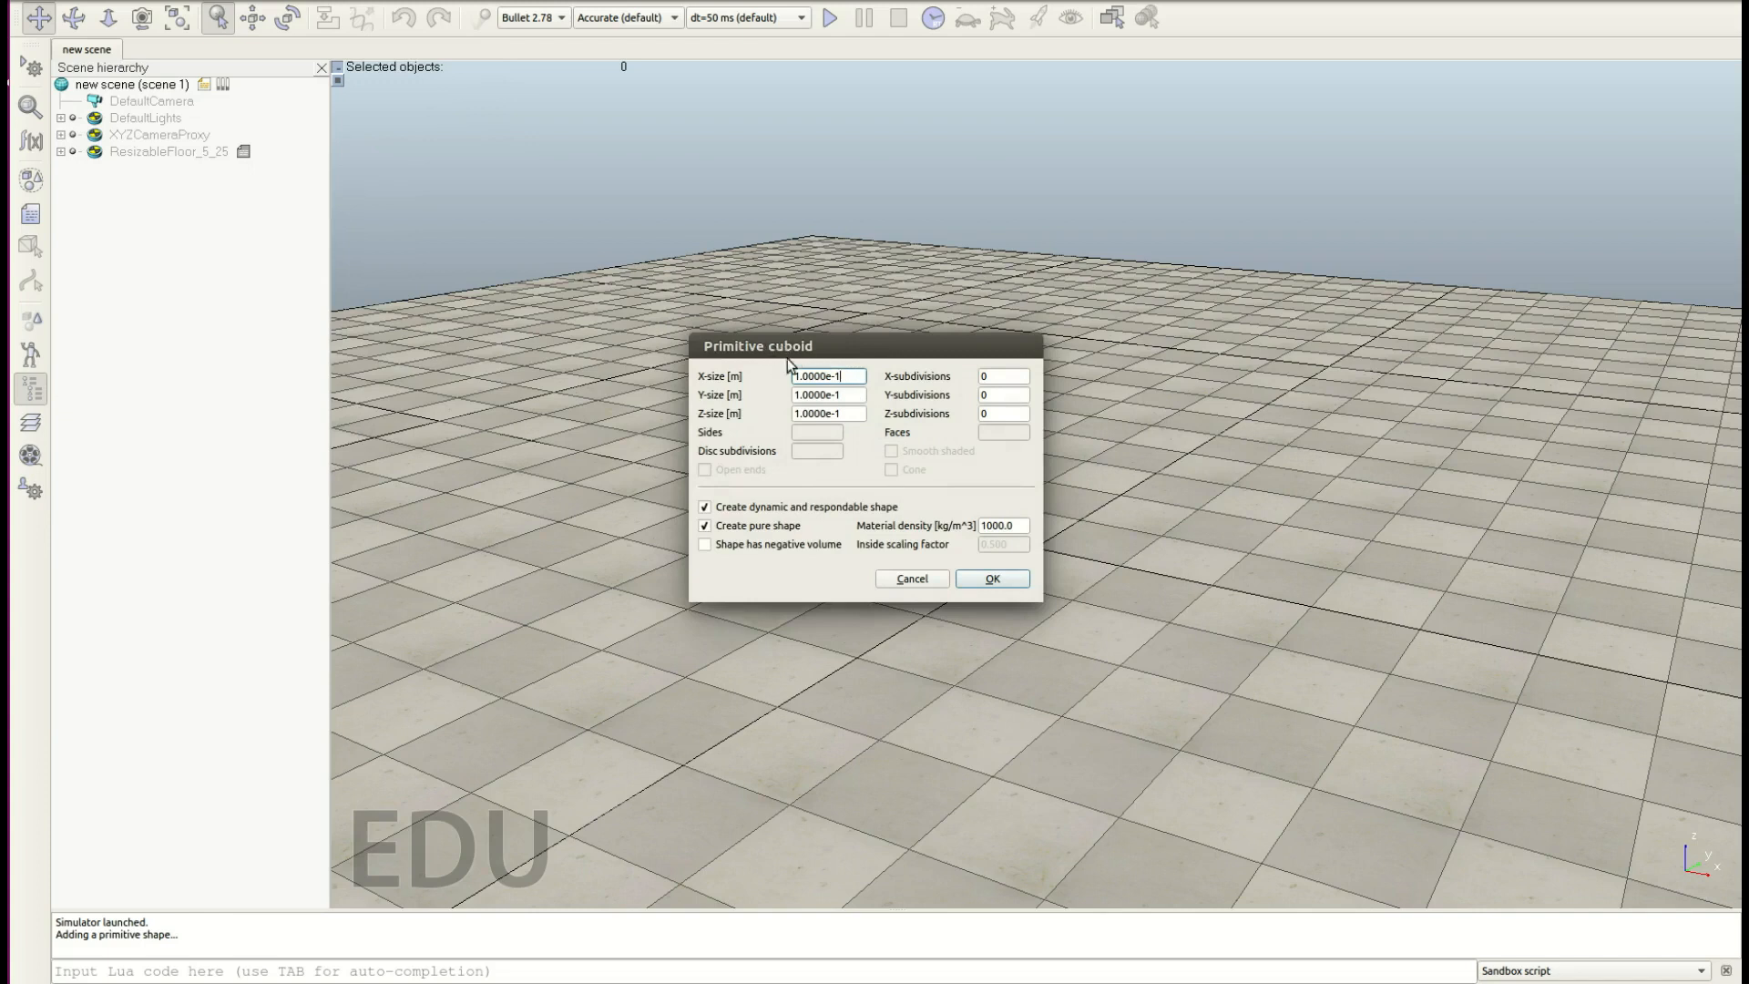
double_click(852, 377)
text(1)
key(Tab)
text(1.2)
key(Tab)
text(0)
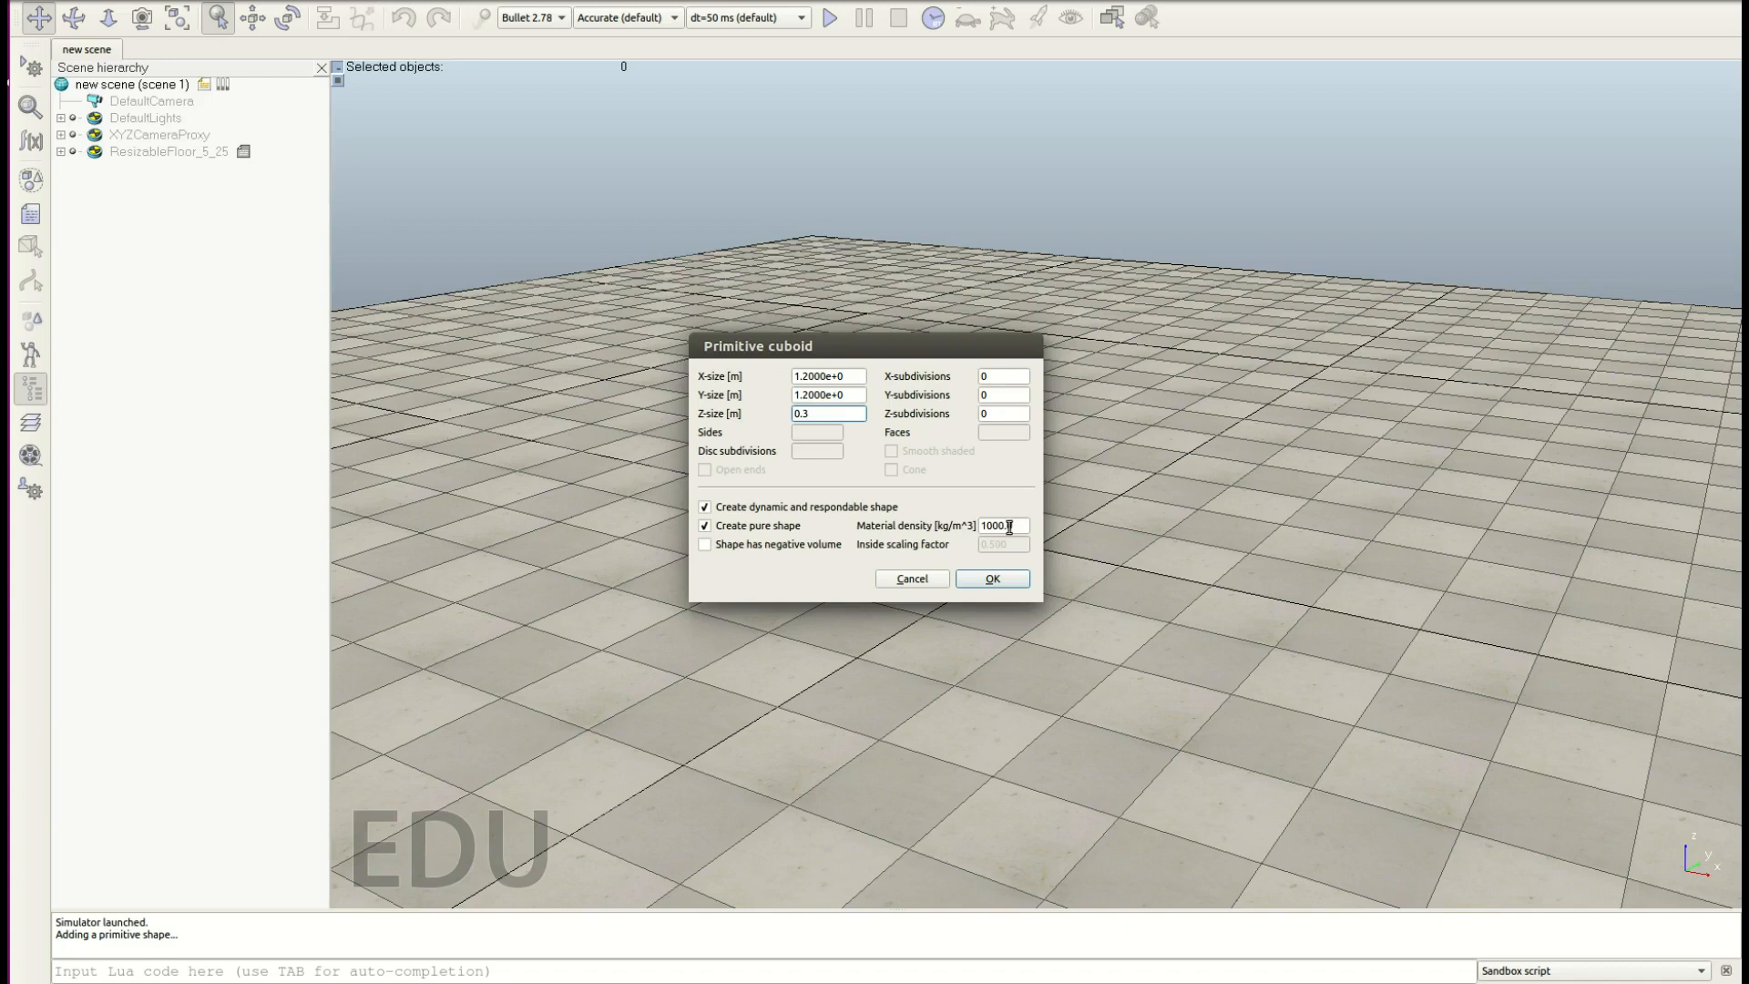
click(991, 579)
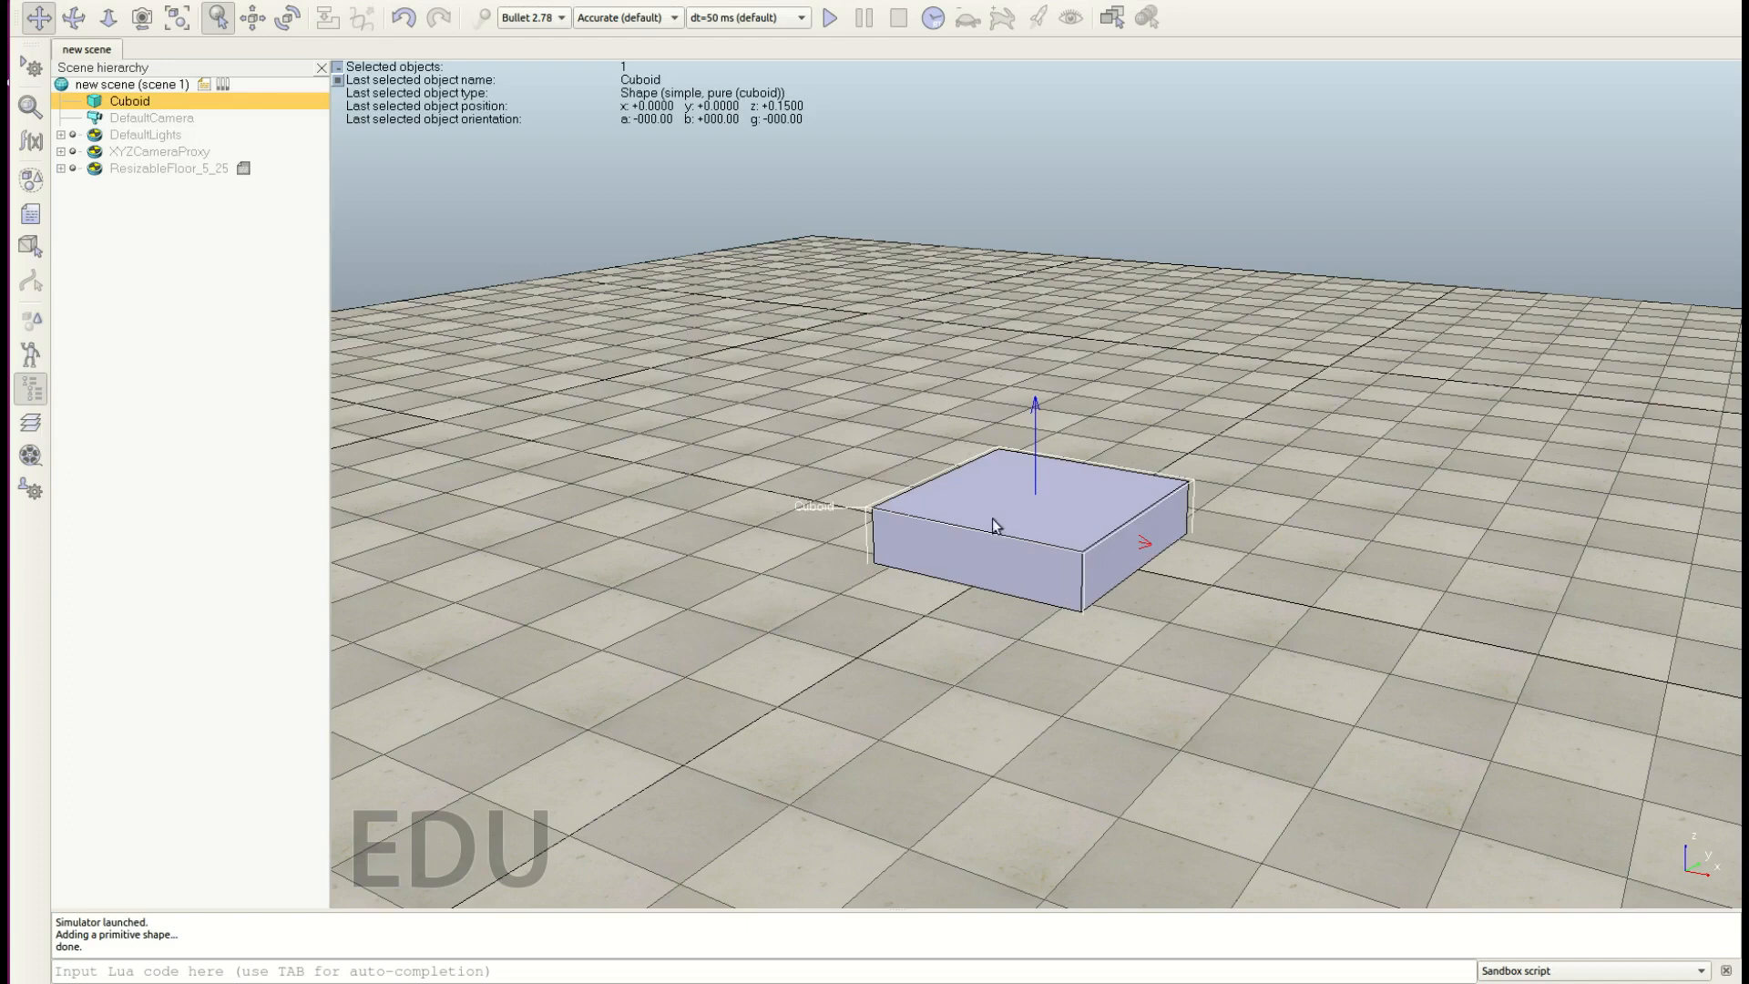
Step: Rename the new cuboid in the scene hierarchy as Base
double_click(131, 105)
key(BackSpace)
key(BackSpace)
key(BackSpace)
key(BackSpace)
key(BackSpace)
text(Base)
key(Return)
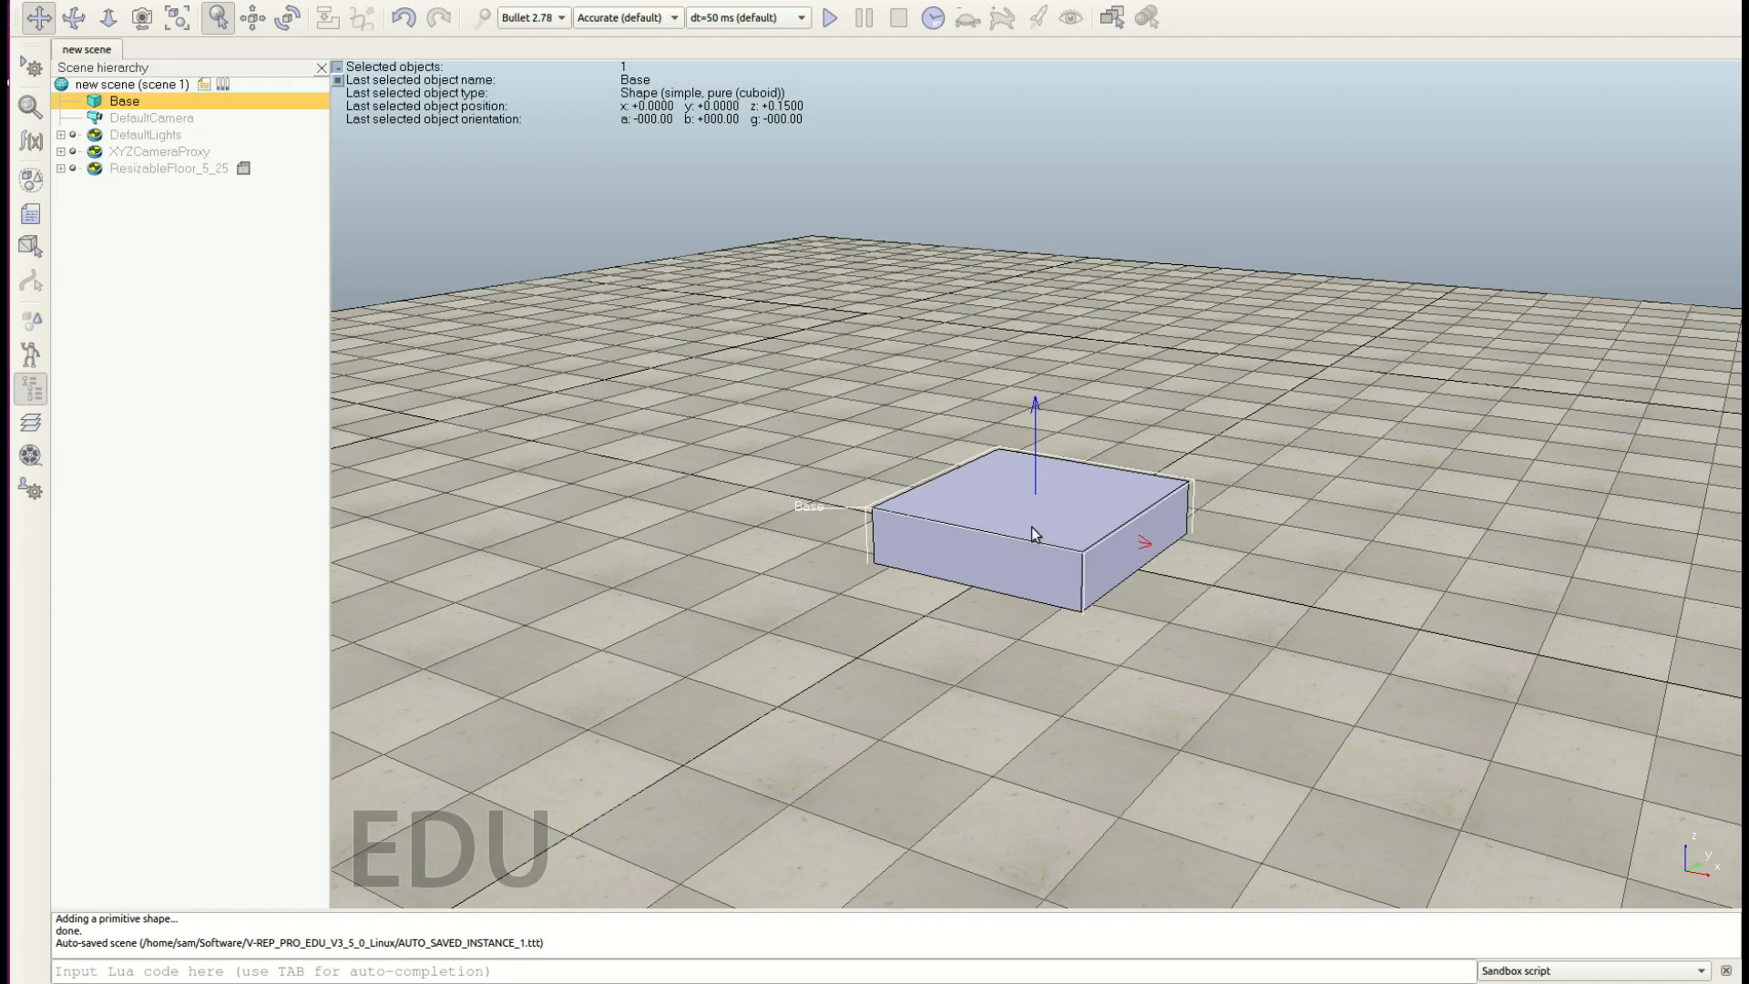
Step: Translate the Base shape by -2 m along the world X axis
click(254, 18)
drag(1526, 109, 1383, 119)
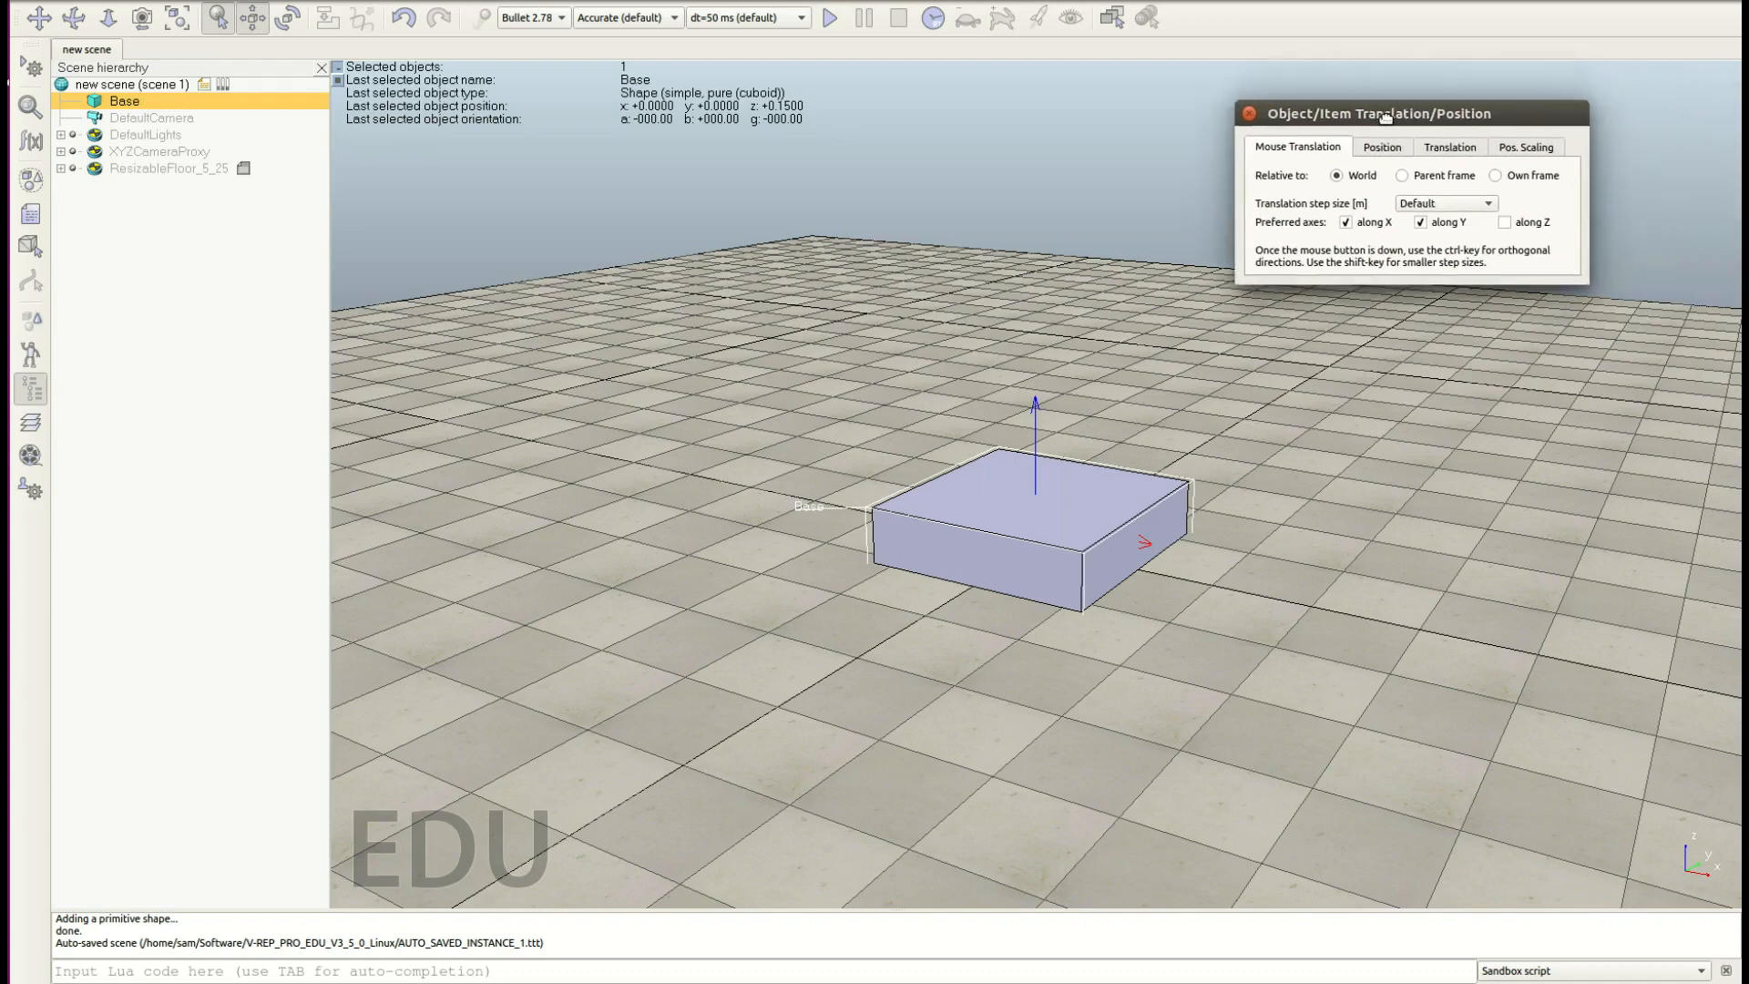
click(1441, 152)
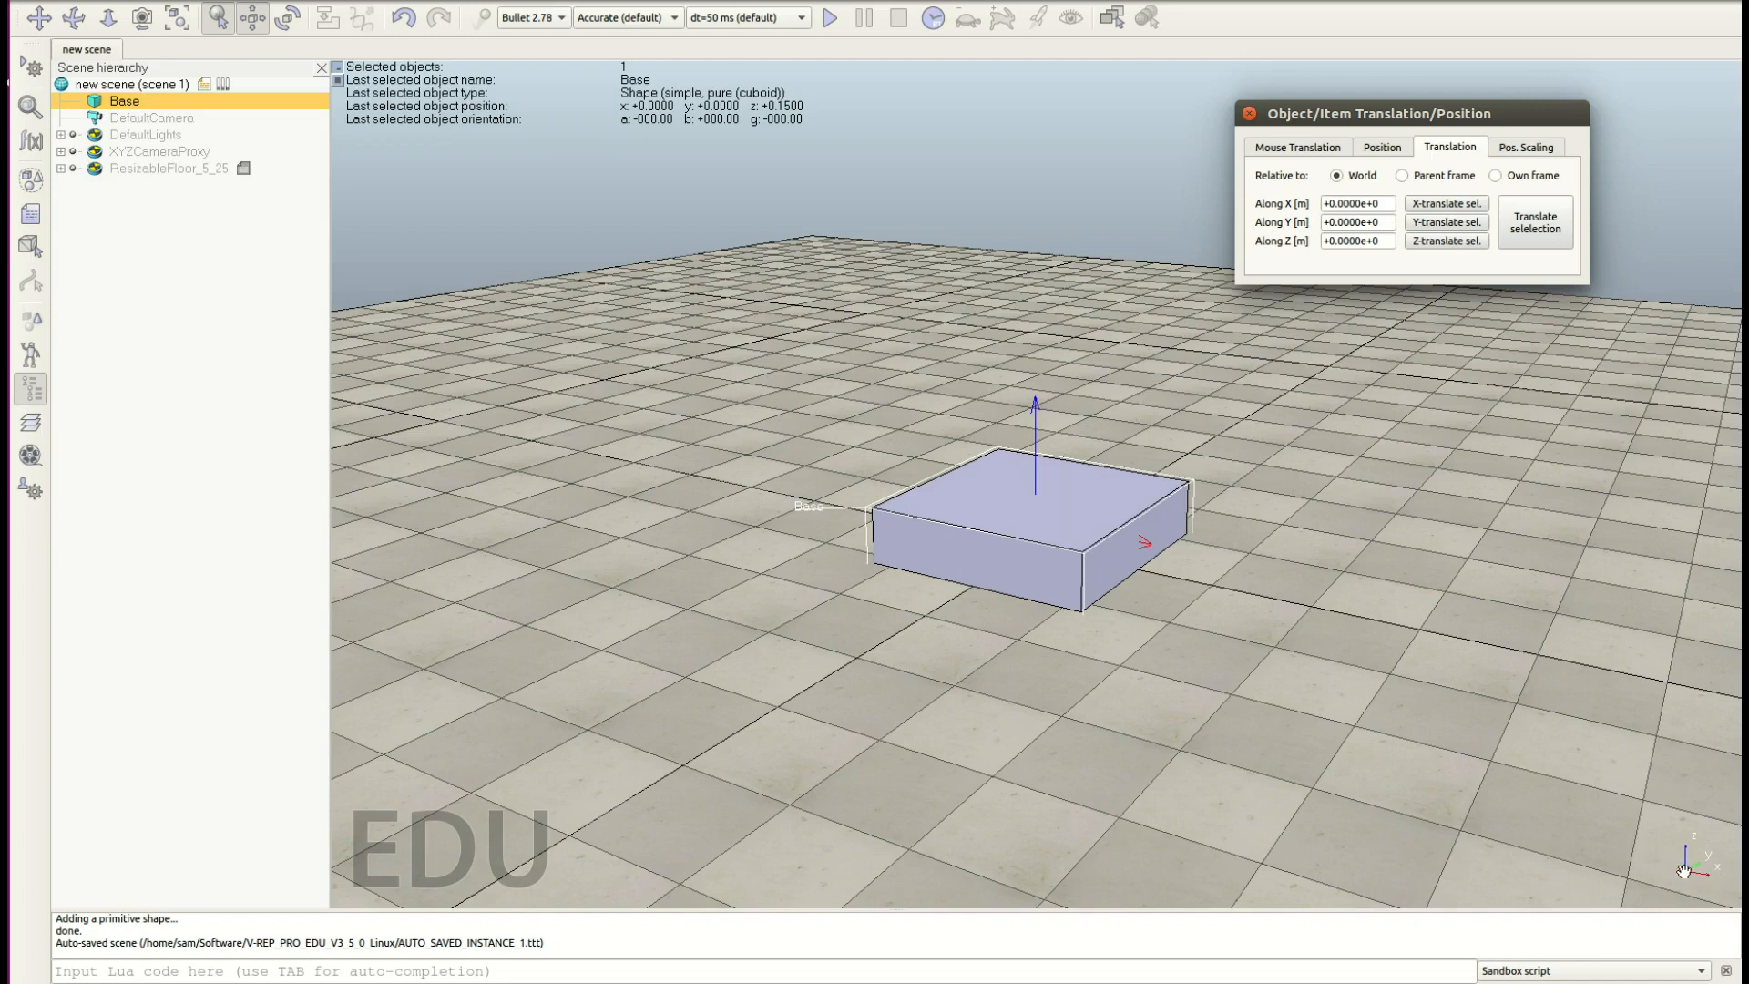
drag(1378, 210, 1296, 204)
text(-2)
click(1455, 208)
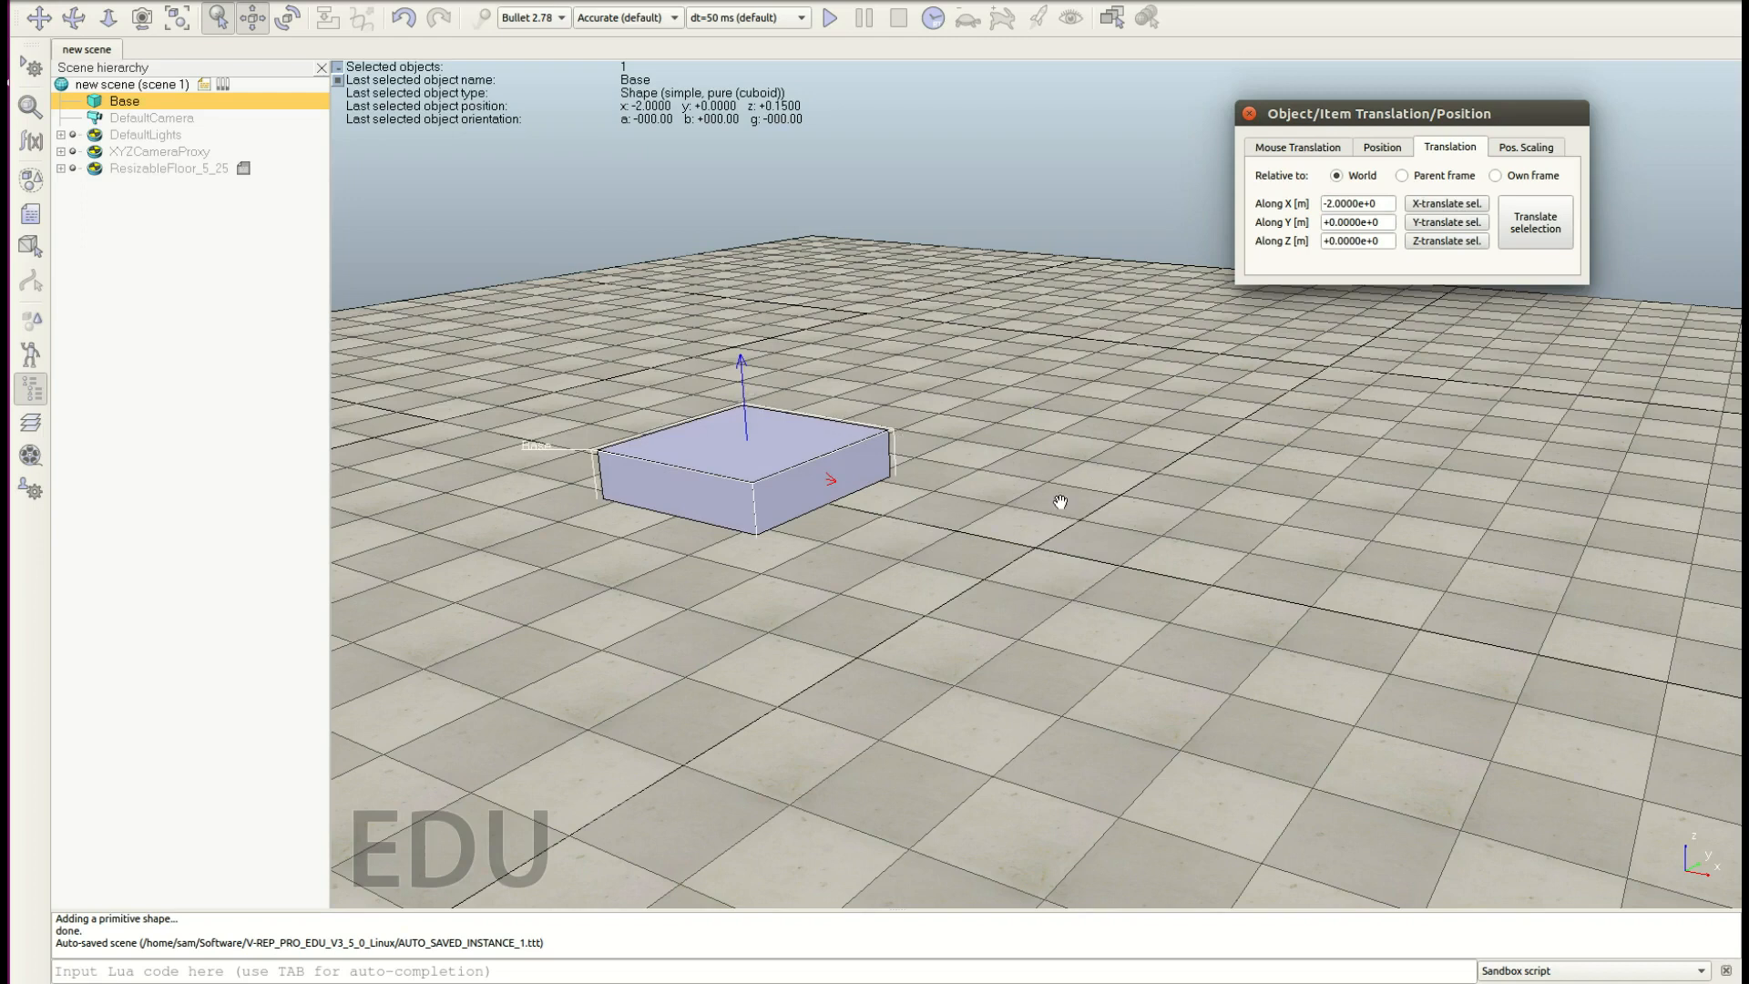
Step: Add a tall primitive cuboid measuring 0.4 m in X, 0.4 m in Y and 7.7 m in Z
right_click(922, 293)
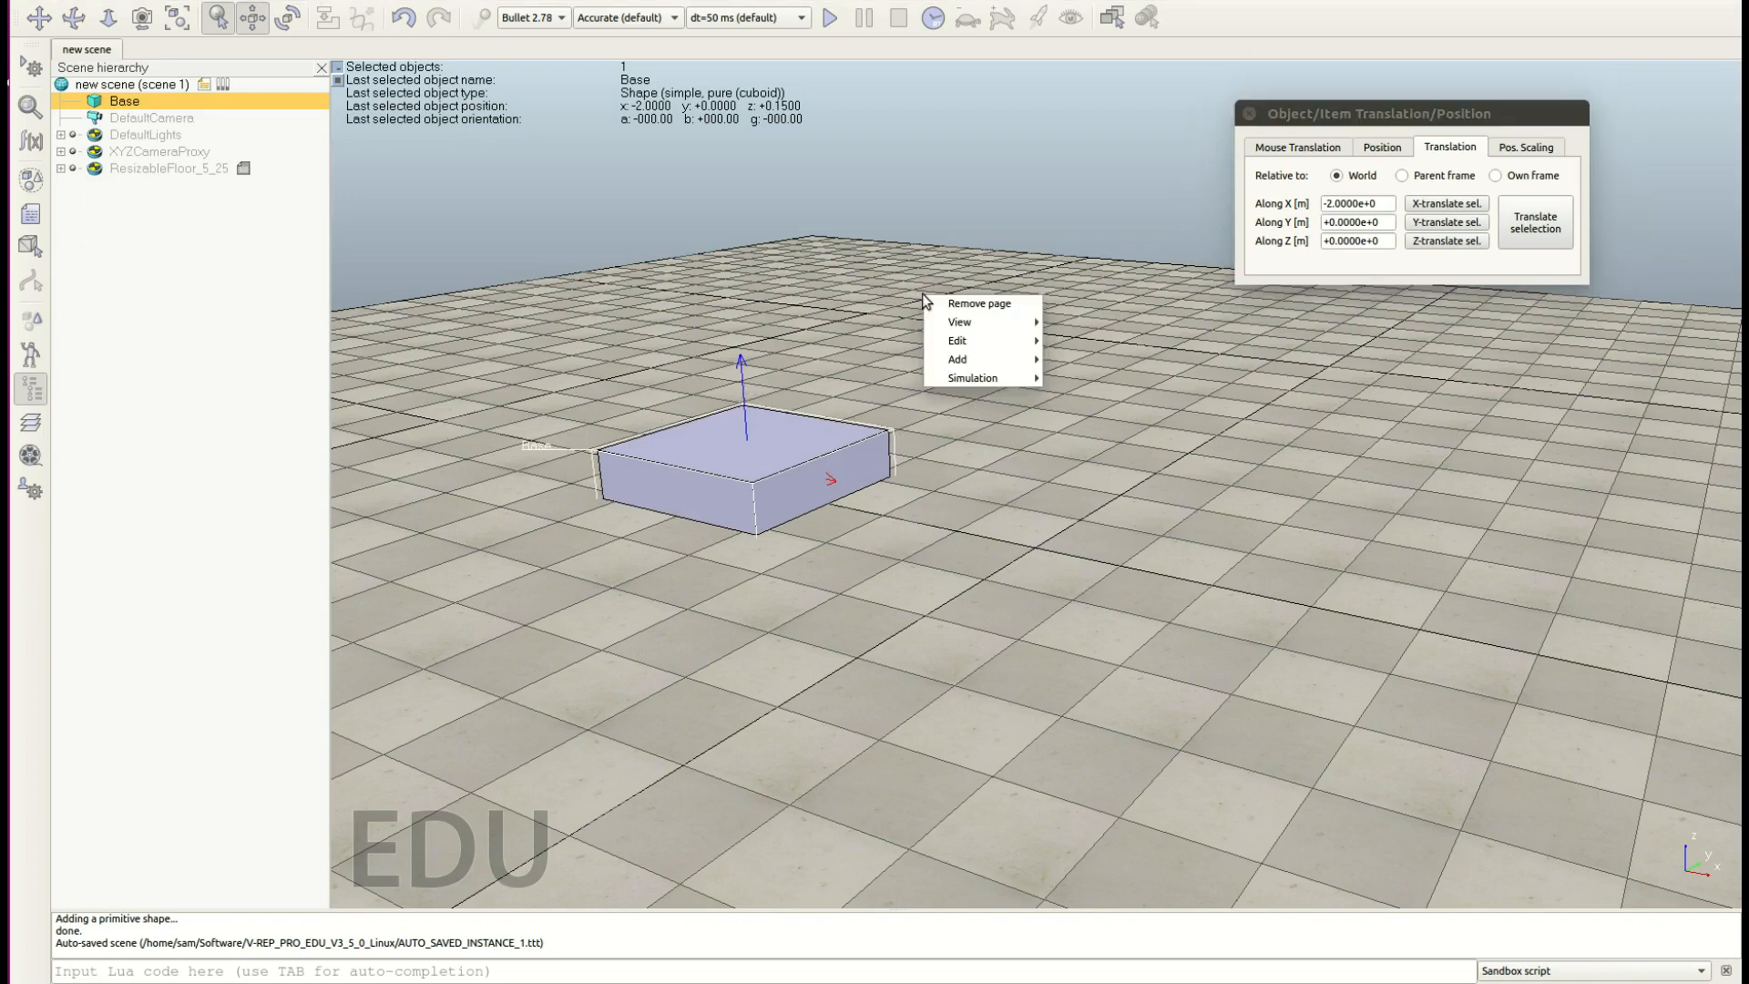
mouse_move(976, 359)
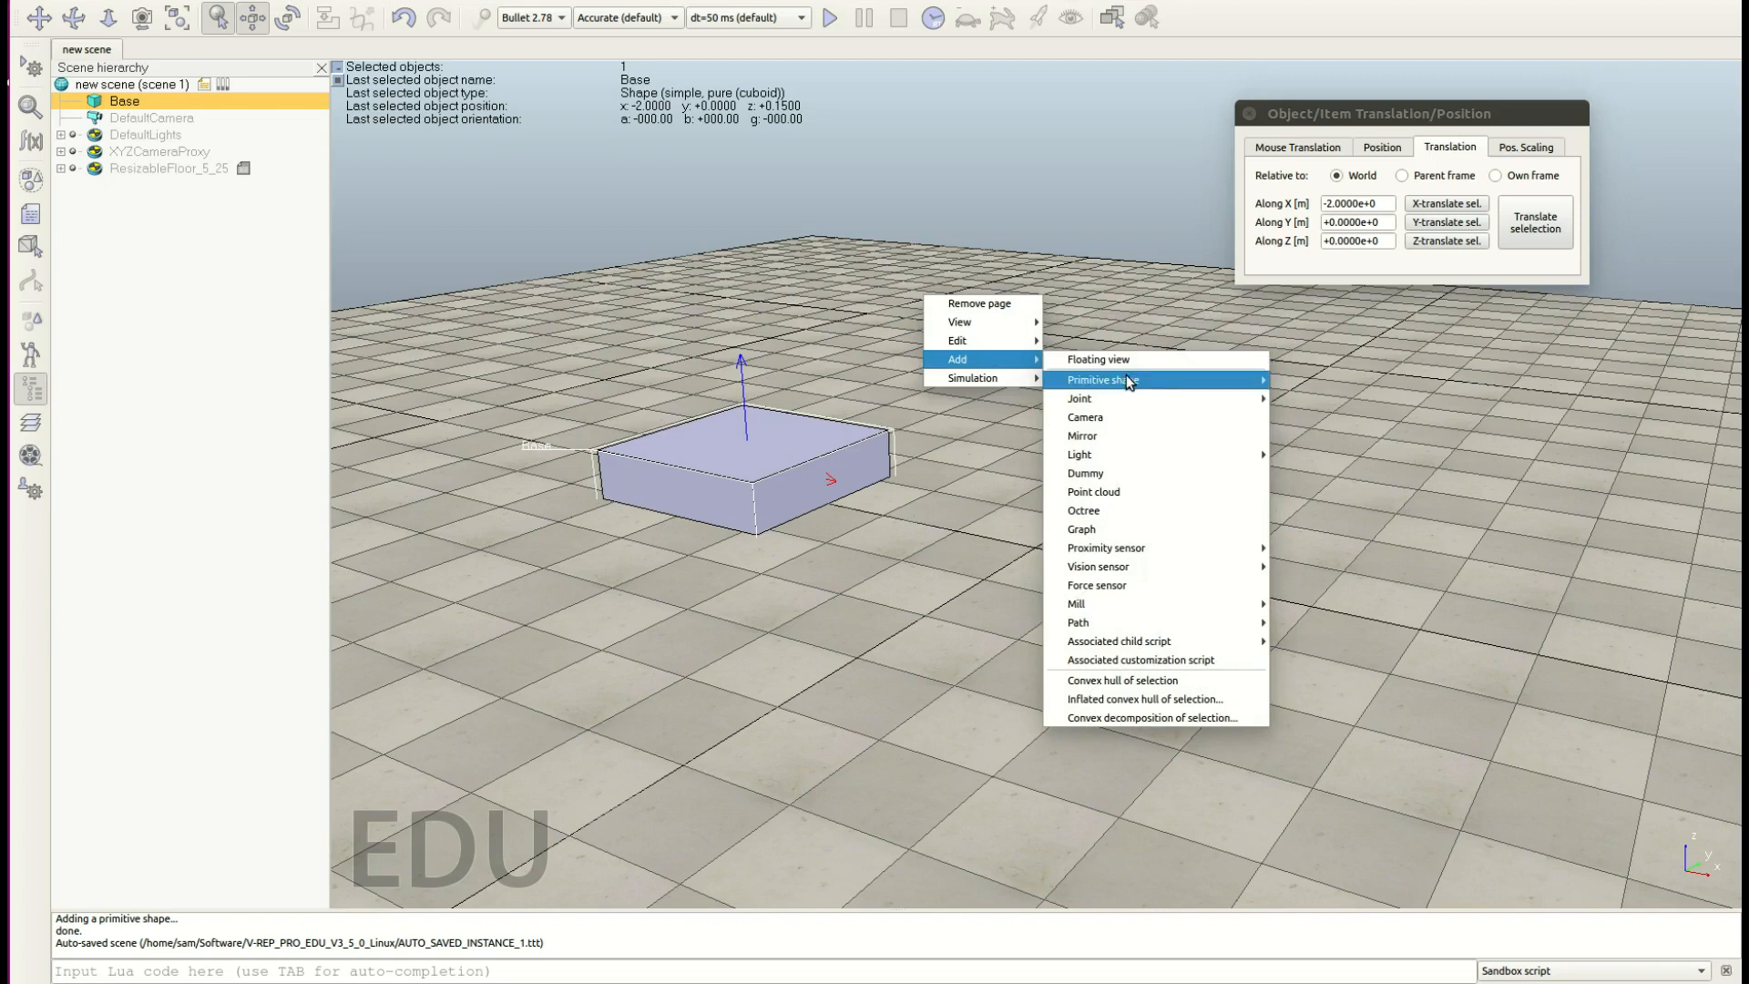
mouse_move(1126, 375)
click(1312, 418)
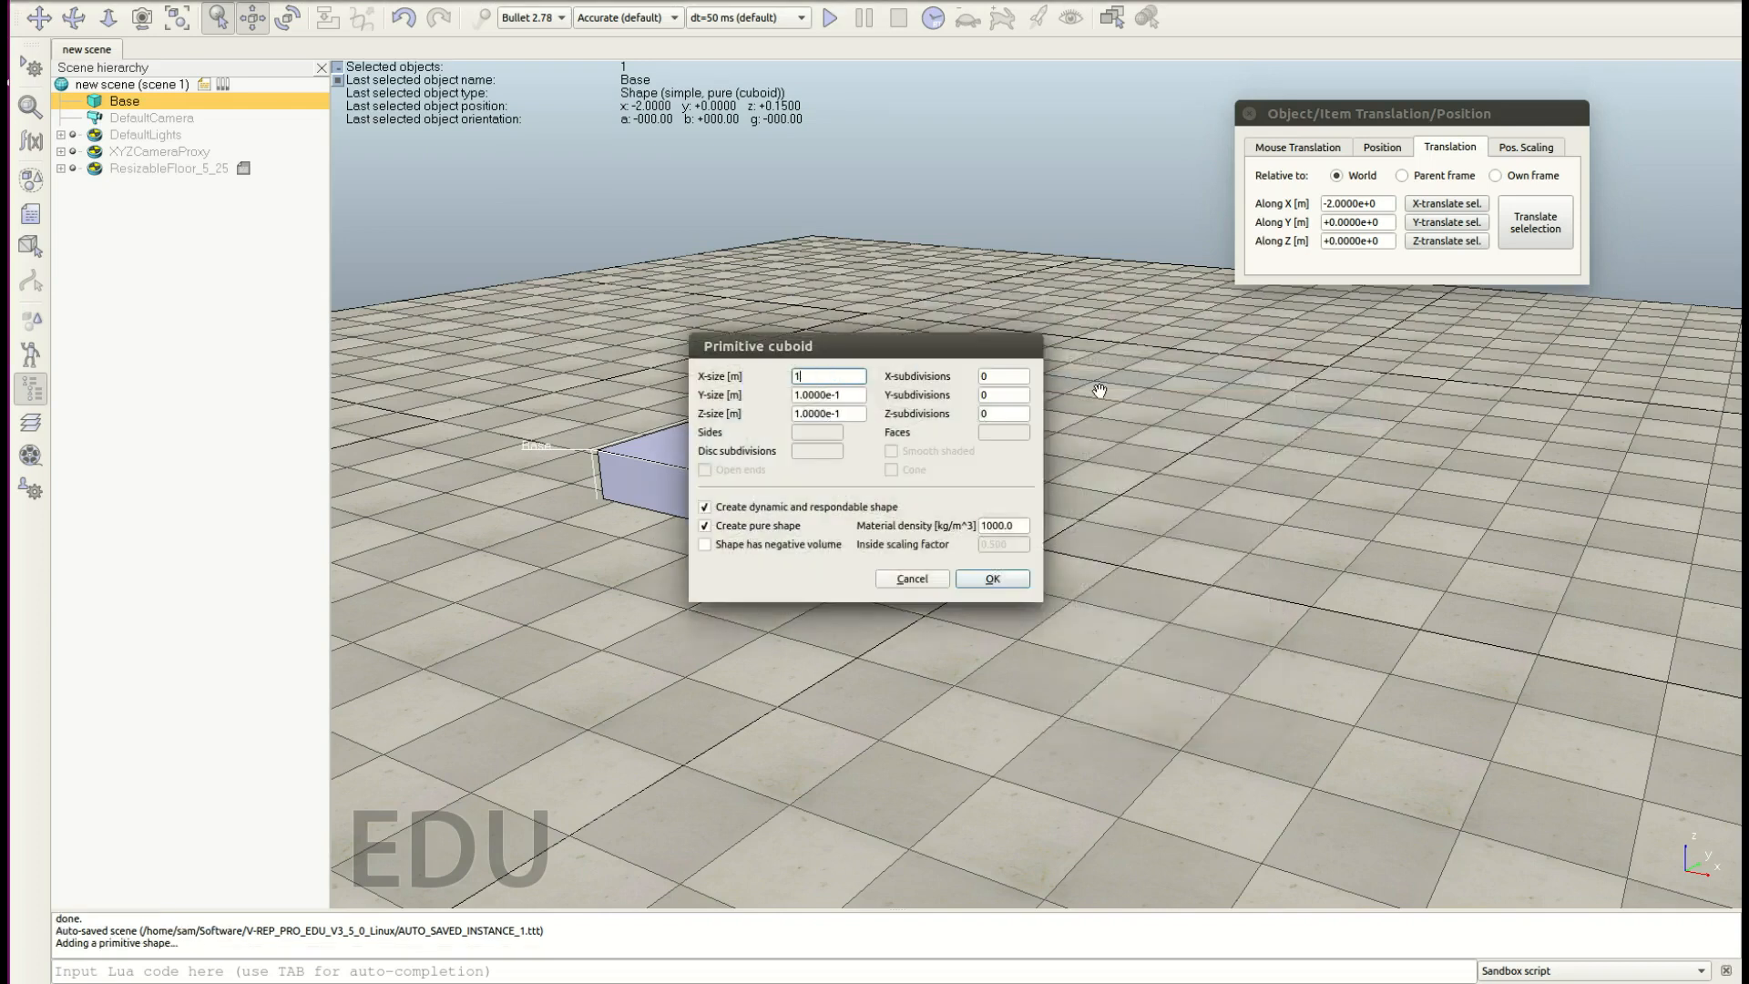
text(0.4)
key(Tab)
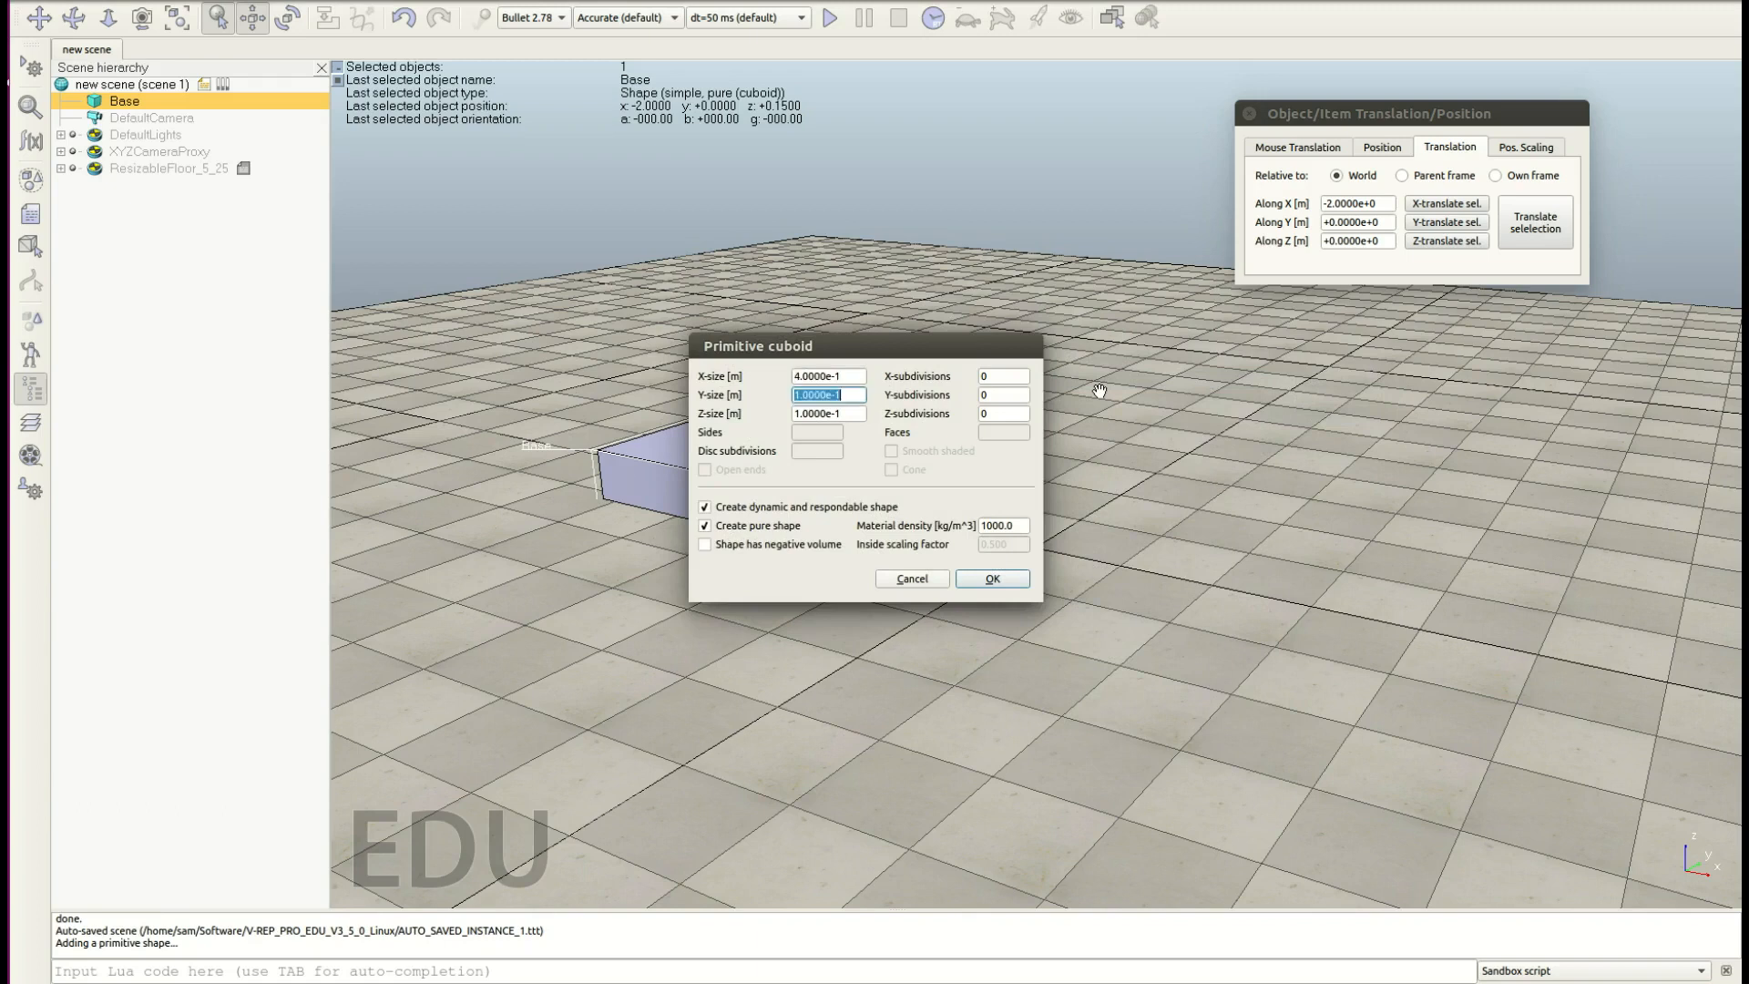
text(0.4)
key(Tab)
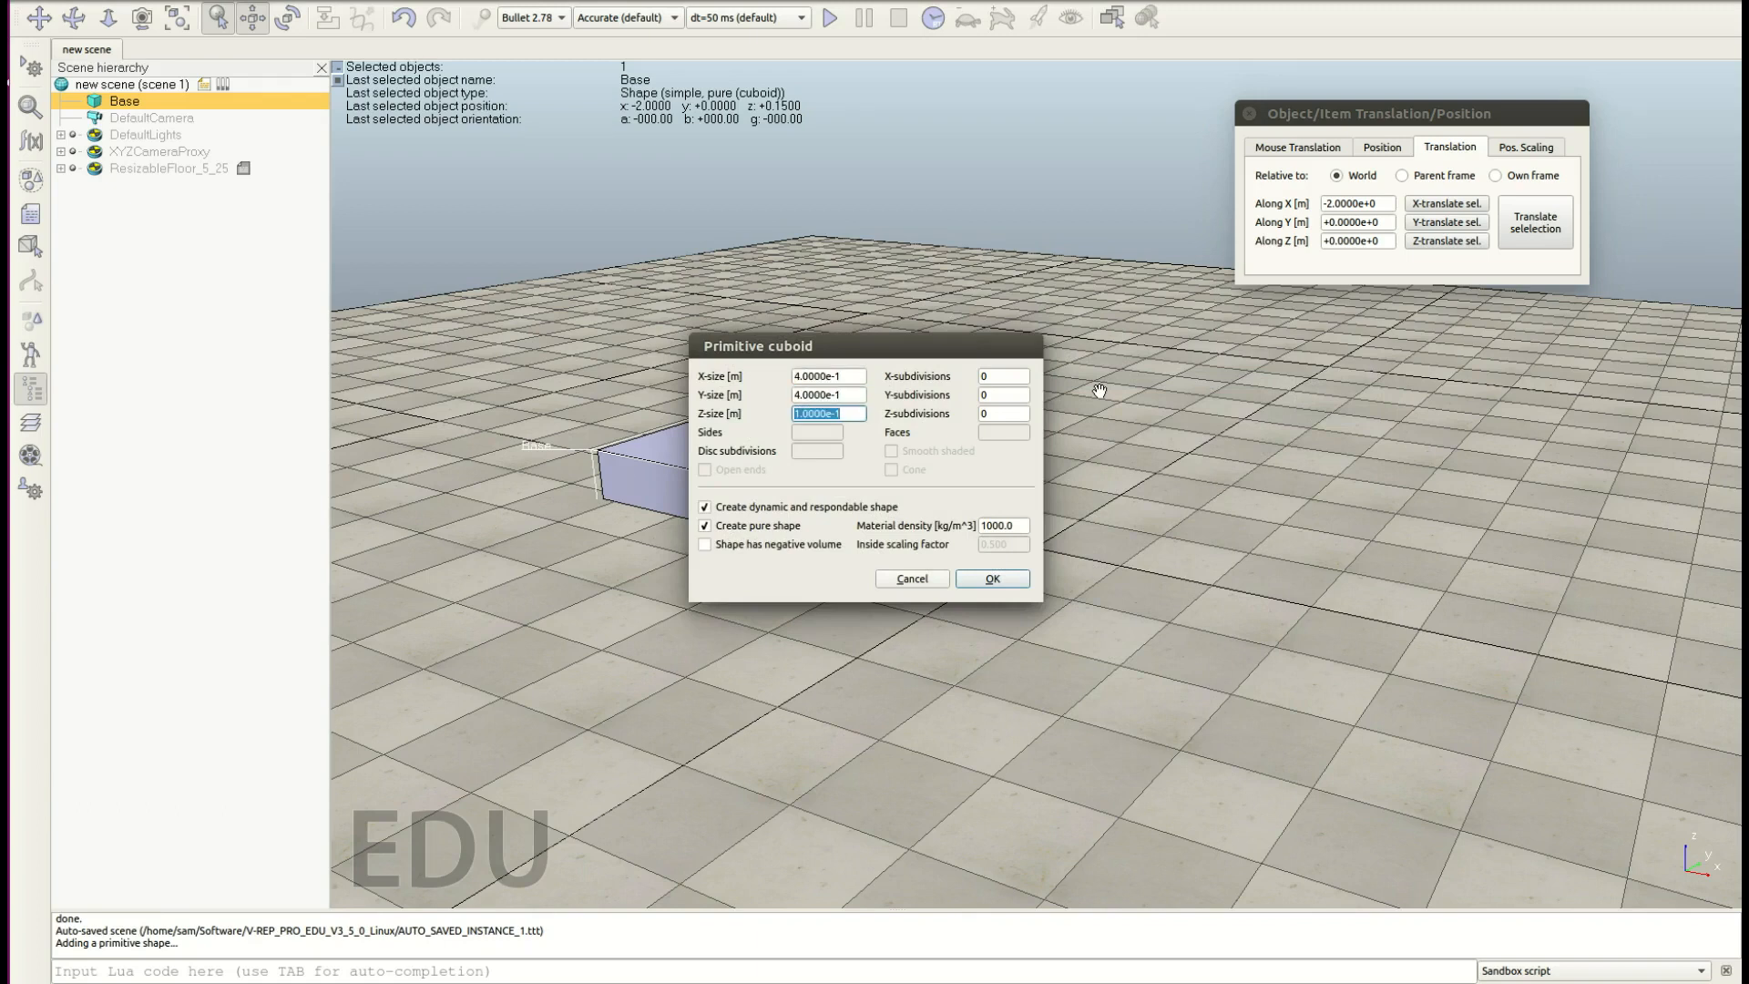
text(7.7)
key(Return)
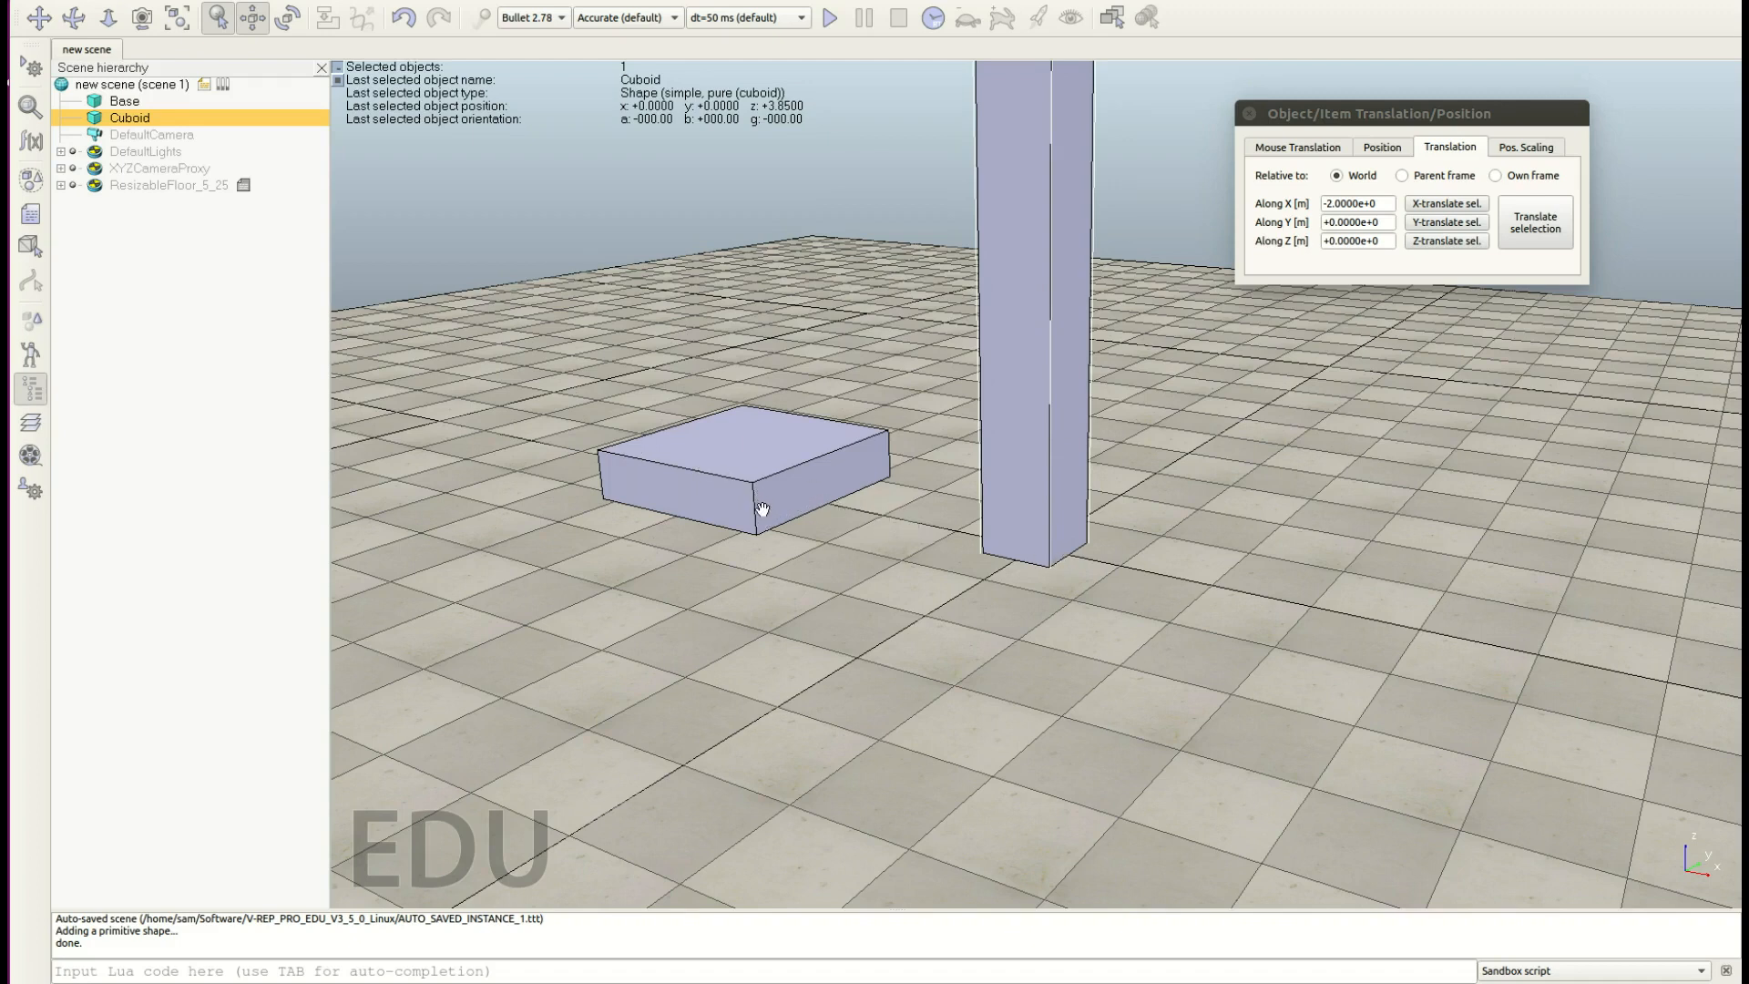
Step: Translate the tall column by -2 m along world X and 0.3 m along Z, onto the base
drag(1391, 243, 1313, 240)
text(0.3)
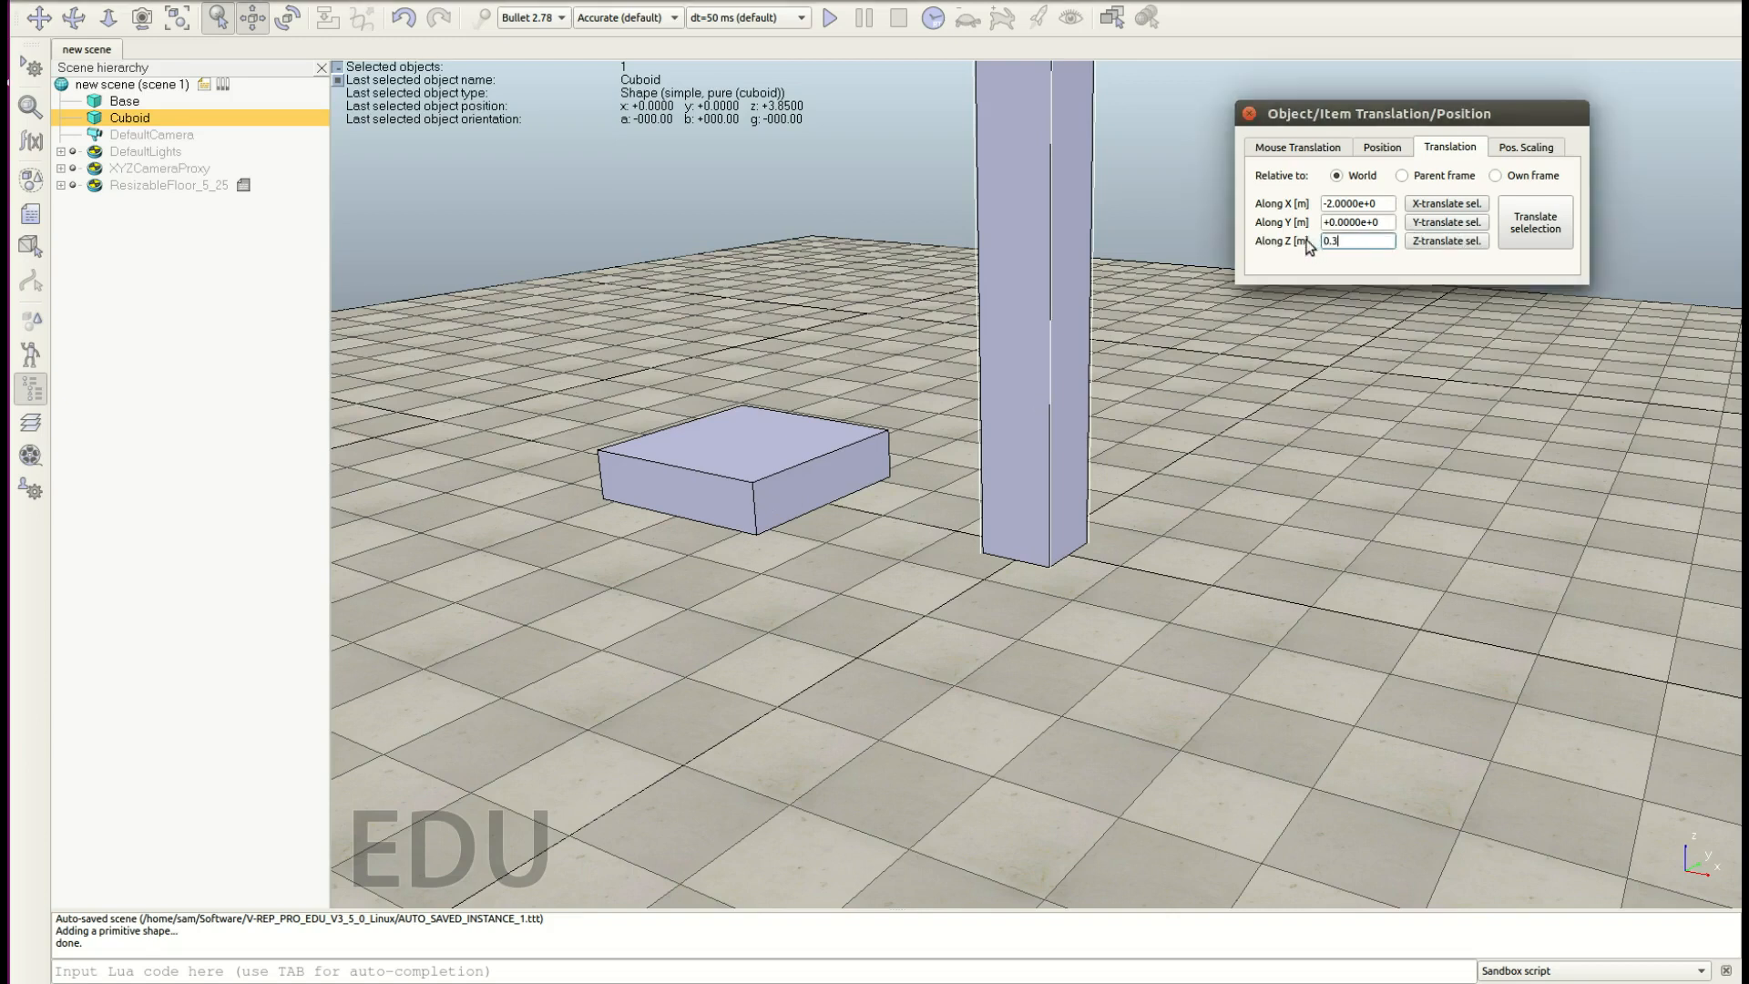
click(1381, 226)
click(1526, 224)
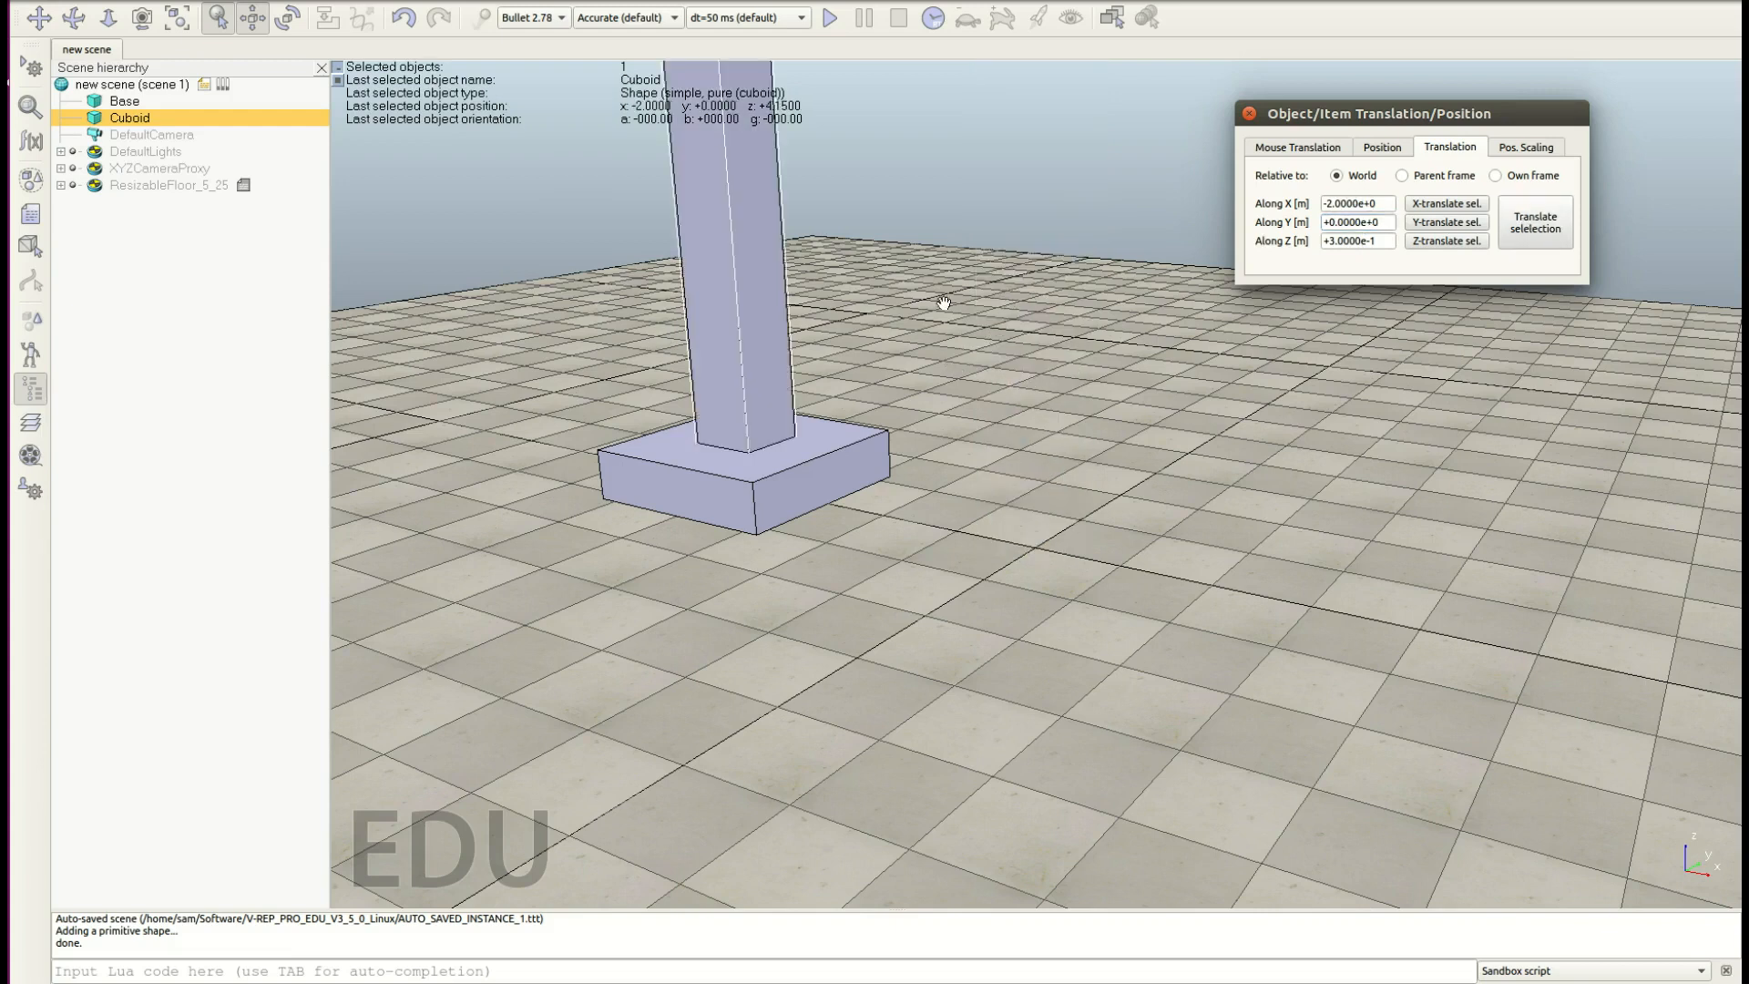
click(973, 264)
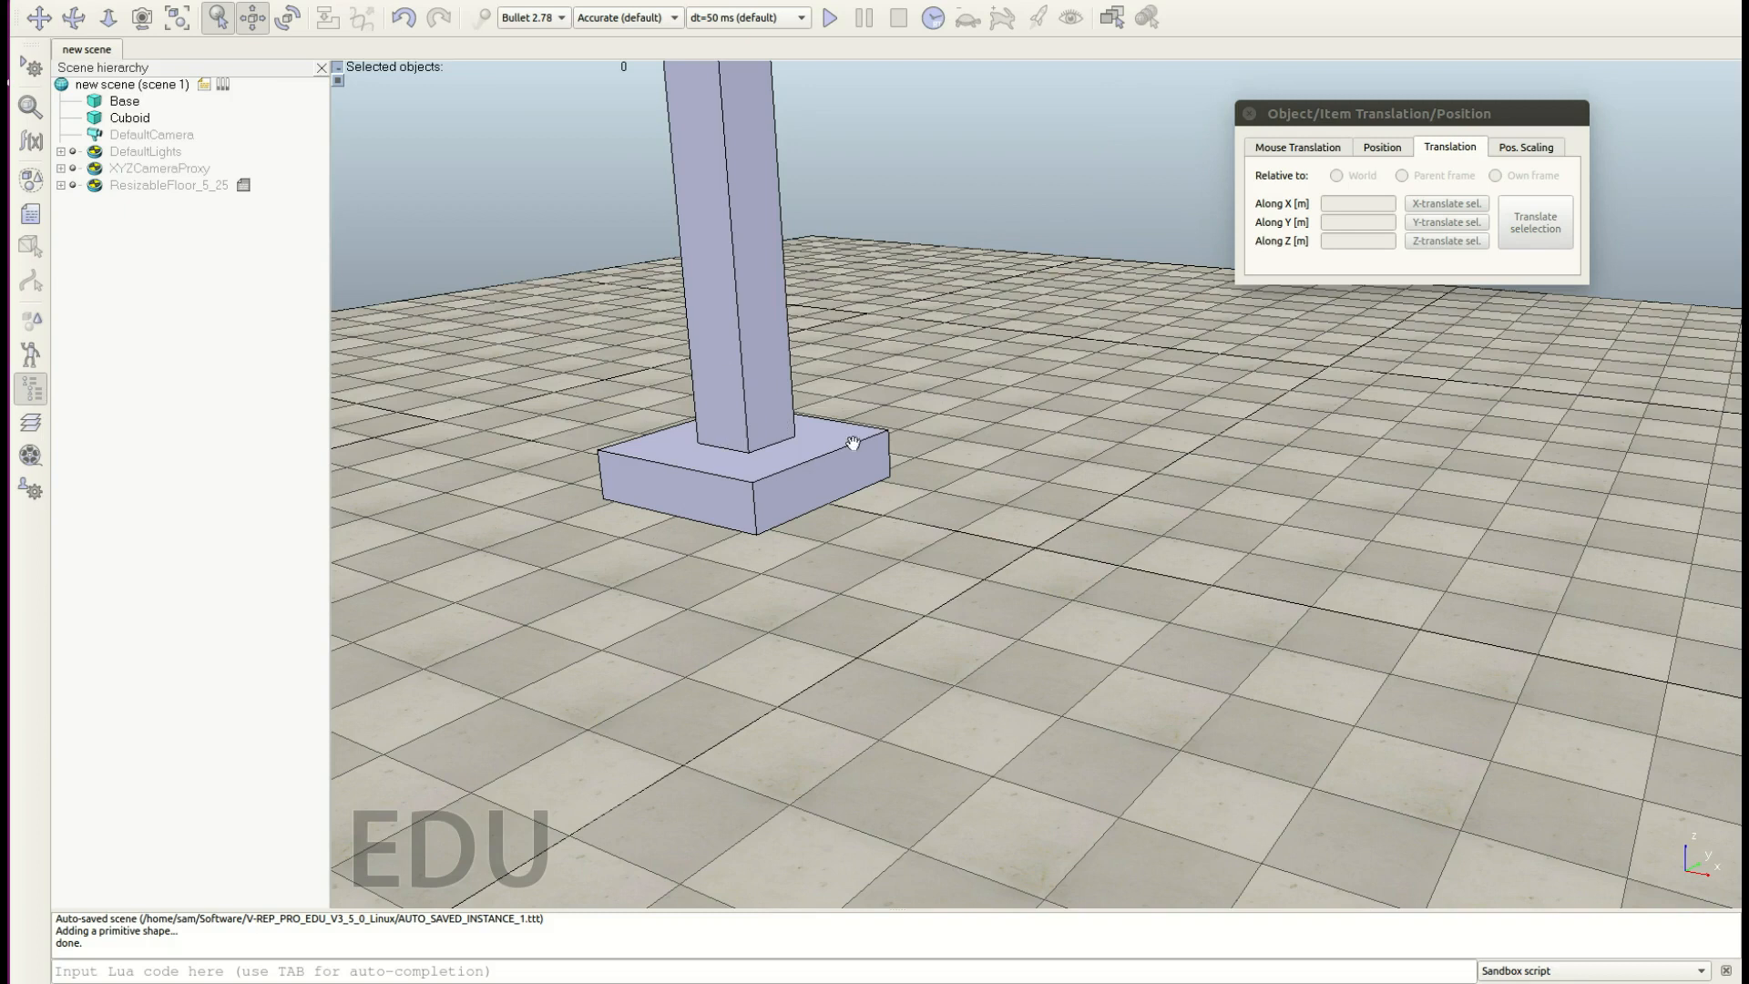
Step: Add a pure, dynamic and respondable primitive cuboid measuring 11 m in X, 0.3 m in Y and 0.3 m in Z
click(180, 20)
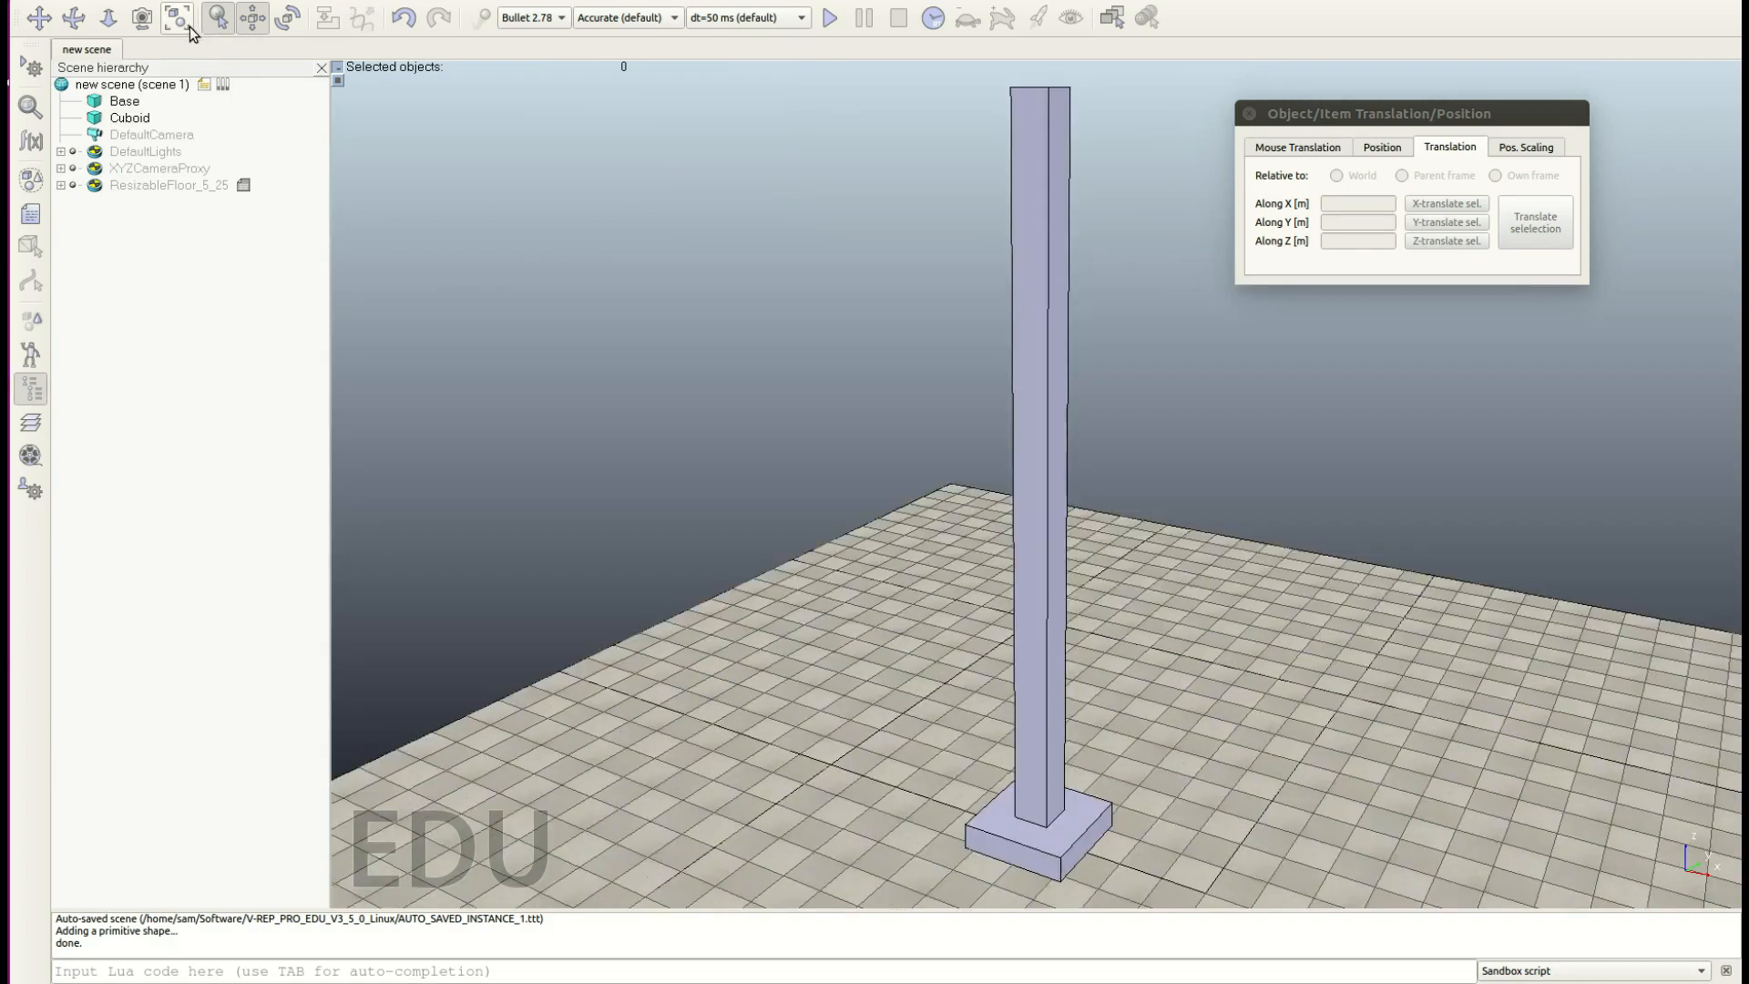
scroll(1165, 681, down, 8)
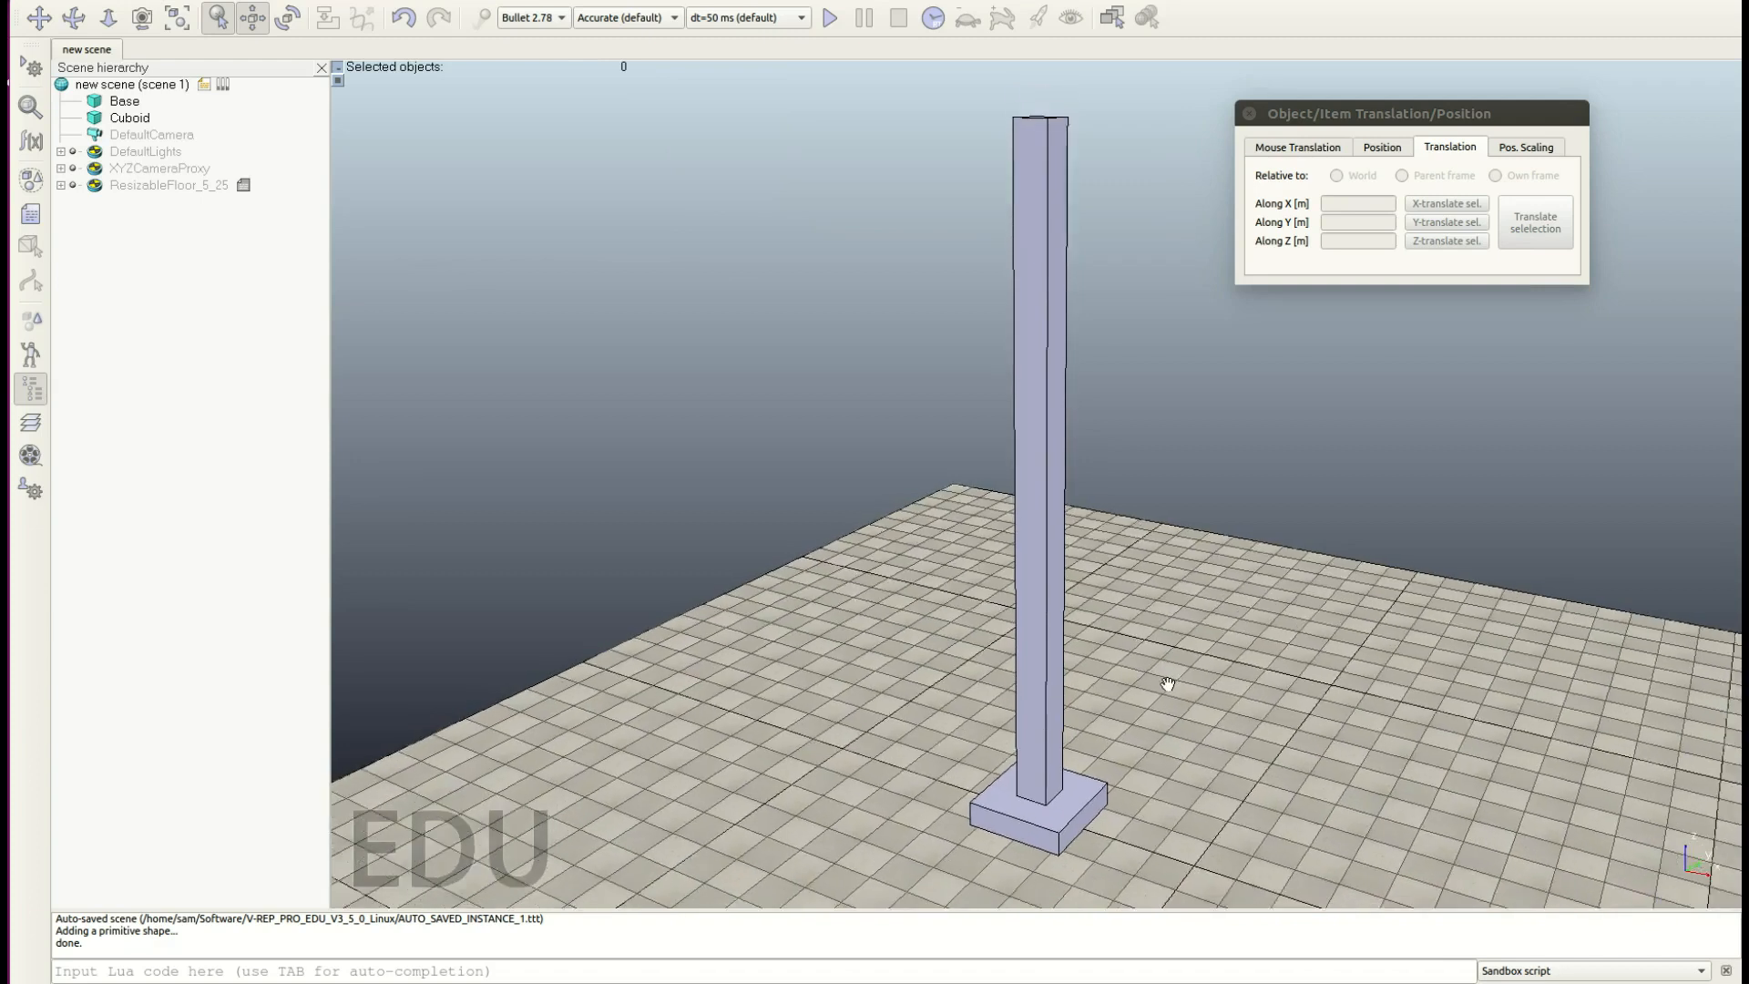
scroll(1174, 664, down, 3)
right_click(1155, 637)
mouse_move(1218, 702)
mouse_move(1380, 639)
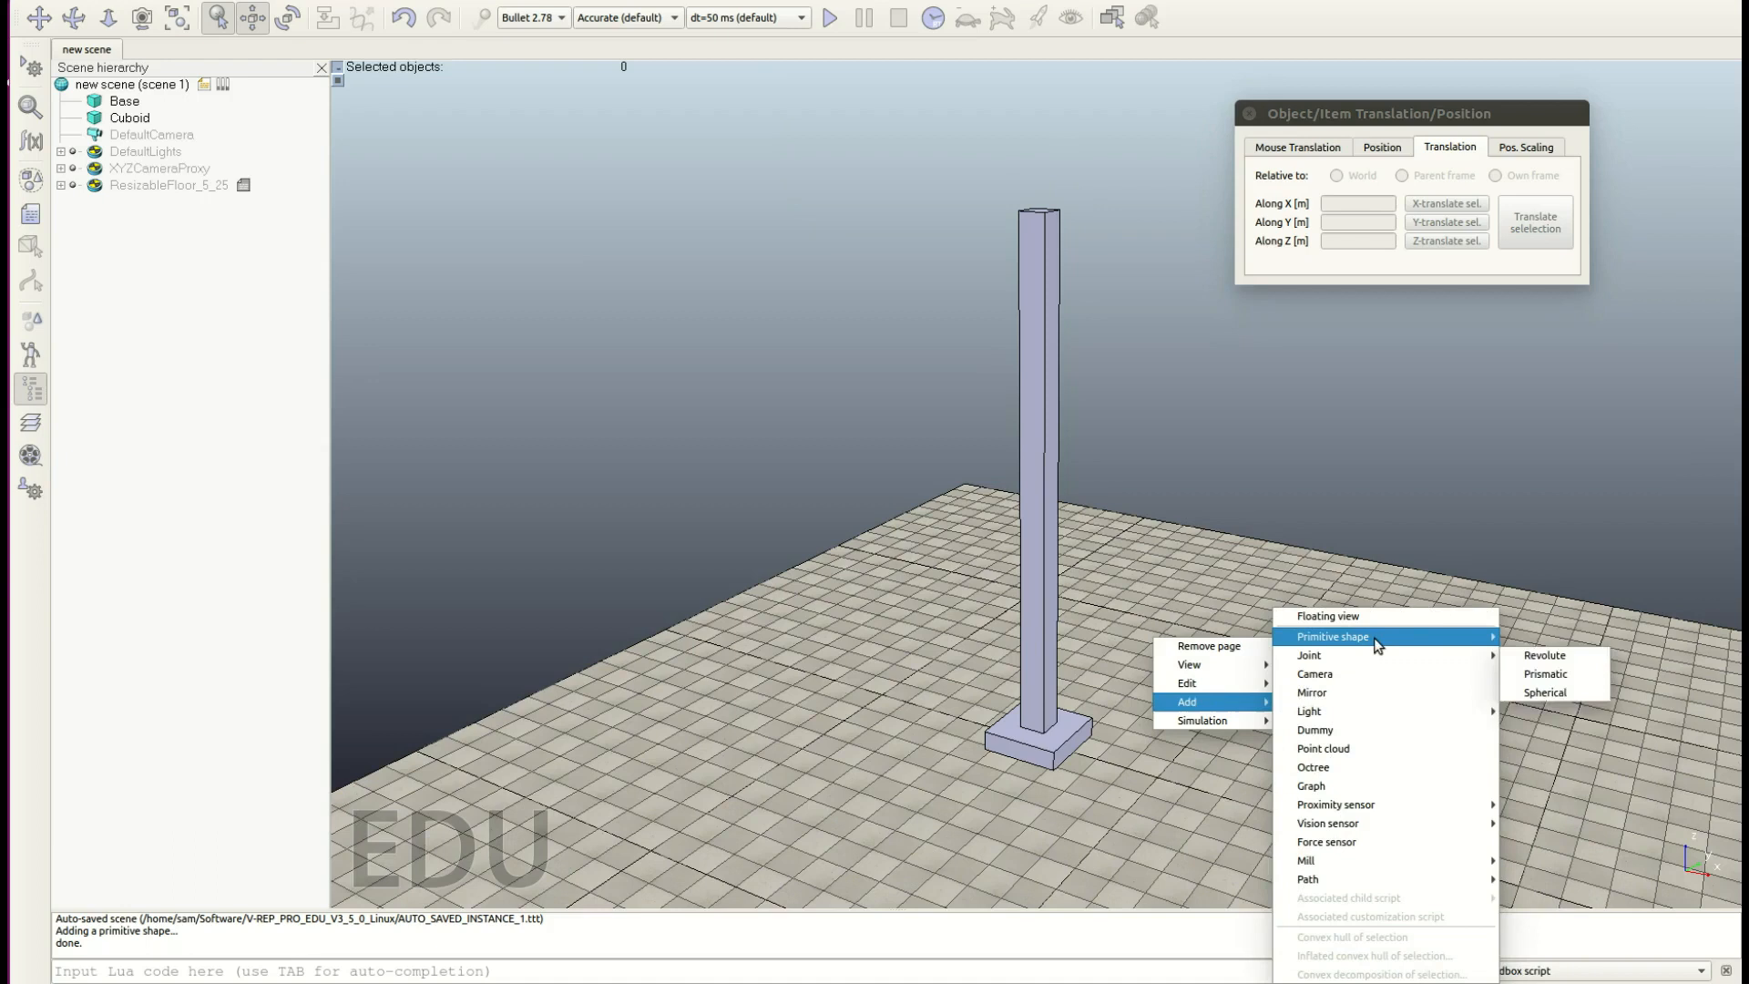
click(1538, 673)
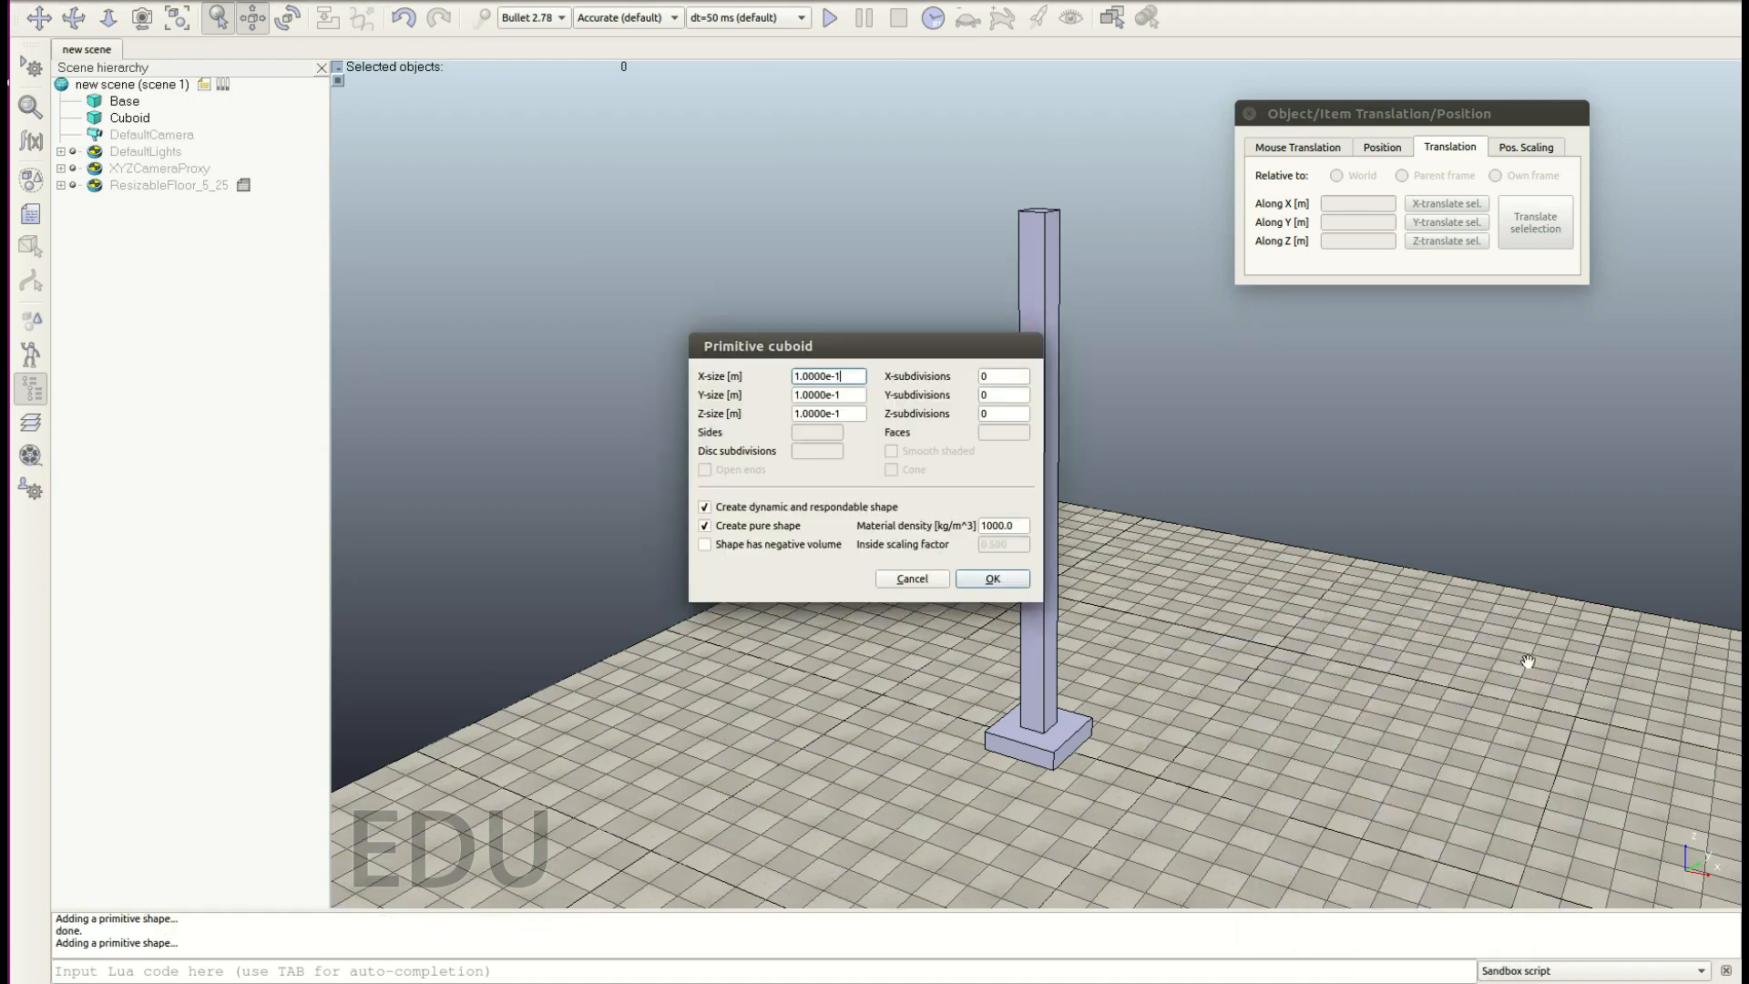
drag(861, 383, 741, 368)
text(11)
key(Tab)
text(0.3)
key(Tab)
text(0.3)
key(Return)
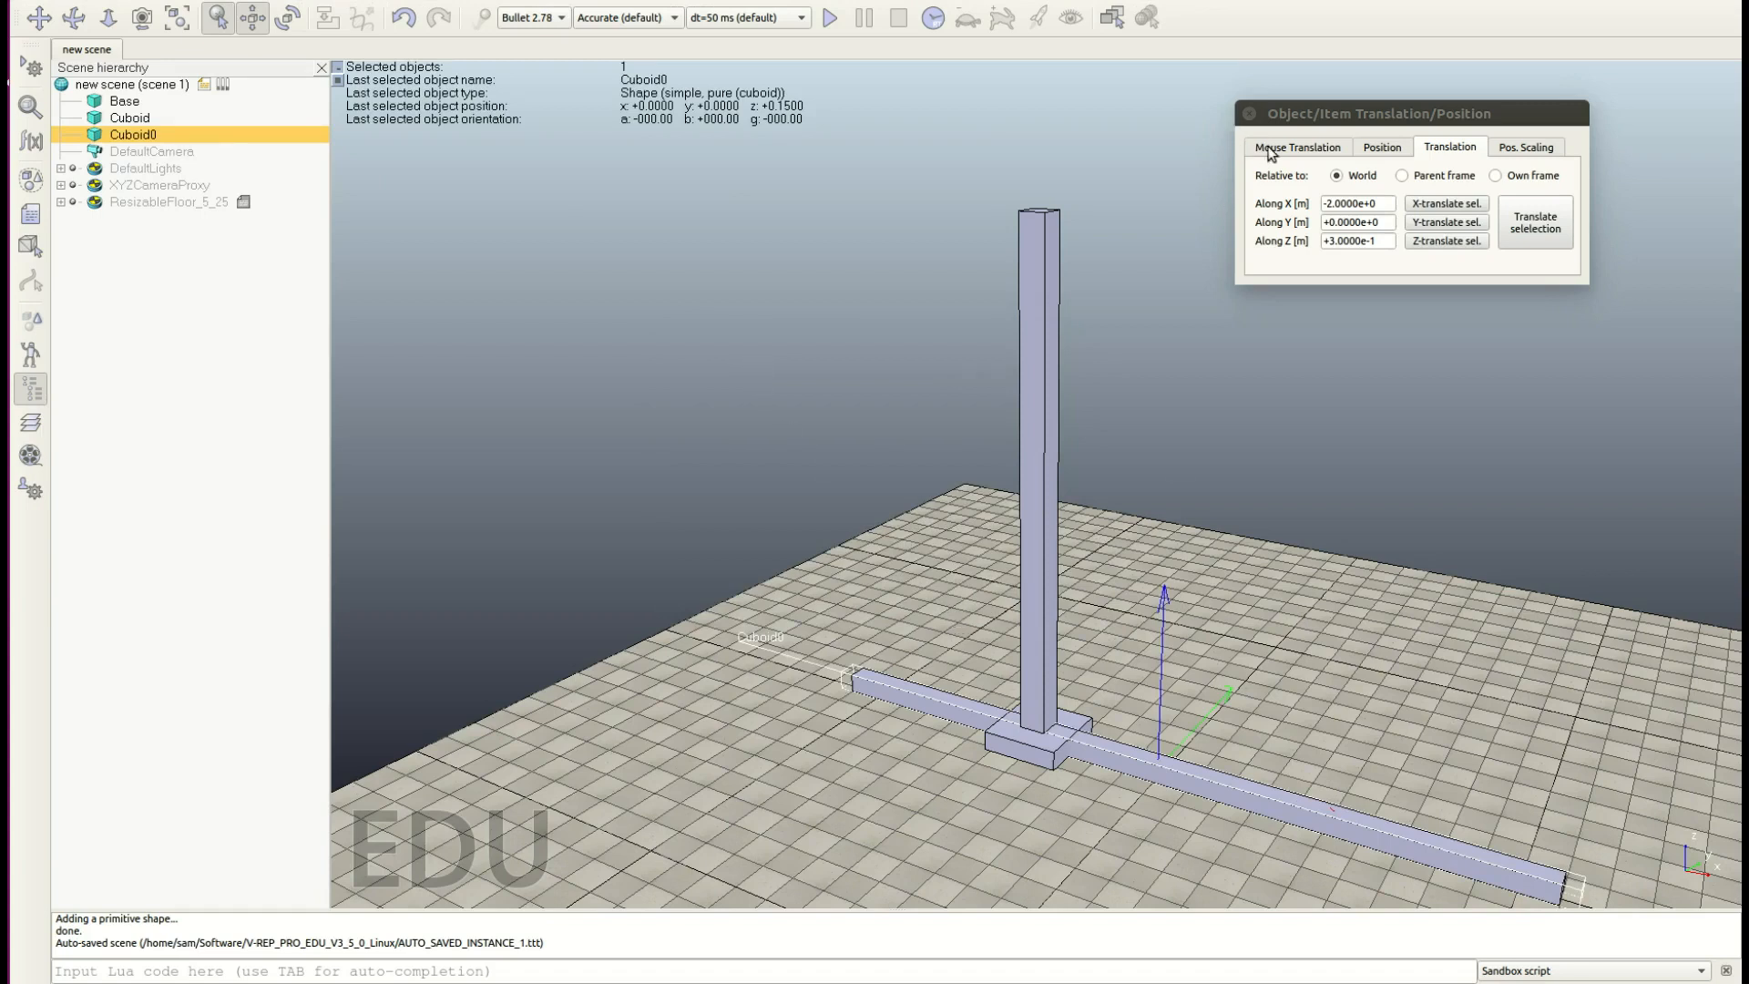
Step: Move the long beam freehand along X and Z onto the column's top, at about X 0.7 m and Z 8.2 m
click(1298, 150)
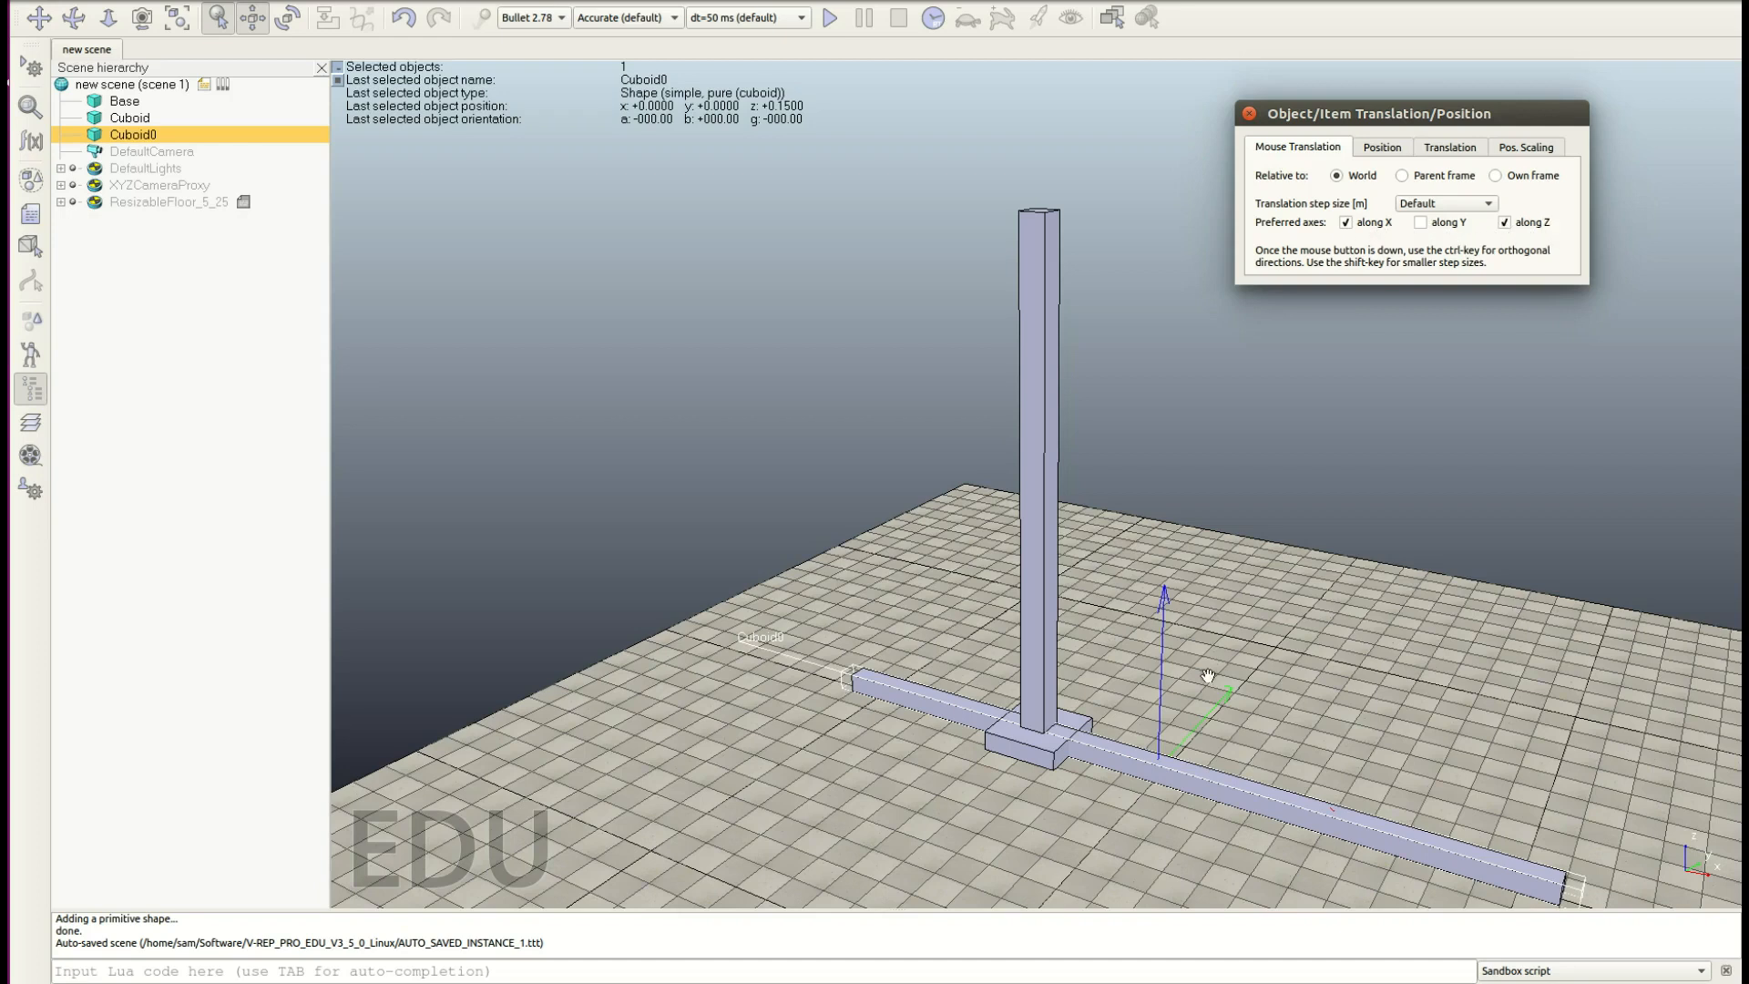
drag(1193, 780, 1270, 244)
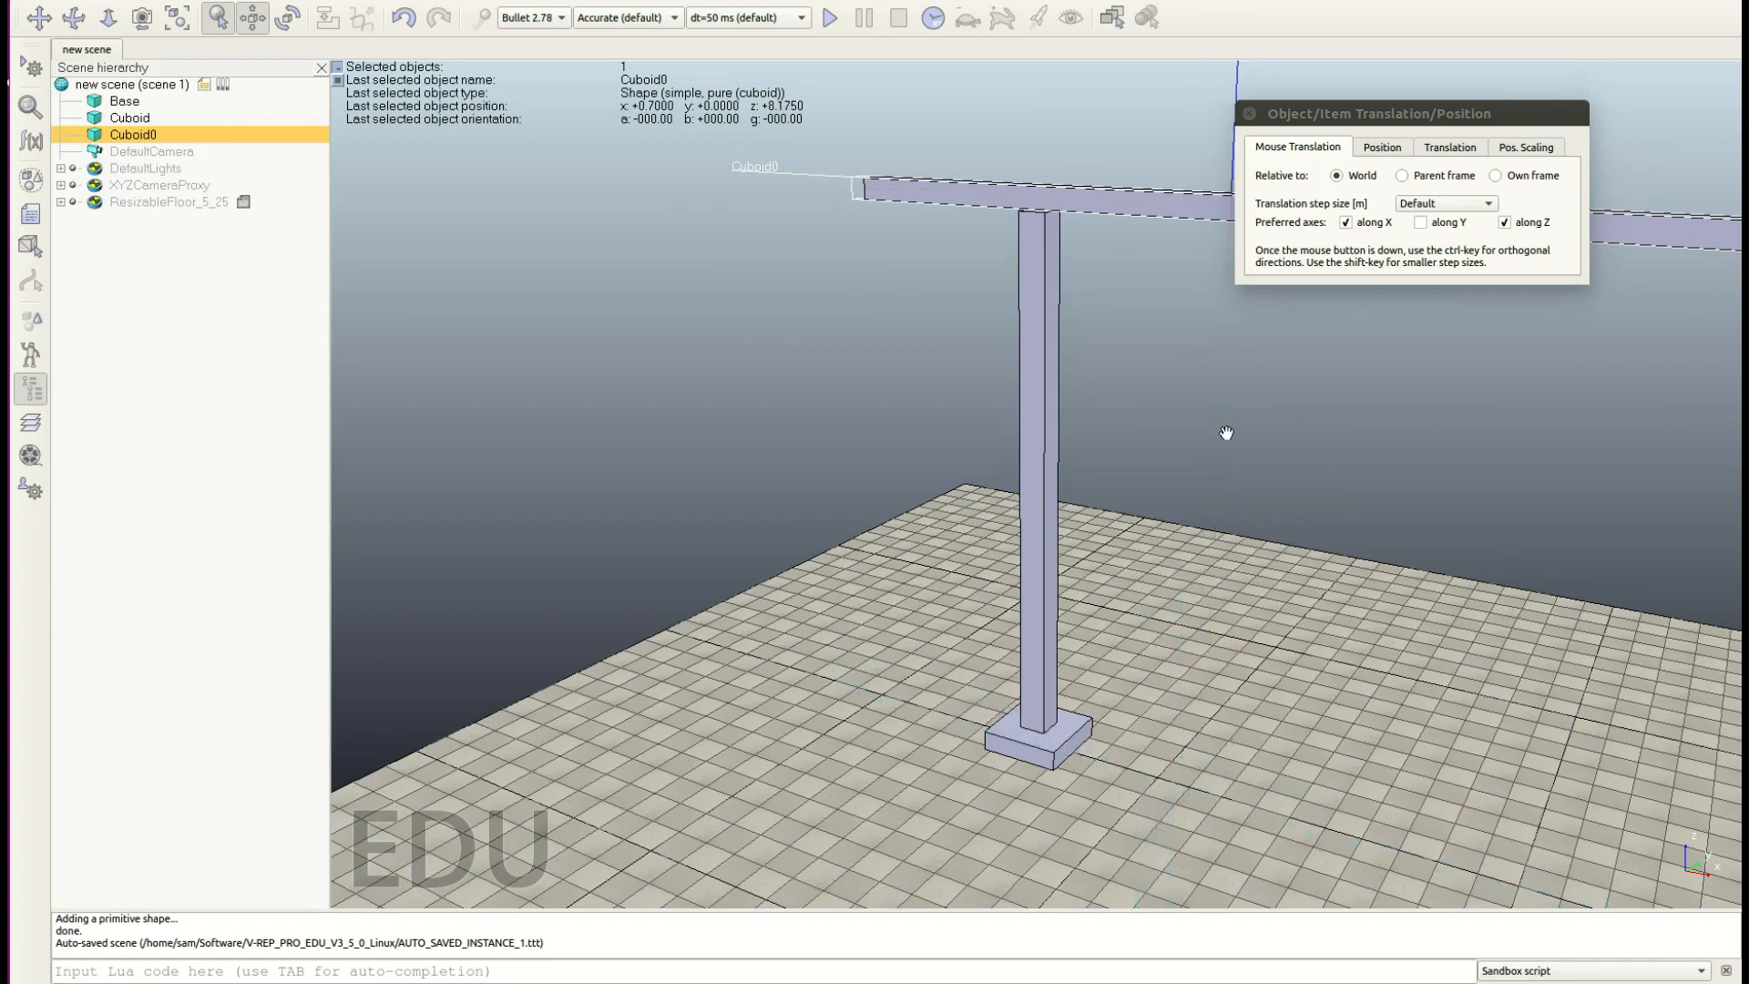
drag(1146, 205, 1145, 205)
click(1106, 356)
Step: Add a pure, dynamic and respondable primitive cuboid measuring 0.4 m in X, 0.4 m in Y and 0.6 m in Z
middle_drag(1081, 529, 1178, 587)
drag(1292, 143, 1288, 270)
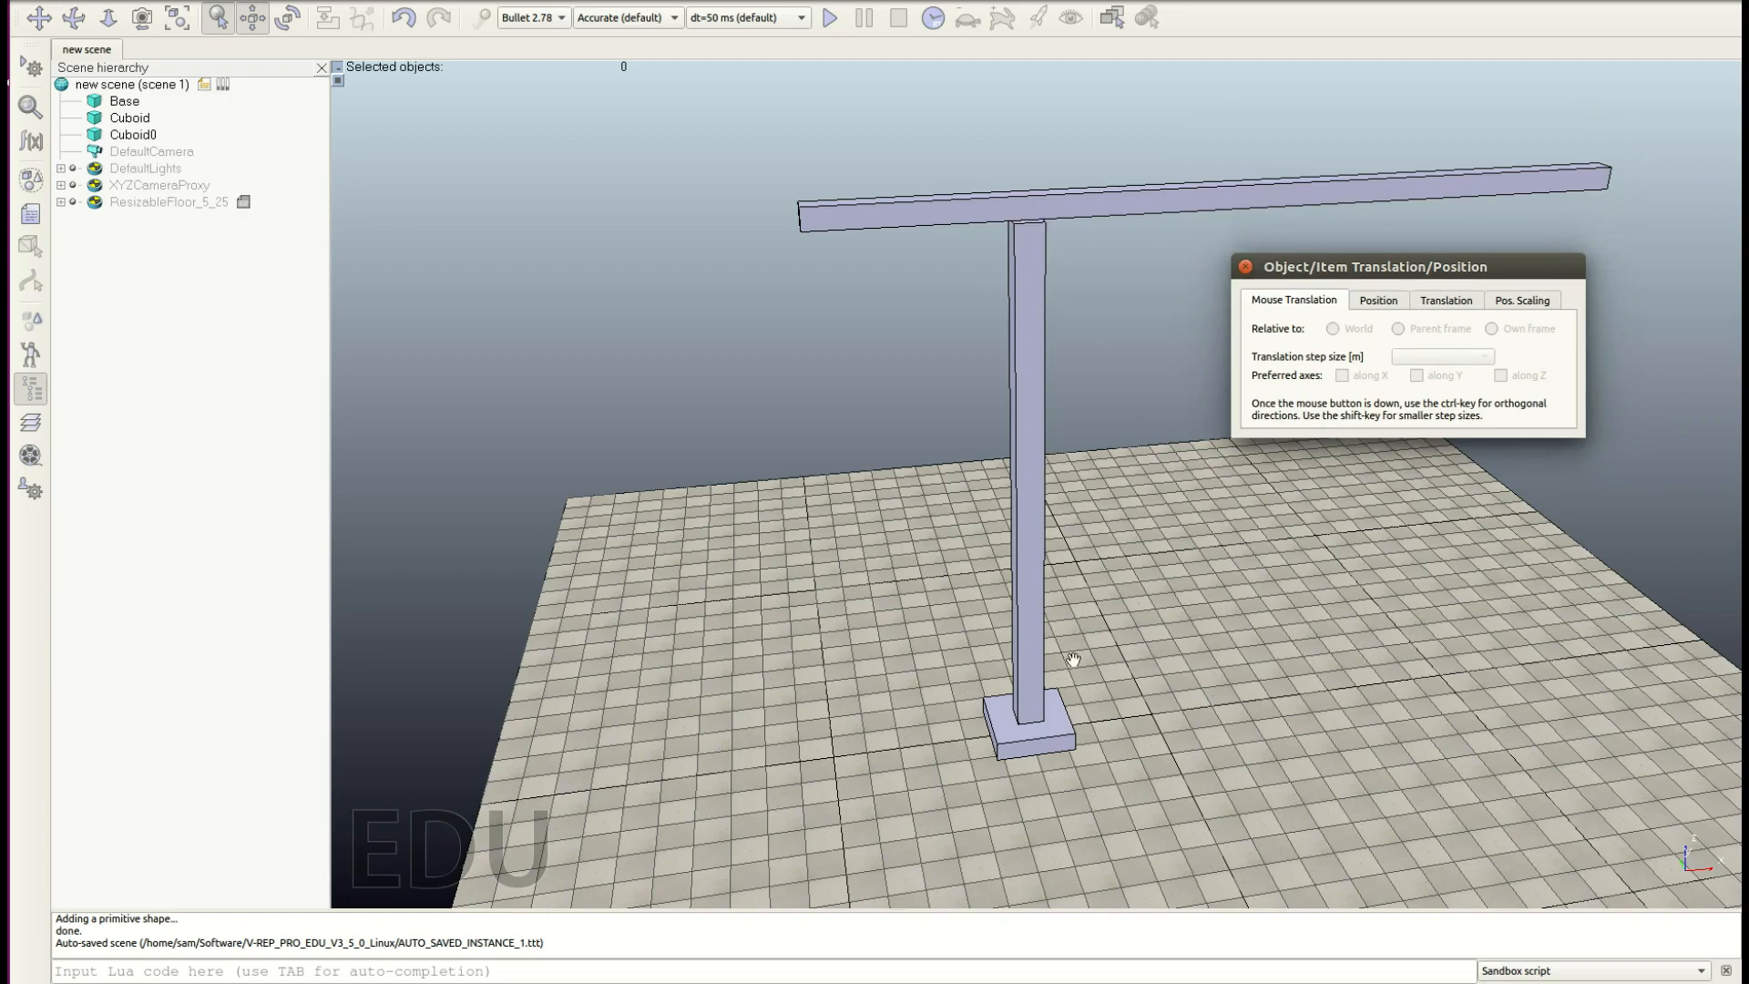
right_click(1090, 599)
mouse_move(1196, 668)
mouse_move(1321, 637)
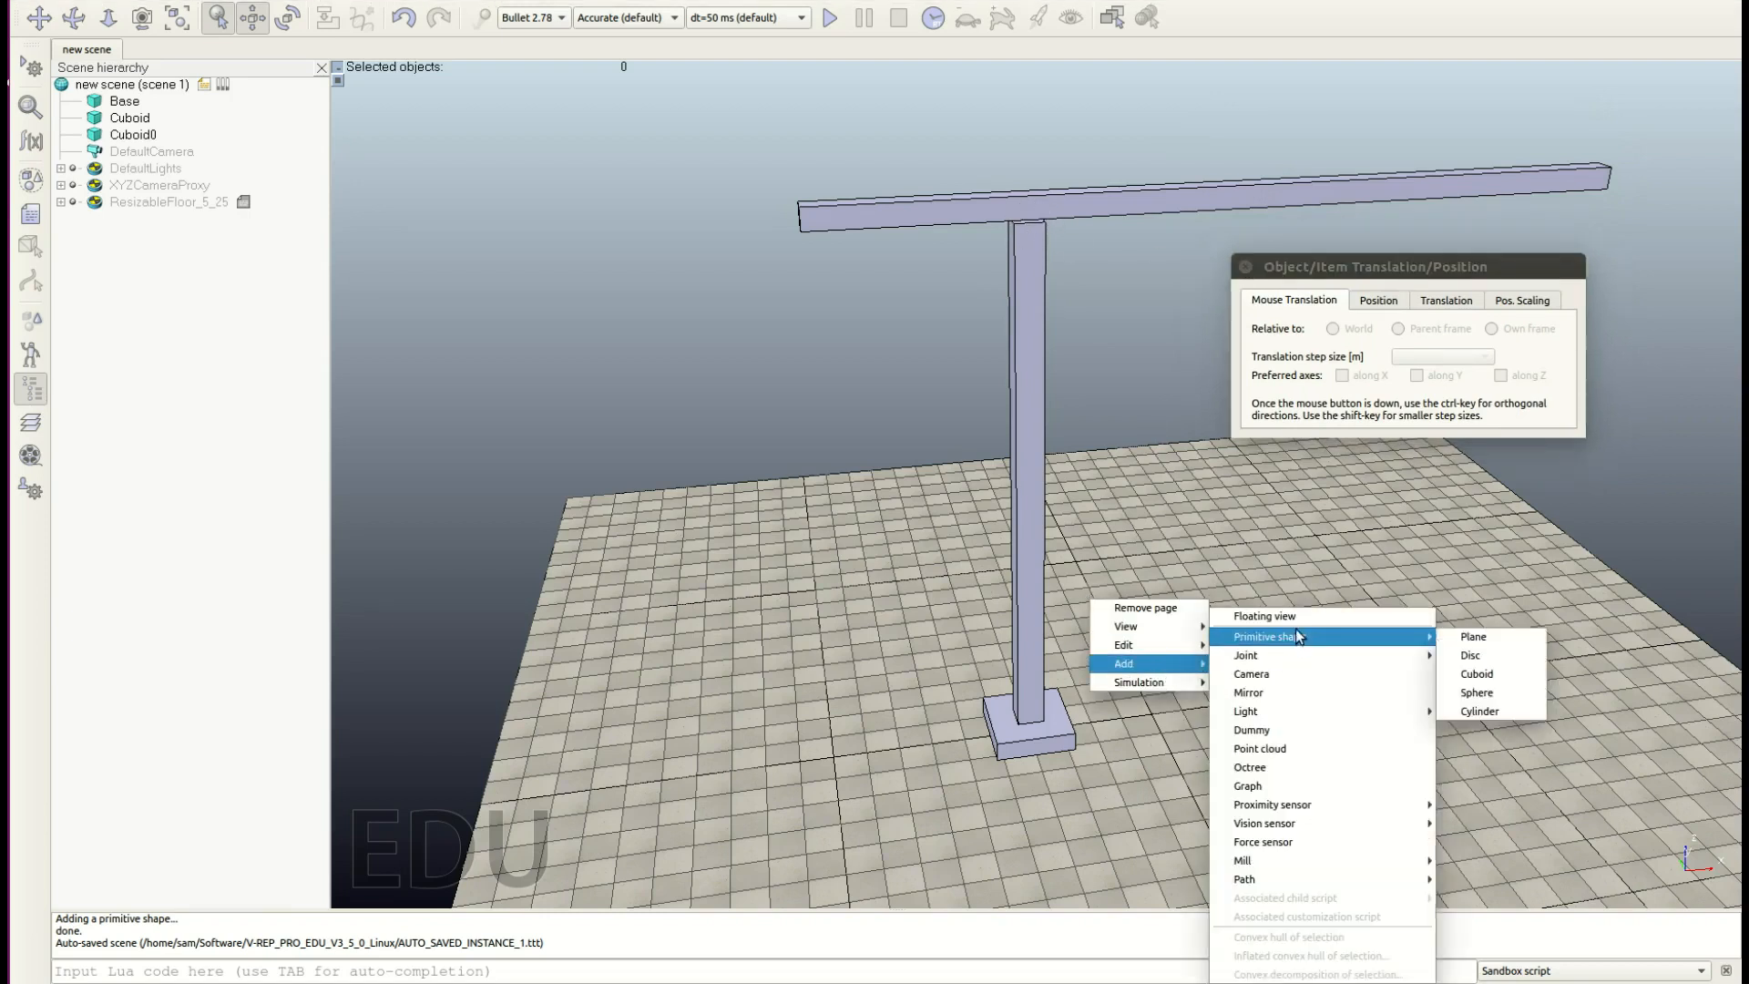
click(1472, 669)
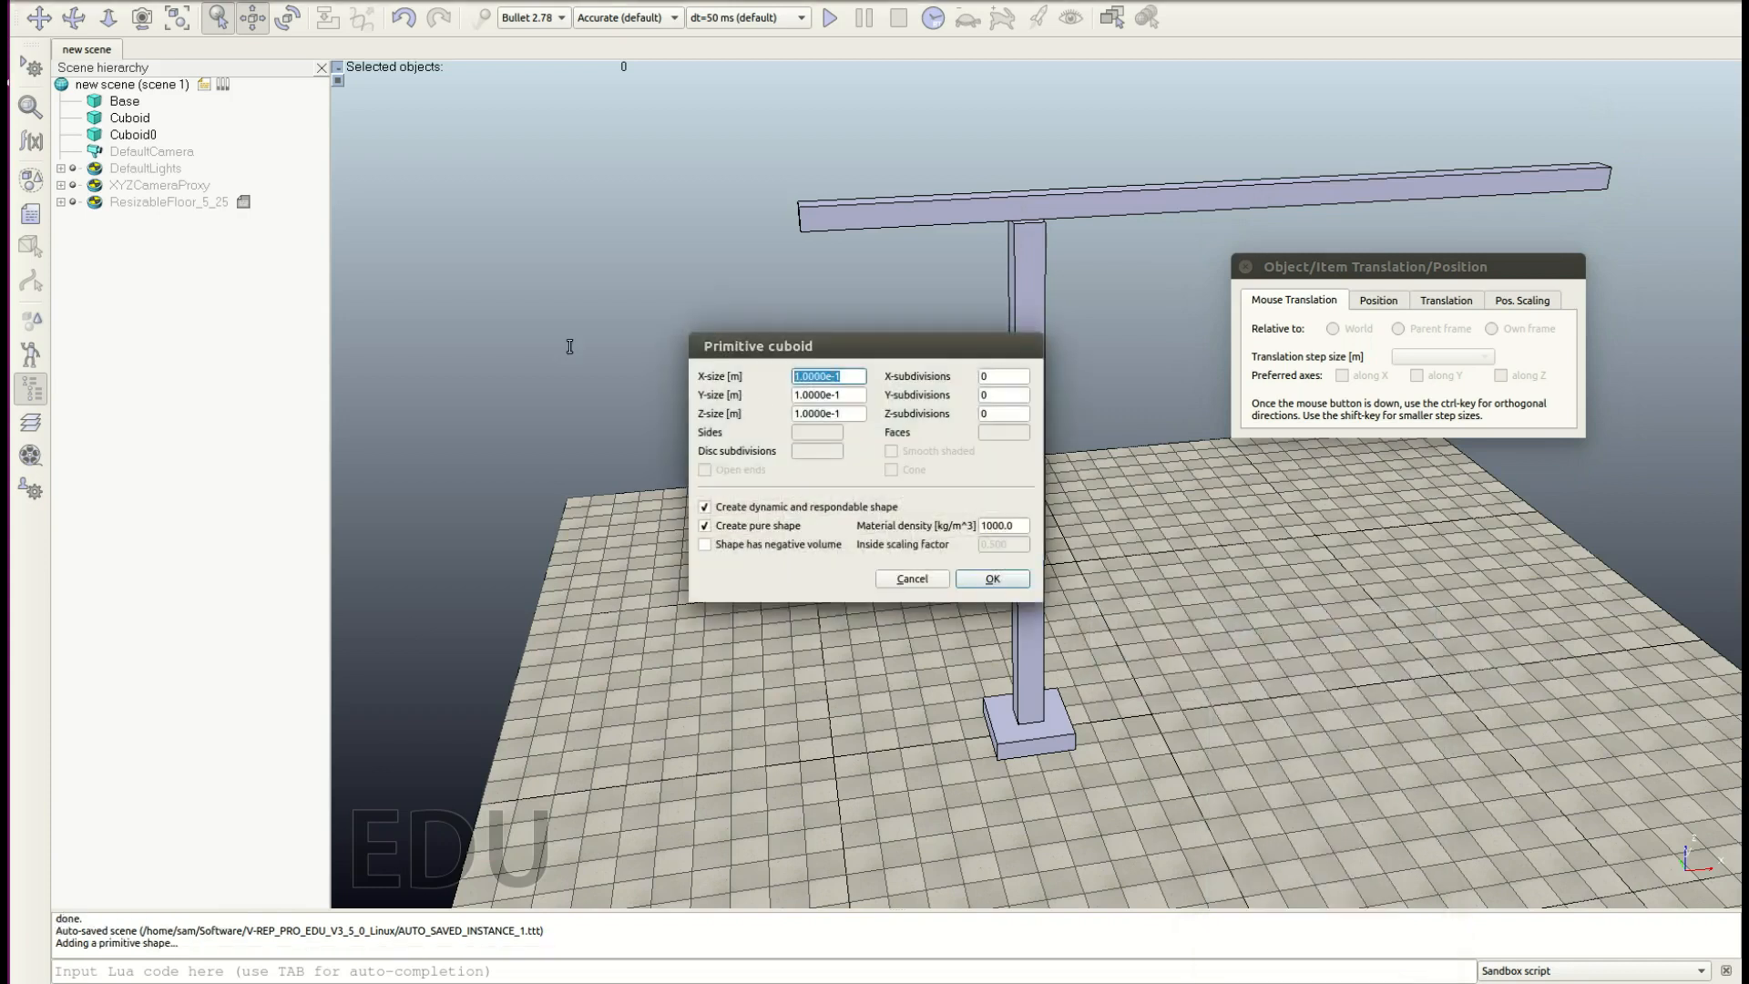
text(0.4)
key(Tab)
text(0.4)
key(Tab)
text(0)
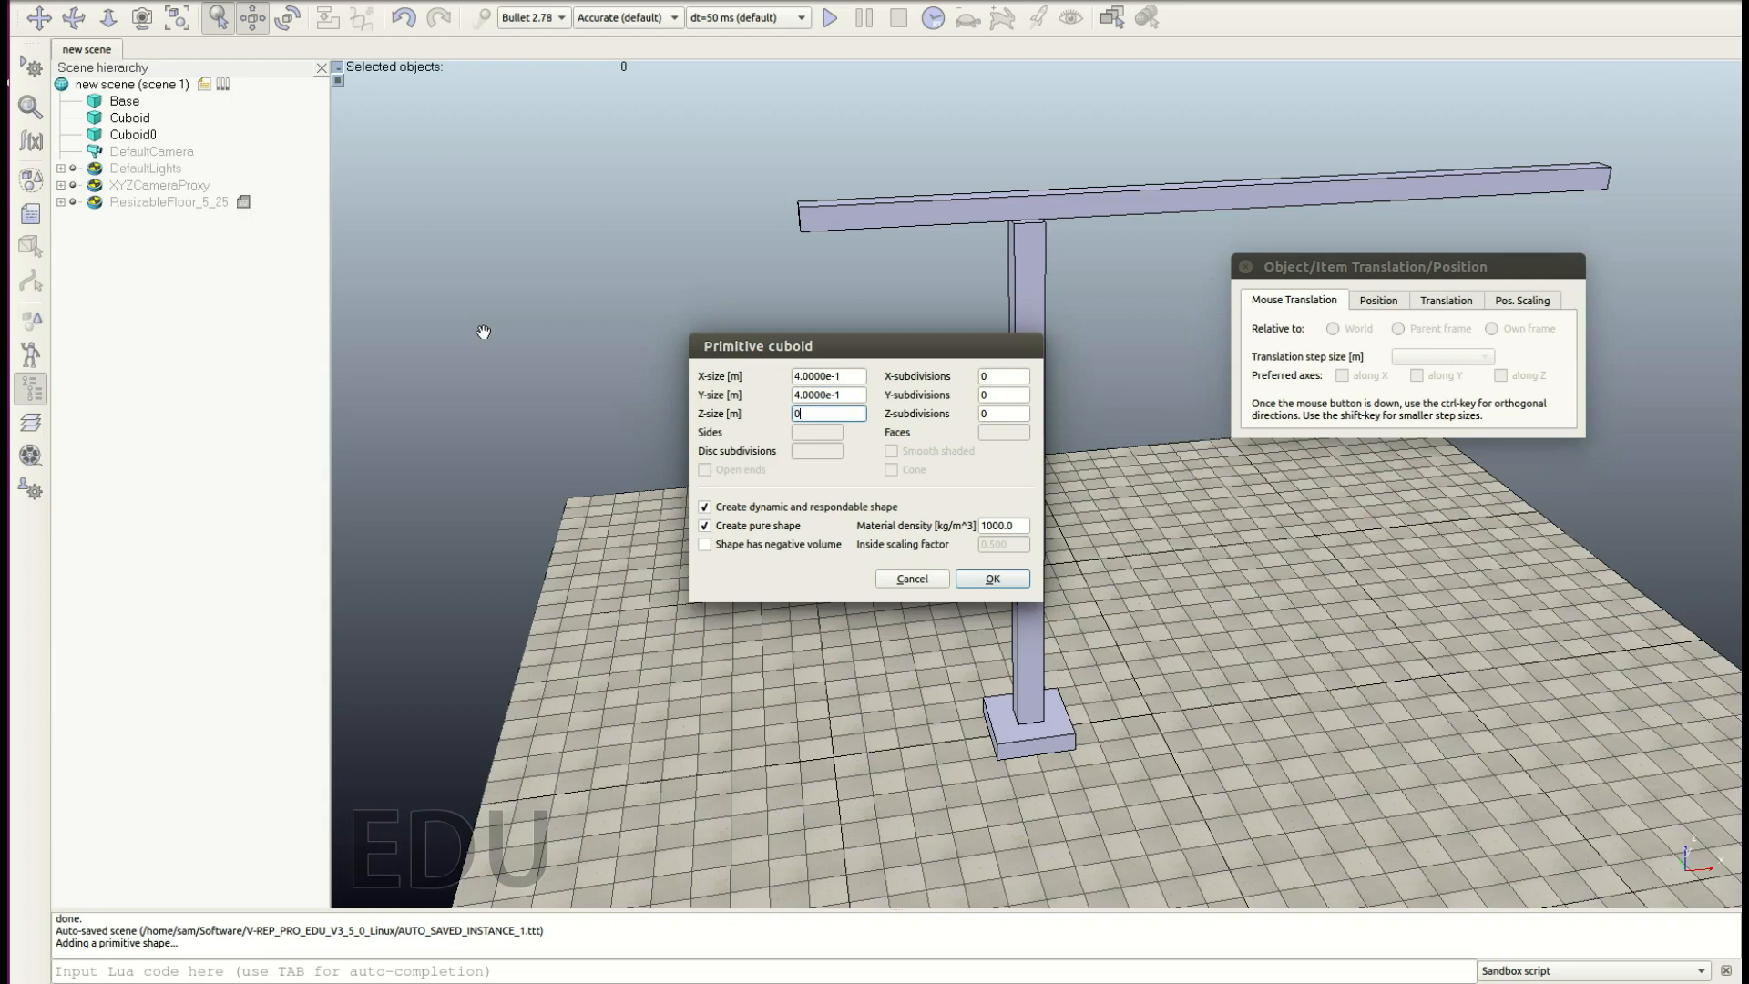
text(.6)
key(Return)
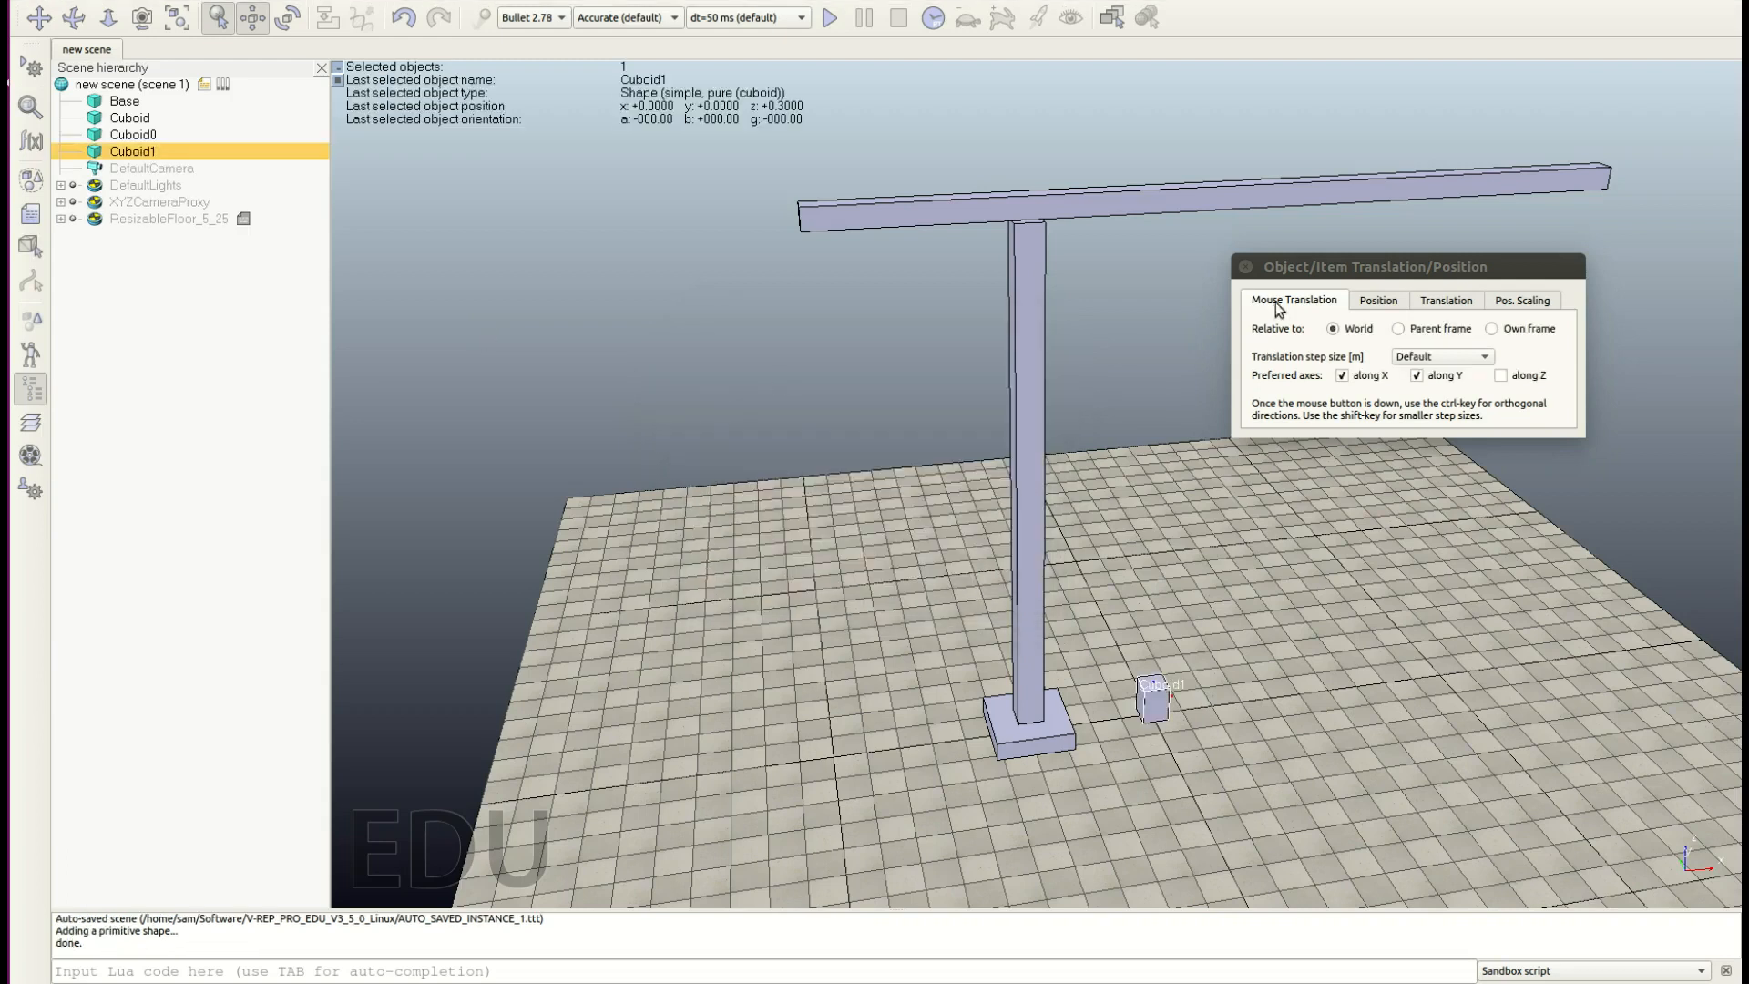
Step: Move the new cuboid along X and Z only, under the beam's short end at about X -3.8 m and Z 7.7 m
click(1451, 377)
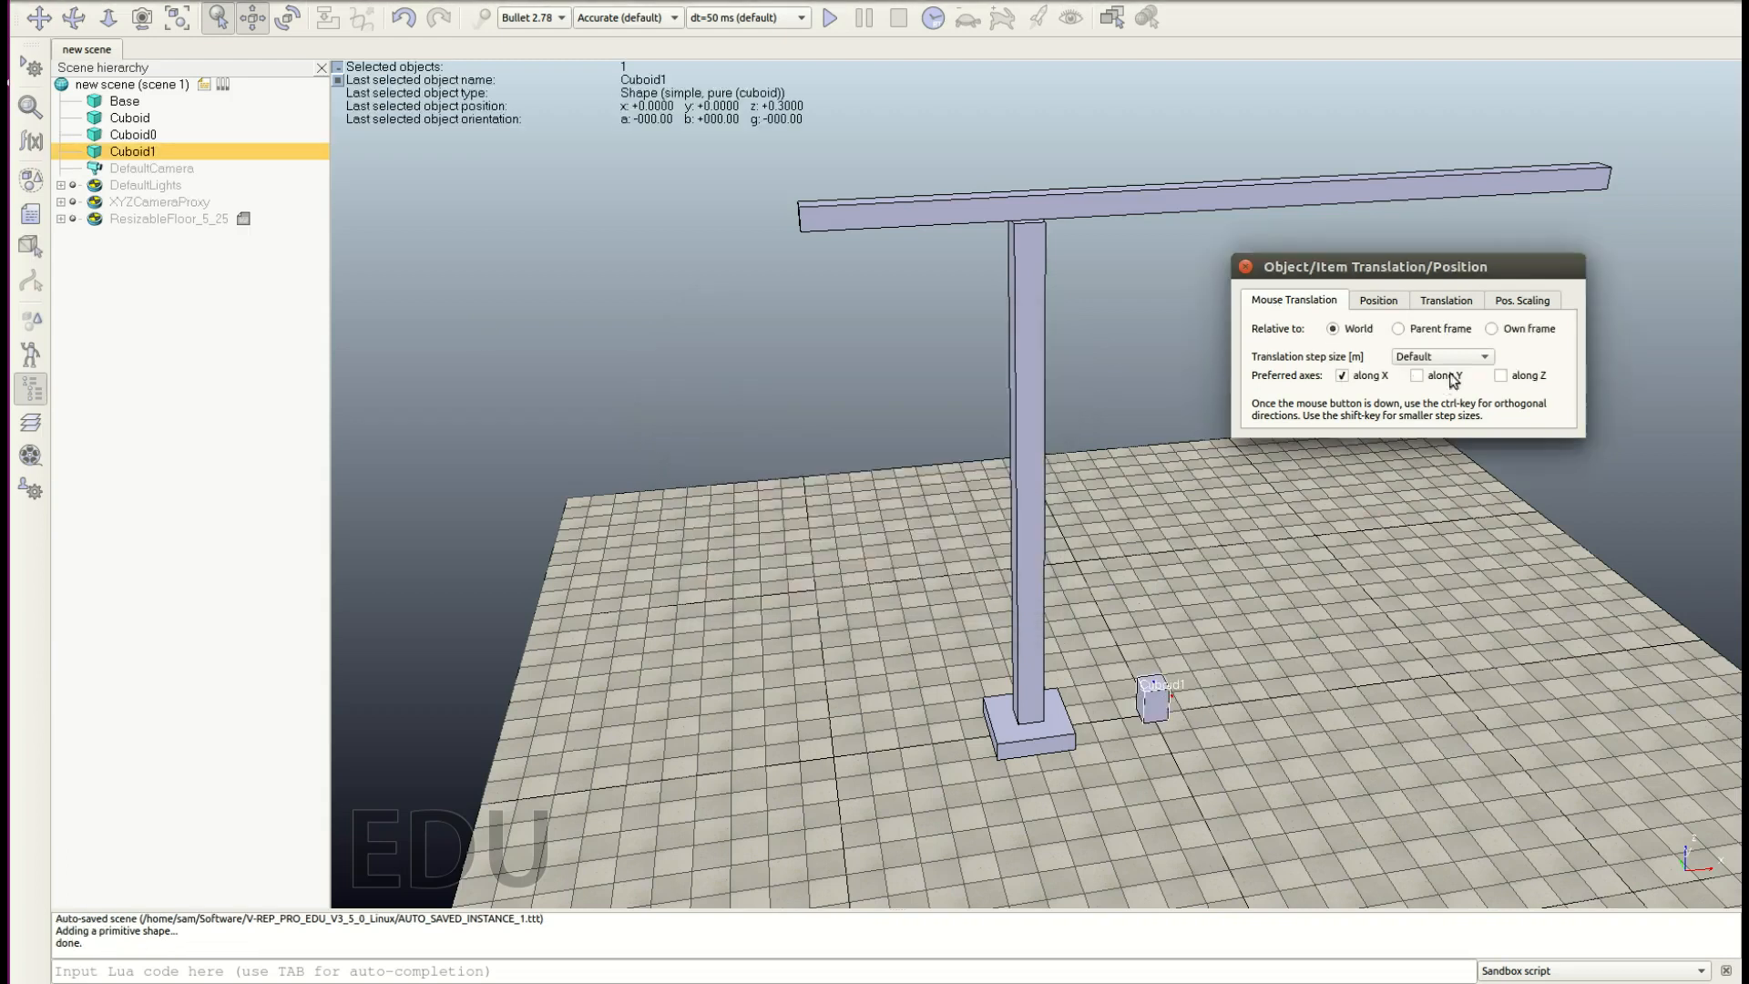
drag(1169, 698, 875, 273)
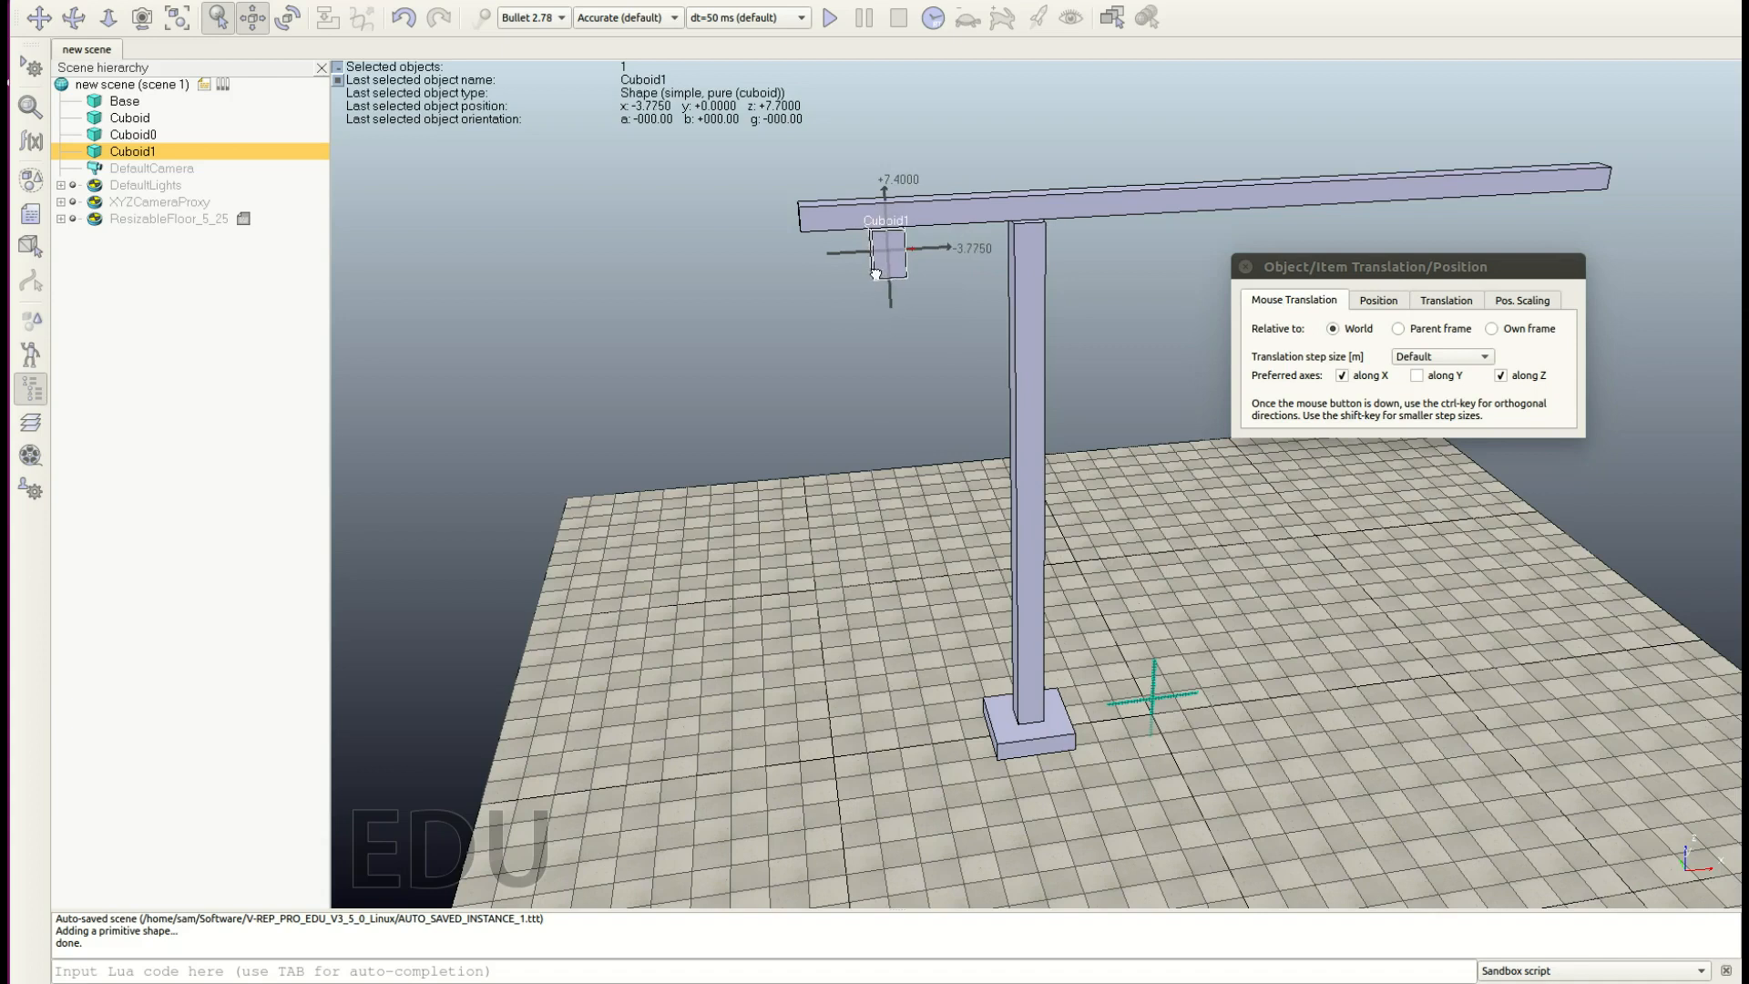
click(797, 352)
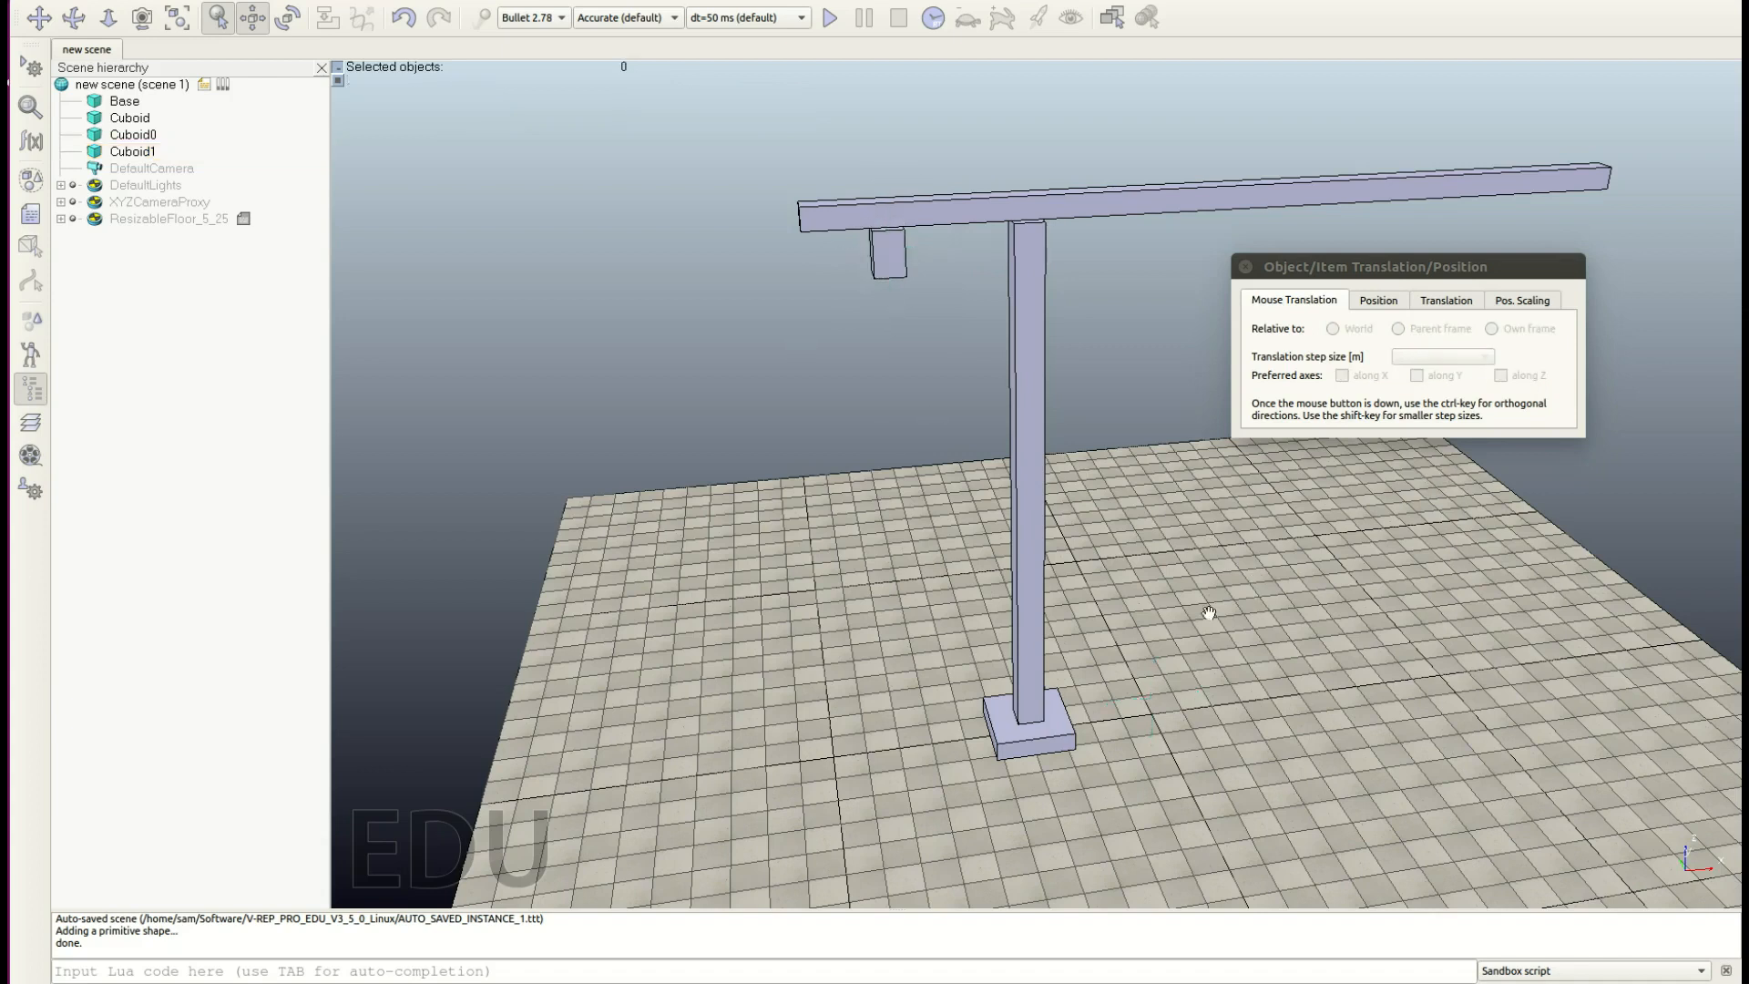
Step: Add a pure, dynamic and respondable primitive cuboid measuring 0.55 m in X, 0.35 m in Y and 0.35 m in Z
right_click(1198, 649)
mouse_move(1274, 716)
mouse_move(1412, 638)
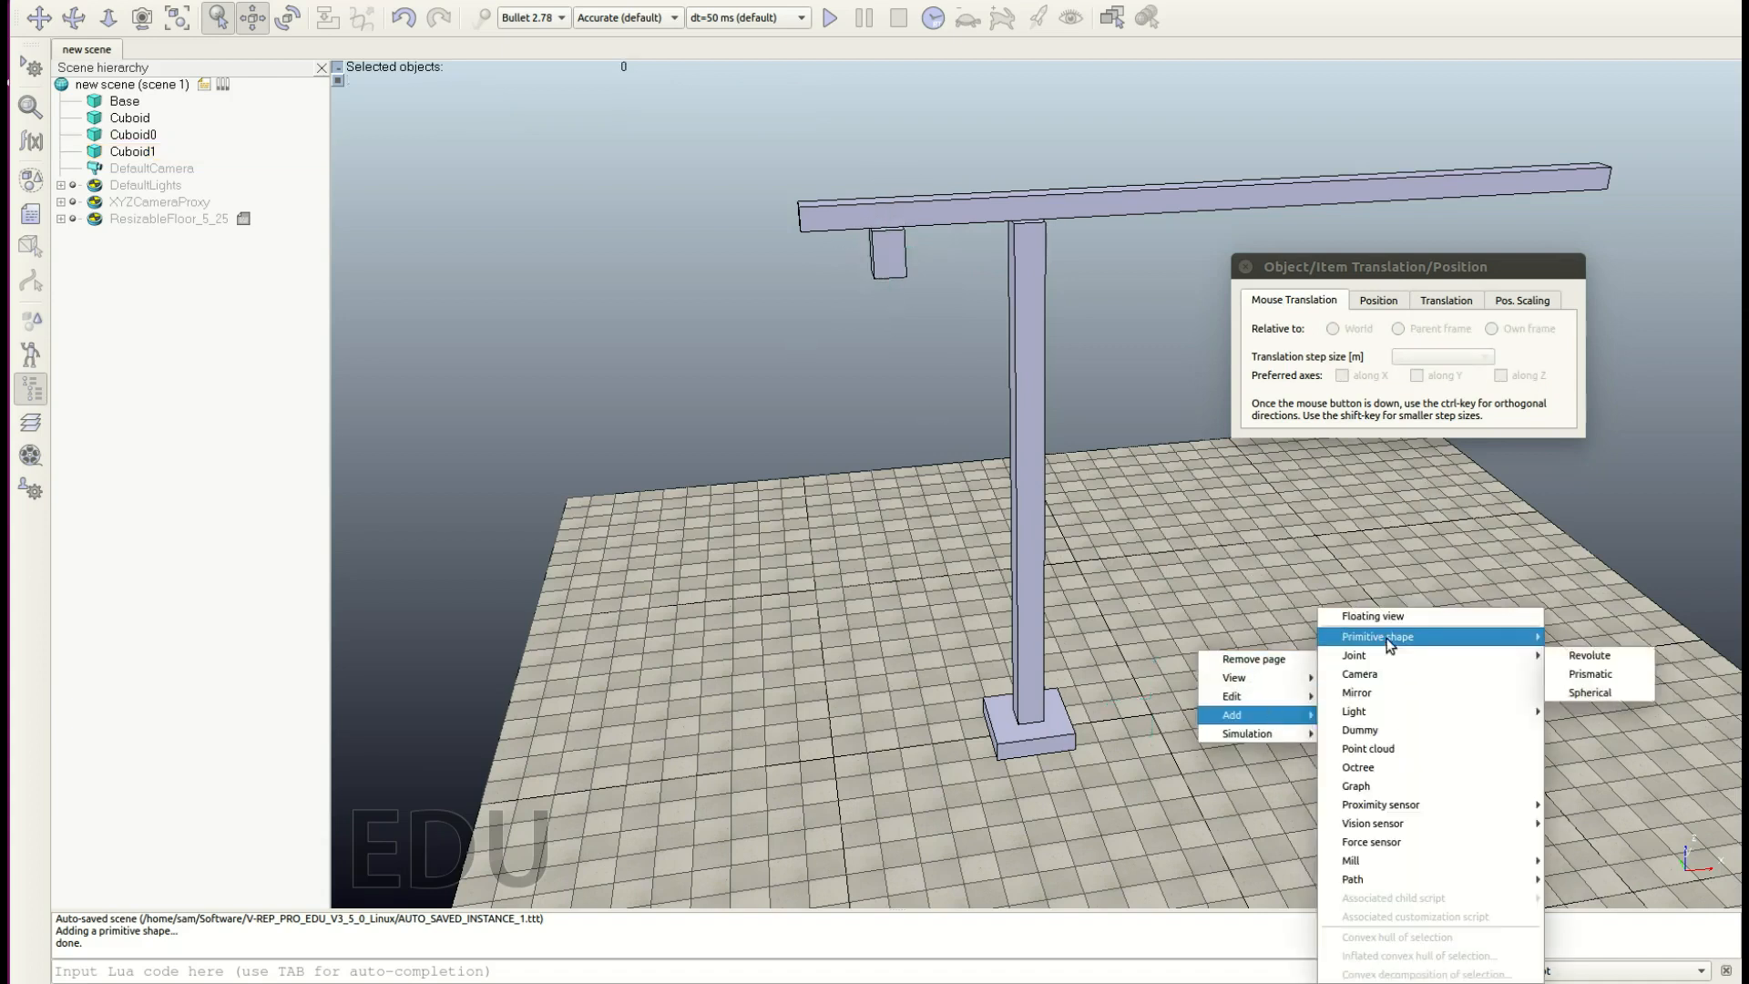
click(1584, 673)
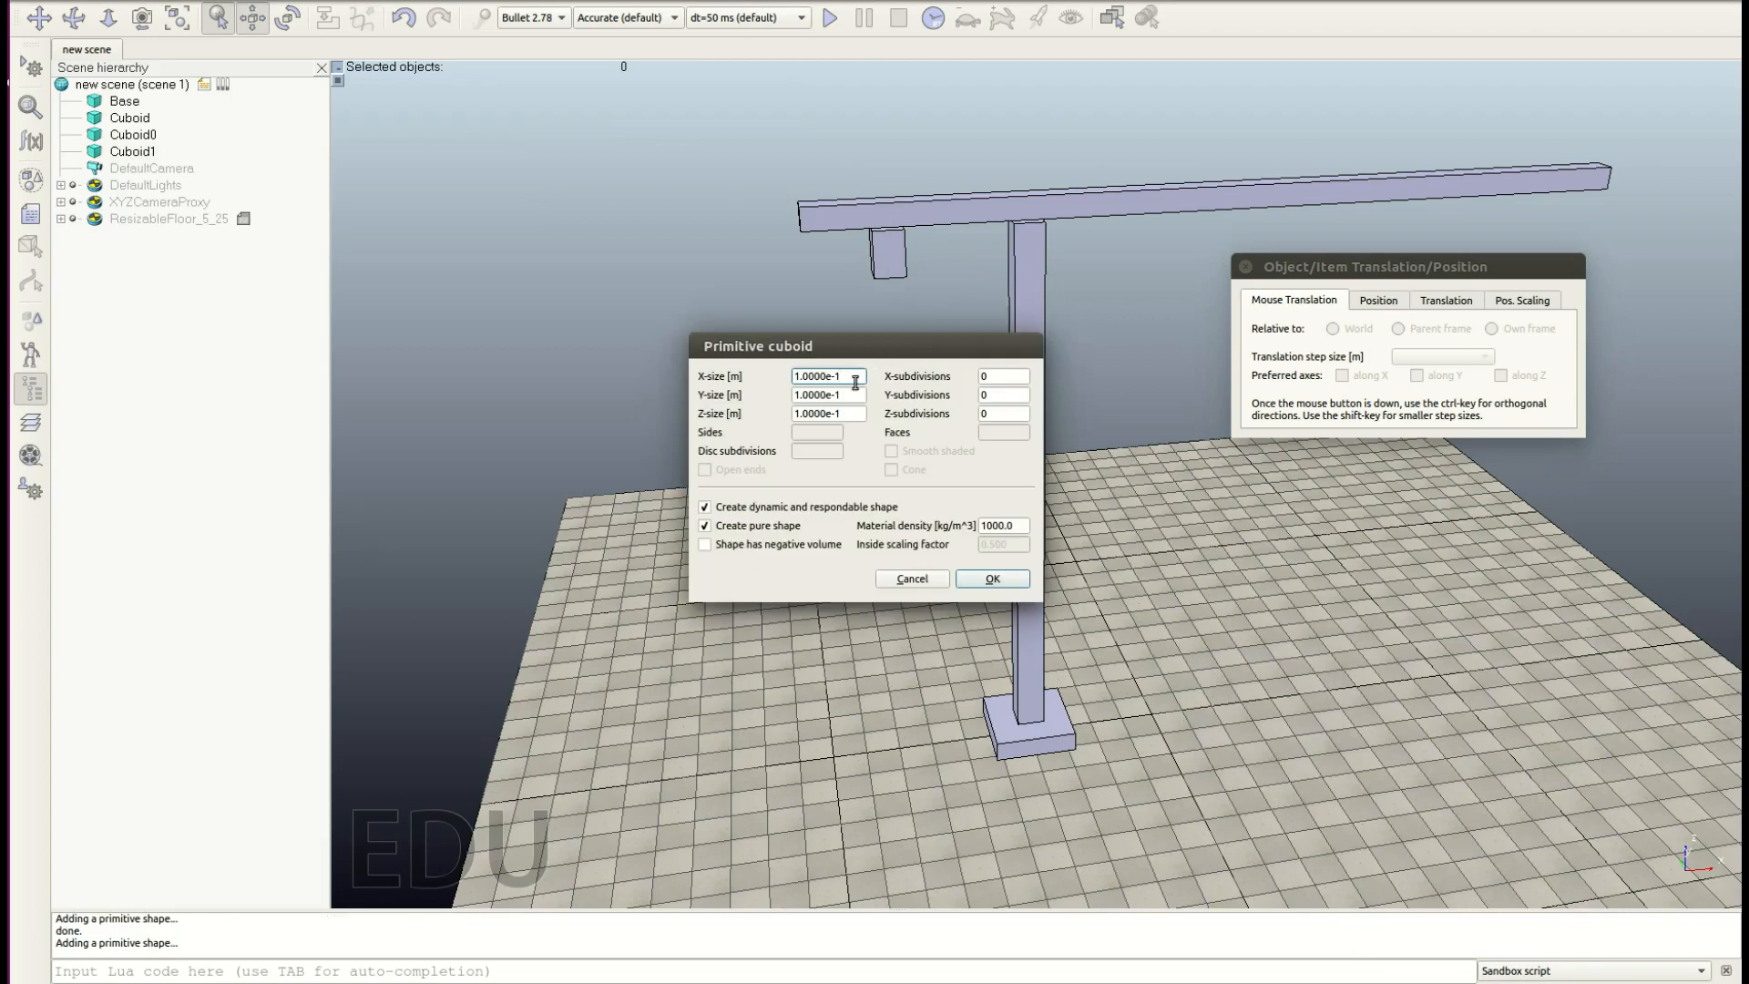
text(0.55)
key(Tab)
text(0.35)
key(Tab)
text(0.35)
key(Return)
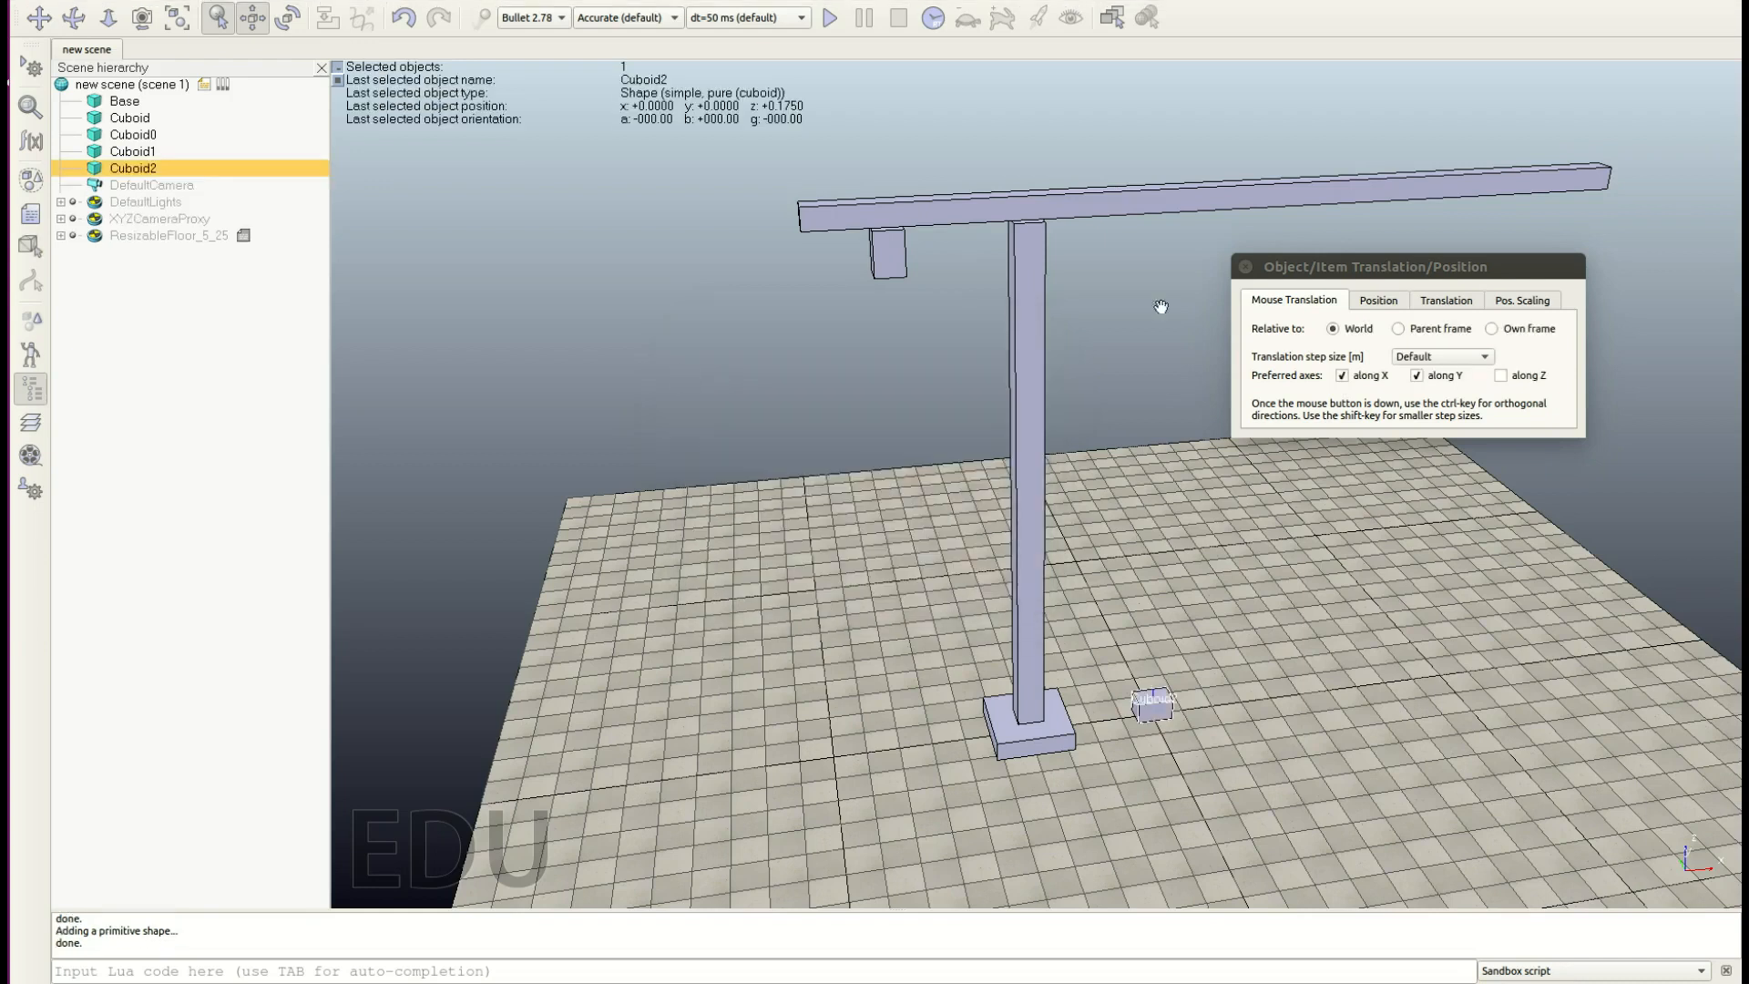
Step: Raise the 0.55 m long cuboid along the world Z axis only, to directly beneath the beam's long arm
click(1376, 376)
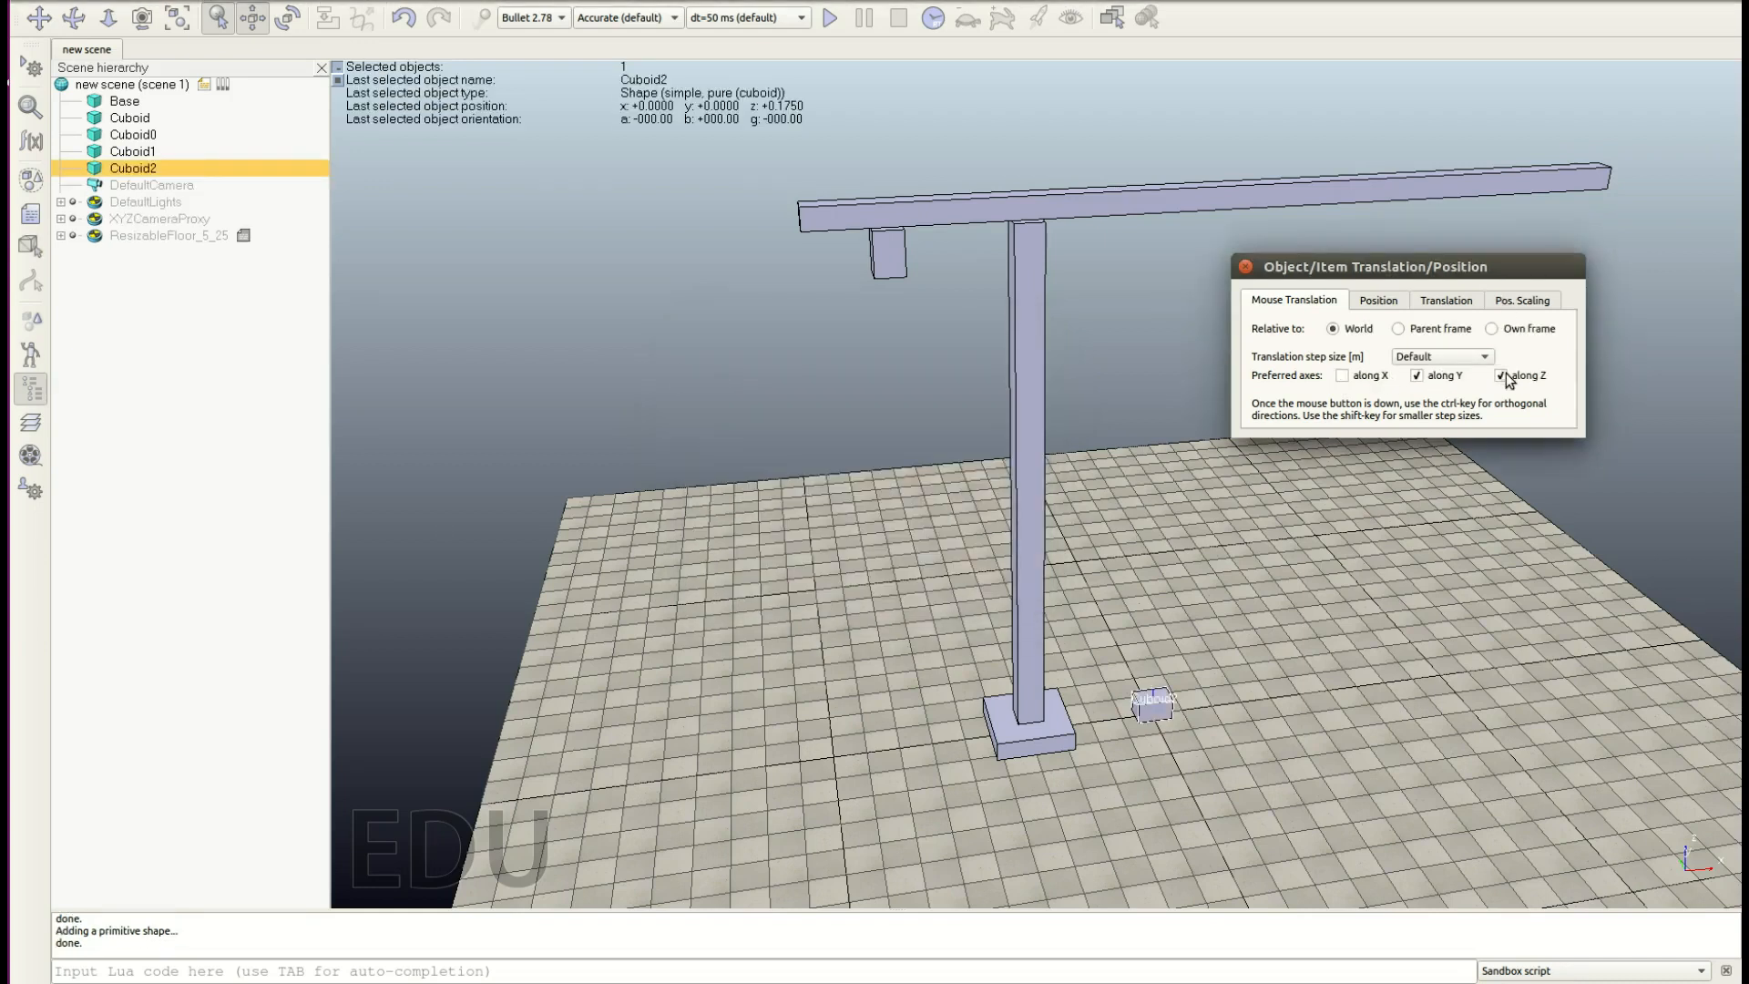
drag(1153, 705, 1222, 252)
click(1194, 328)
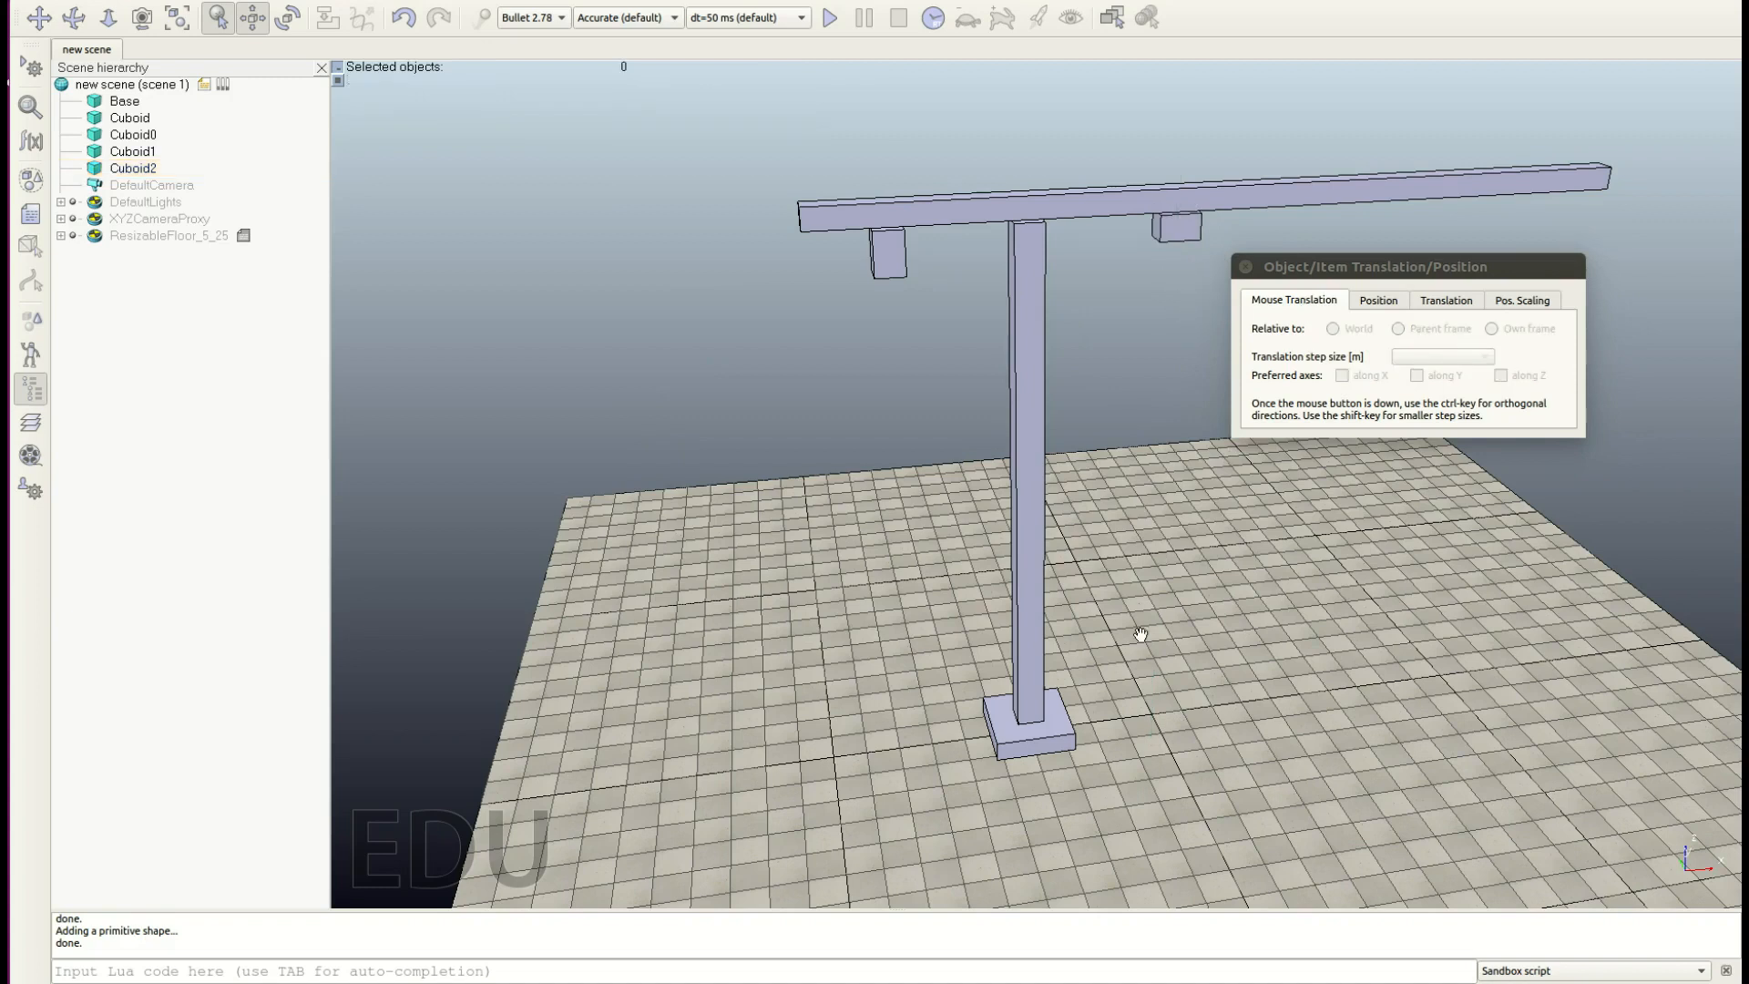
Step: Add a pure, dynamic and respondable primitive cylinder with X and Z sizes of 0.1 m
right_click(1120, 590)
mouse_move(1189, 656)
mouse_move(1278, 638)
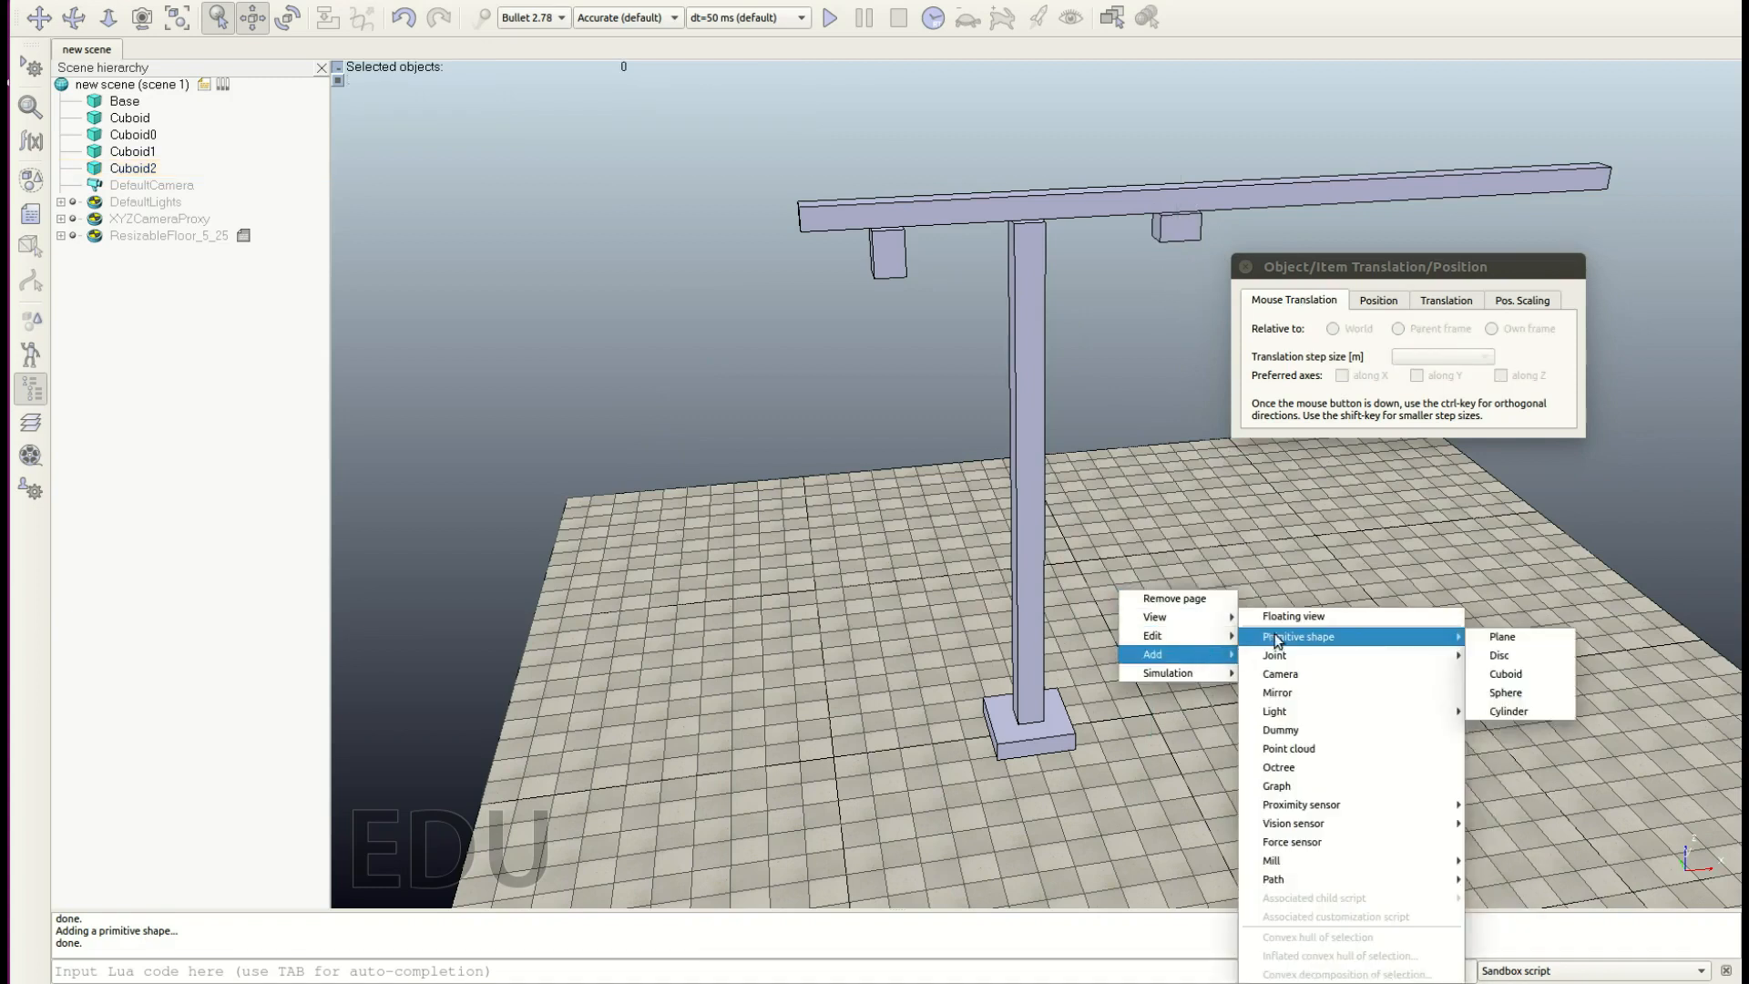
click(1505, 710)
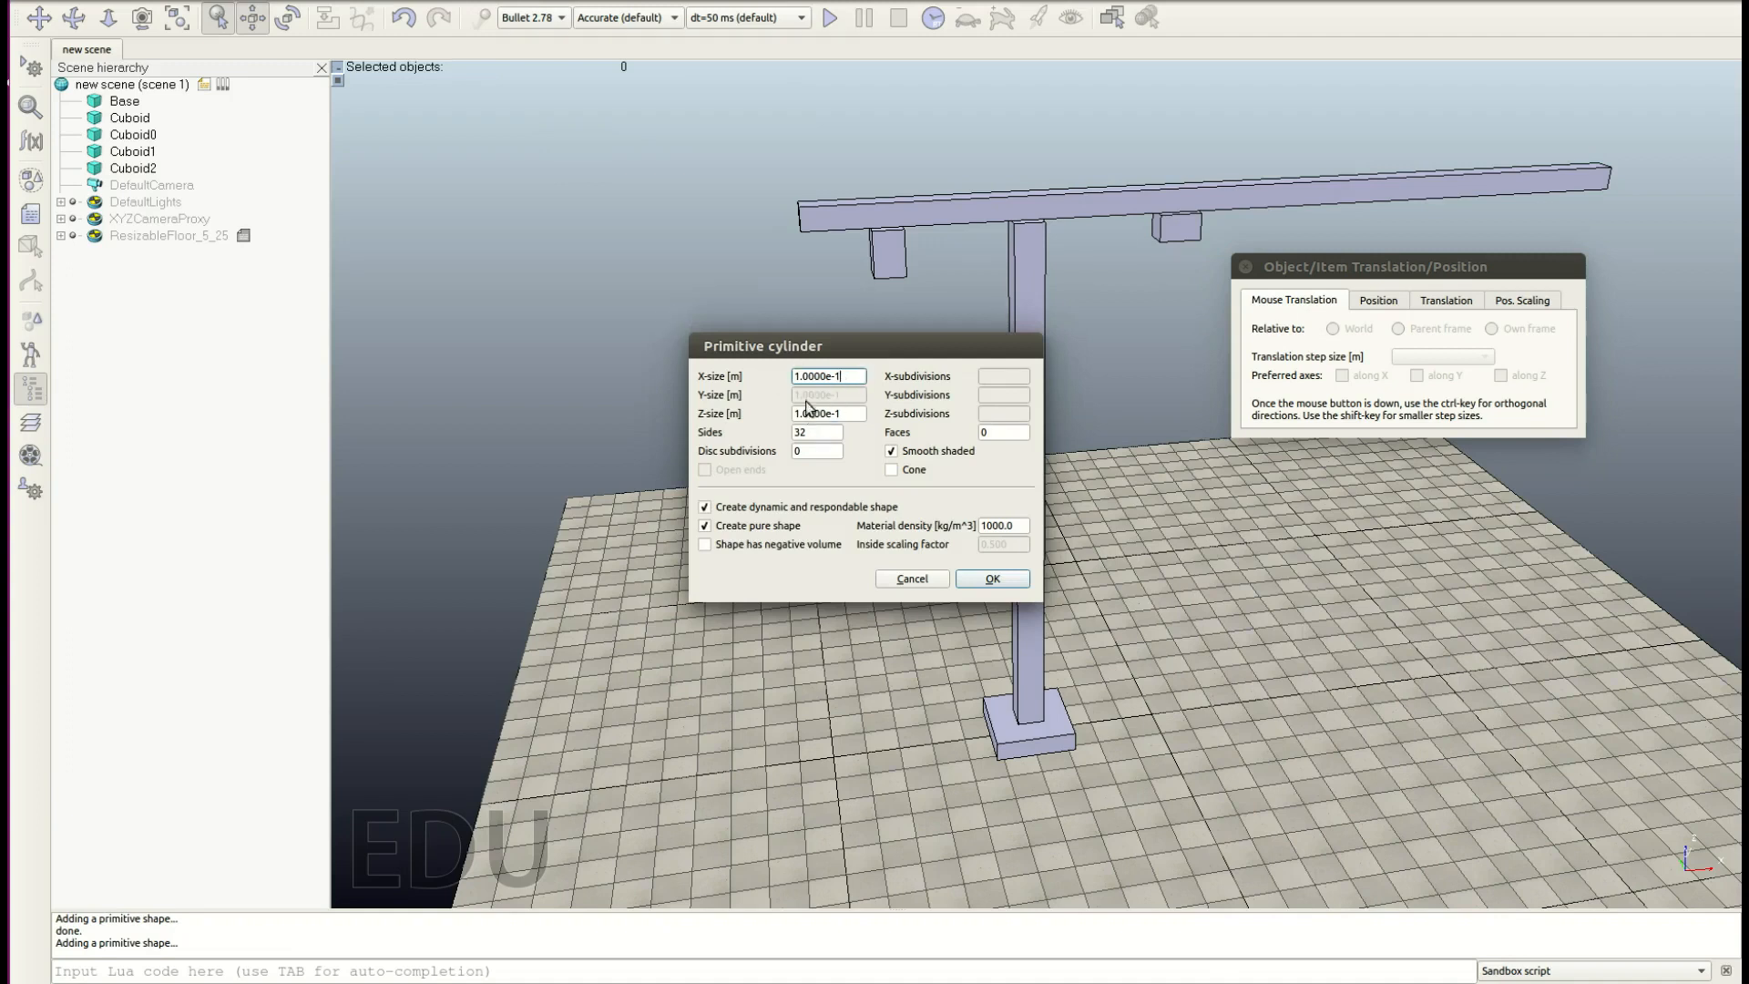
click(993, 579)
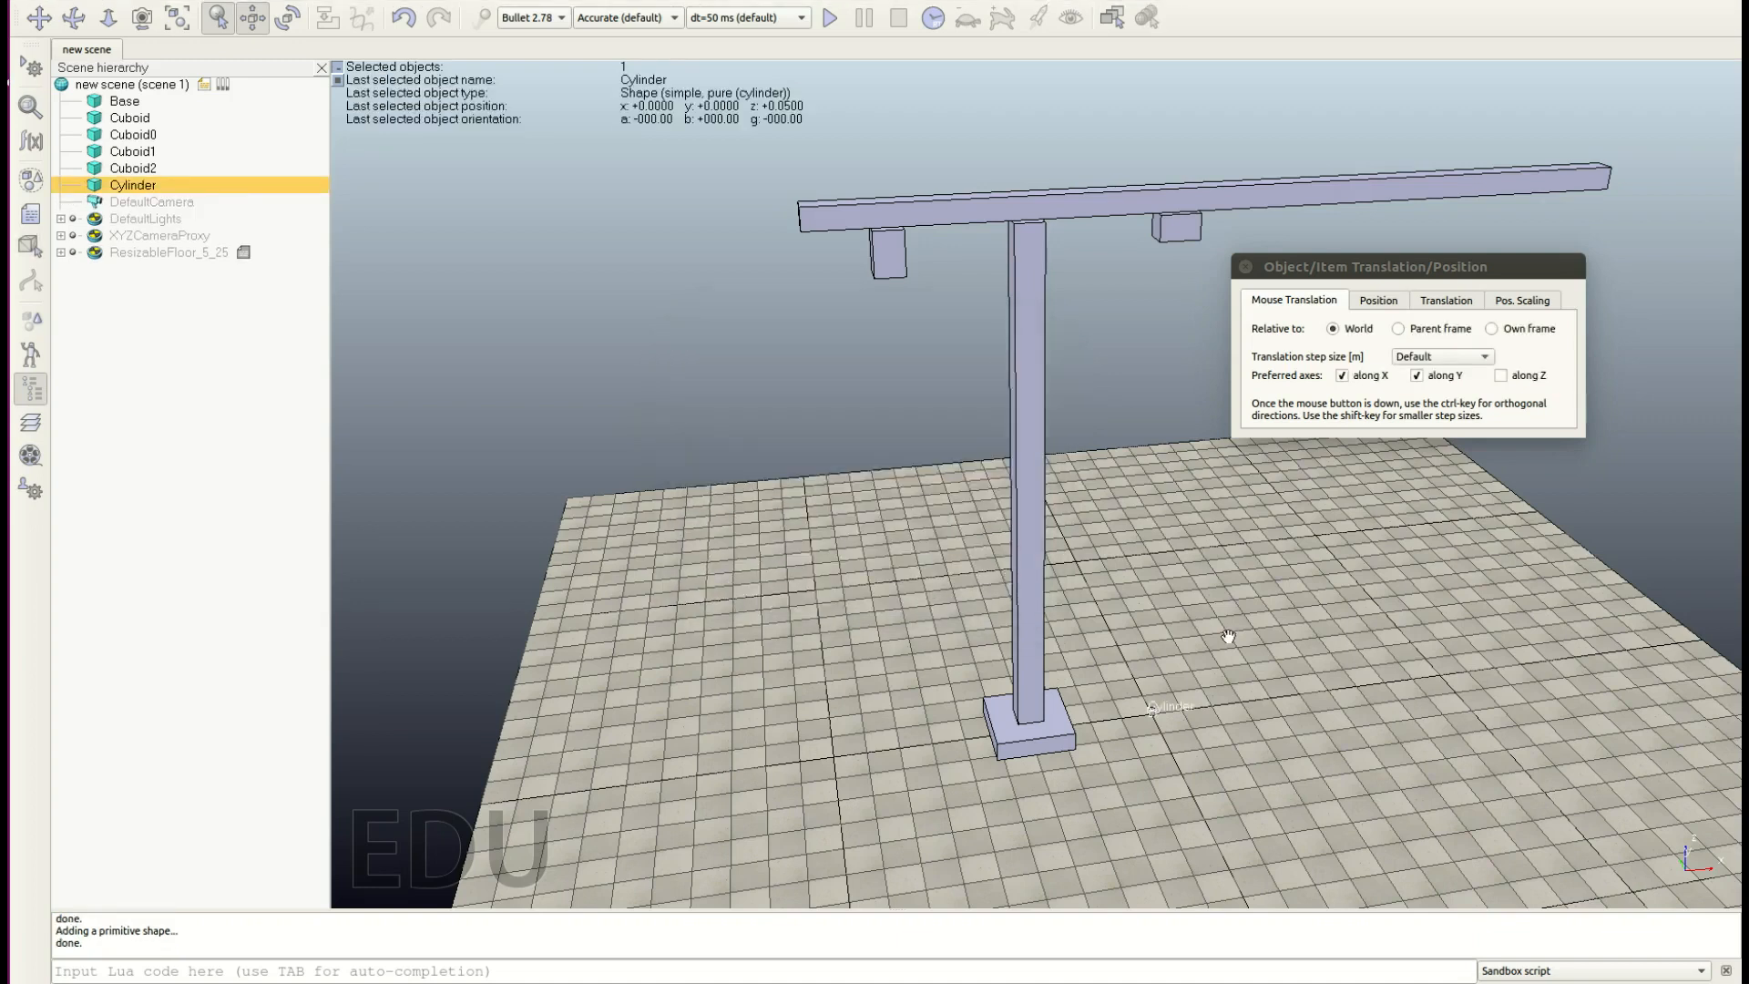
Step: Raise the small cylinder along the world Z axis only, to just below the cuboid under the beam's long arm
click(1434, 376)
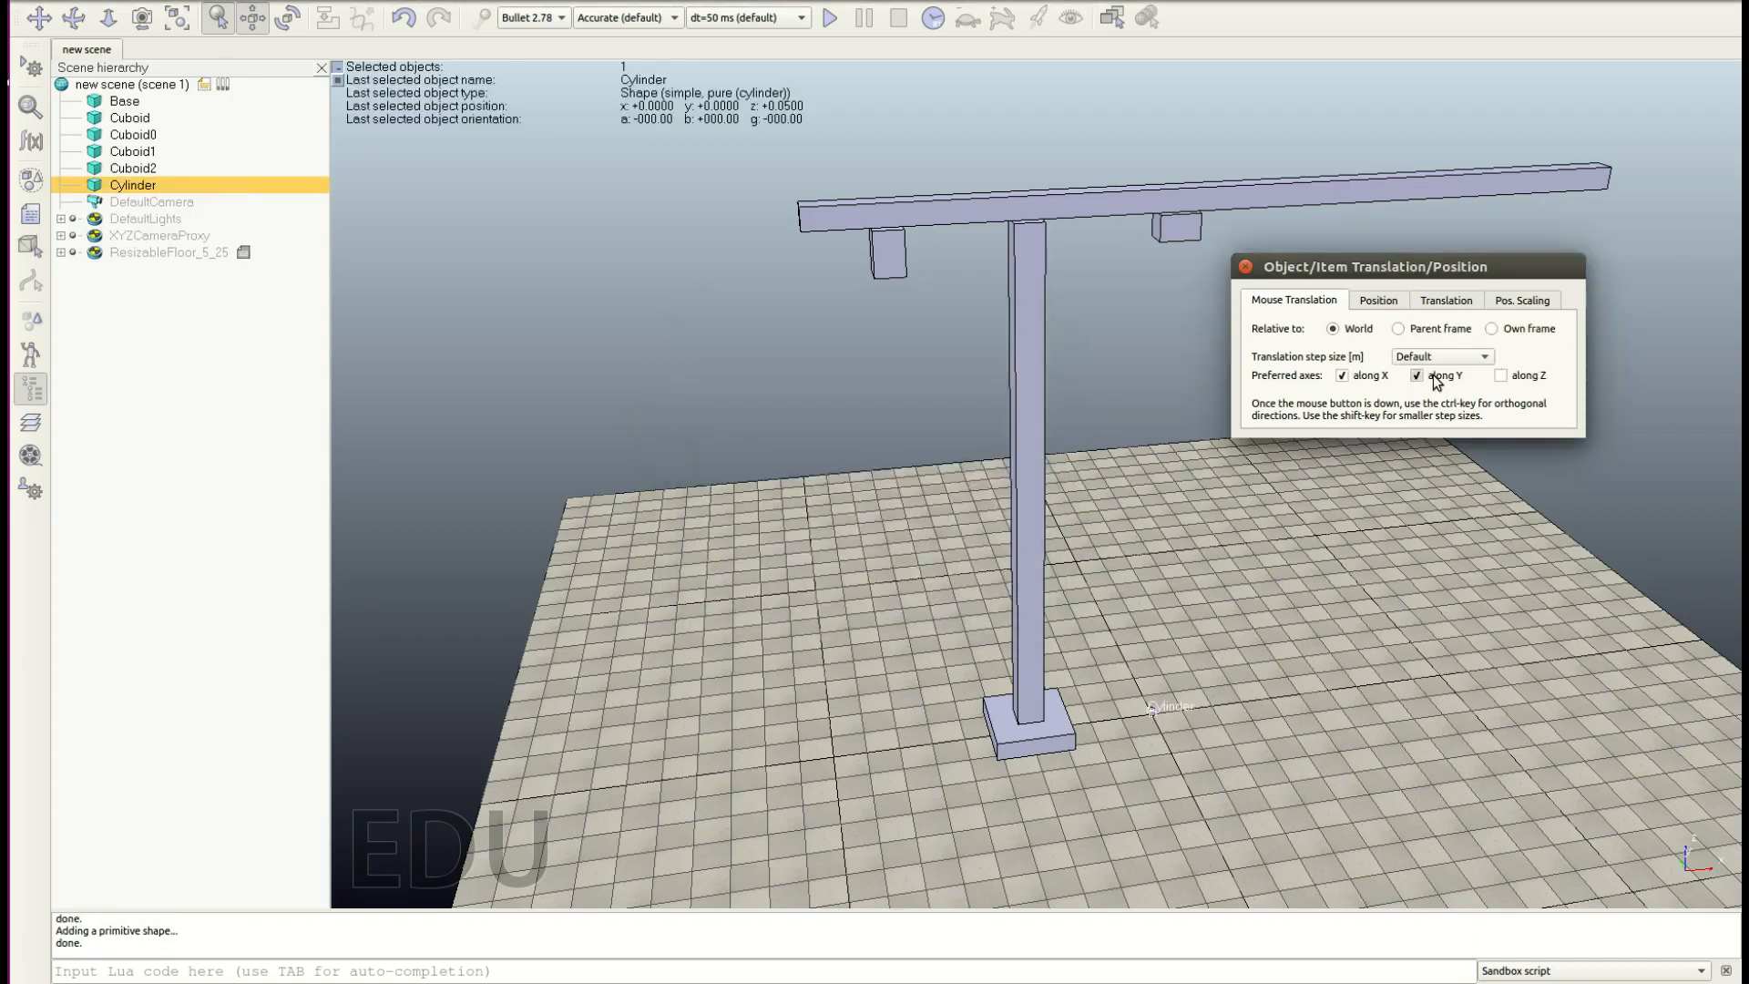
click(1537, 382)
click(1355, 381)
drag(1165, 706, 1210, 287)
click(1188, 325)
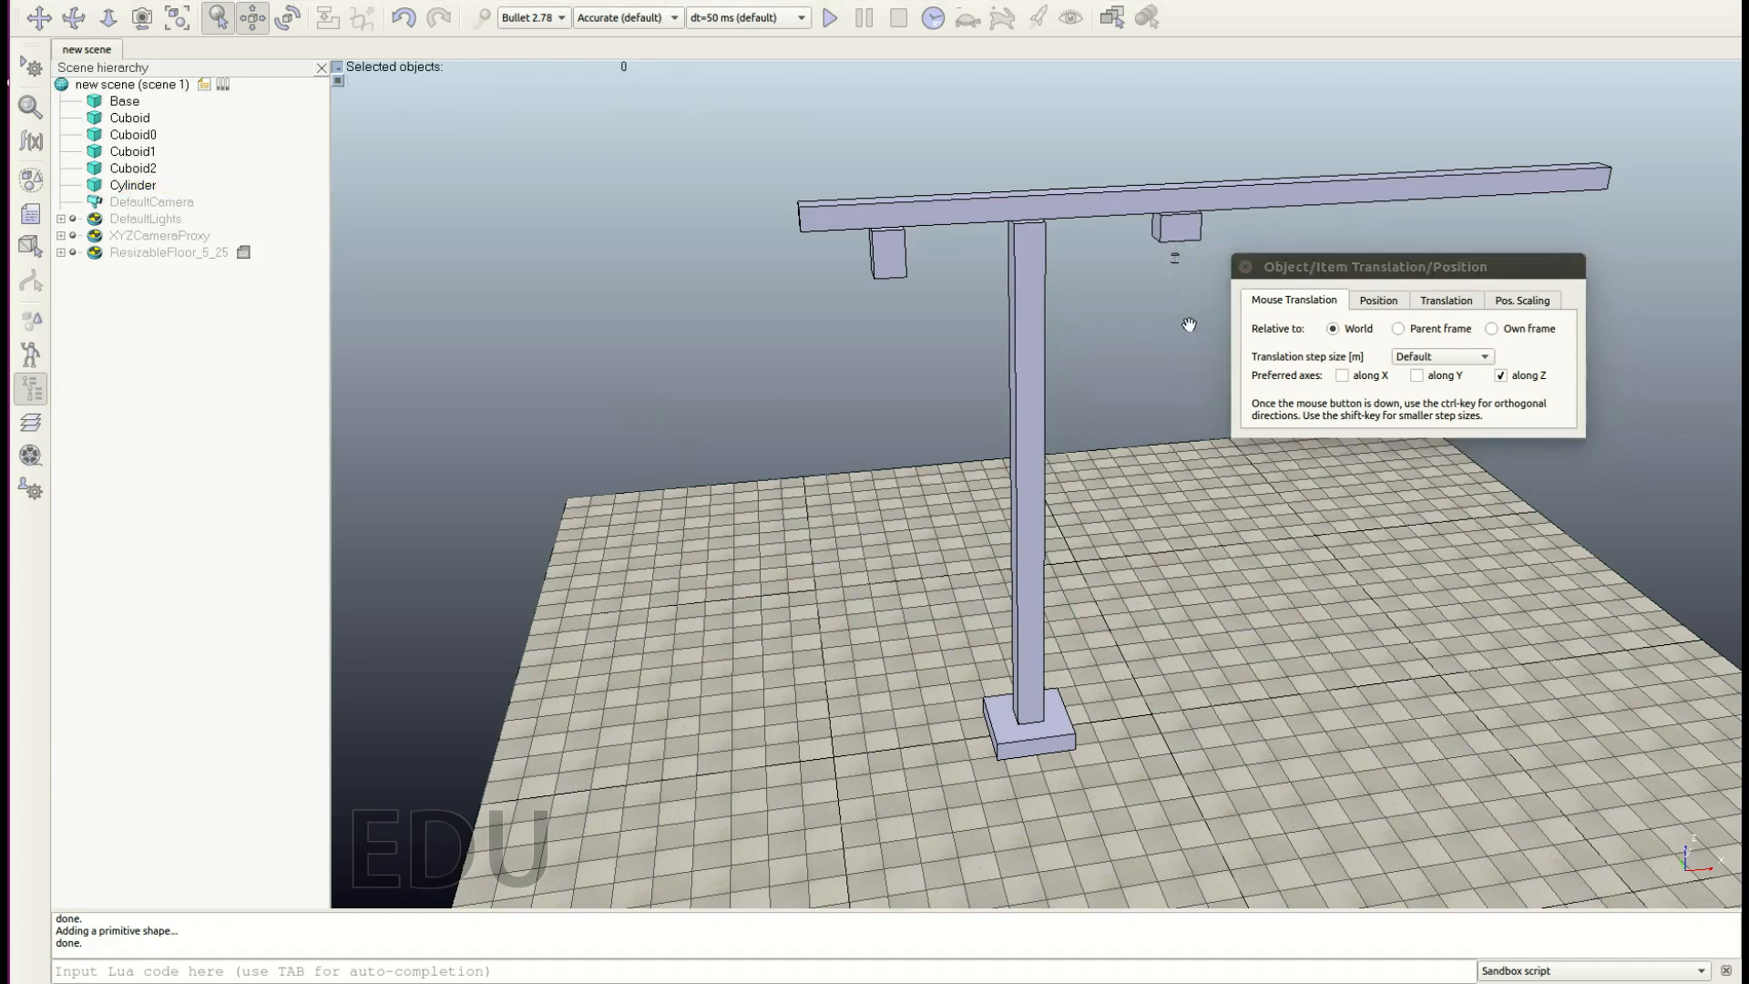
Step: Add a pure, dynamic and respondable primitive cylinder with X and Z sizes of 0.6 m
right_click(1137, 625)
mouse_move(1215, 690)
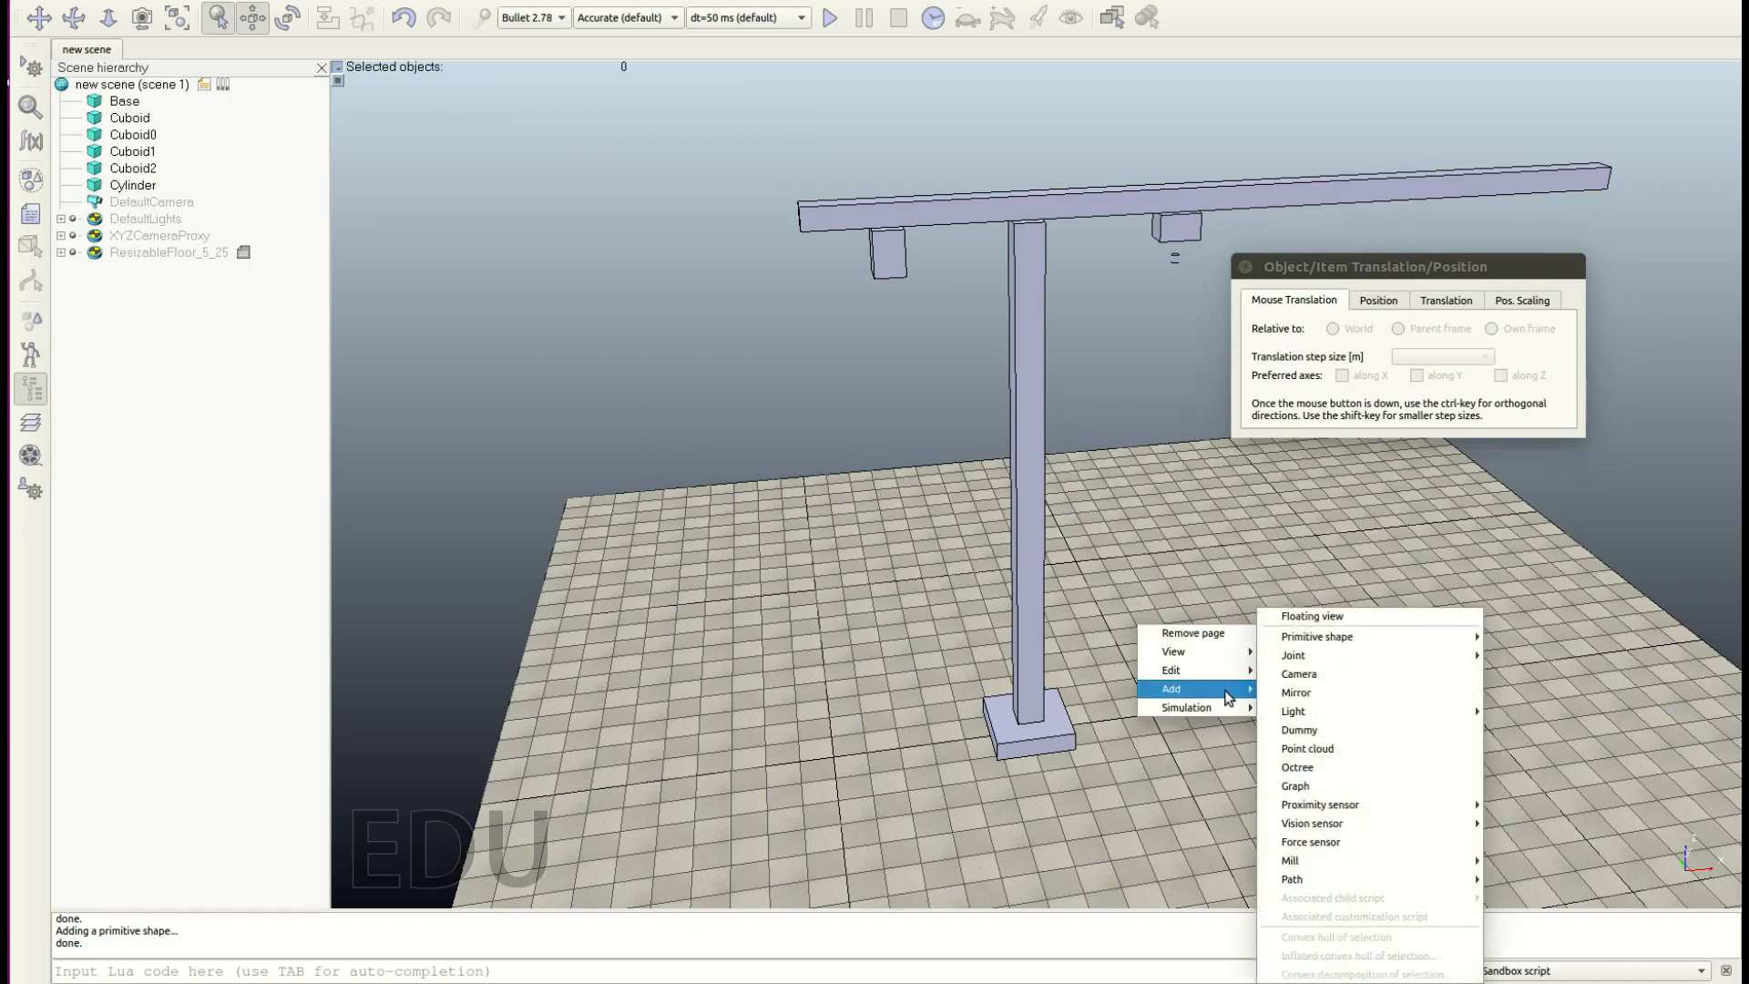
mouse_move(1352, 637)
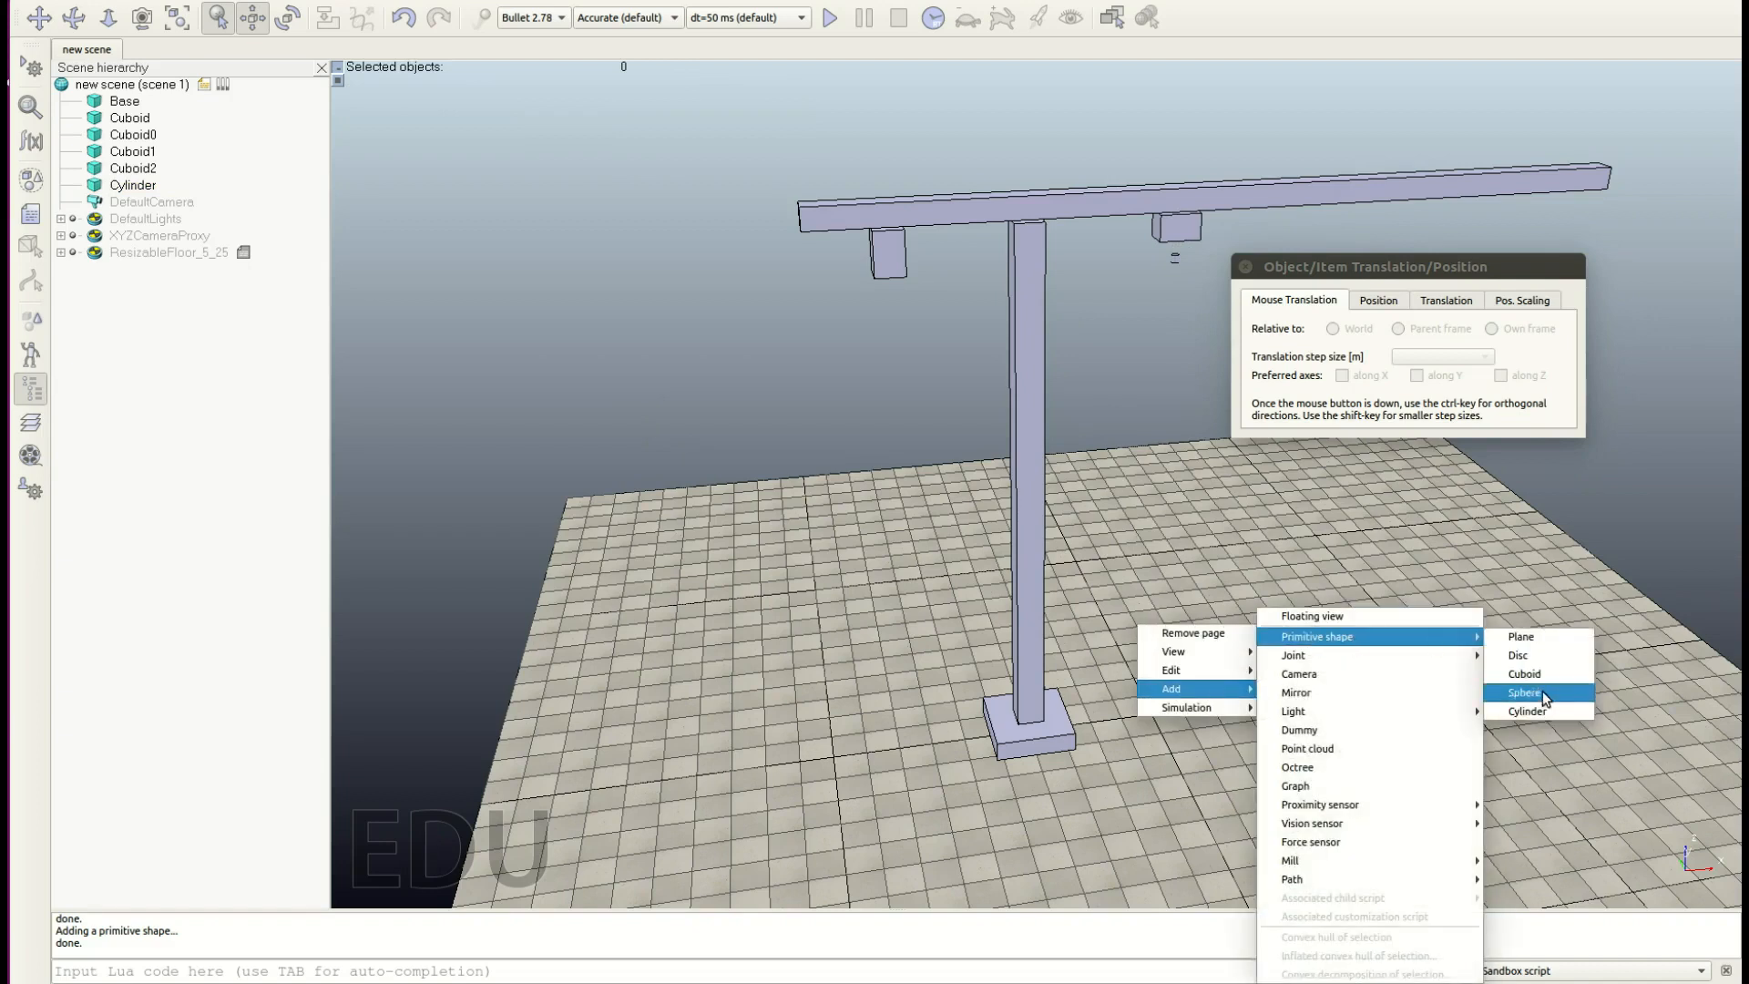
click(1531, 711)
double_click(833, 376)
text(0.6)
key(Tab)
text(0.6)
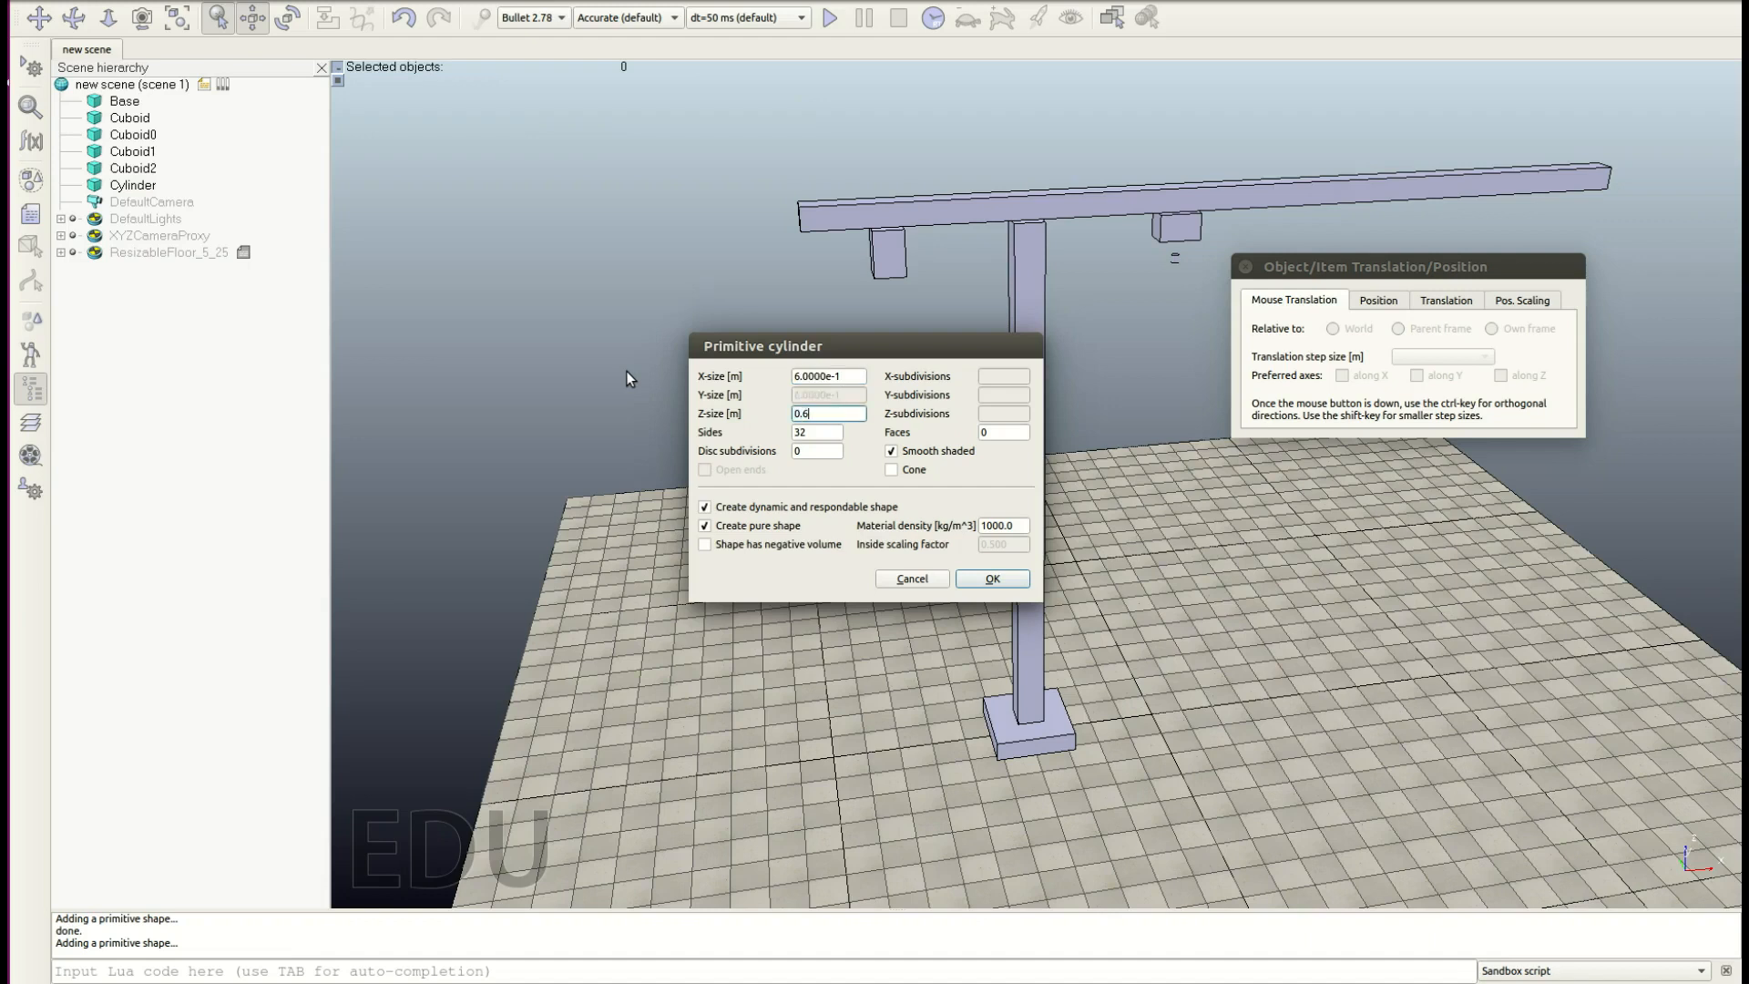
key(Return)
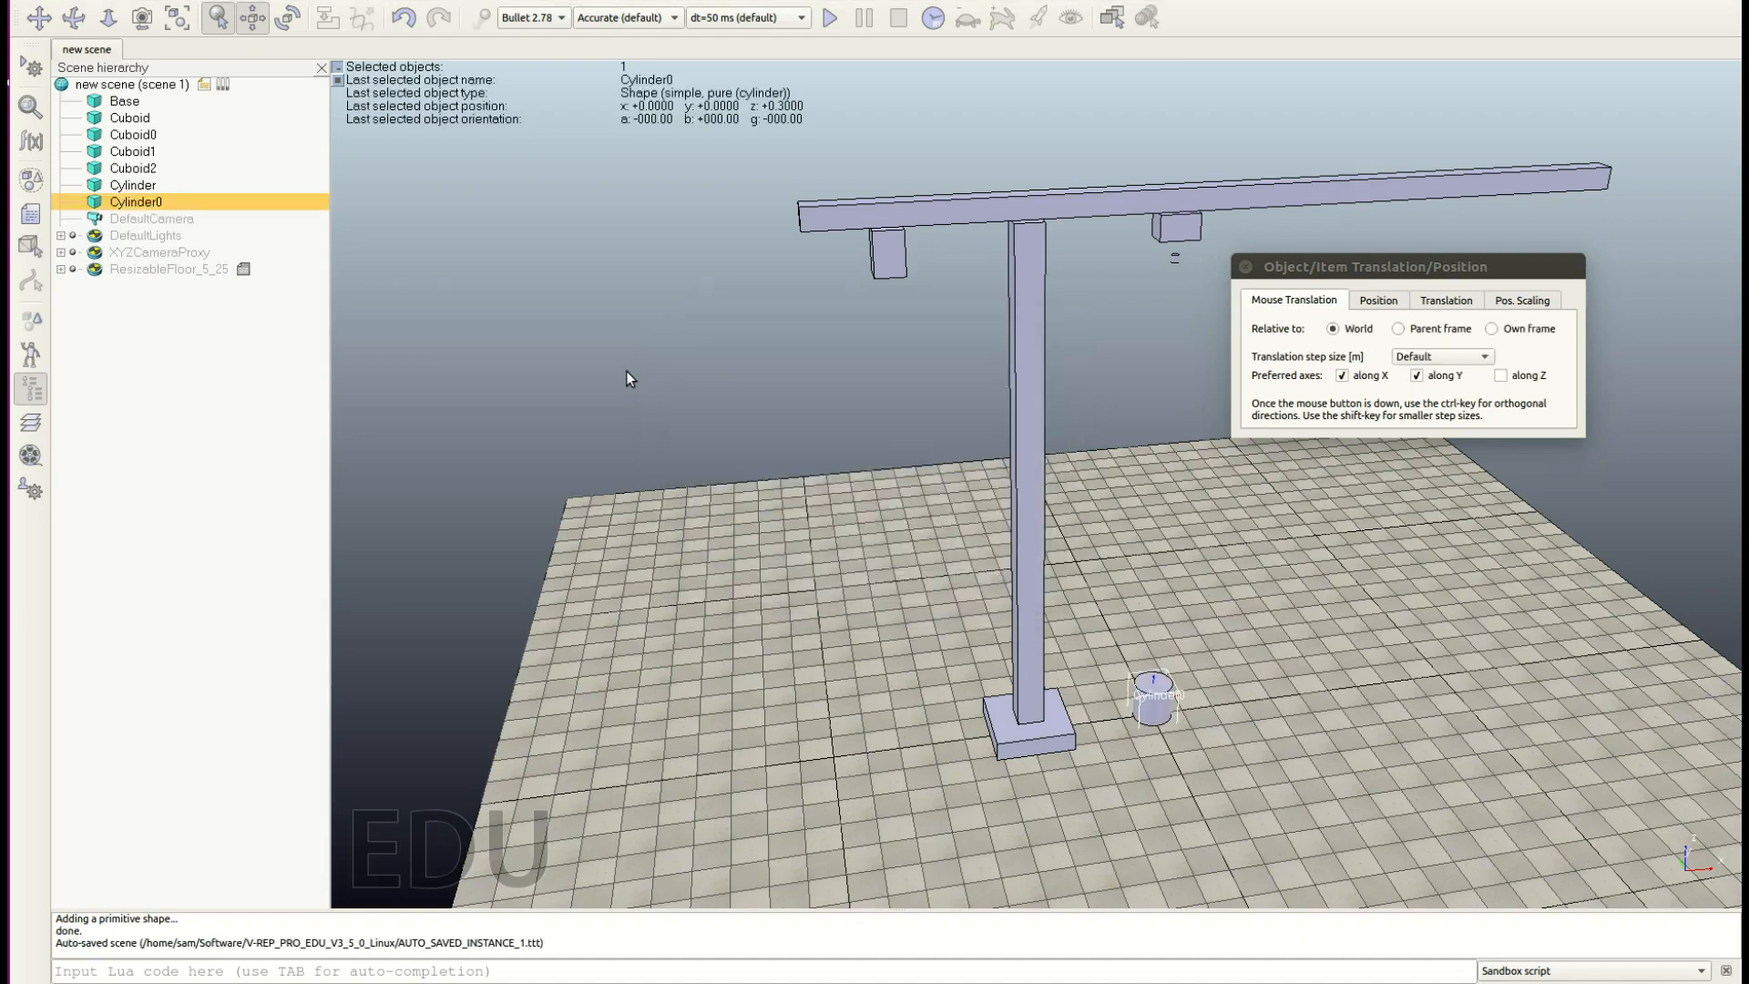
Step: Raise the large cylinder along the world Z axis only, to a height of about 1.45 m
click(1501, 375)
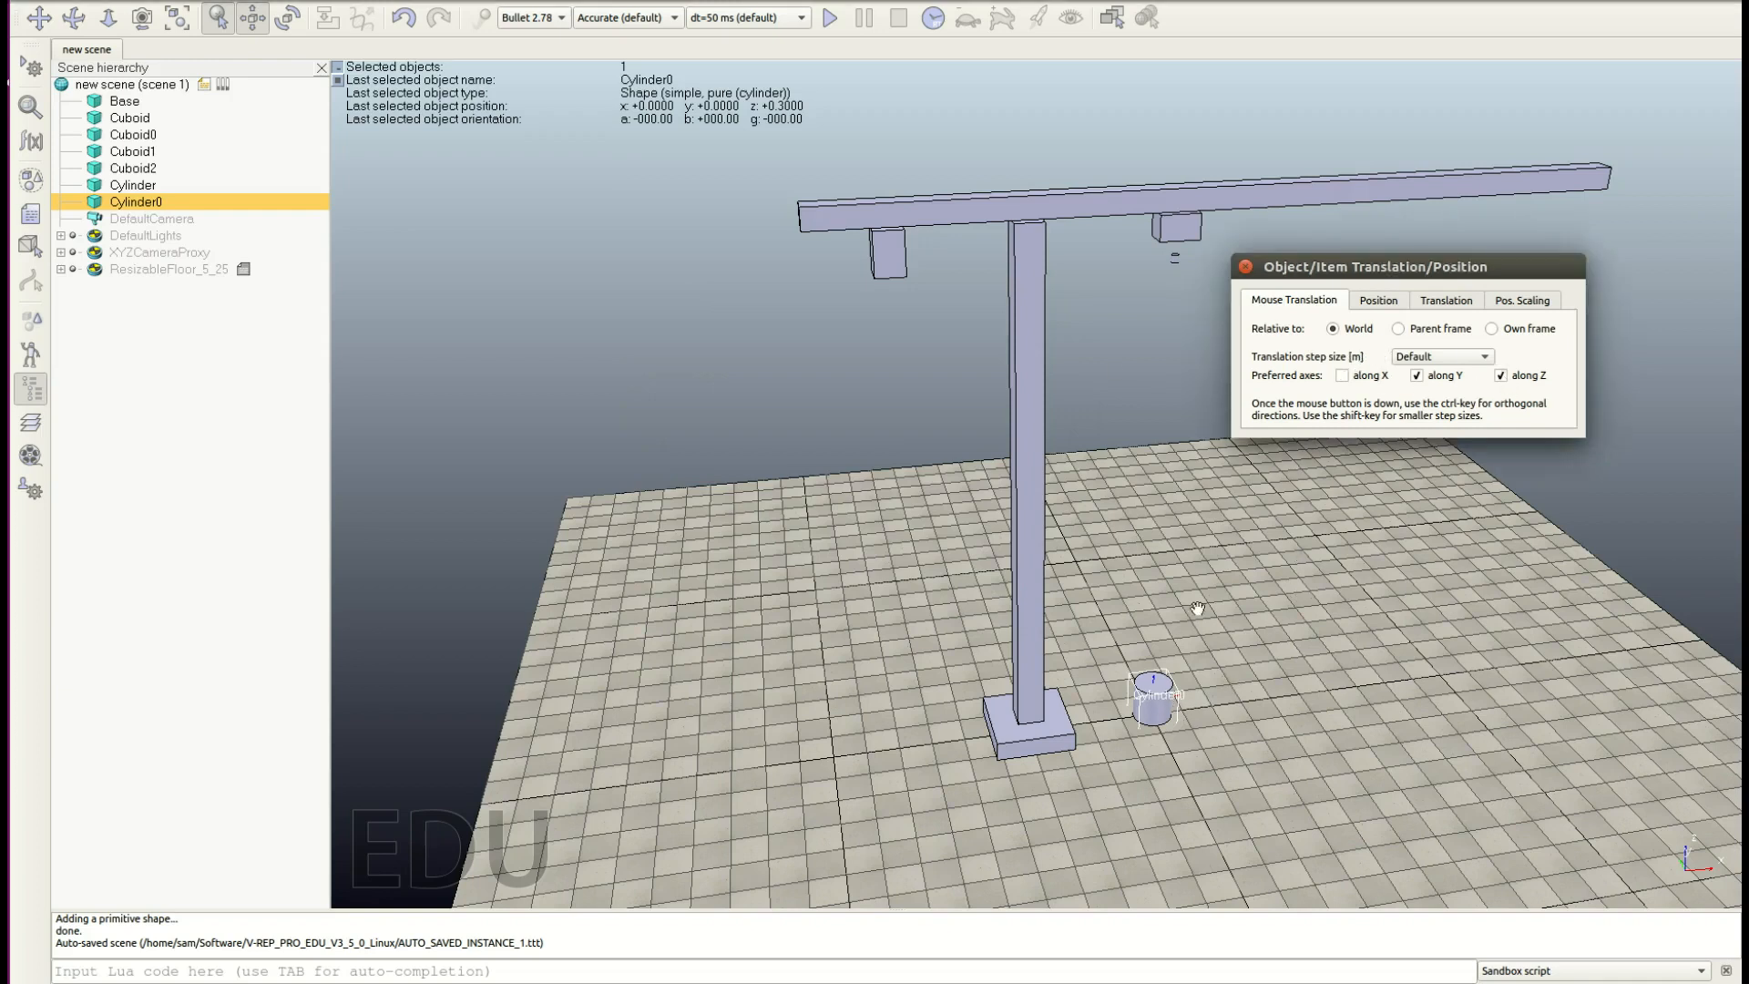
click(1417, 376)
drag(1152, 700, 1298, 630)
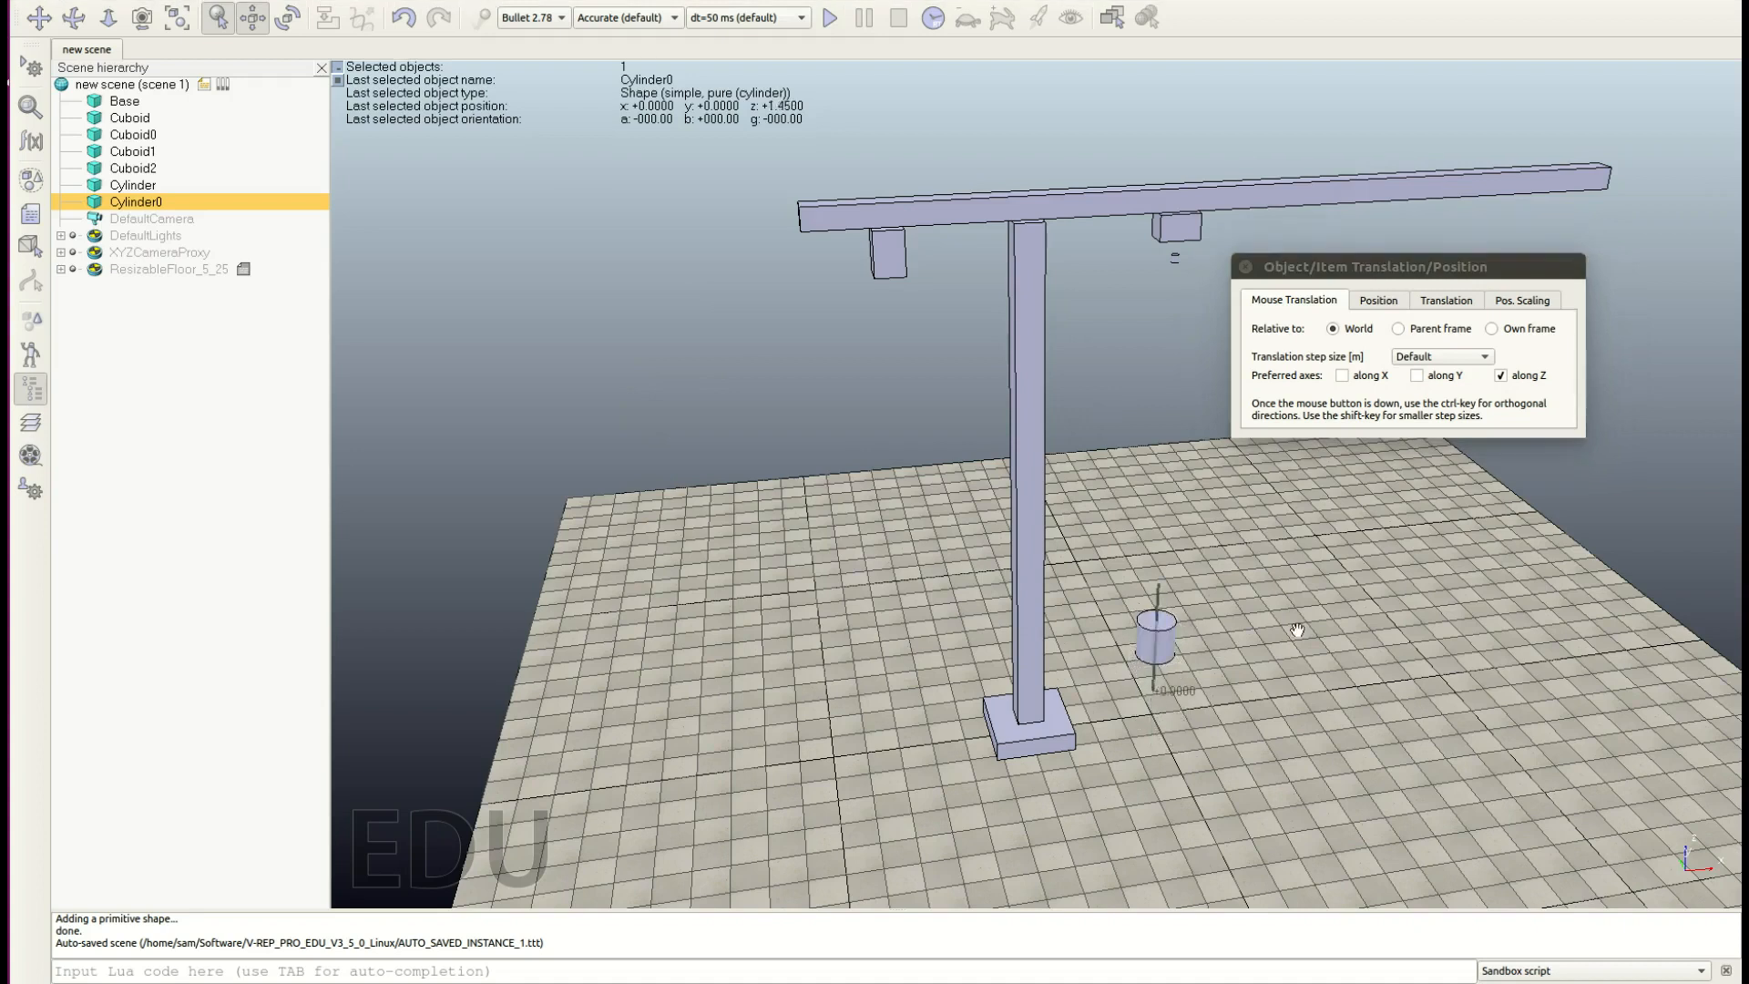
click(1297, 630)
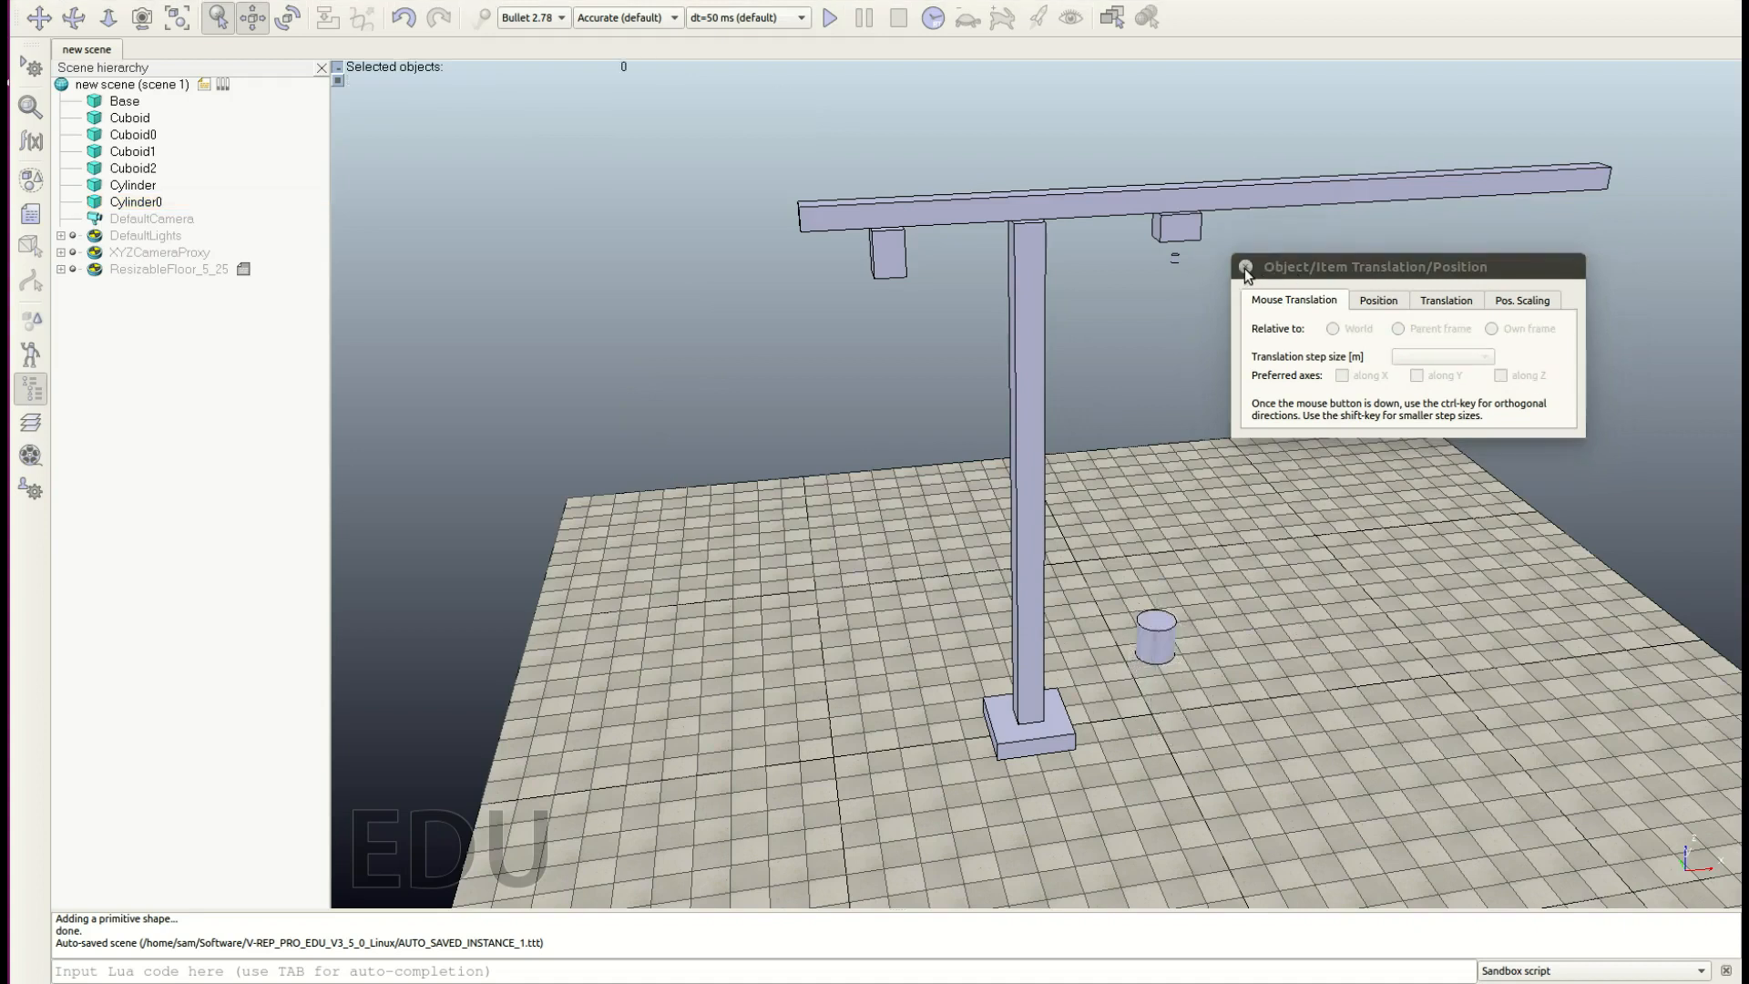
Step: Close the translation settings and rename the crane's vertical column as Tower
click(1245, 269)
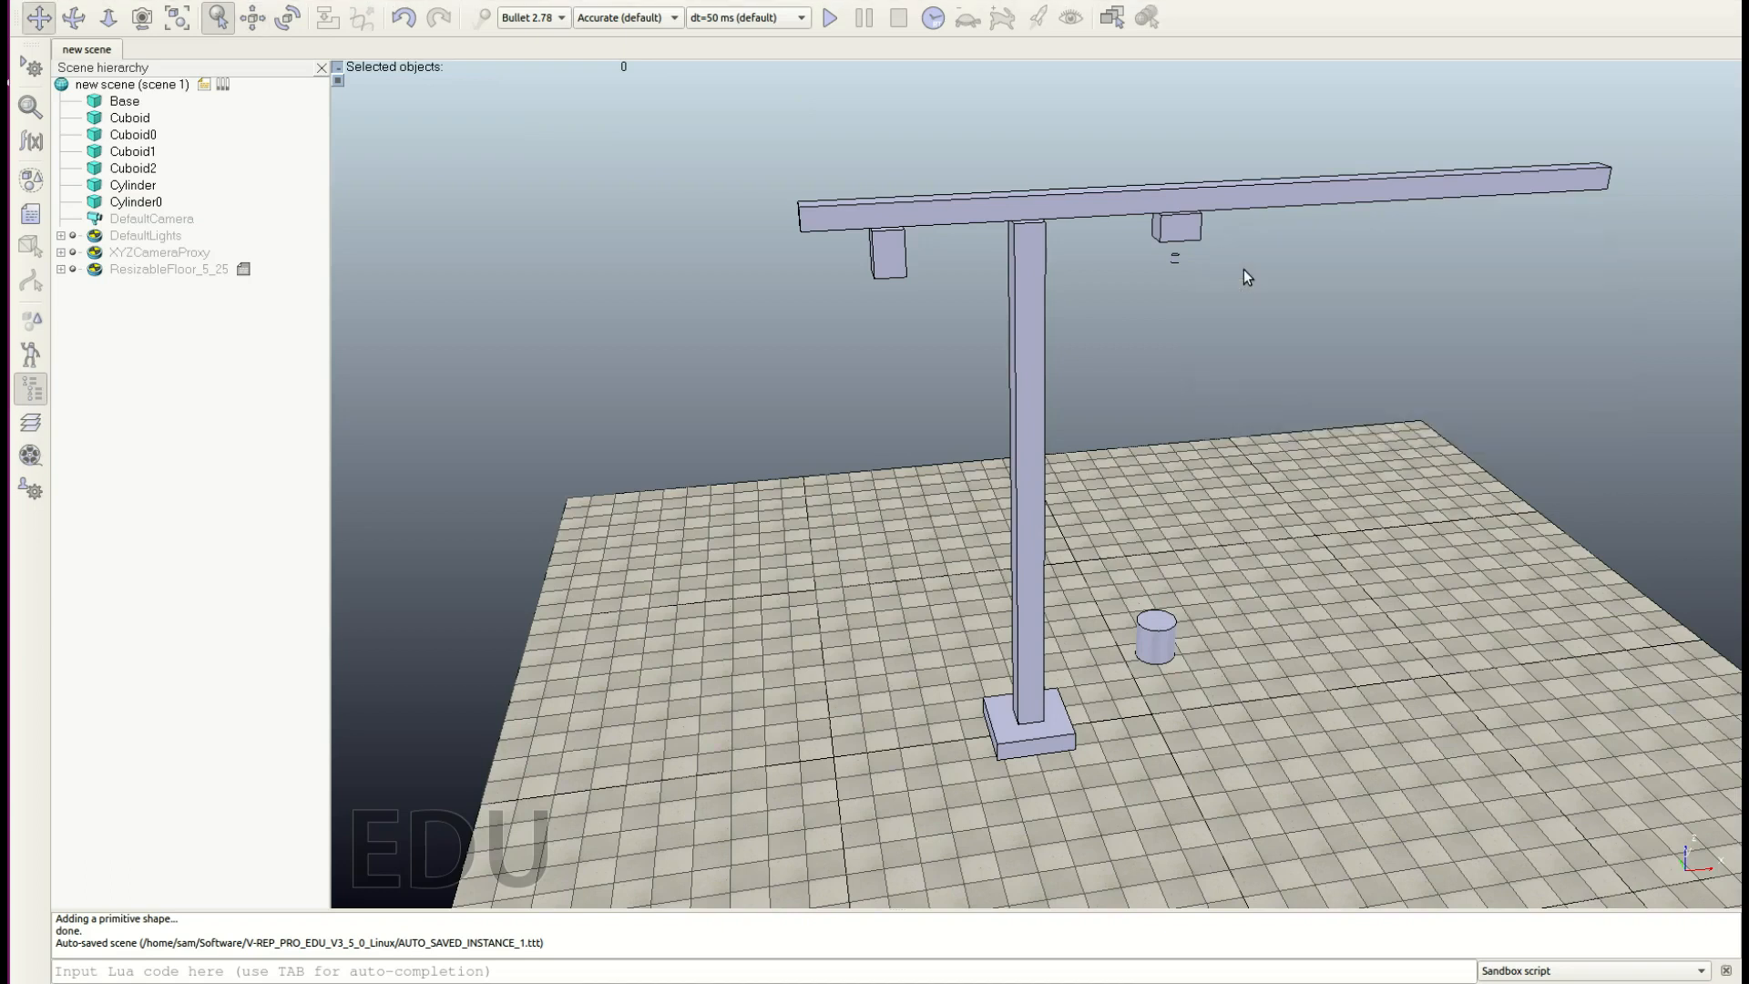
click(122, 121)
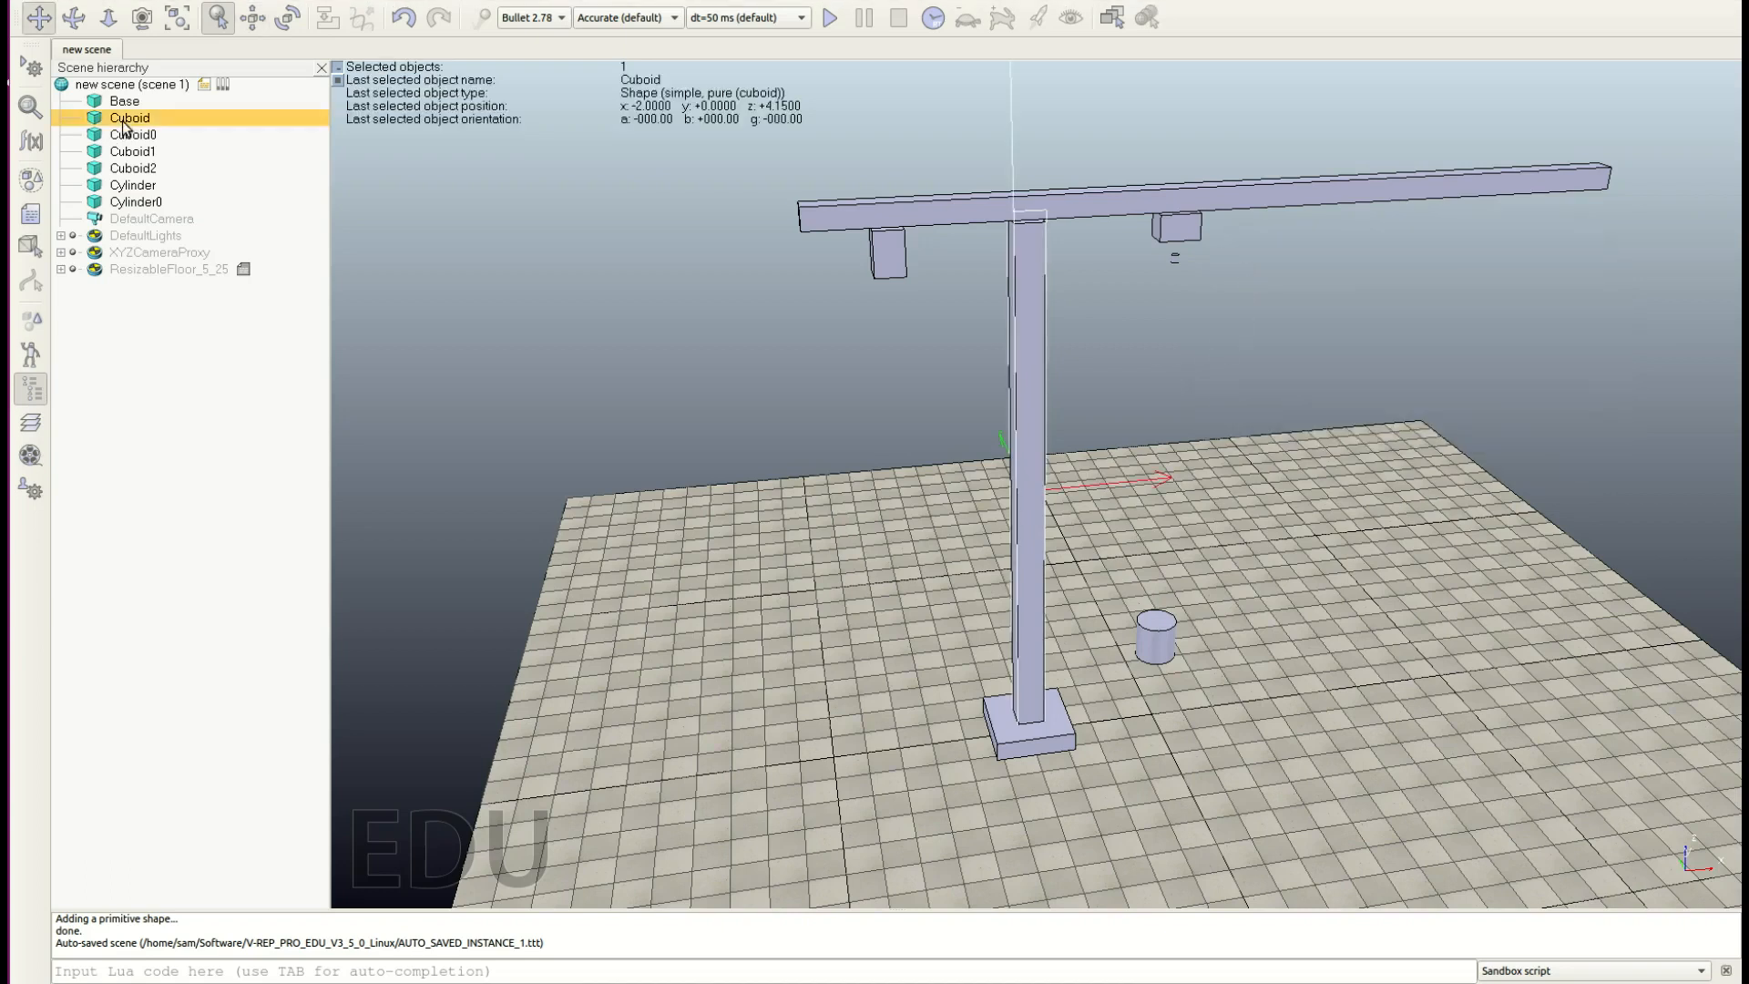
double_click(137, 119)
key(BackSpace)
text(Tower)
key(Return)
Step: Rename the long horizontal beam as Arm
click(141, 119)
double_click(141, 120)
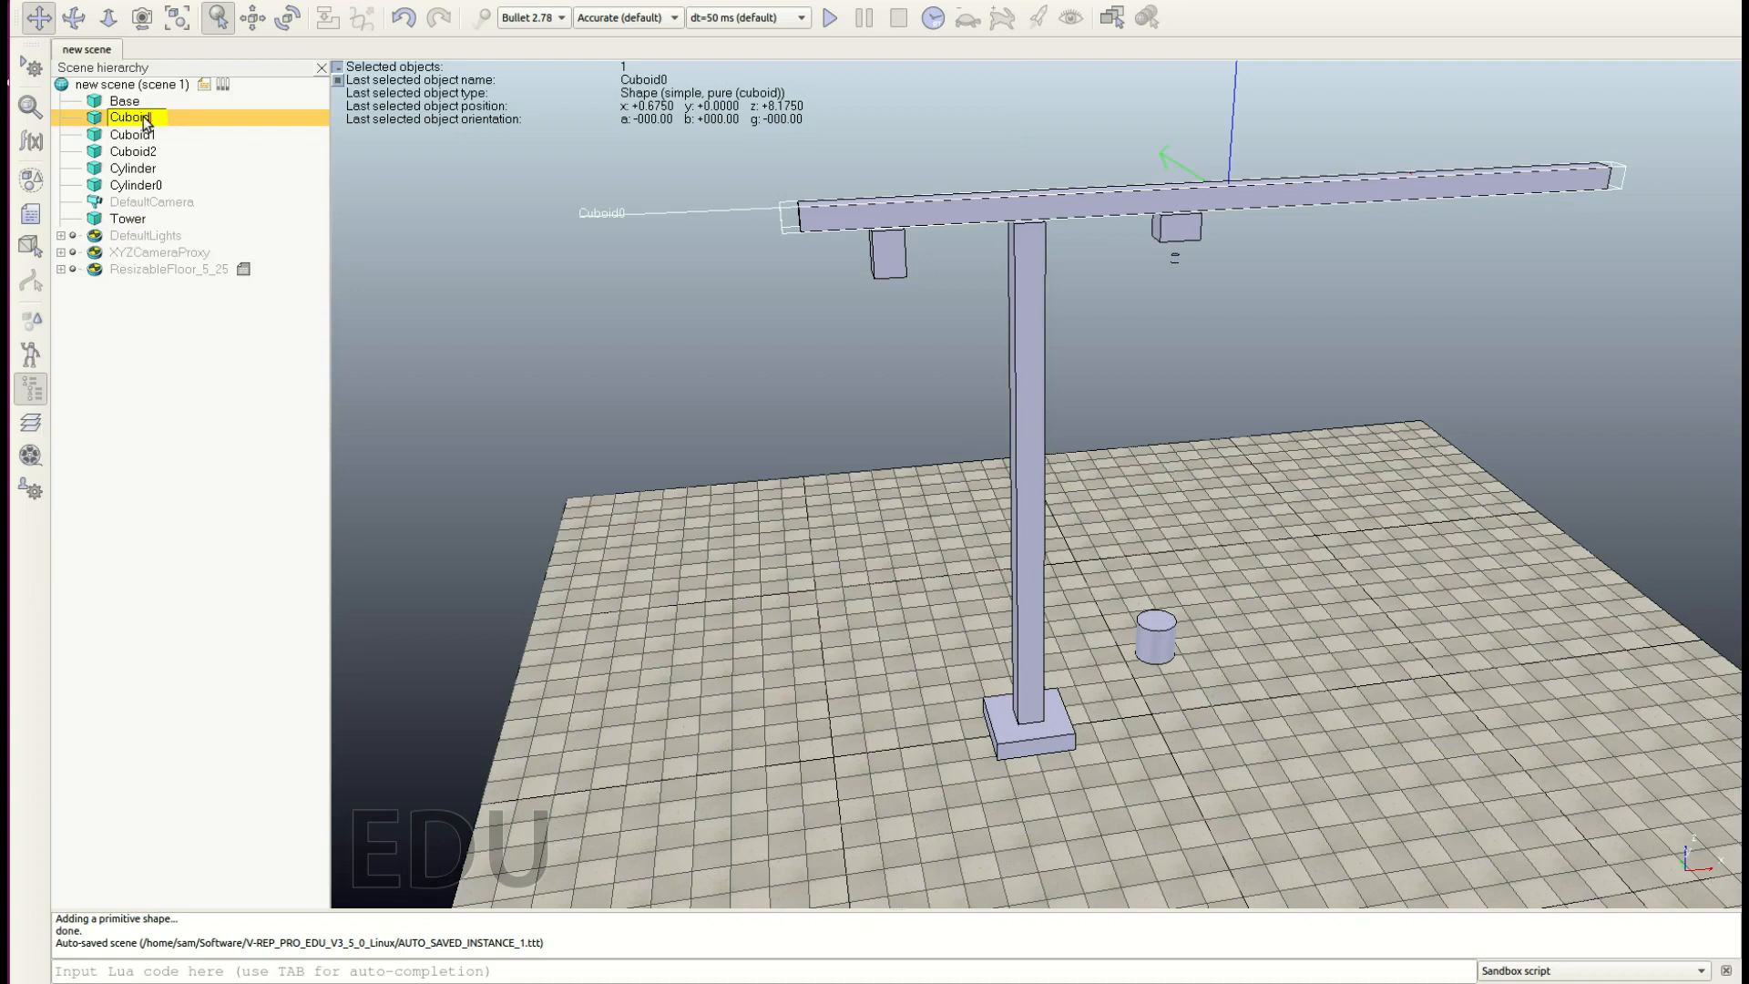
text(Arm)
key(Return)
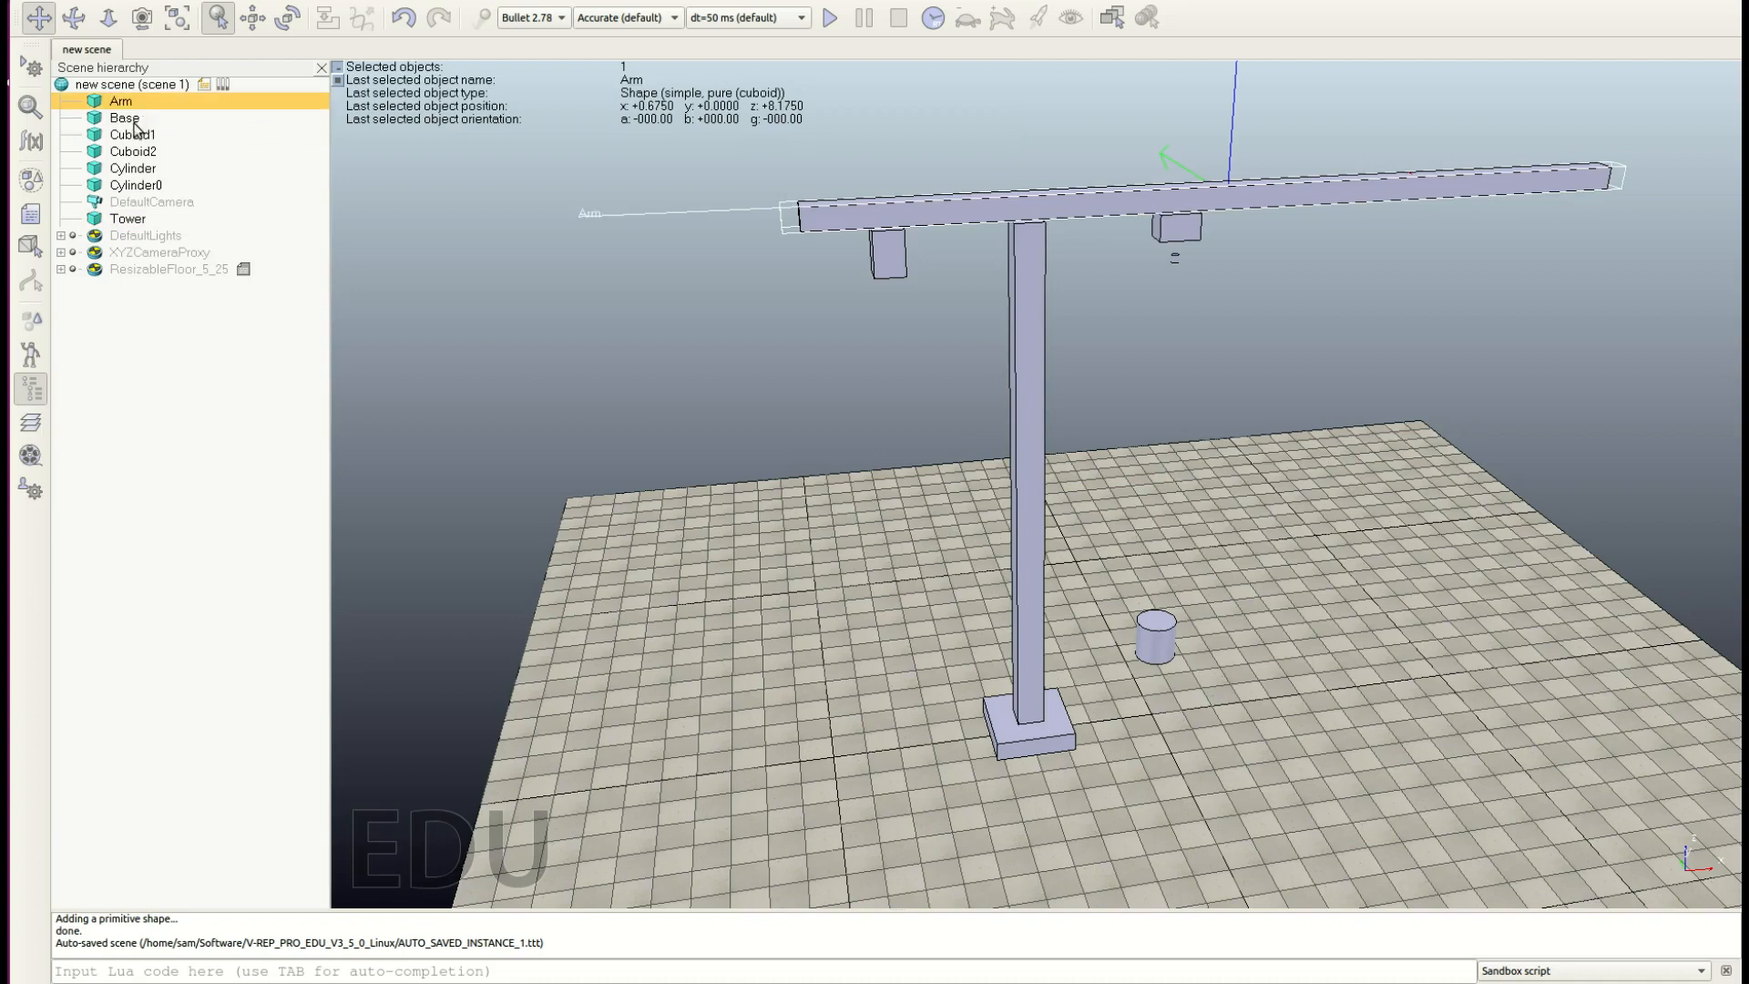
Step: Rename the cuboid under the arm's short end as Counterweight
click(135, 137)
double_click(135, 137)
text(Counterweight)
key(Return)
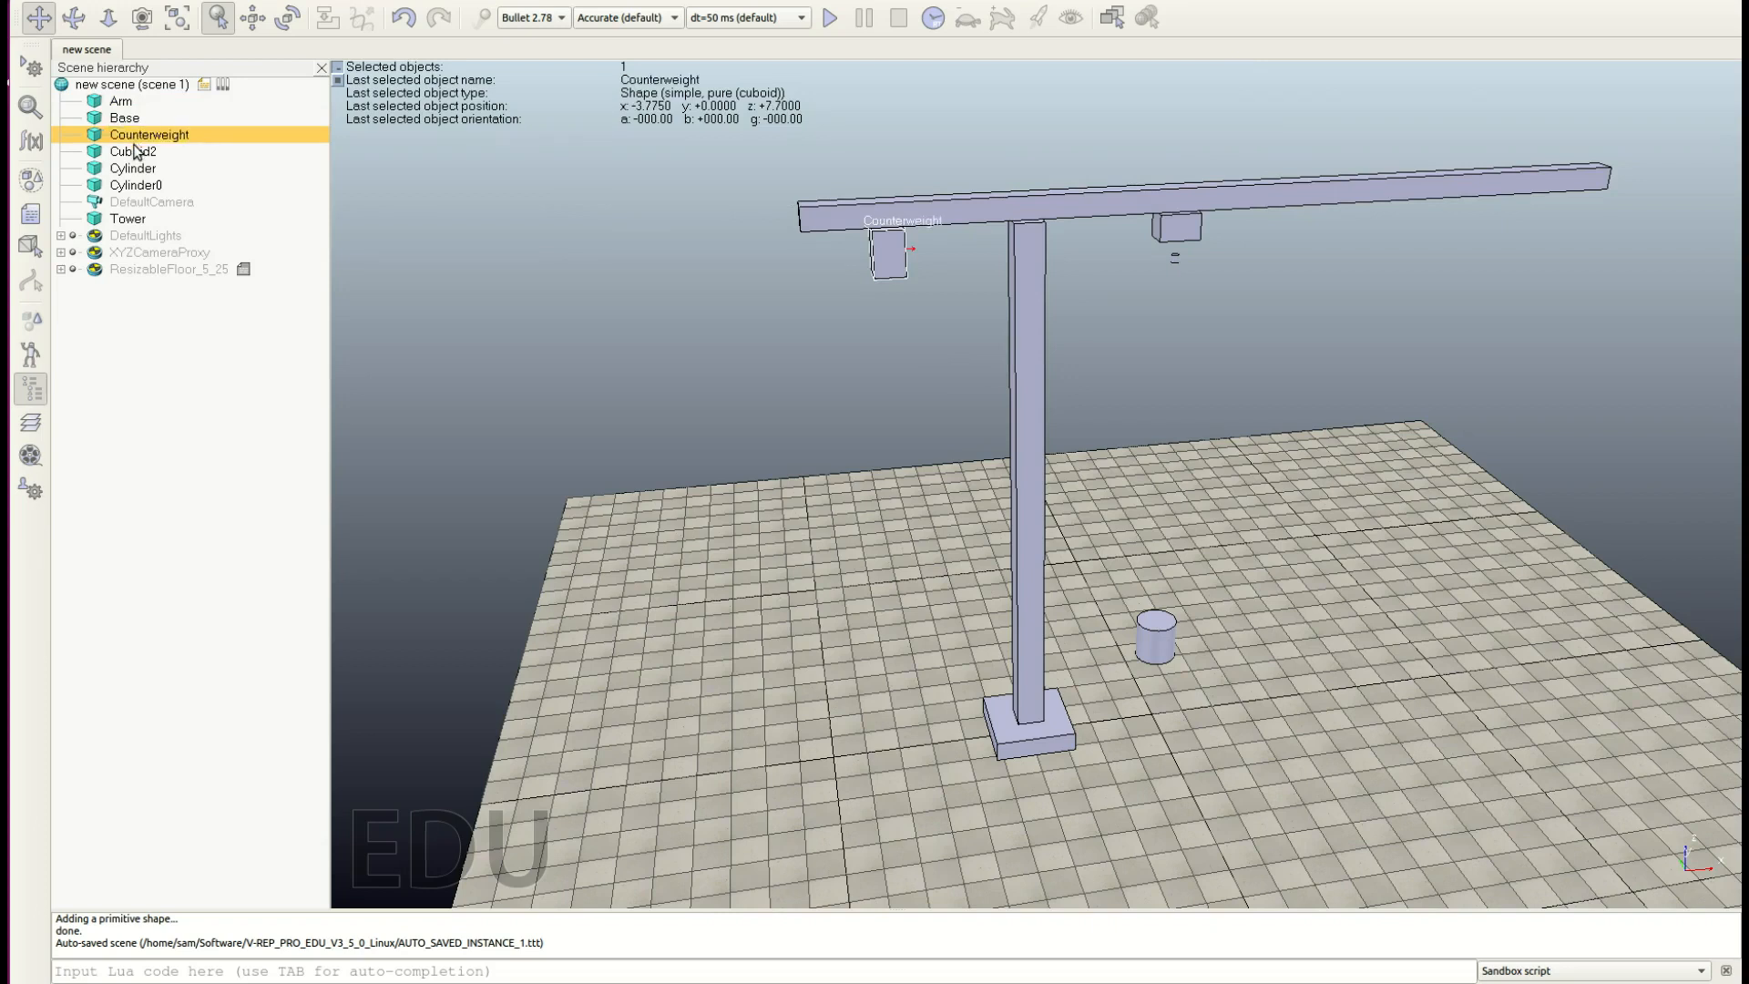
Step: Rename the cuboid under the arm's long side as Crab
click(135, 150)
double_click(136, 153)
key(BackSpace)
key(BackSpace)
key(BackSpace)
key(BackSpace)
key(BackSpace)
key(BackSpace)
key(BackSpace)
text(Crab)
key(Return)
click(145, 168)
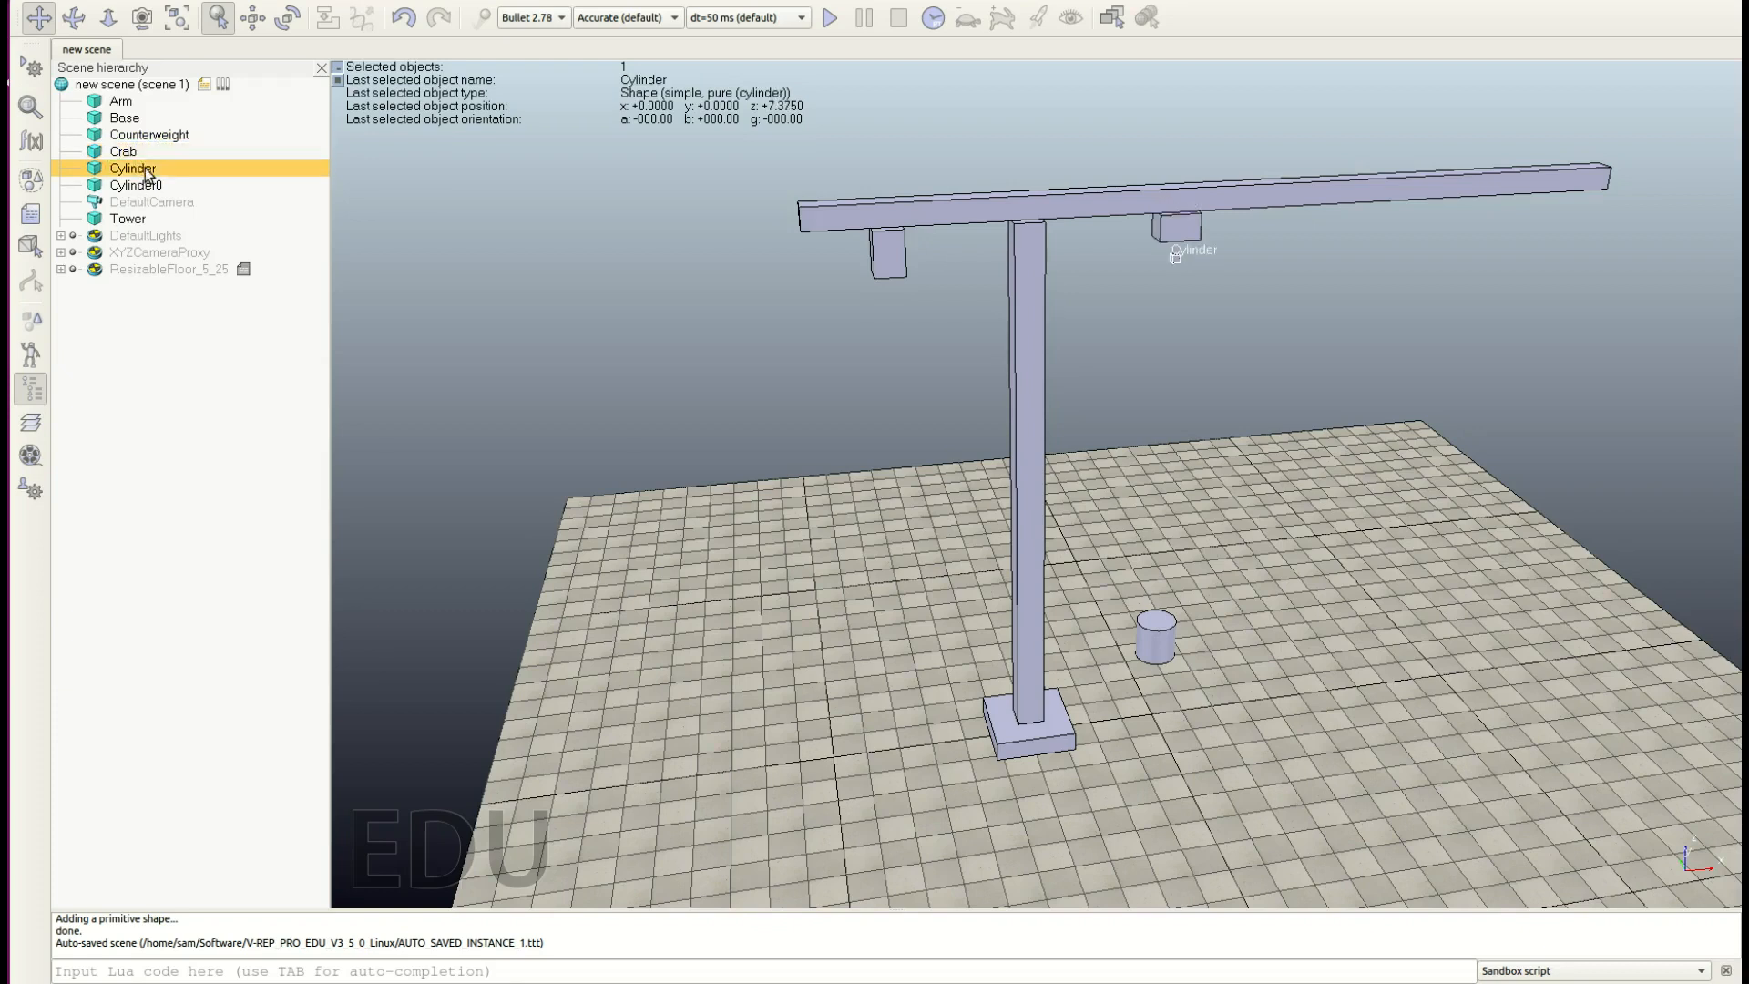
key(BackSpace)
key(BackSpace)
key(BackSpace)
key(BackSpace)
key(BackSpace)
key(BackSpace)
key(BackSpace)
text(UpperGu)
key(Escape)
Step: Rename the large cylinder as Mass and clear the selection
double_click(182, 190)
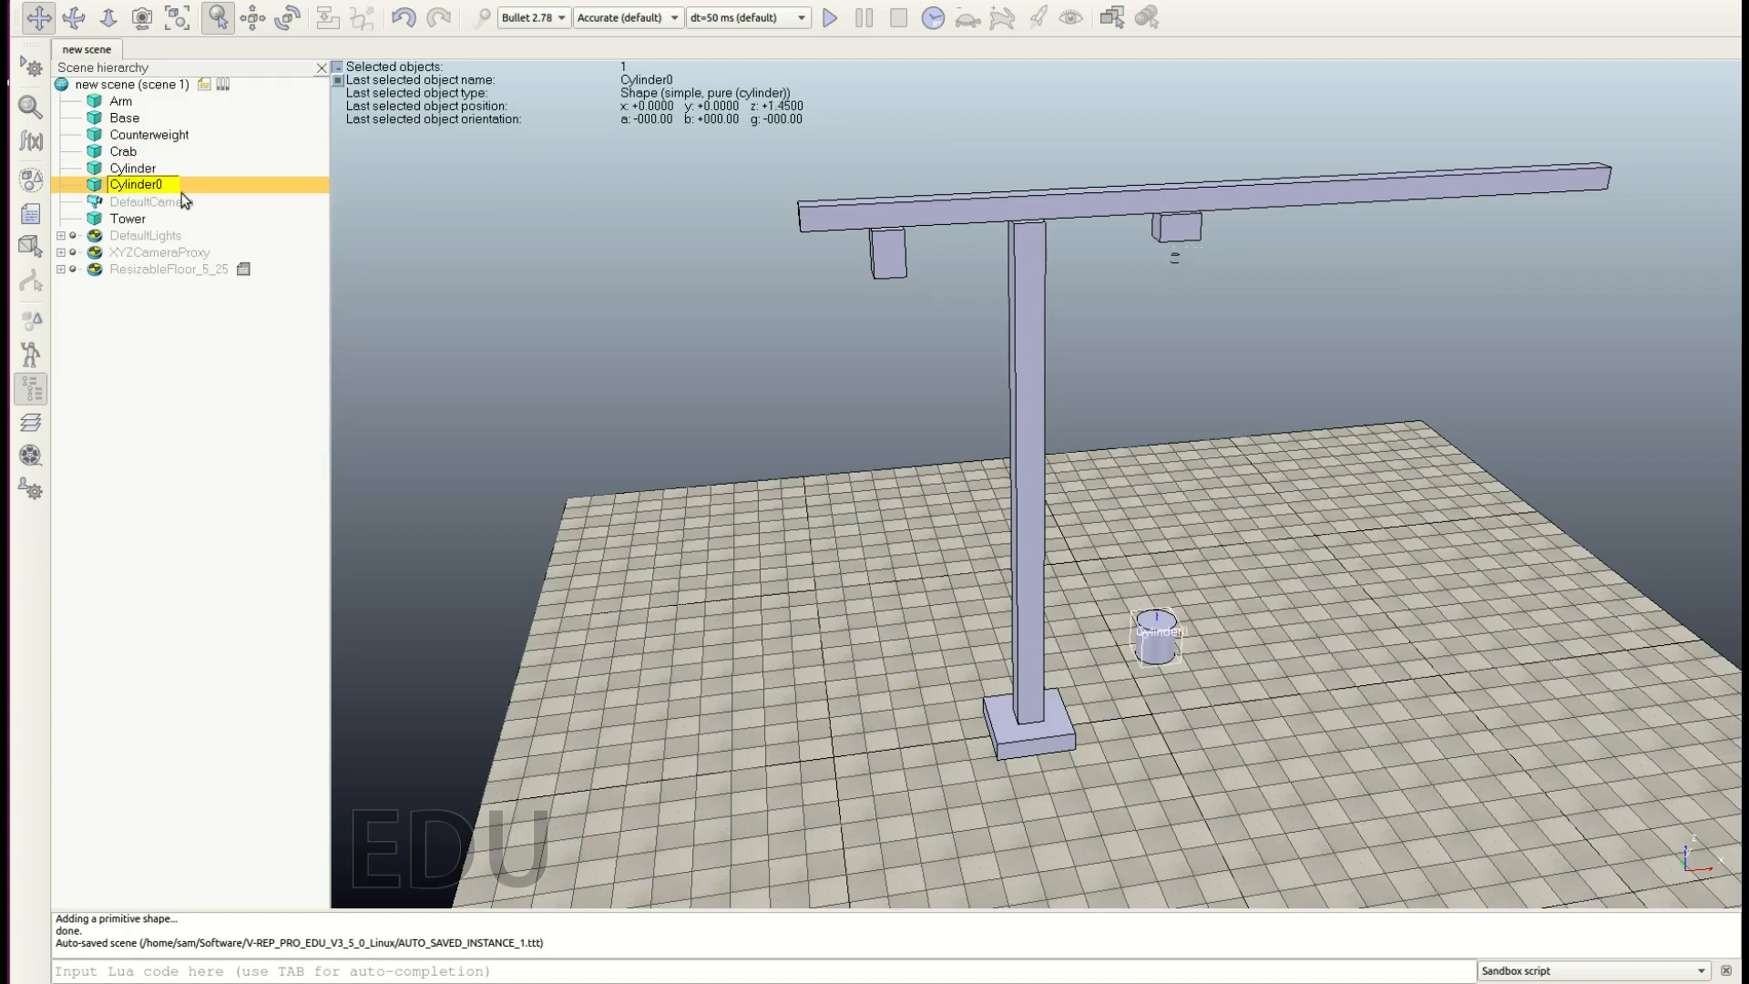
key(BackSpace)
key(BackSpace)
key(BackSpace)
key(BackSpace)
key(BackSpace)
text(Mass)
key(Return)
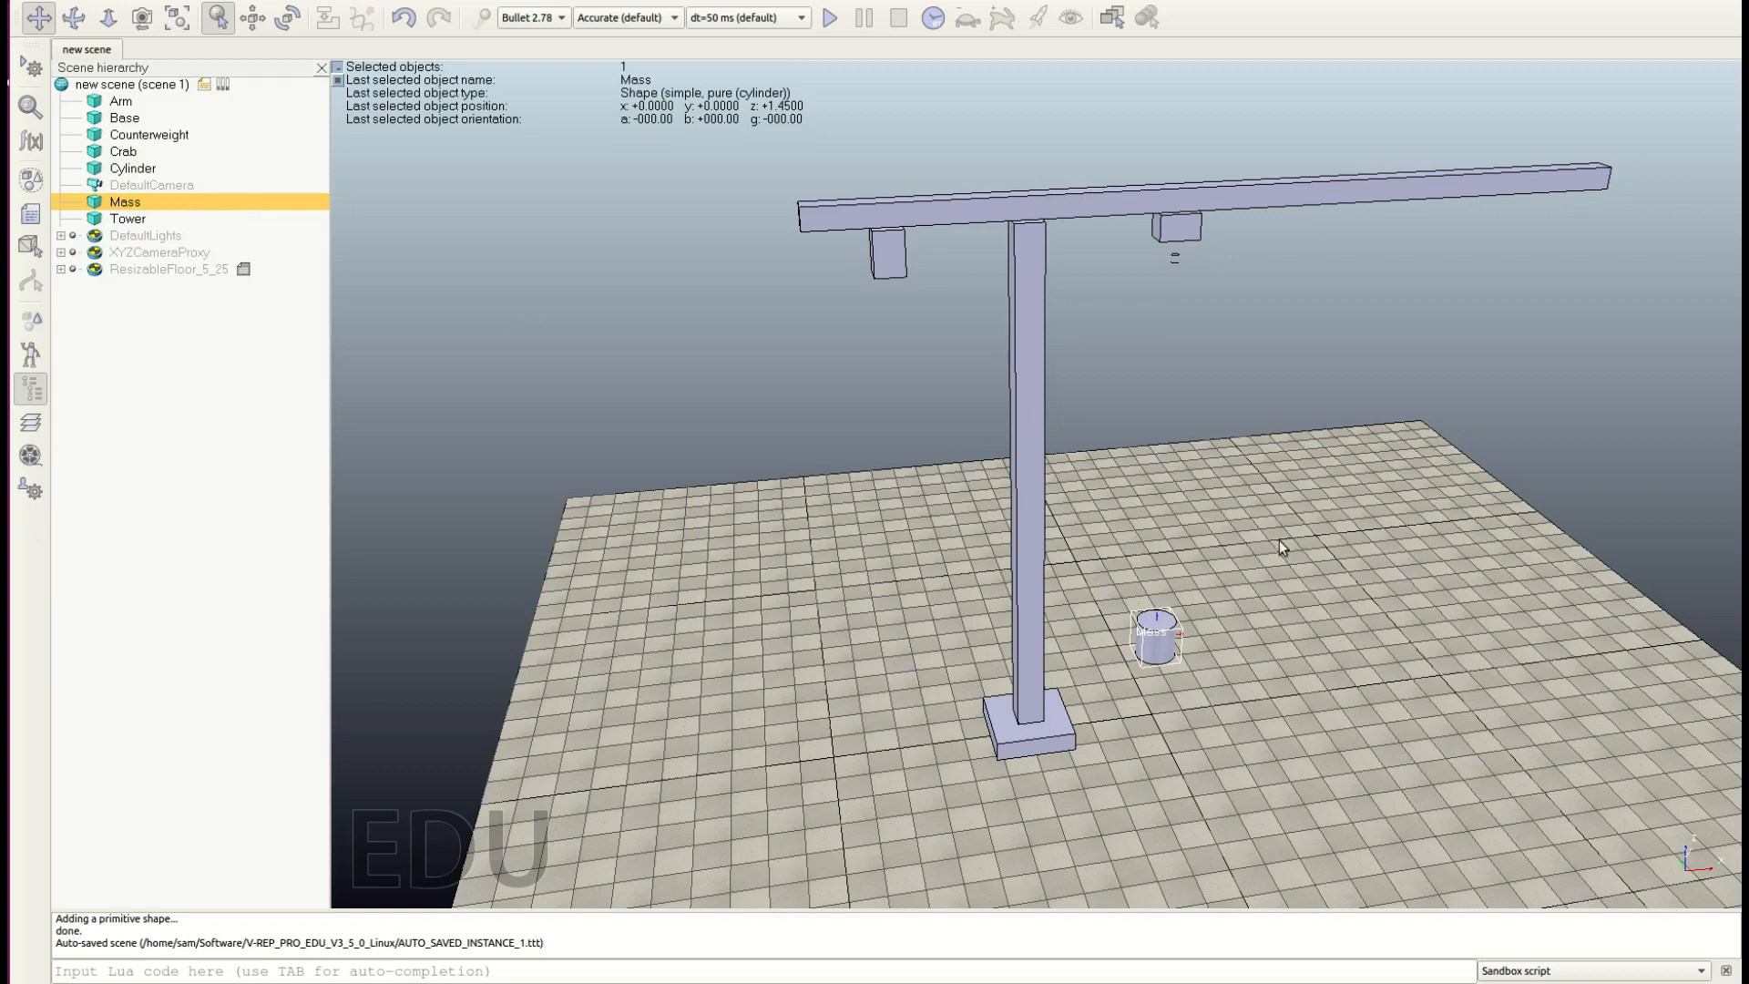
click(1280, 541)
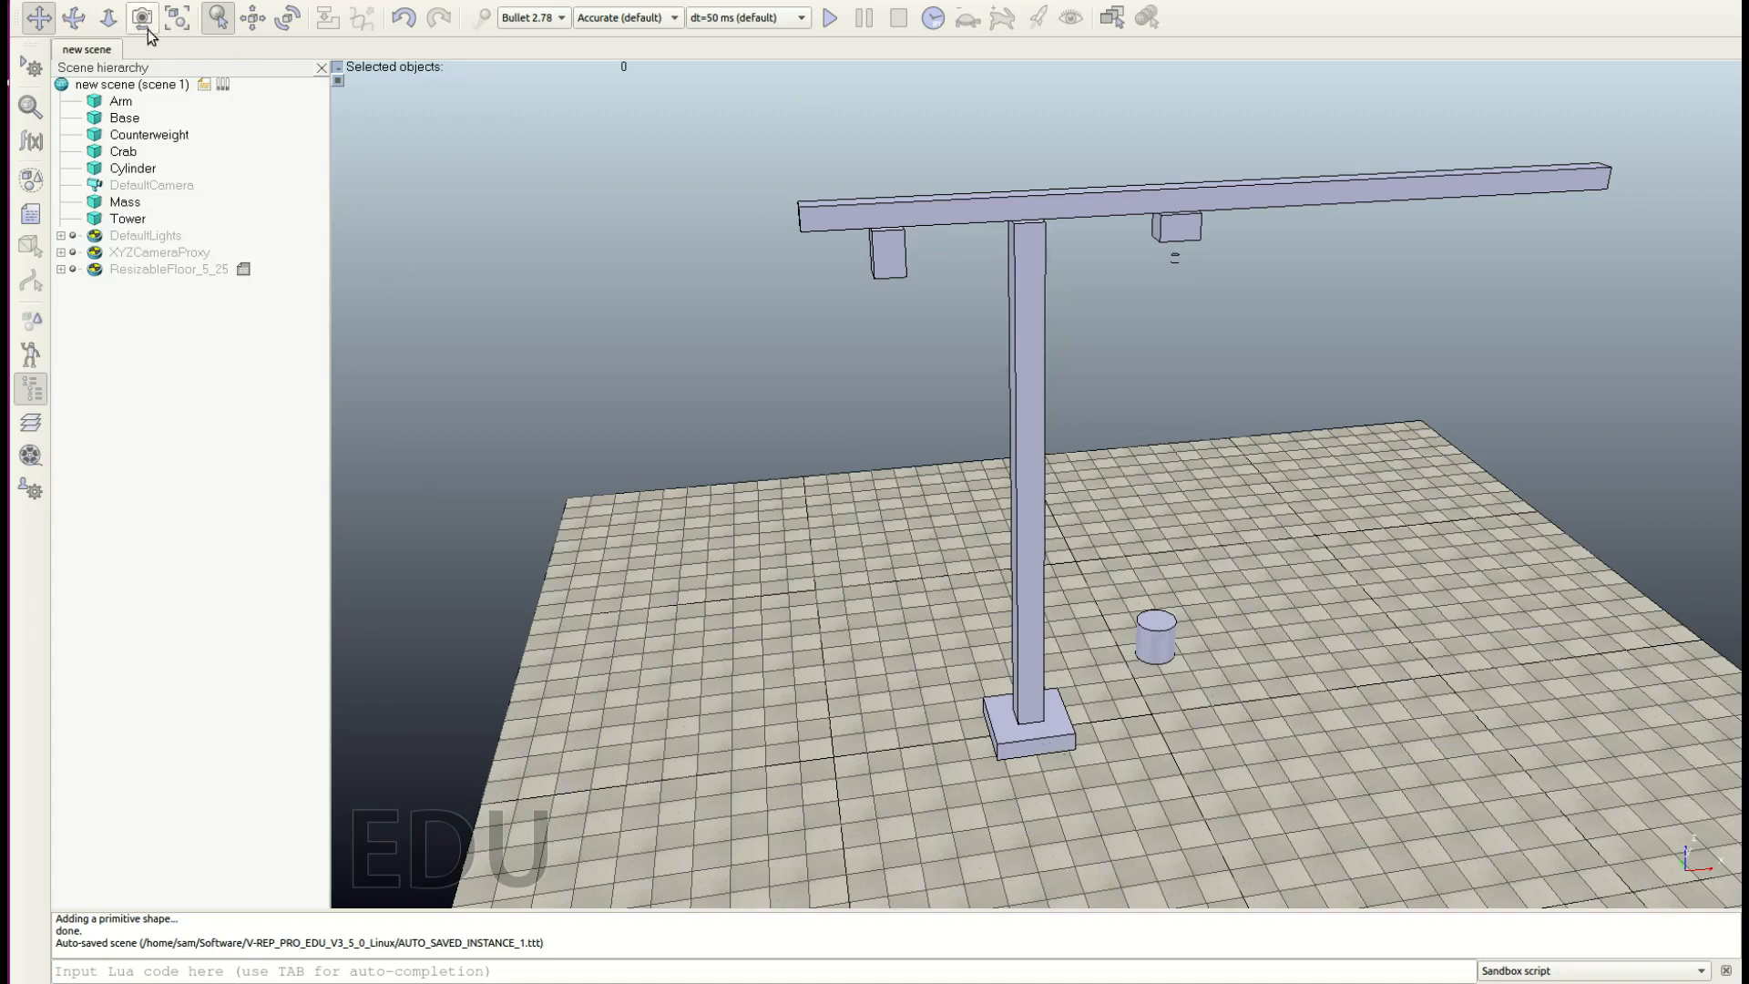
Step: Colour the Base dark grey by setting its ambient/diffuse saturation to 0.00 and luminosity to 0.36
click(127, 120)
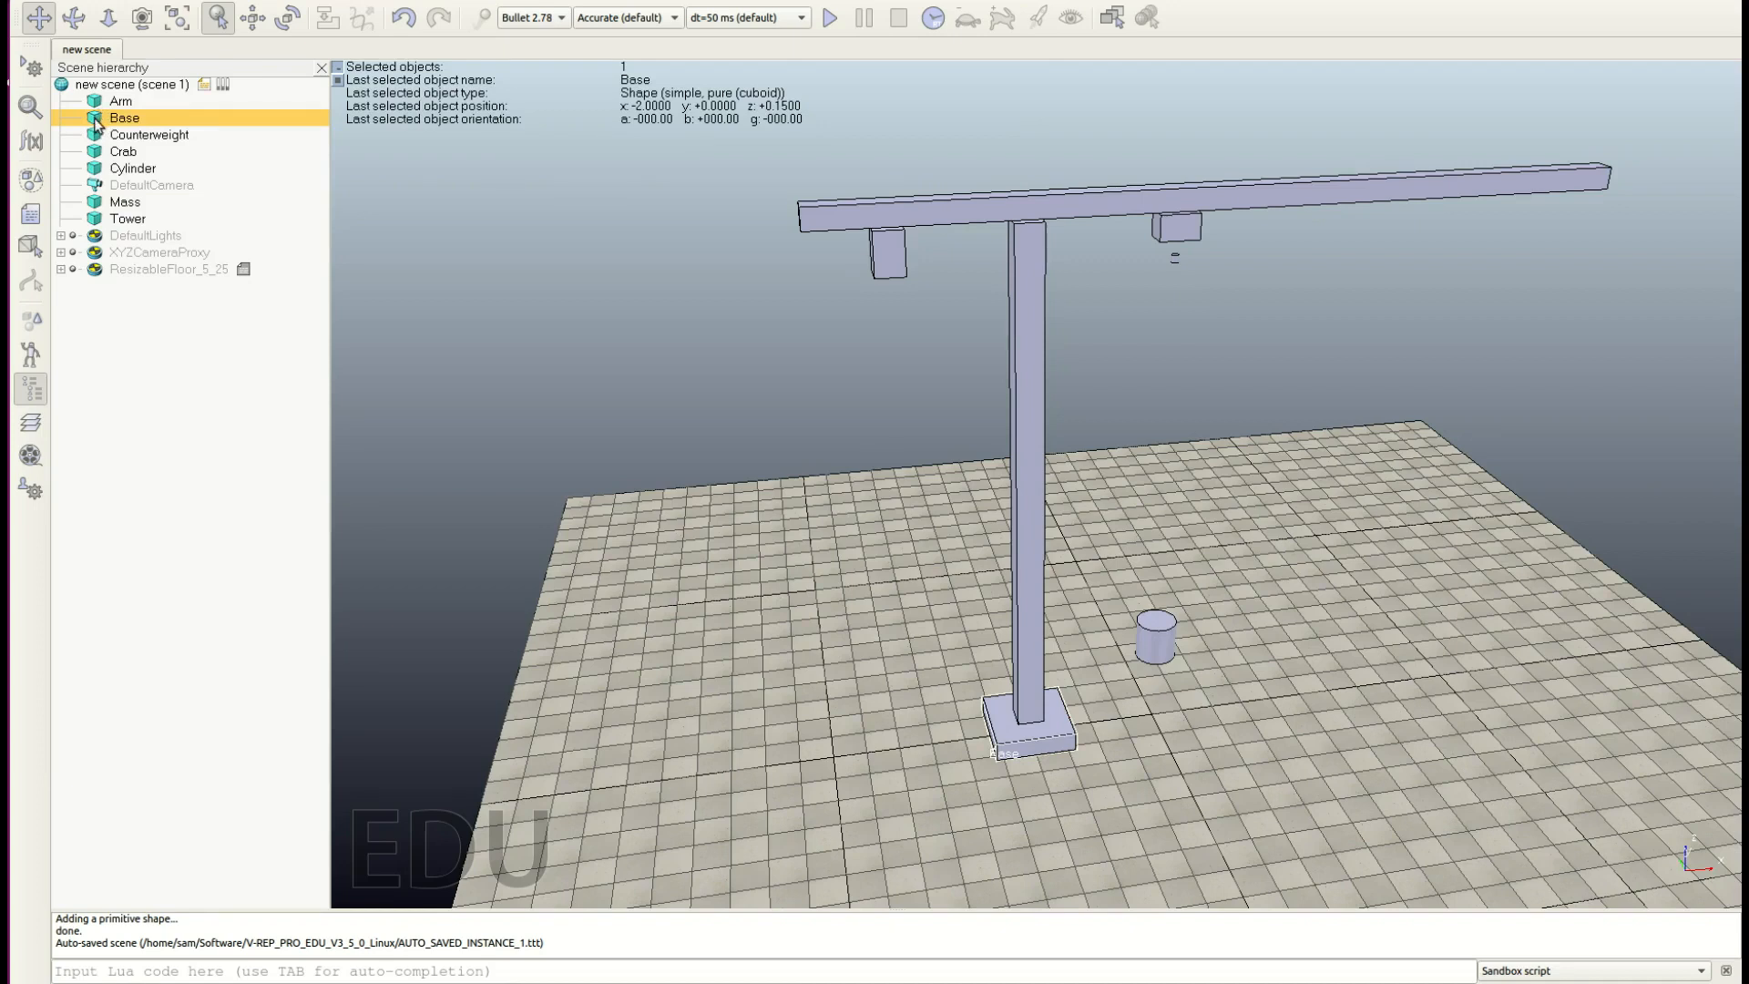
double_click(96, 125)
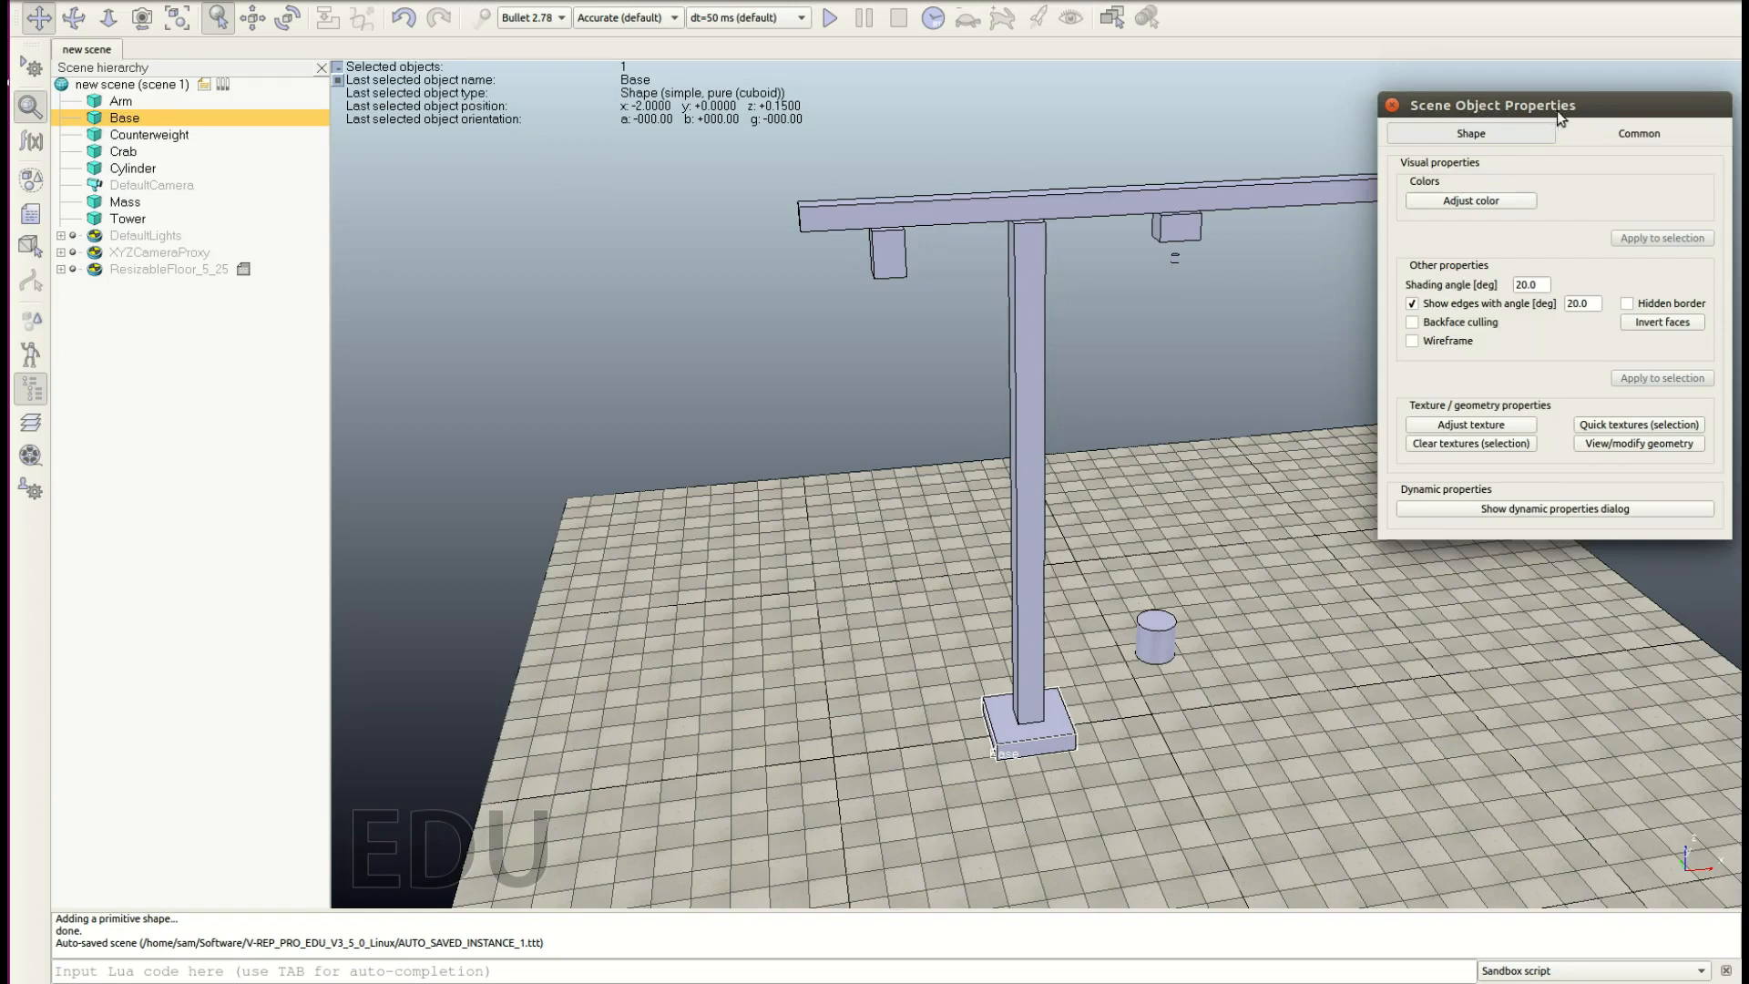
click(1456, 204)
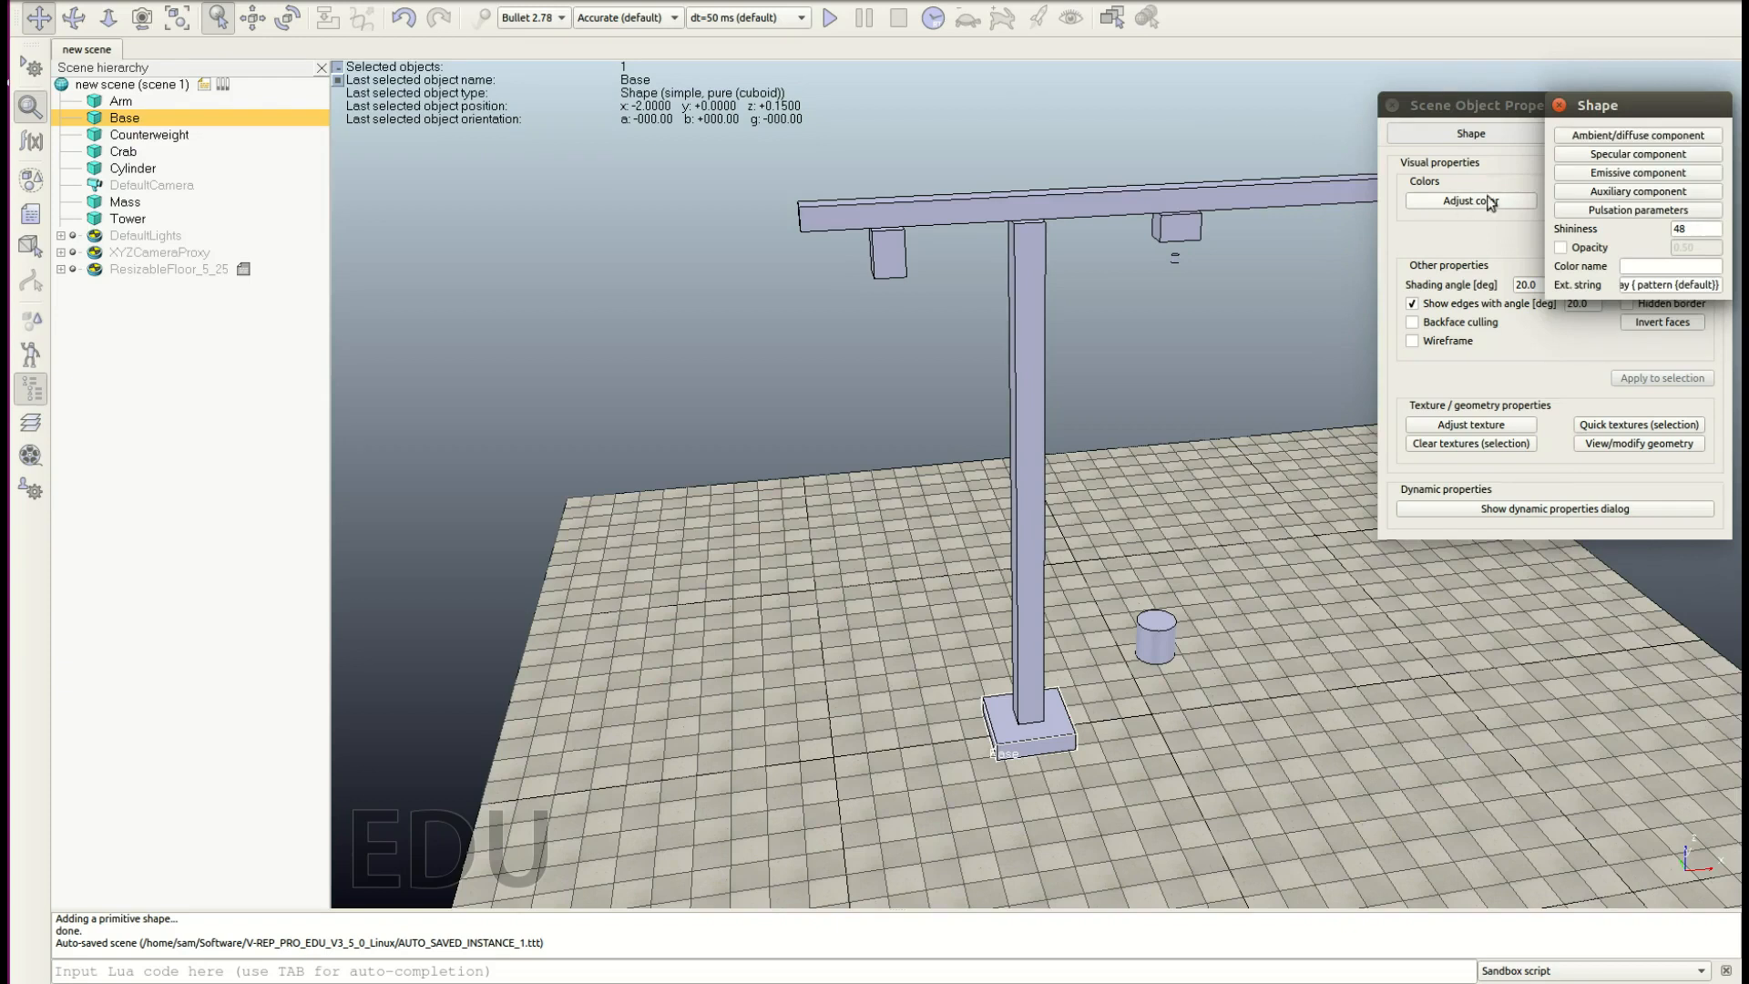
click(1640, 143)
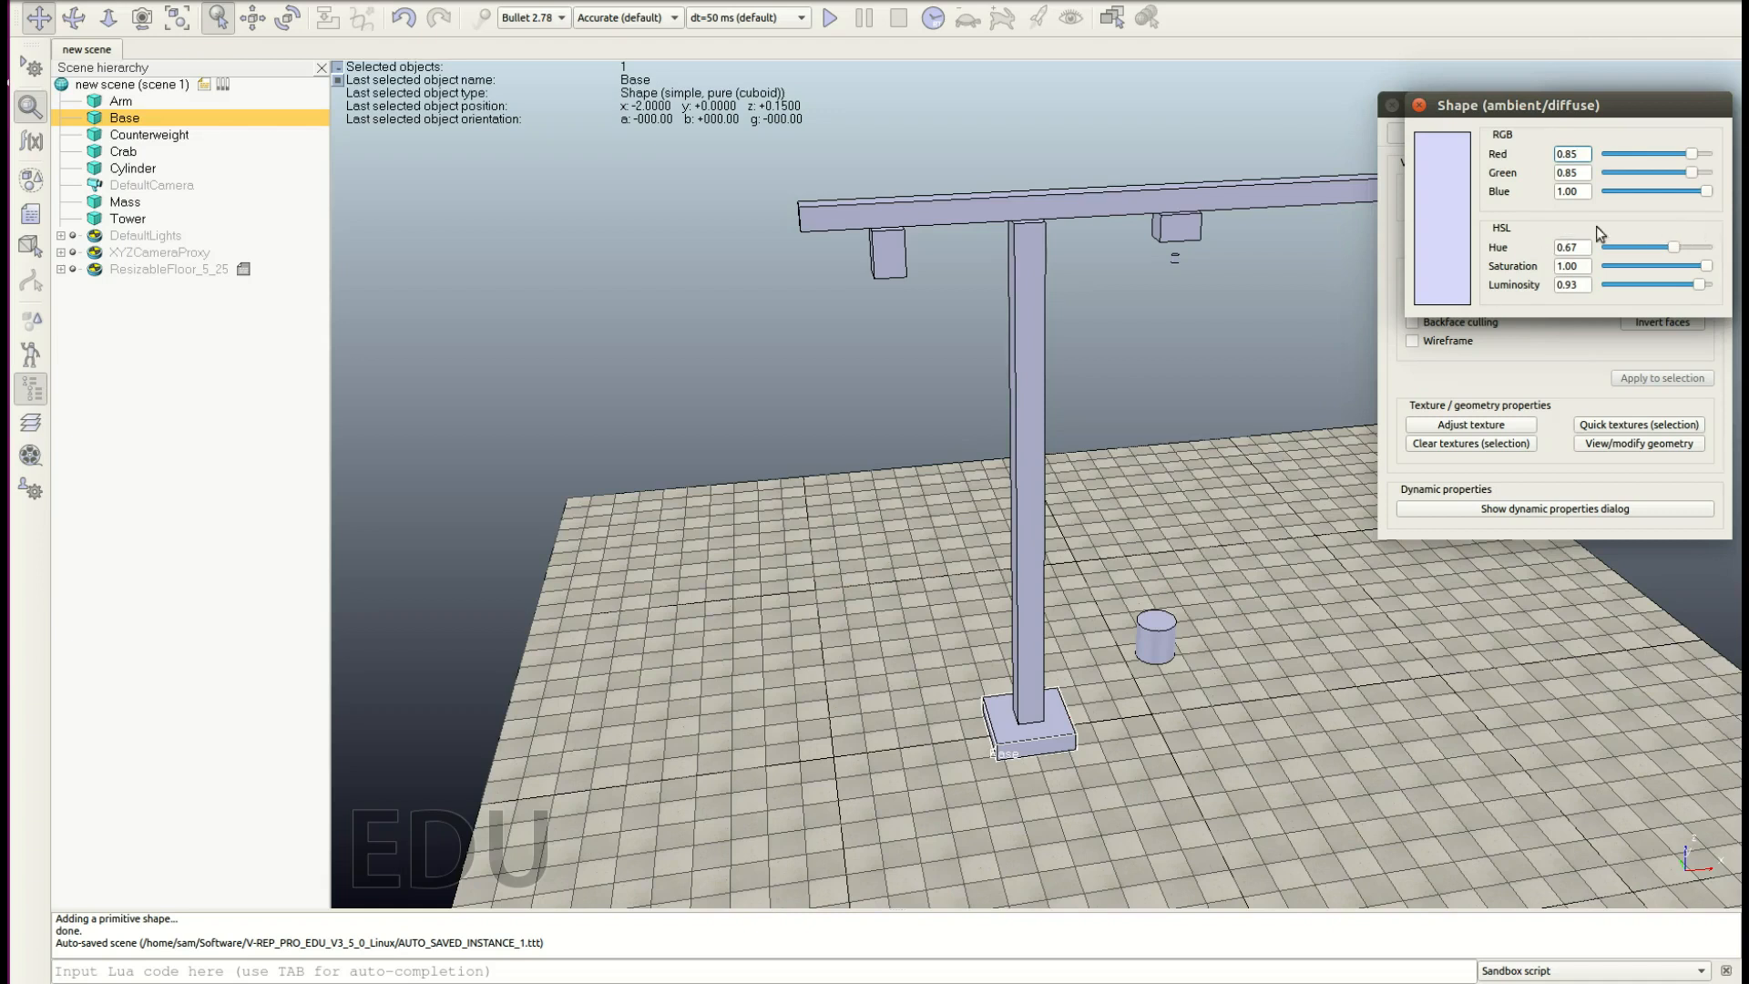
drag(1707, 266, 1607, 270)
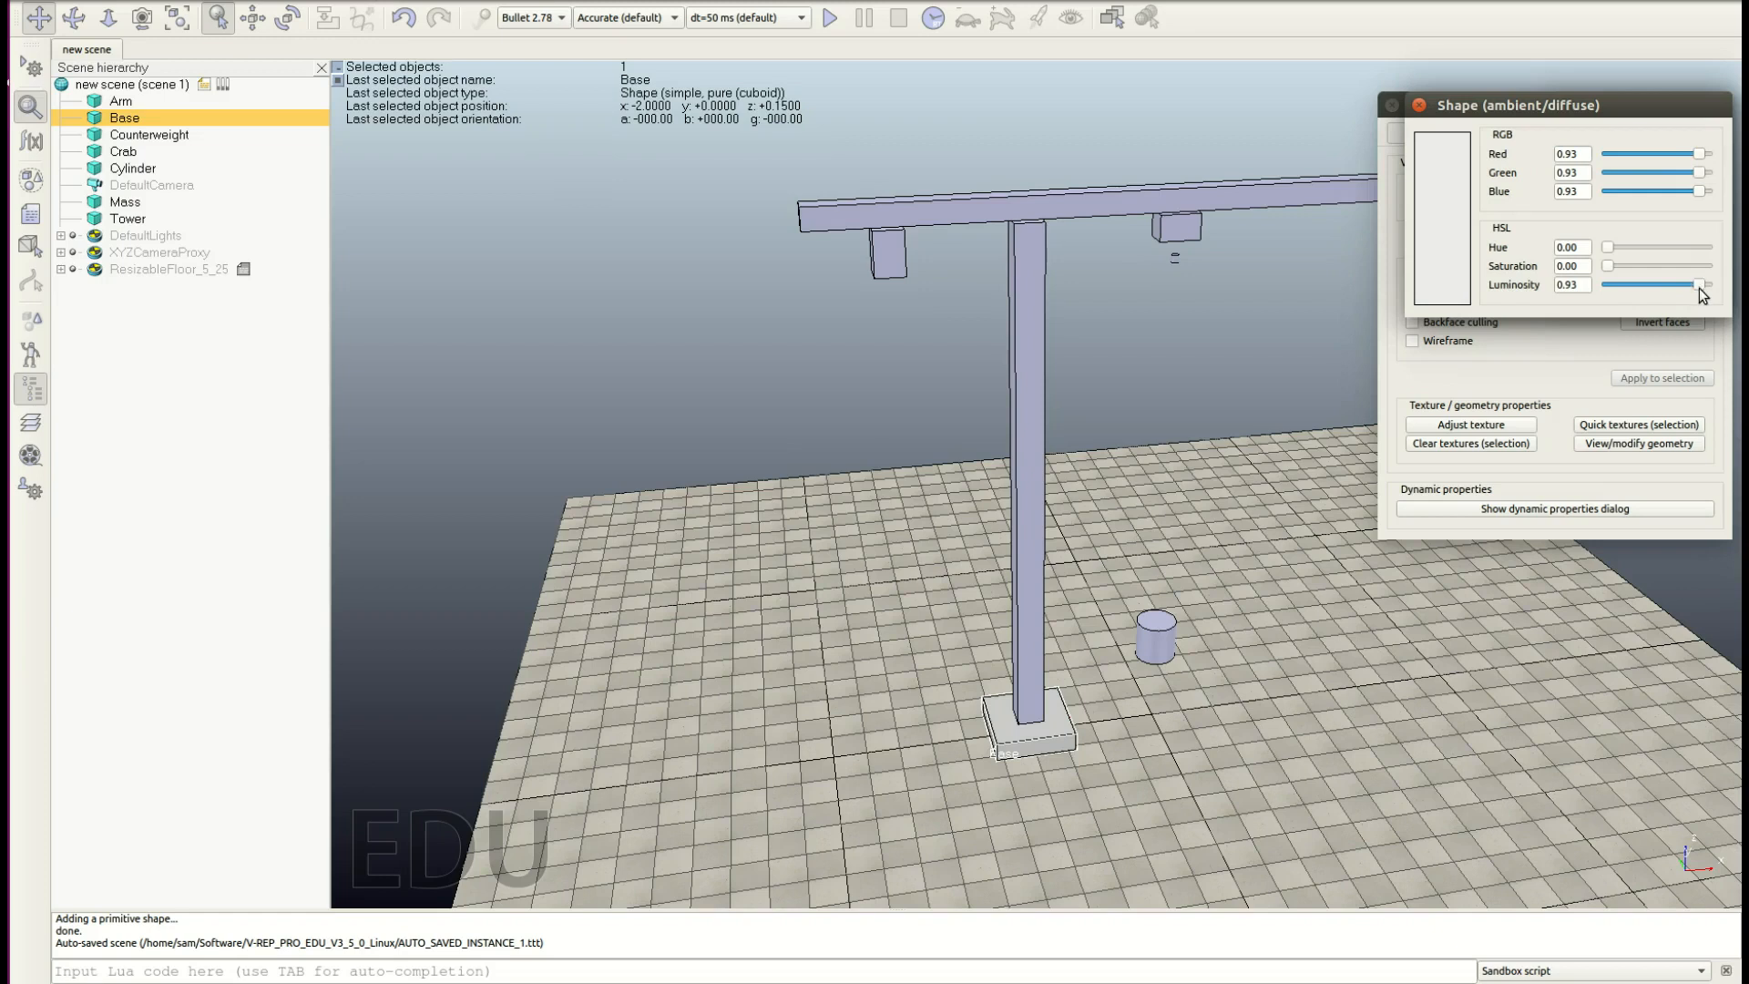
drag(1703, 287, 1648, 281)
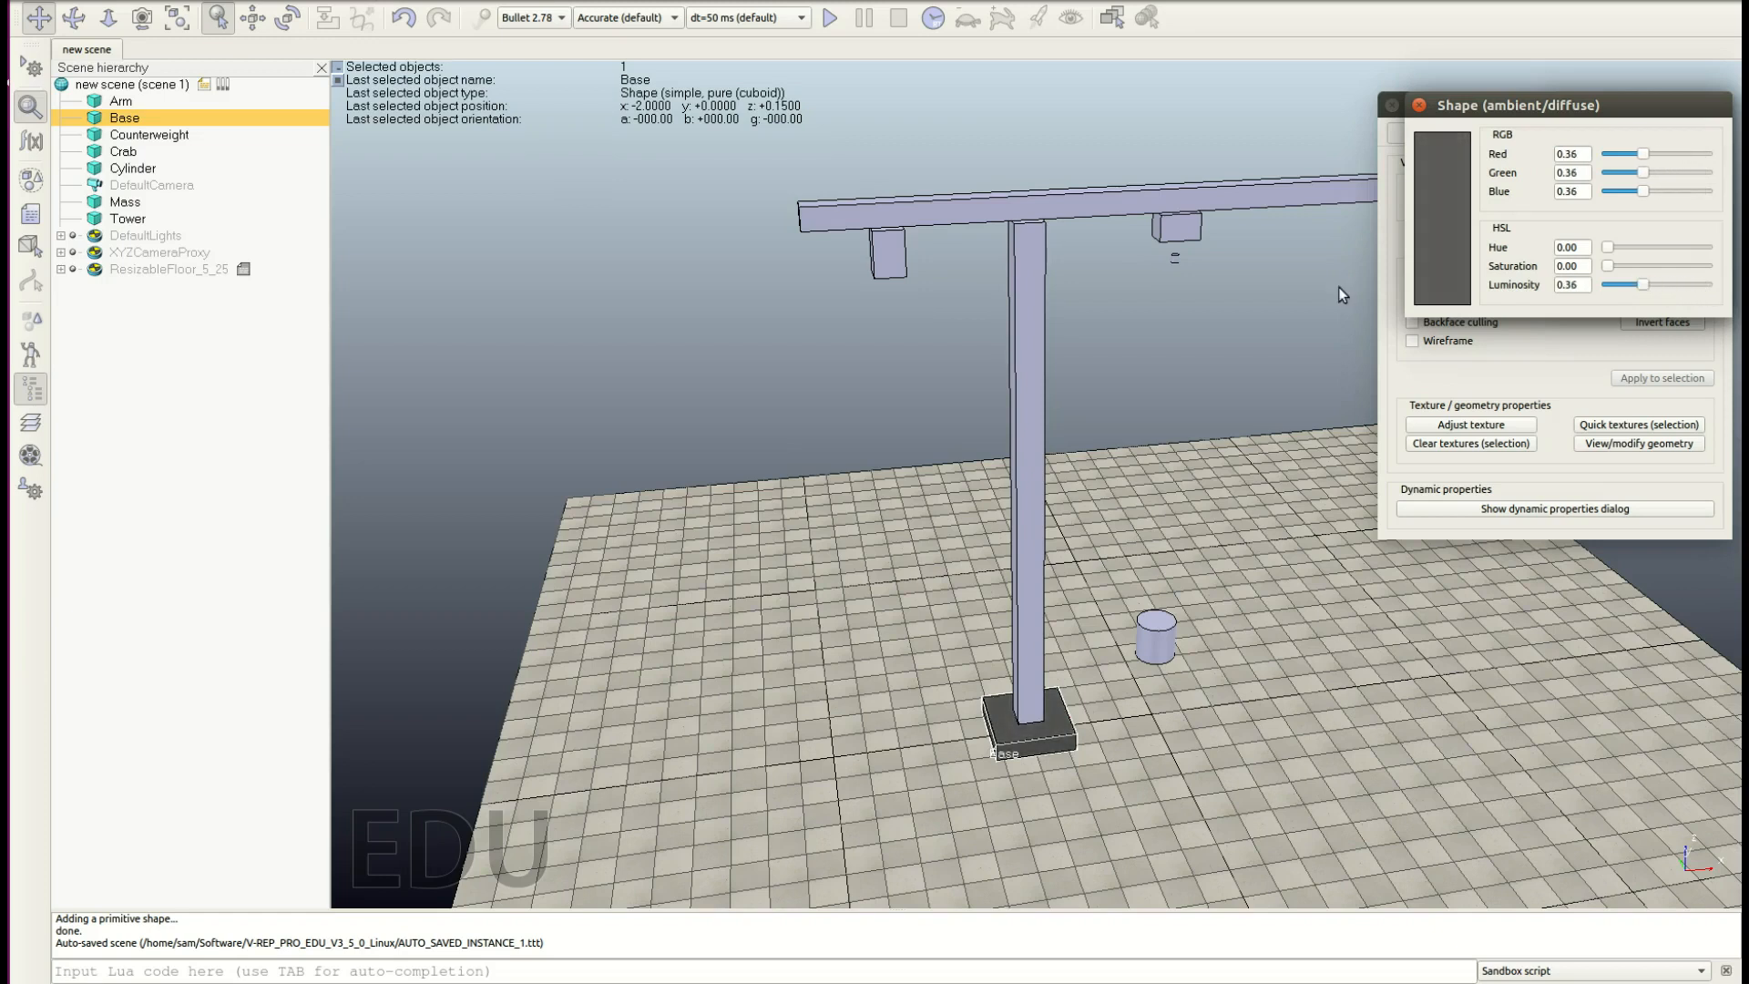
Step: Colour the Counterweight light grey with ambient/diffuse saturation 0.00 and luminosity 0.80
click(893, 274)
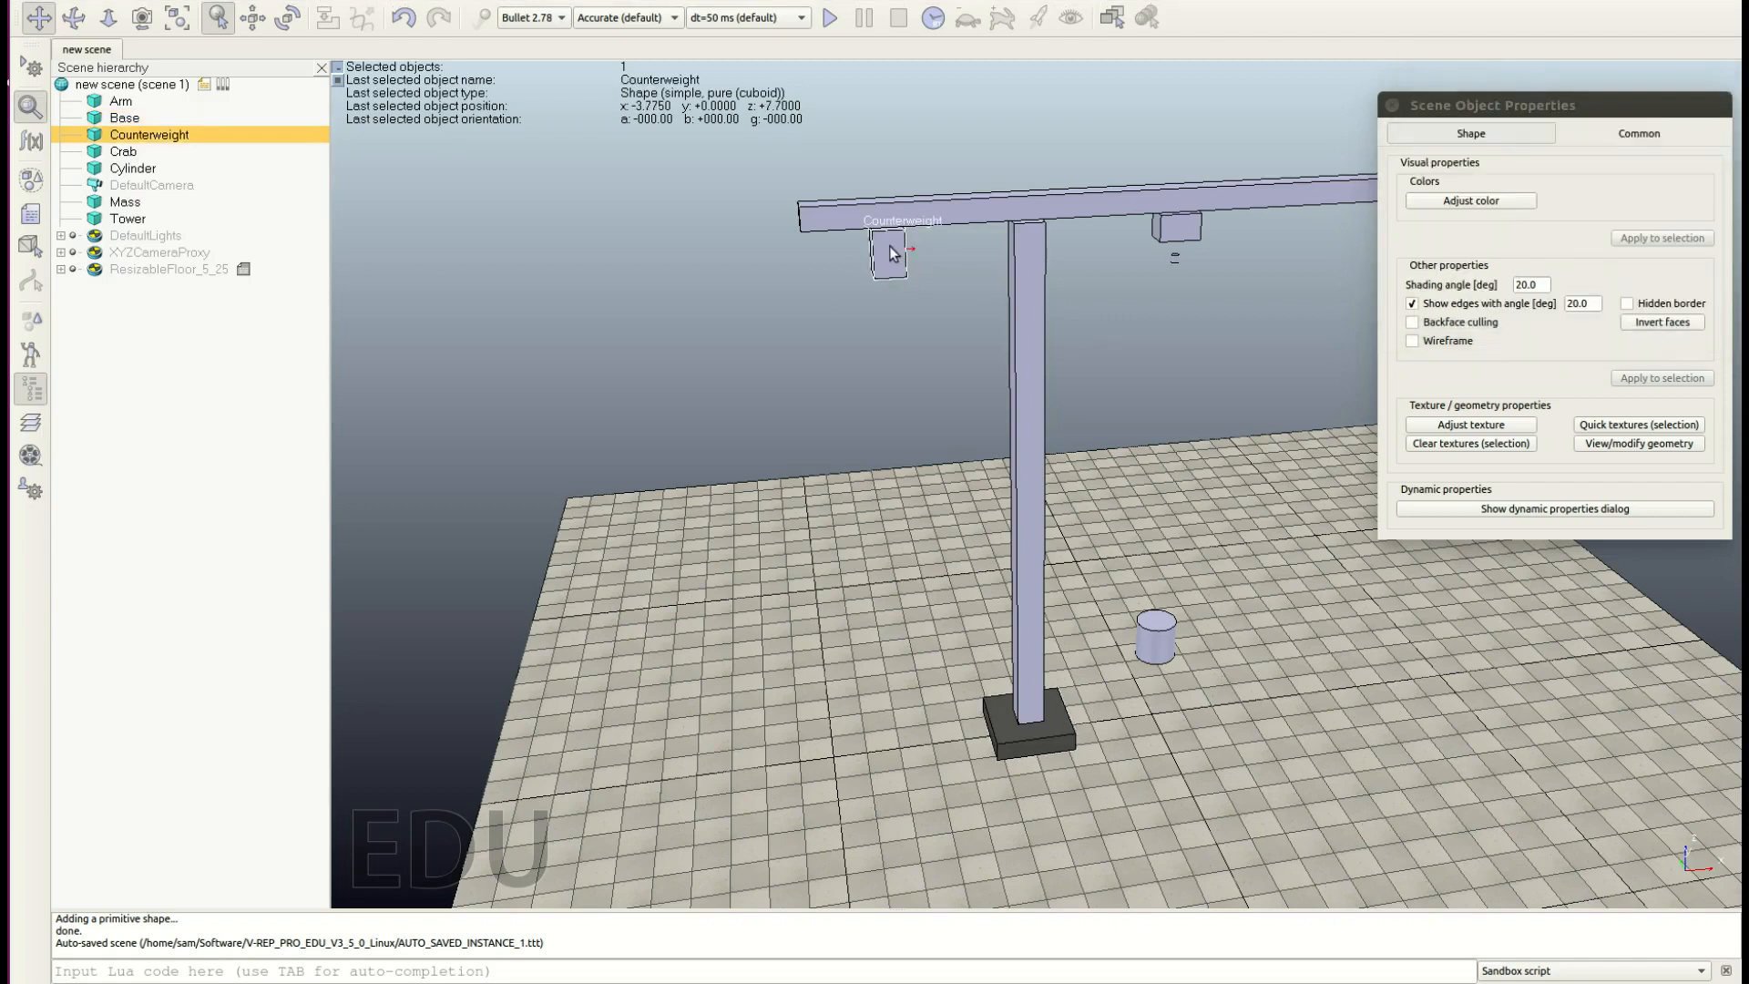
click(1459, 200)
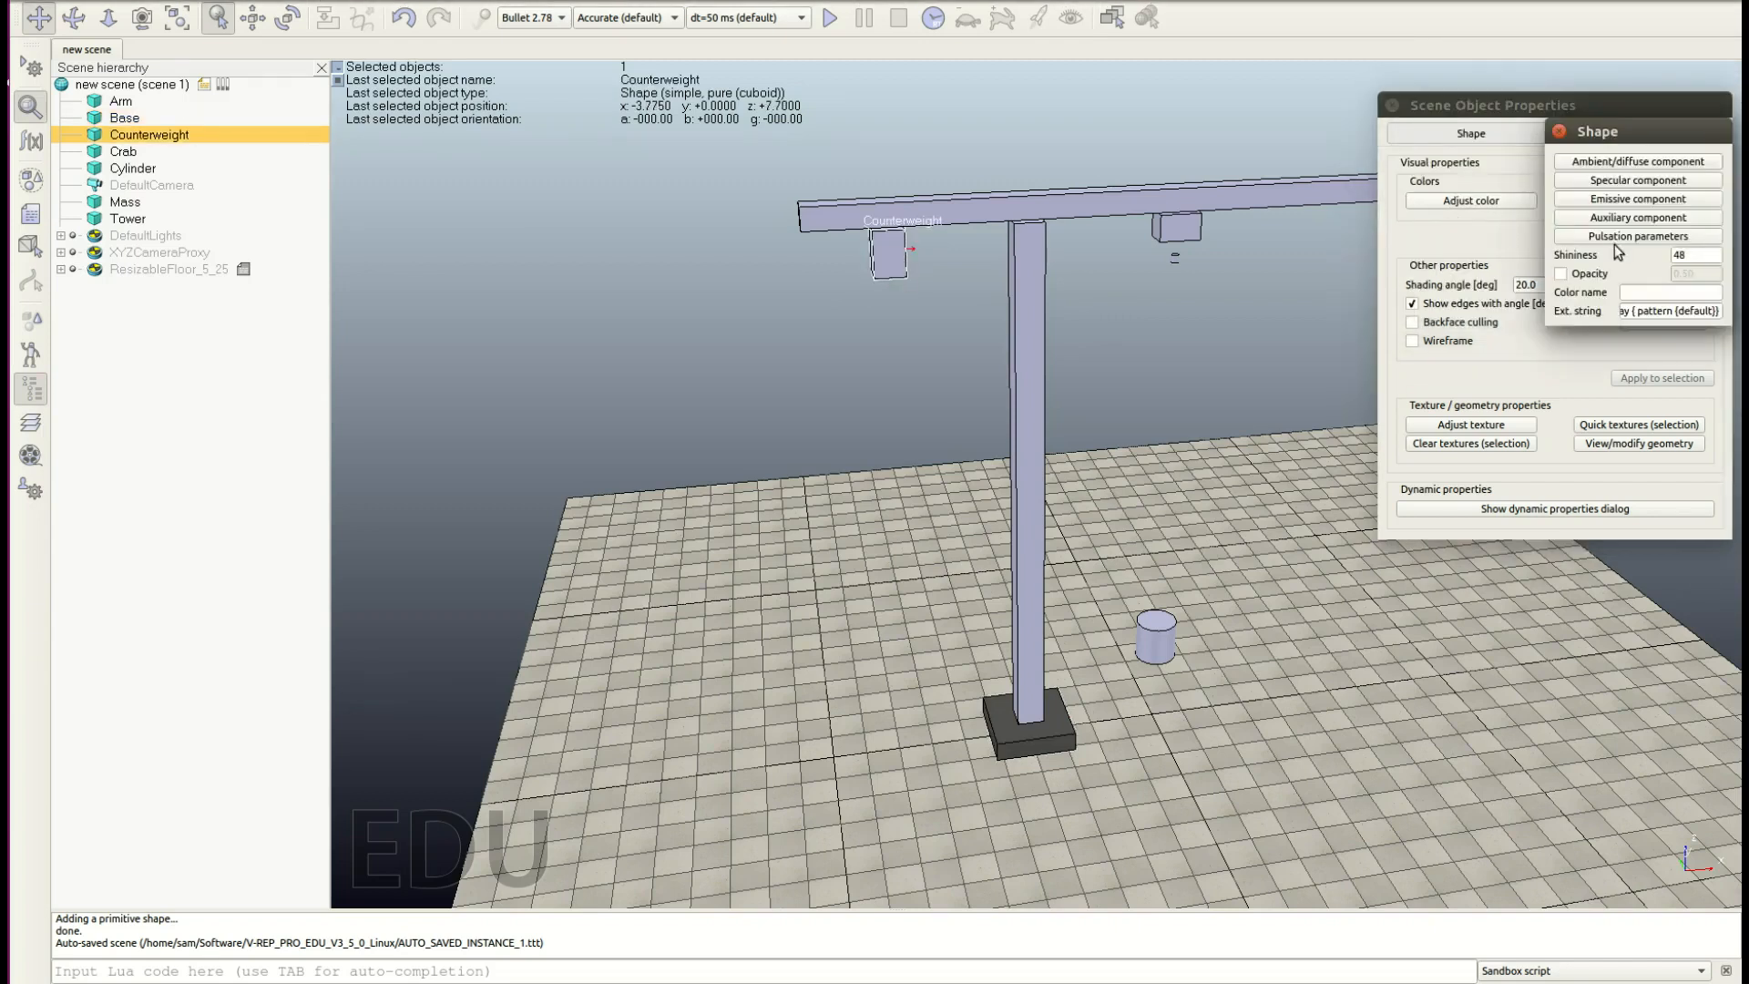
click(1646, 164)
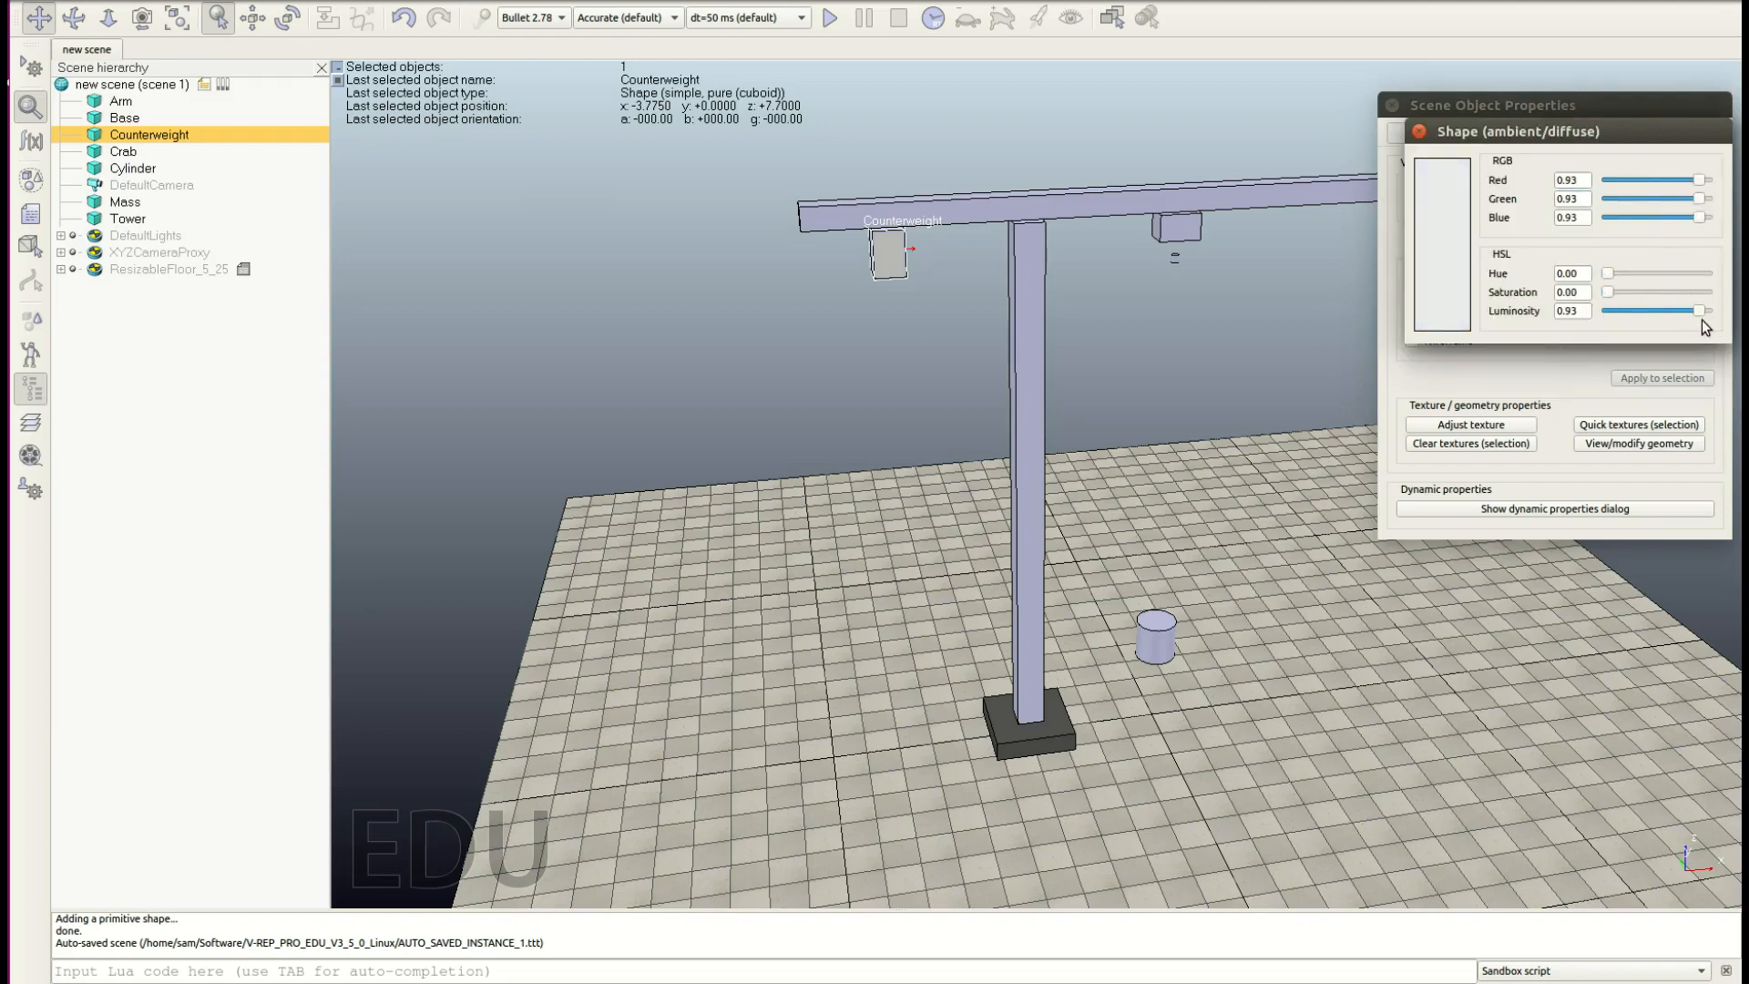
drag(1700, 311, 1687, 311)
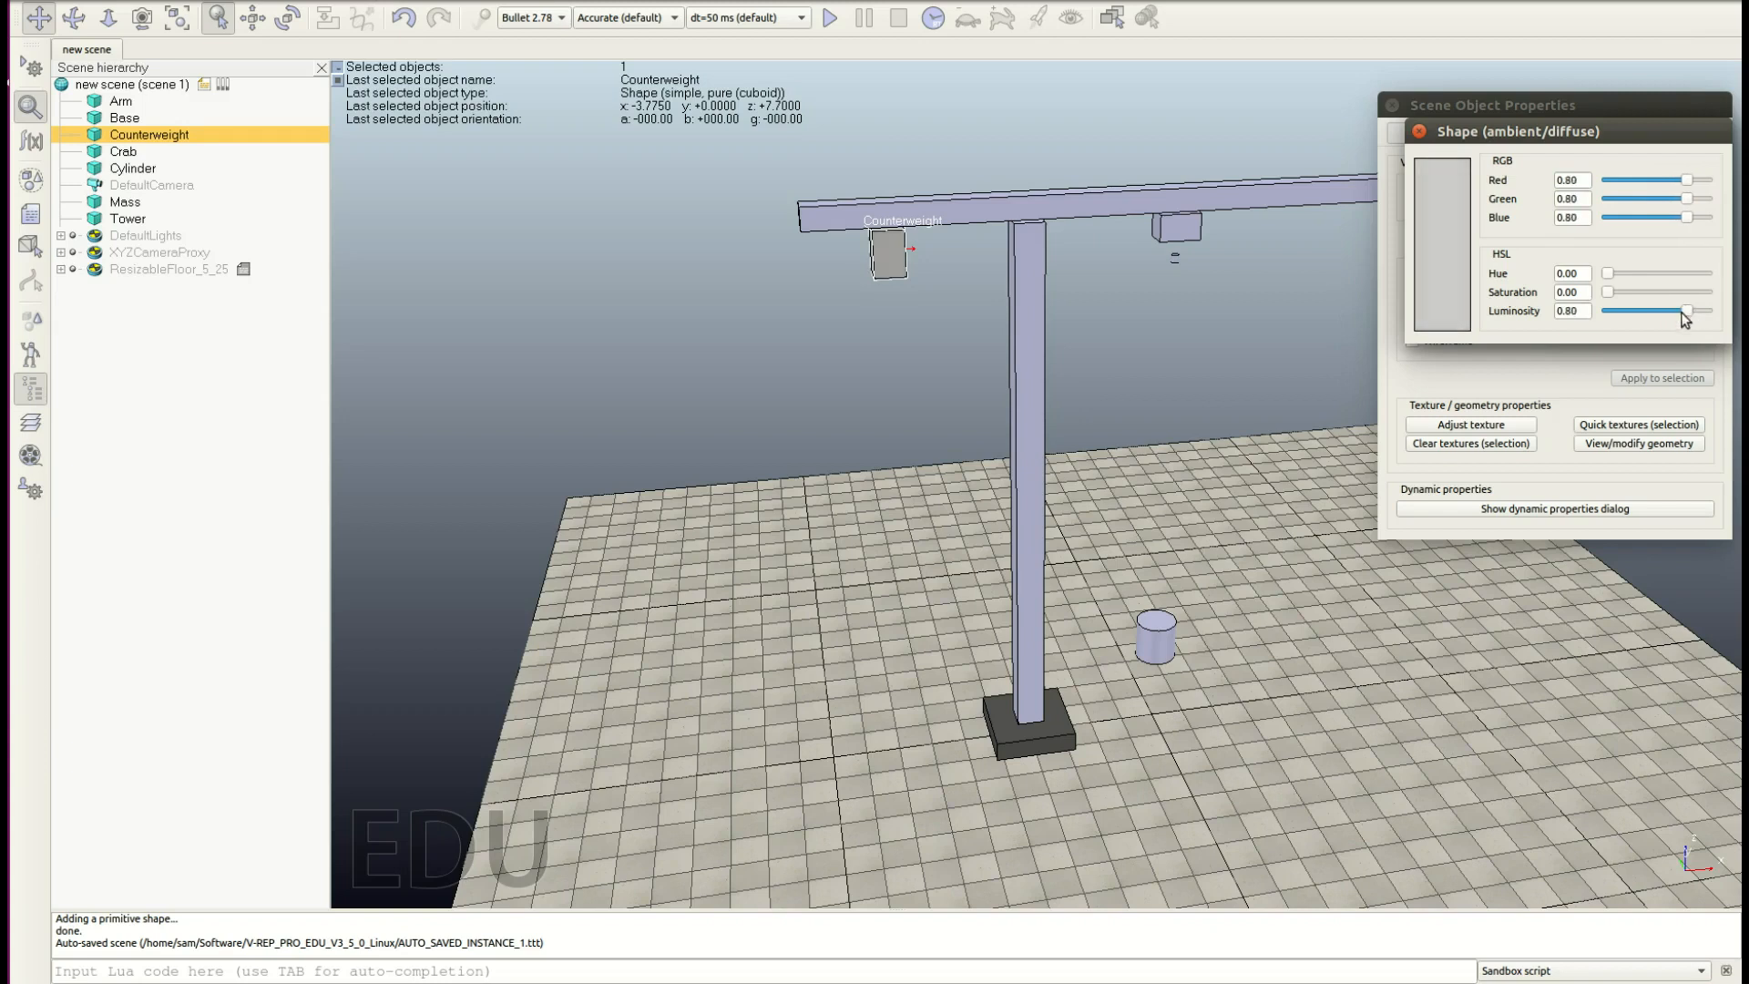
Step: Colour the Tower yellow by setting the blue value of its ambient/diffuse component to 0.00
click(1025, 308)
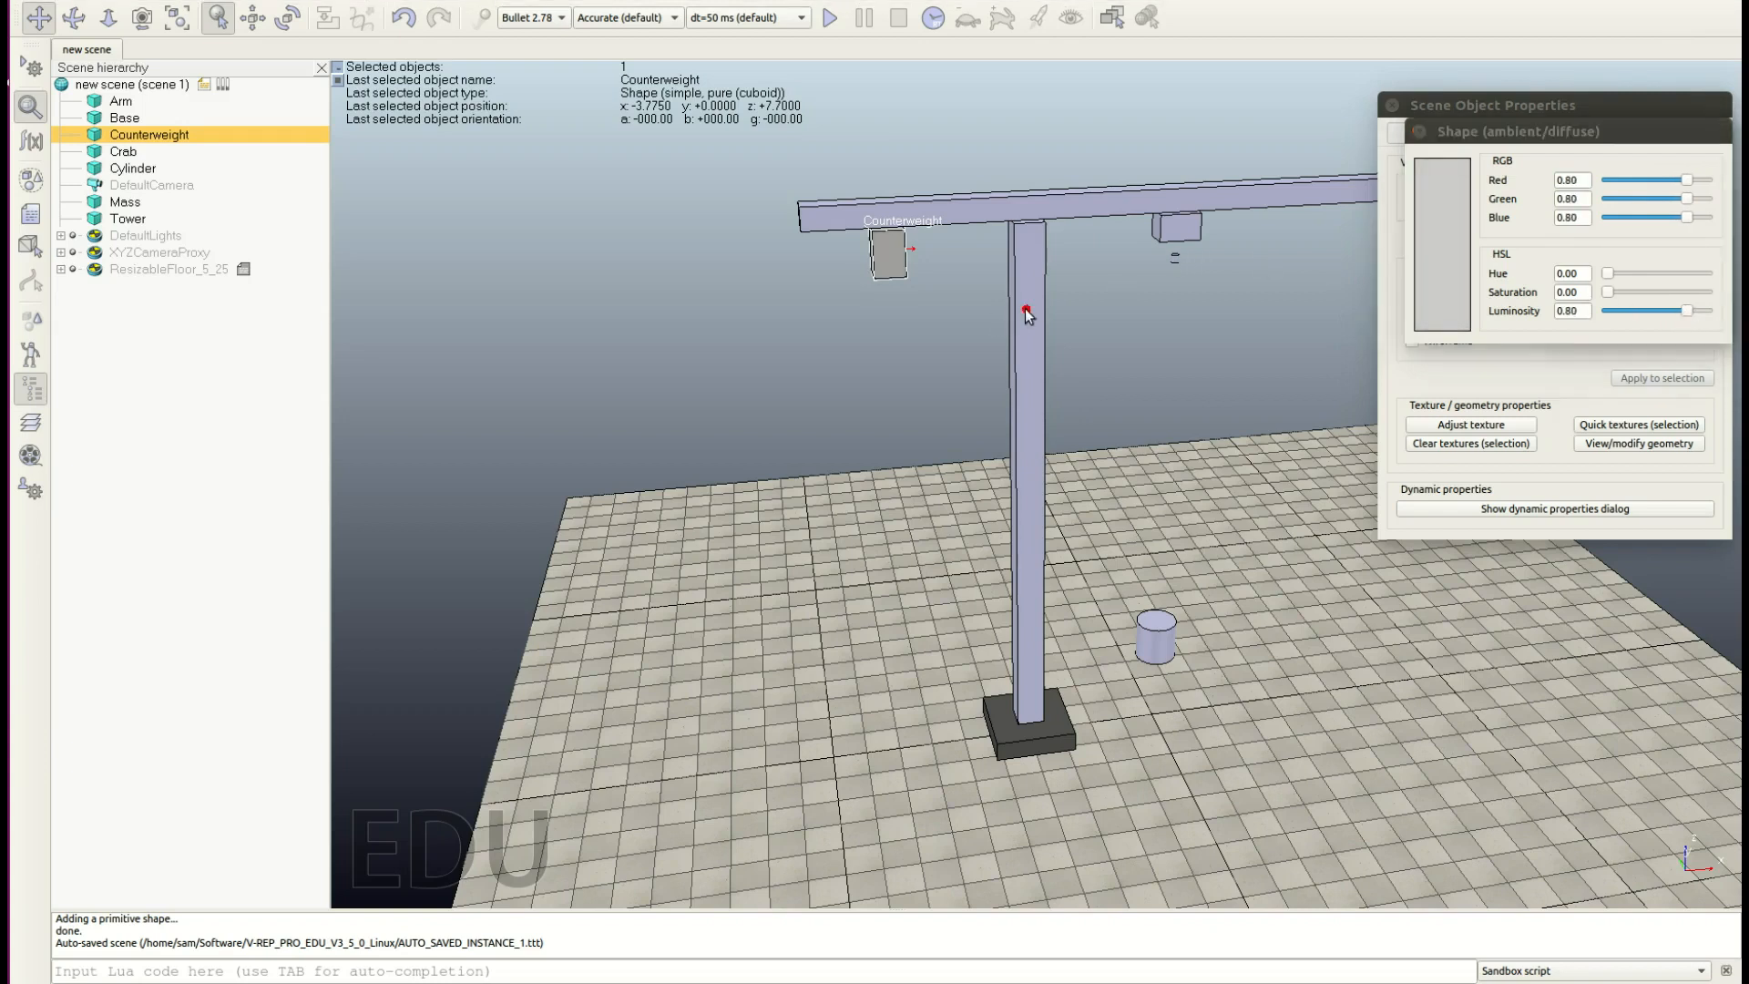
click(1469, 210)
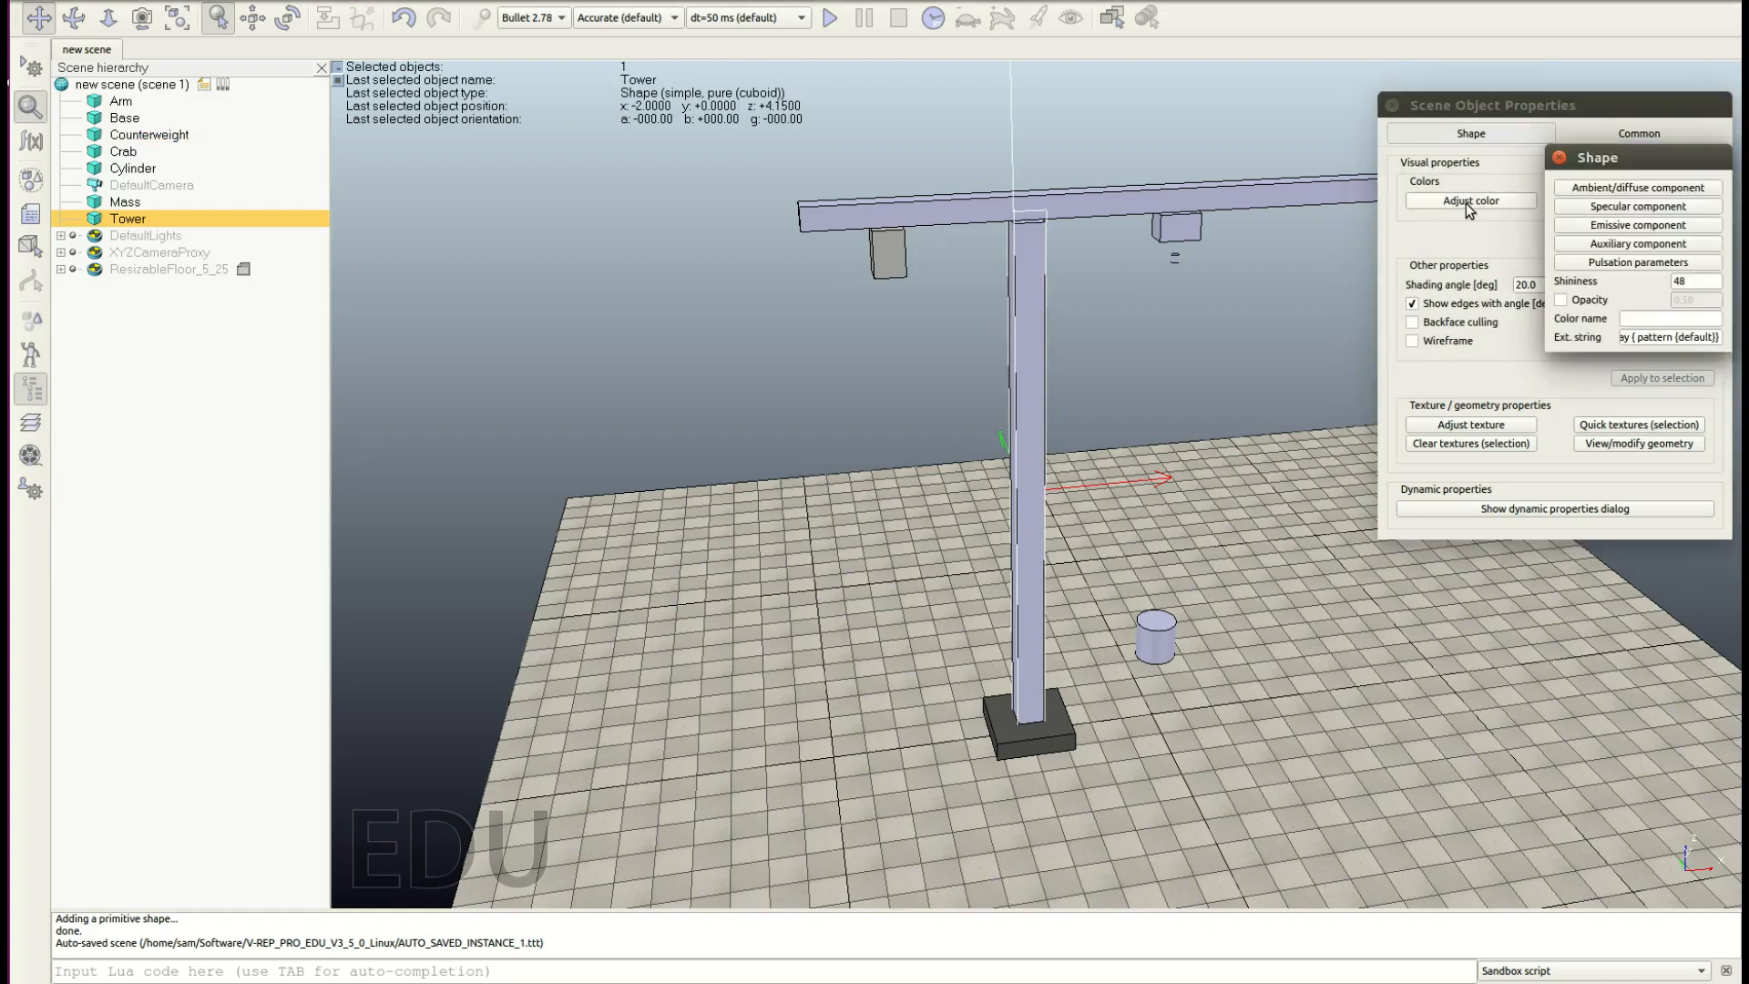
click(1609, 188)
drag(1707, 243, 1583, 247)
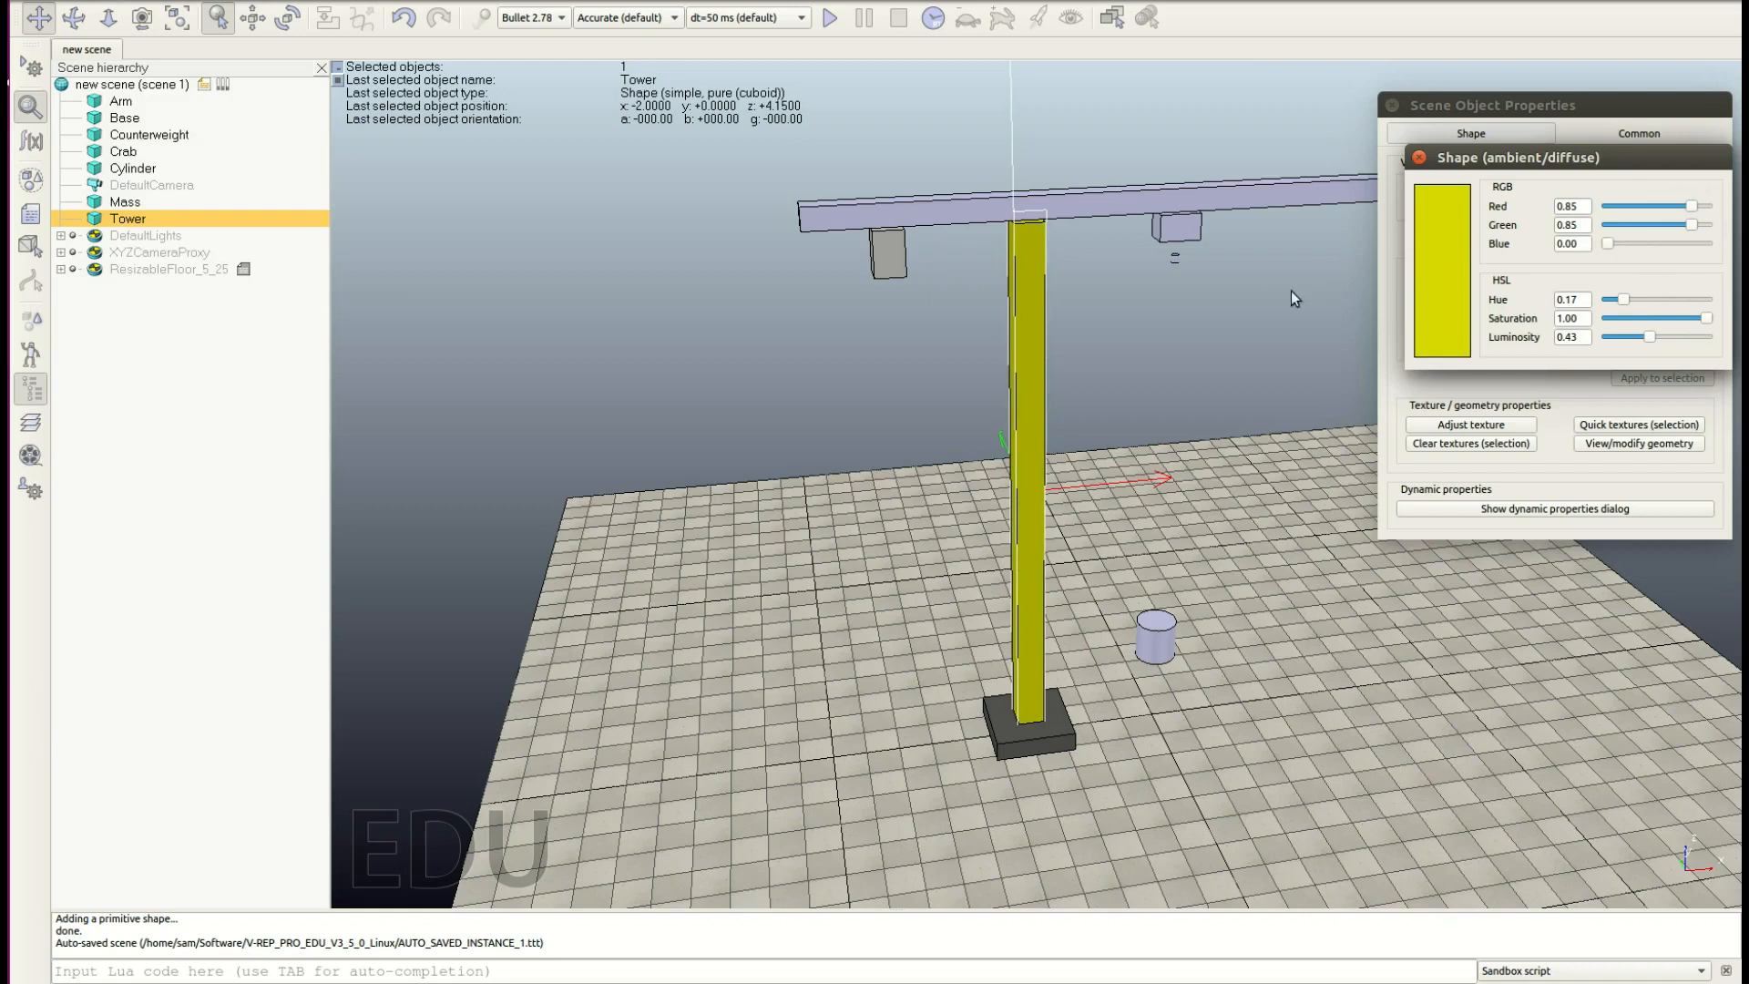
Step: Colour the Arm yellow by setting the blue value of its ambient/diffuse component to 0.00
click(1122, 205)
click(1471, 201)
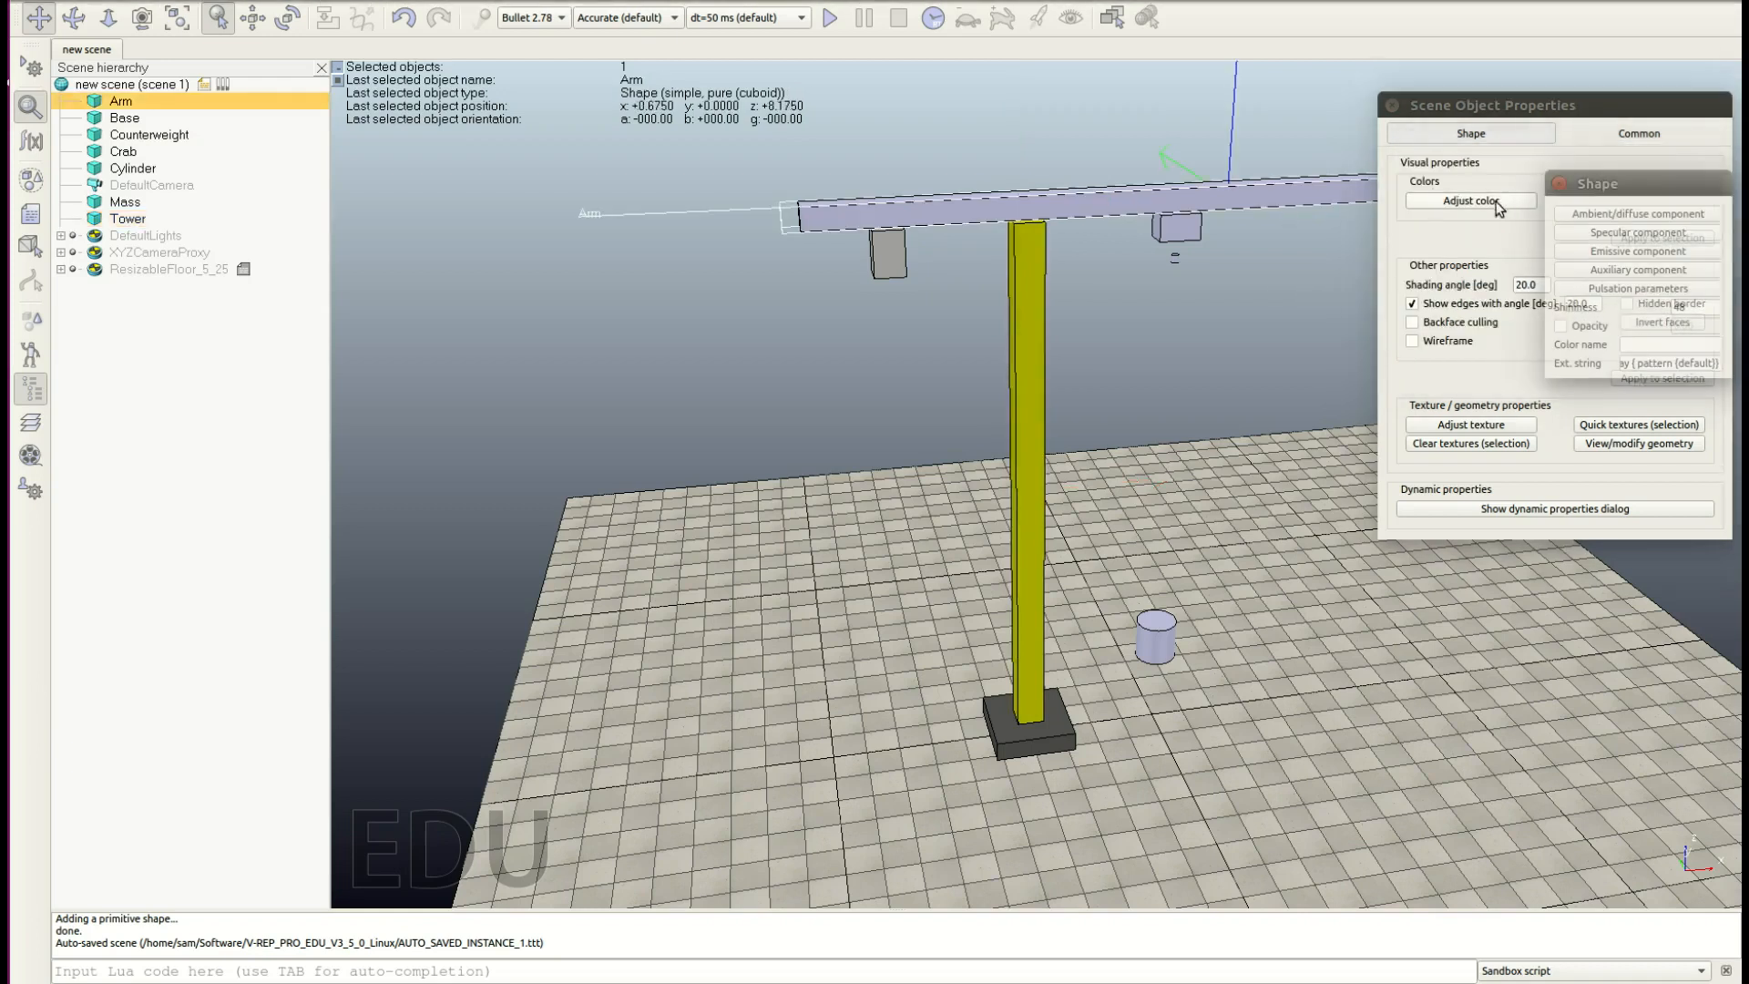
click(1636, 215)
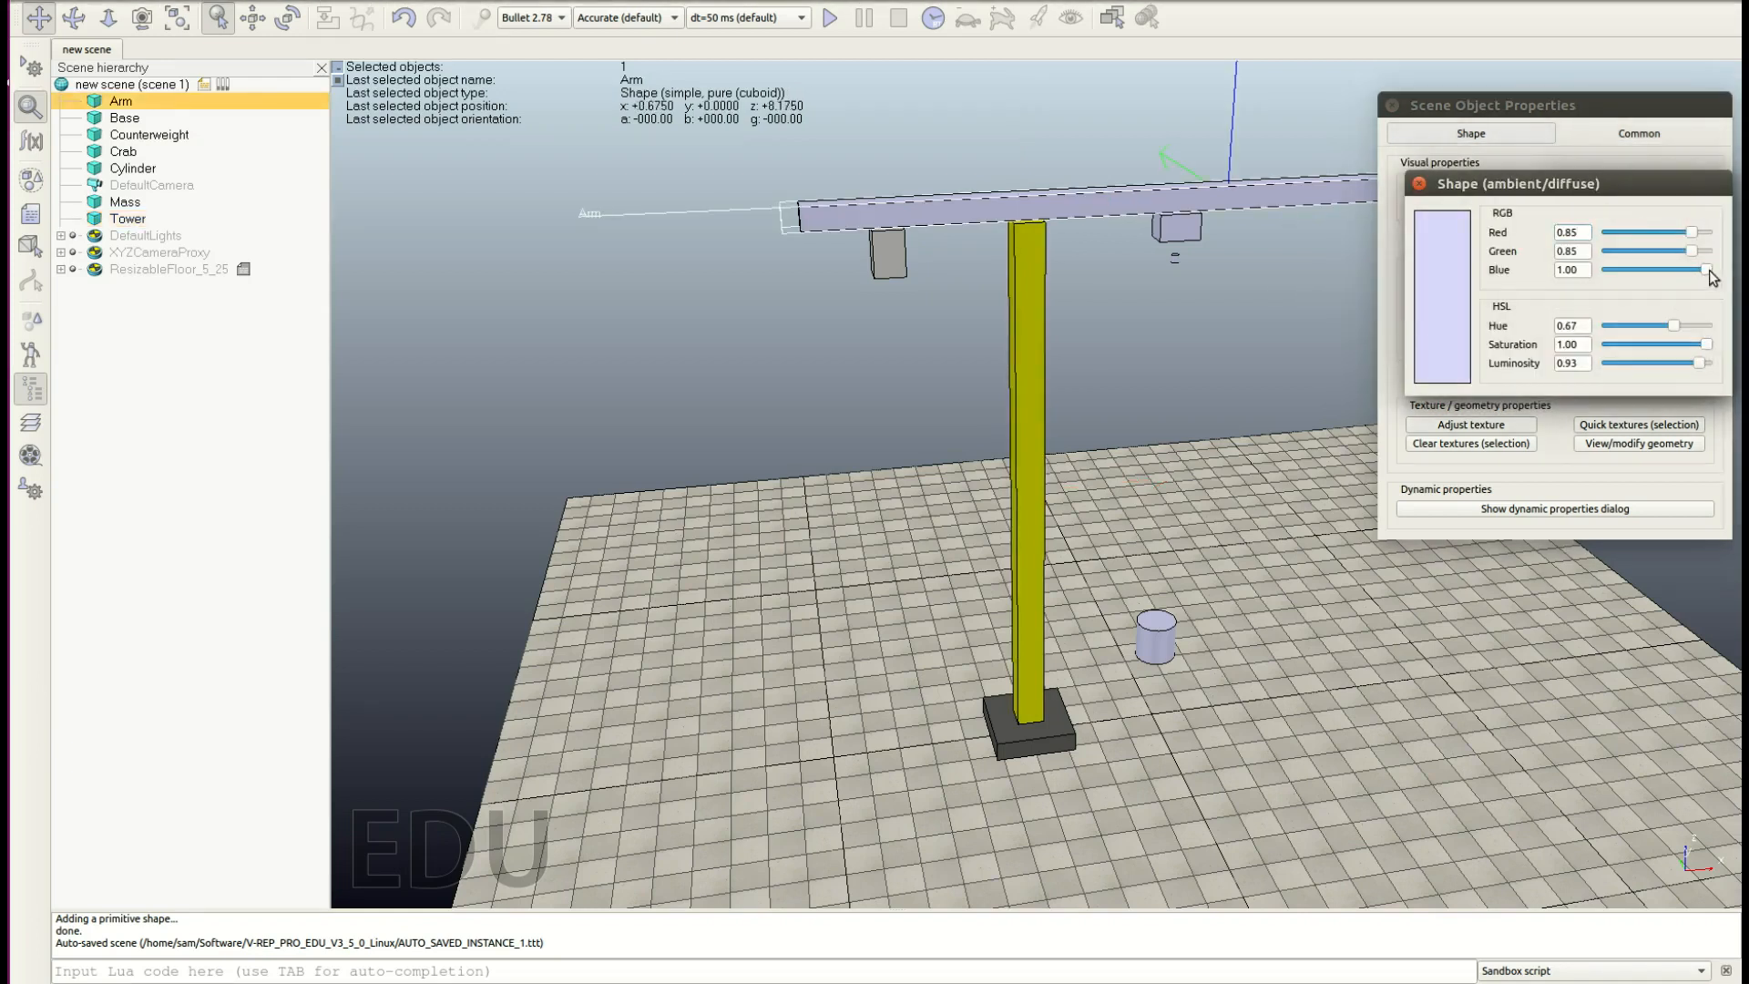
drag(1706, 270, 1517, 260)
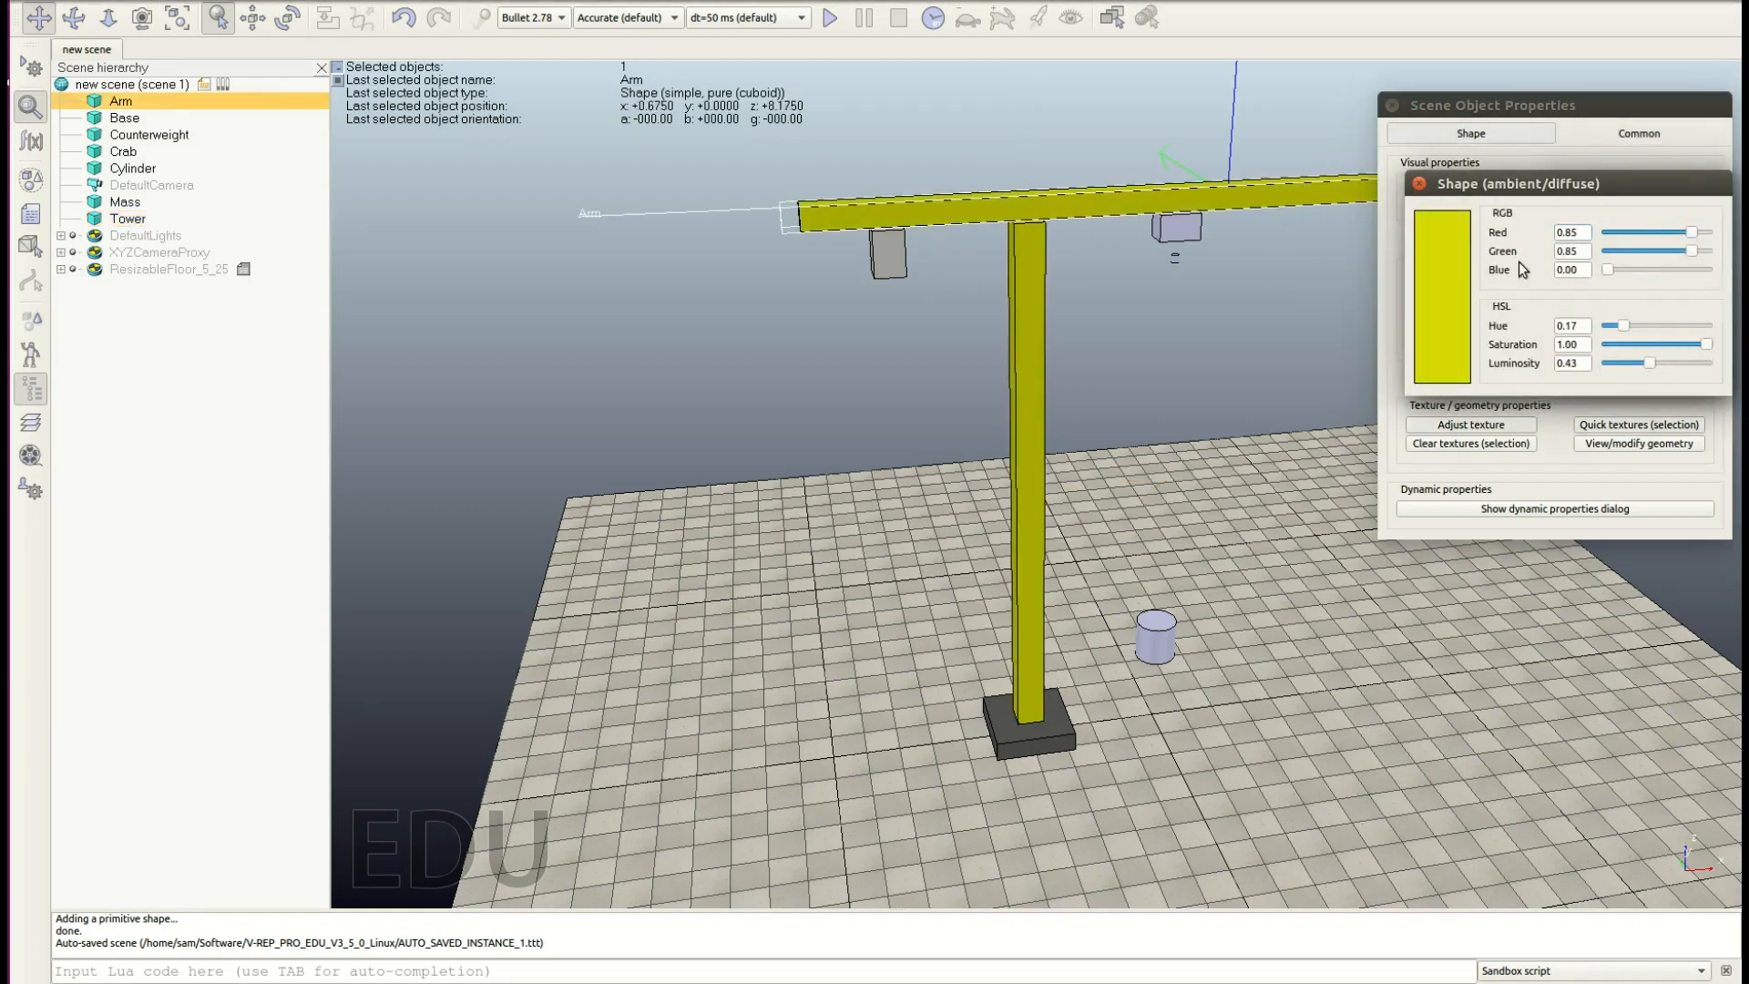
Step: Colour the Crab orange by removing the blue and reducing the green in its ambient/diffuse component
click(1197, 227)
click(1458, 201)
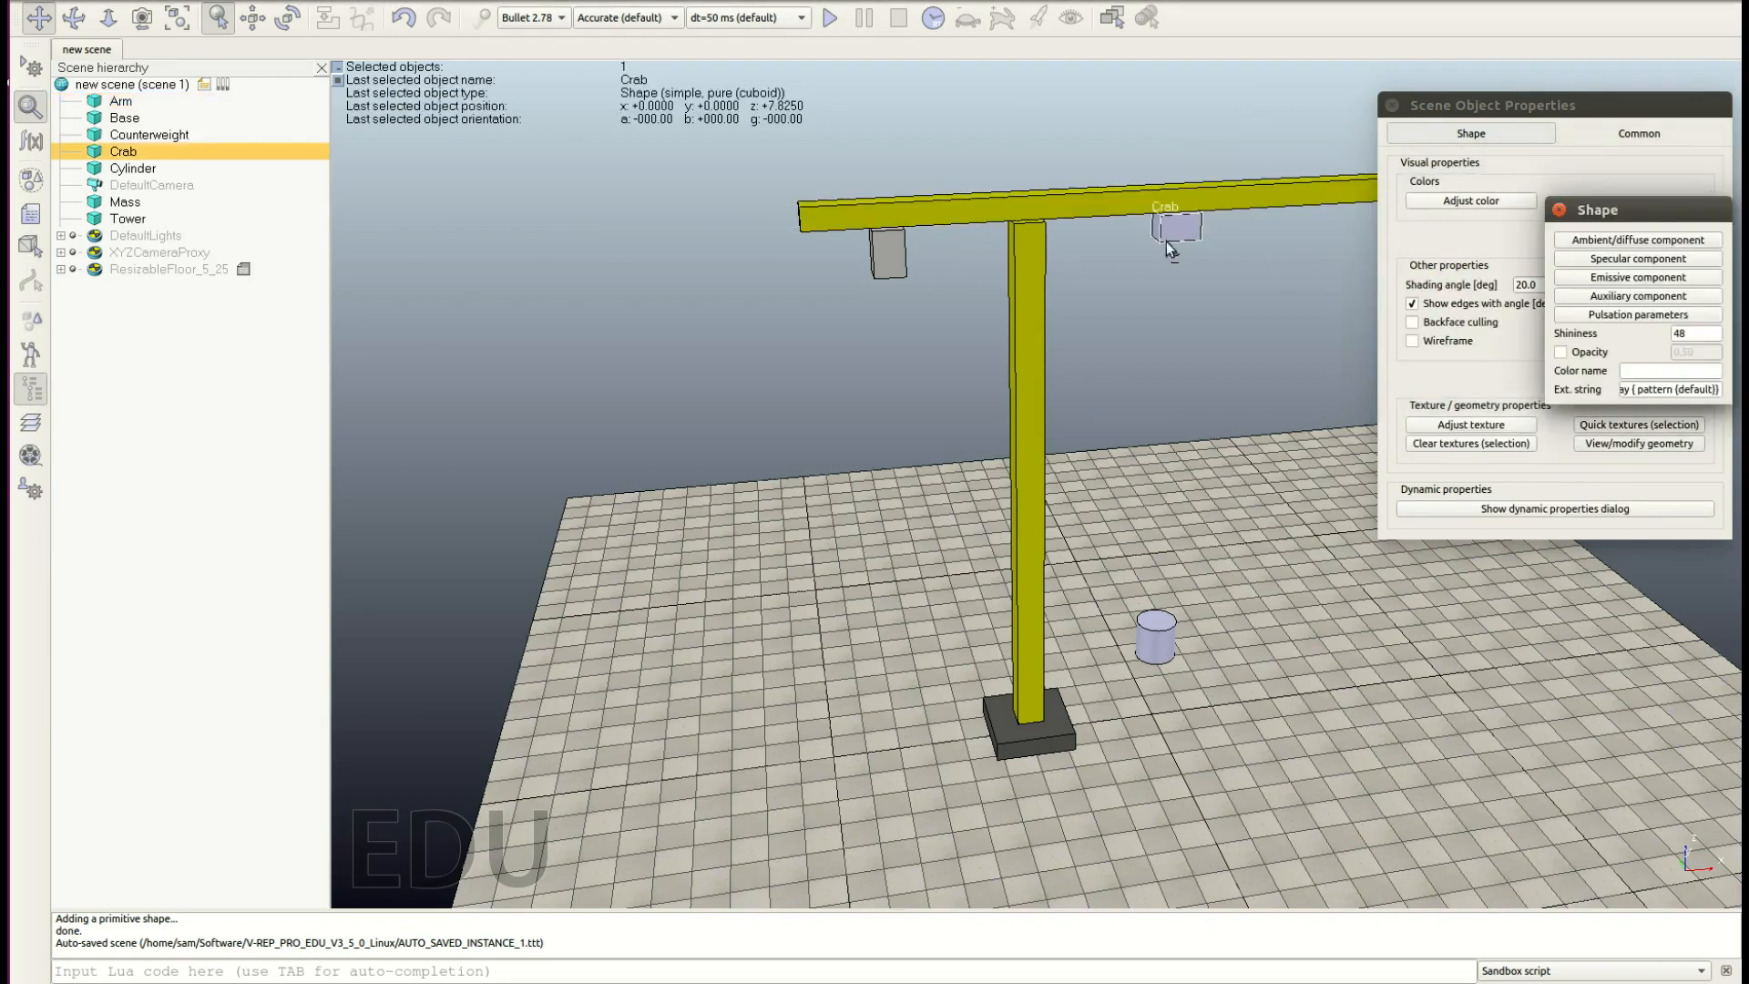
click(1644, 242)
drag(1706, 297, 1565, 297)
drag(1692, 277, 1659, 277)
click(1308, 320)
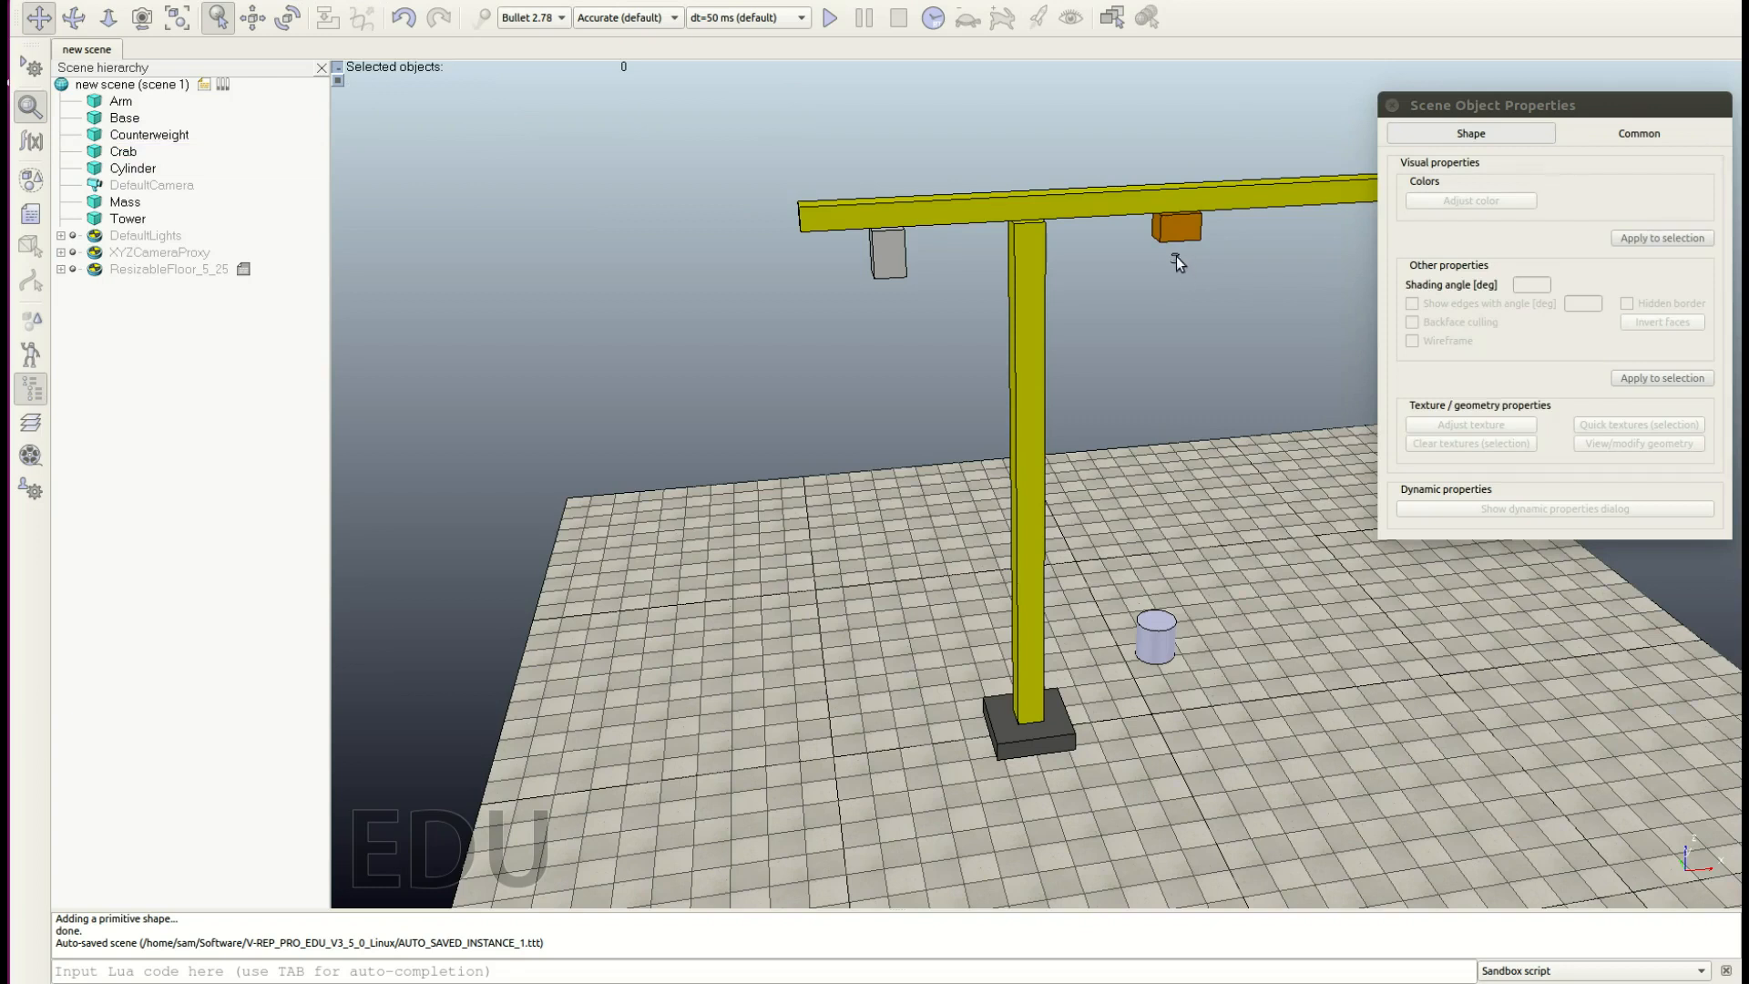
Step: Colour the Mass red with ambient/diffuse green and blue at 0.00, and close the object properties
click(1155, 635)
click(1499, 206)
click(1635, 266)
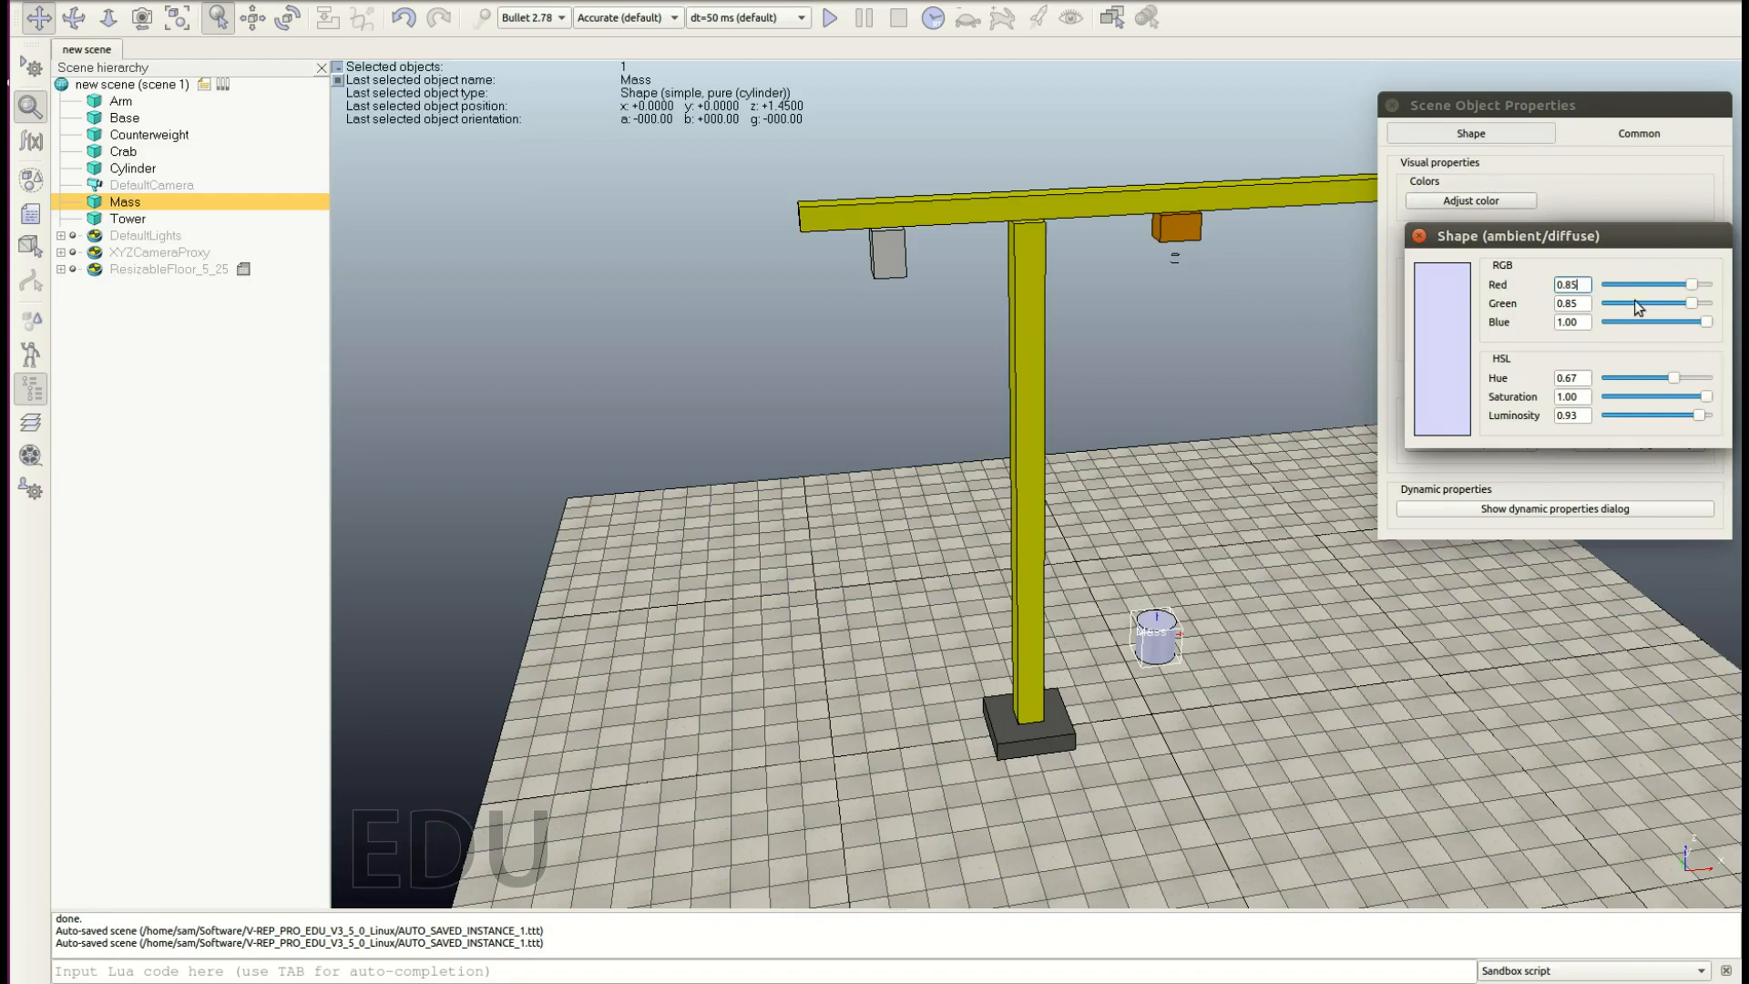
drag(1706, 321, 1434, 363)
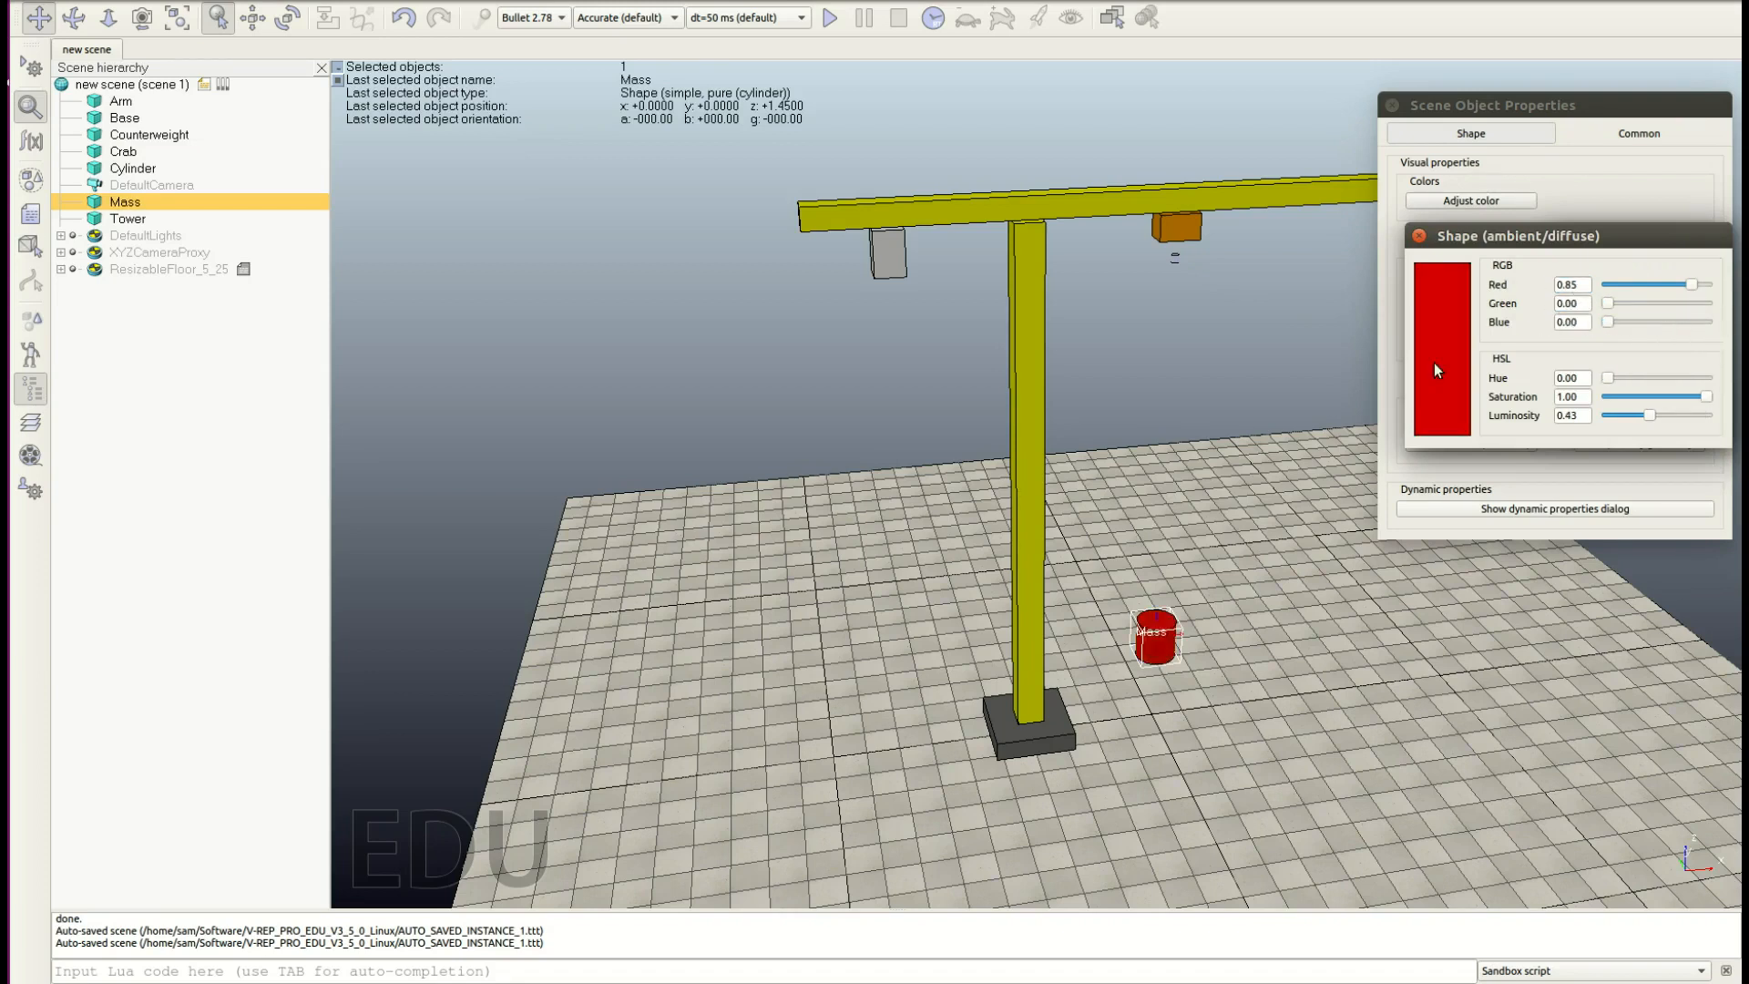
click(1189, 304)
click(1390, 106)
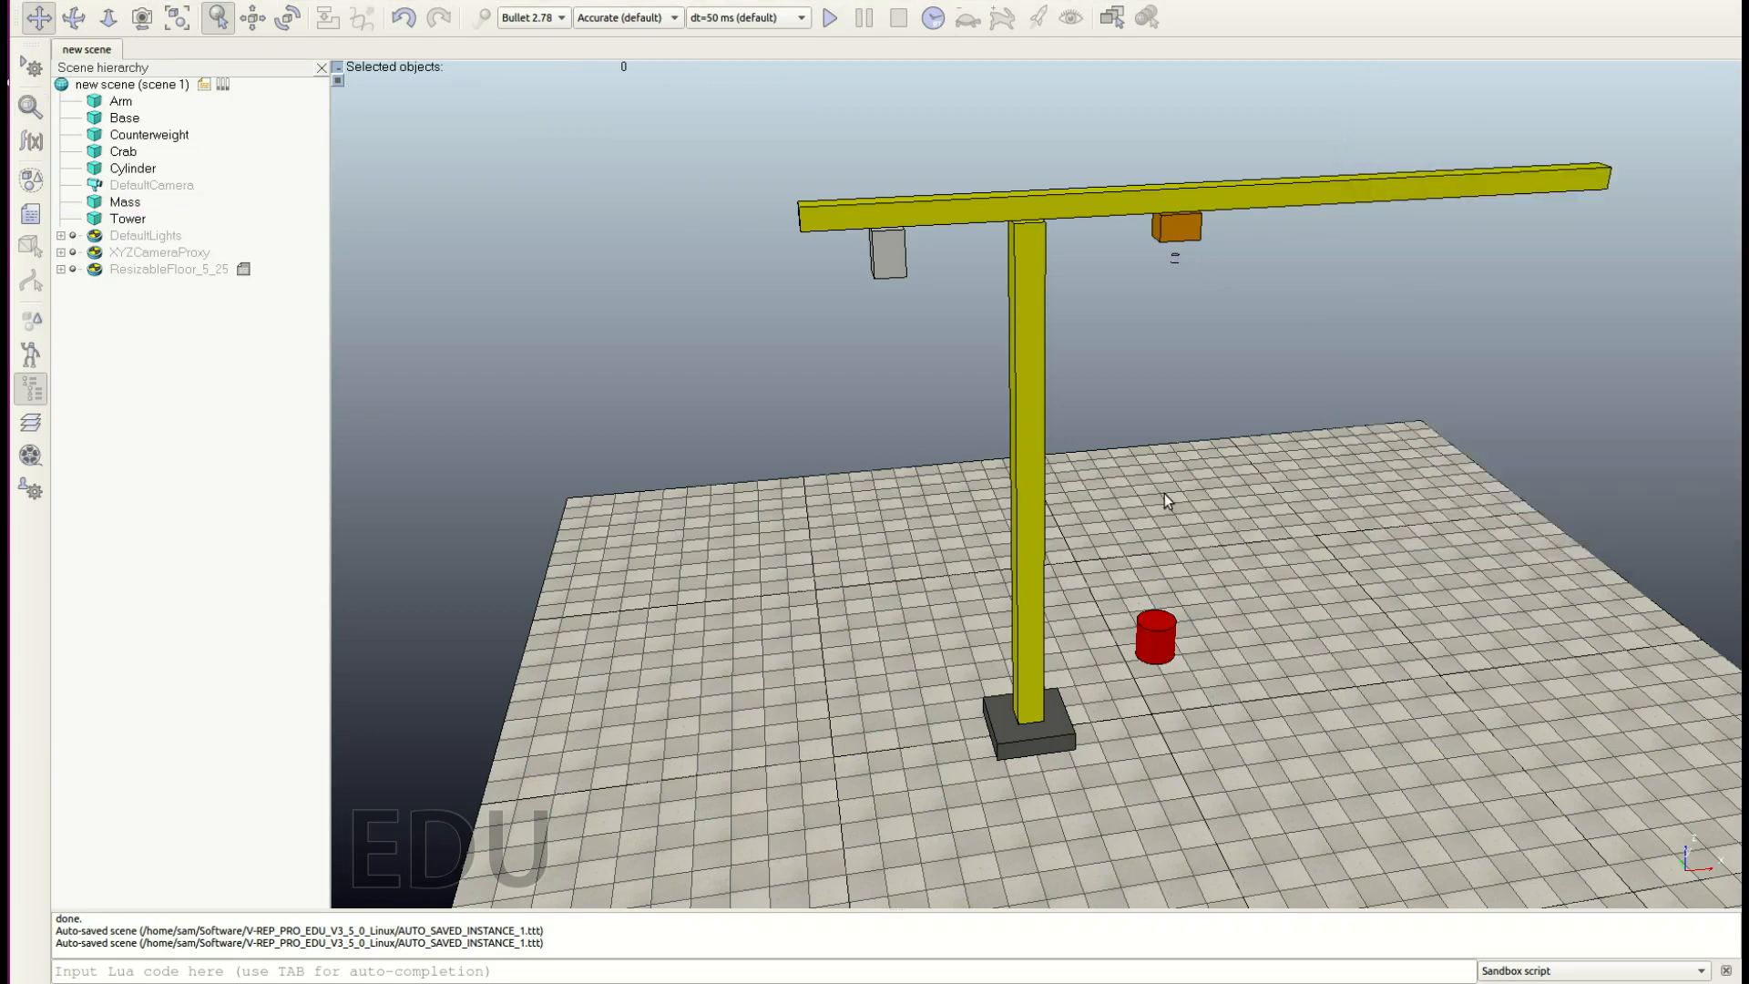
Step: Rename the small cylinder below the Crab as UpperGuide and clear the selection
click(151, 169)
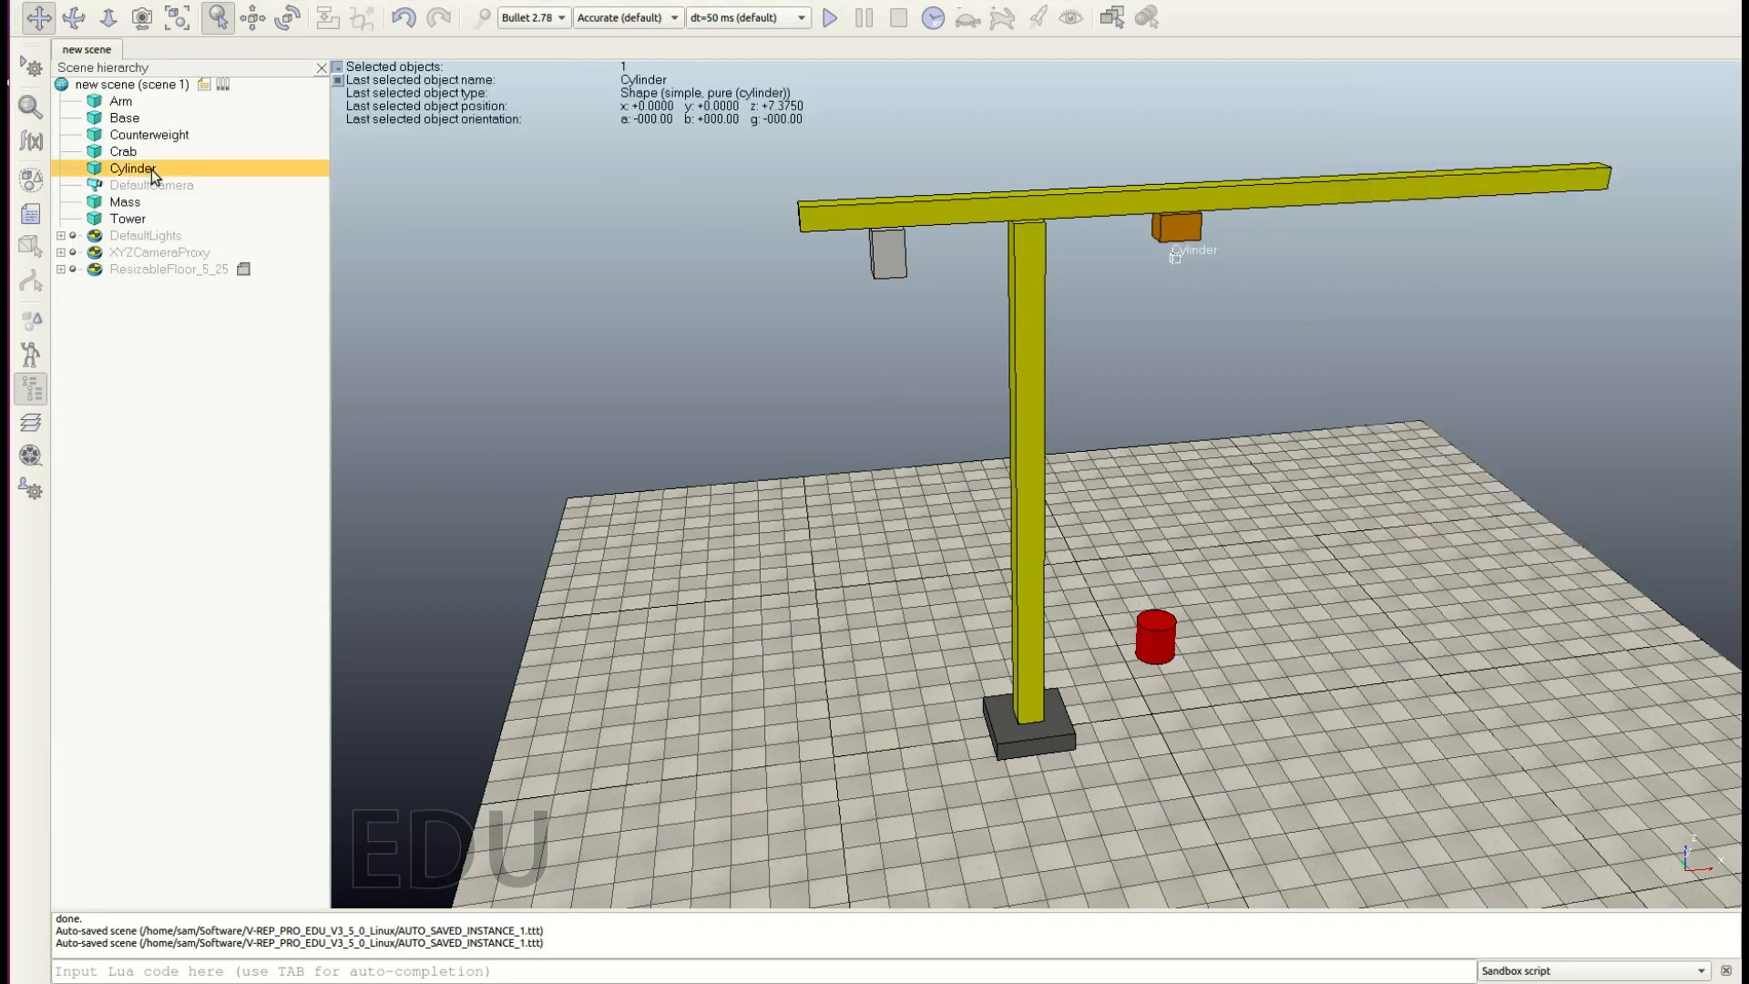
double_click(151, 169)
key(BackSpace)
key(BackSpace)
key(BackSpace)
key(BackSpace)
key(BackSpace)
key(BackSpace)
key(BackSpace)
key(BackSpace)
text(Uooewr)
key(BackSpace)
key(BackSpace)
key(BackSpace)
key(BackSpace)
key(BackSpace)
text(pperGuide)
key(Return)
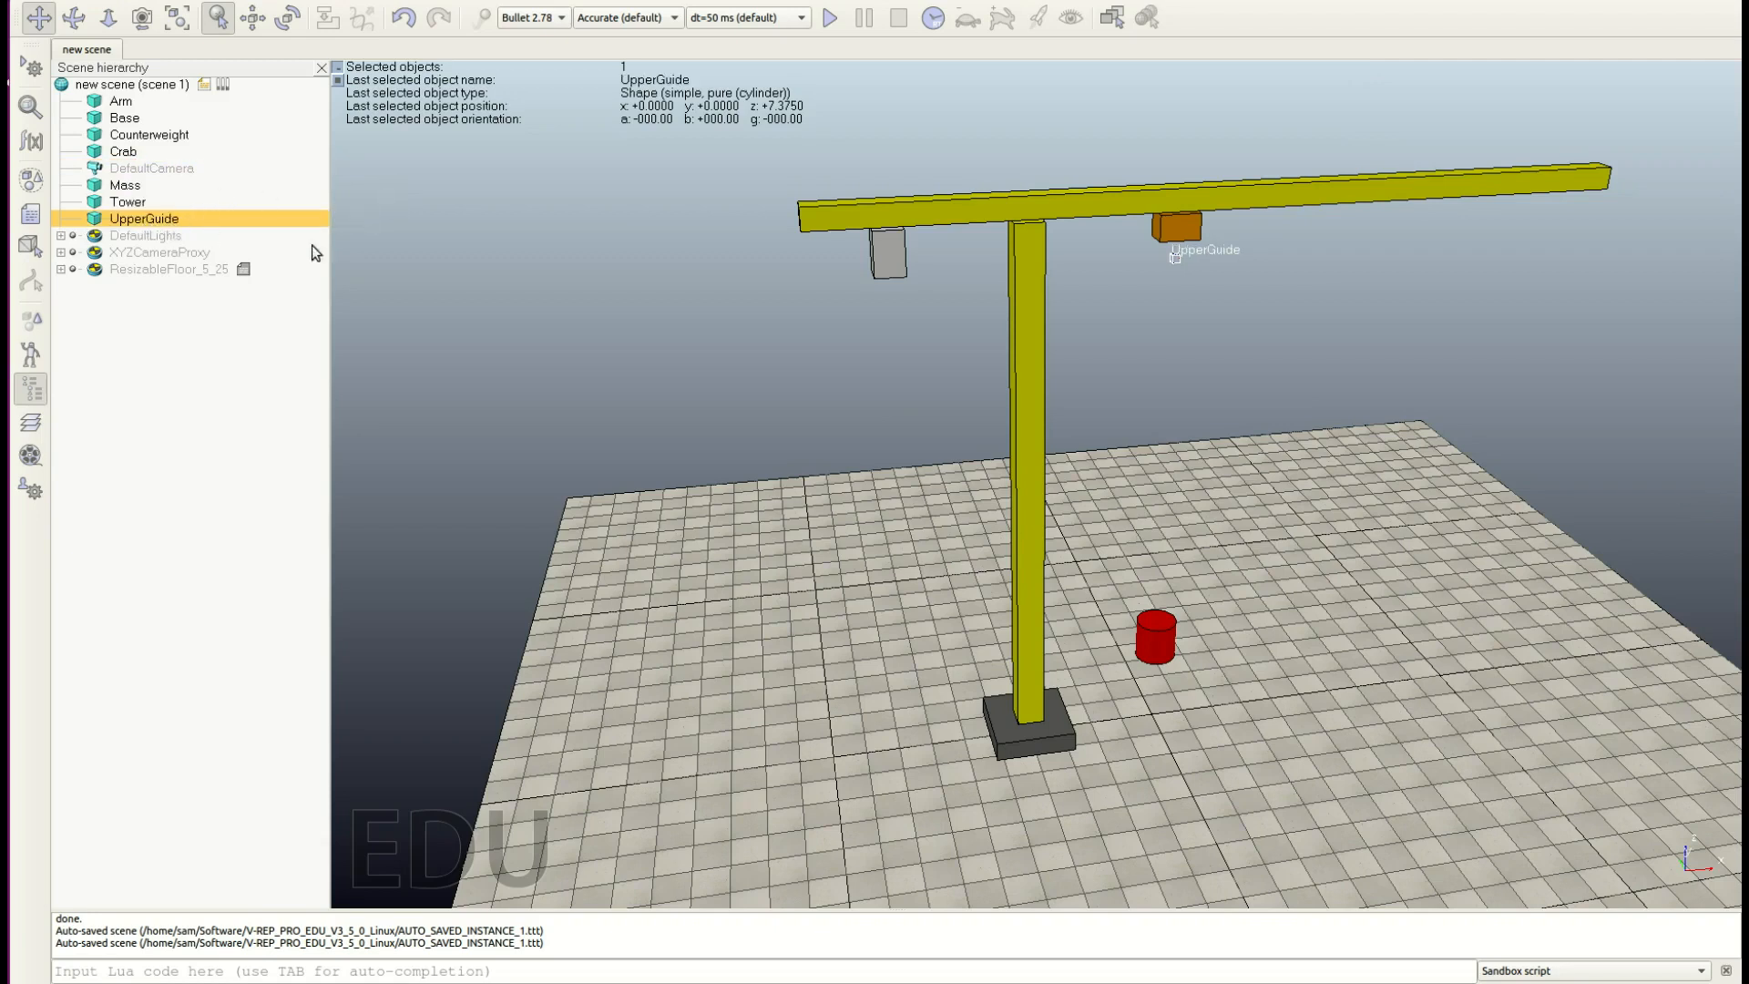
click(1359, 401)
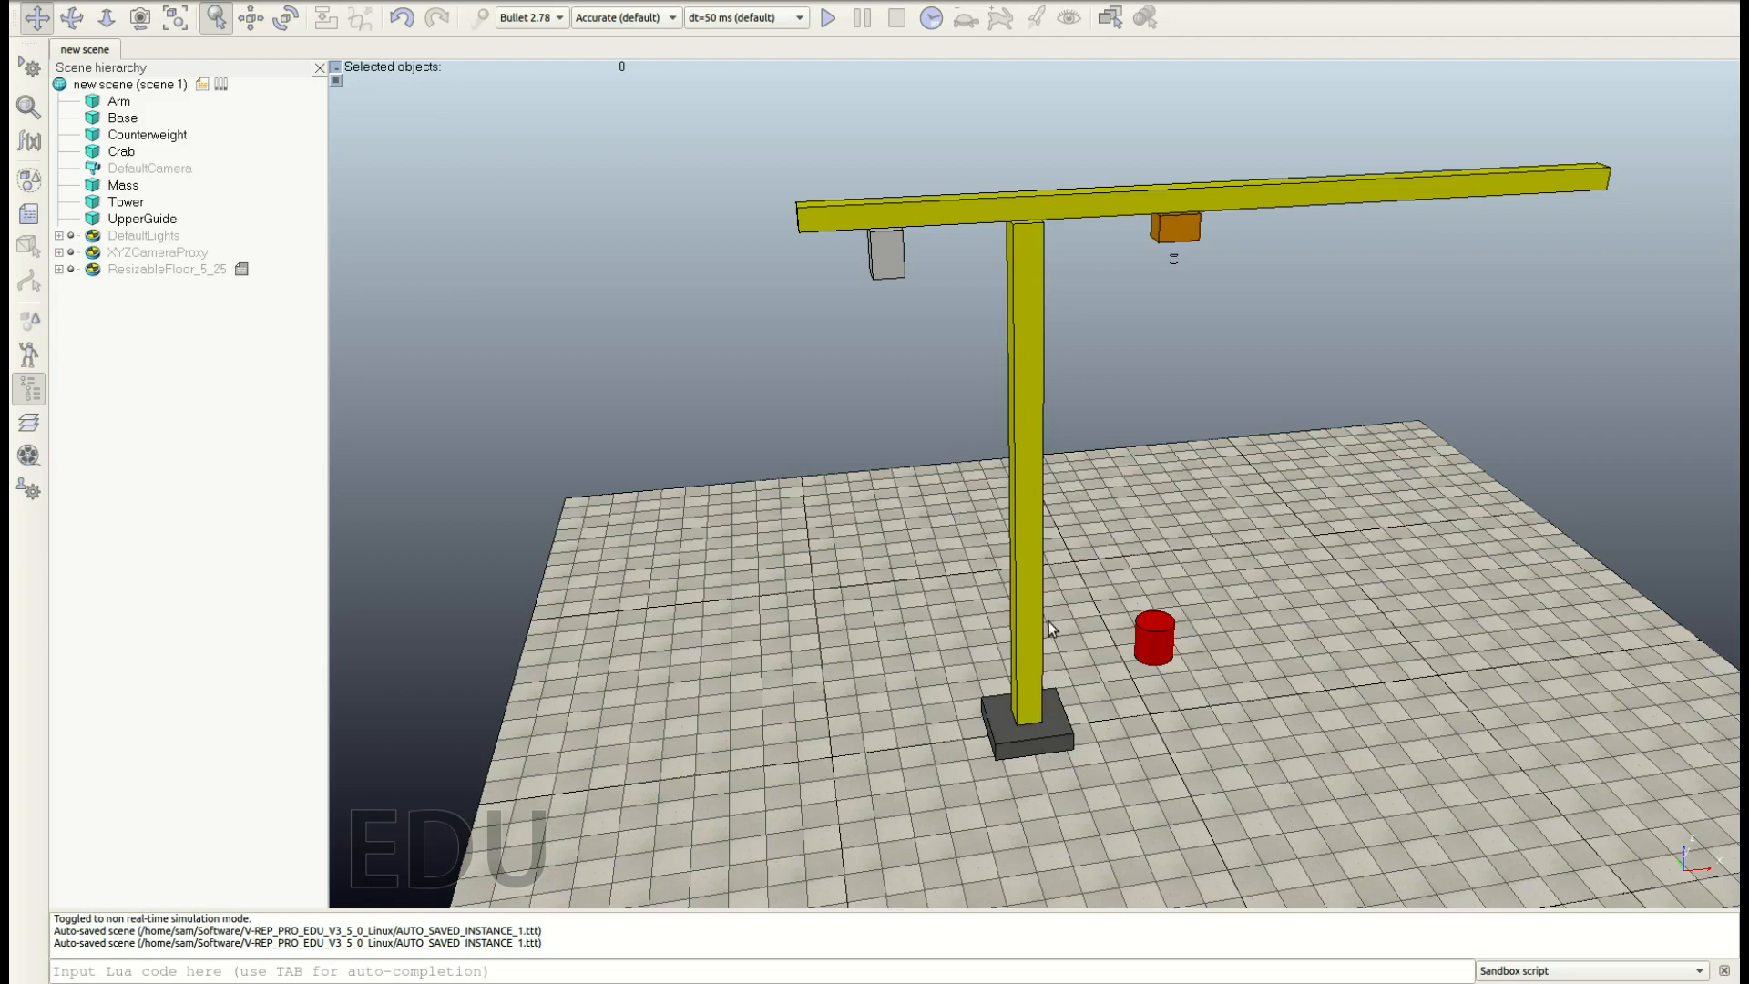
click(1011, 752)
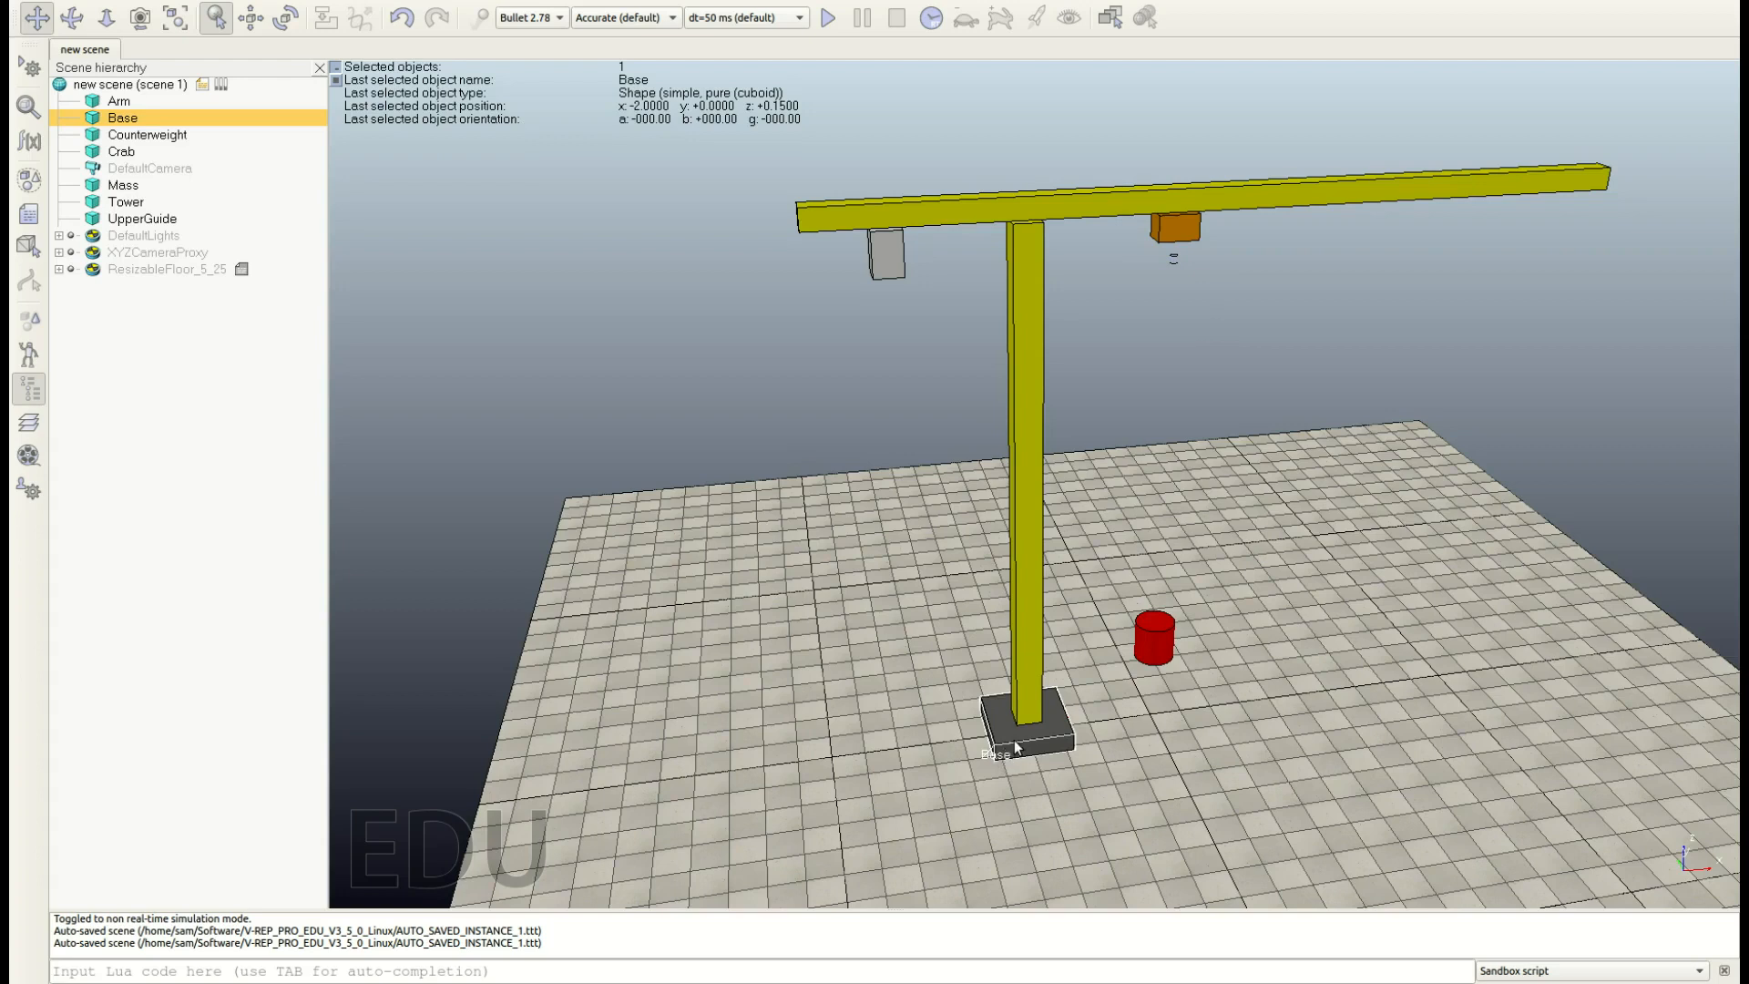
click(1027, 681)
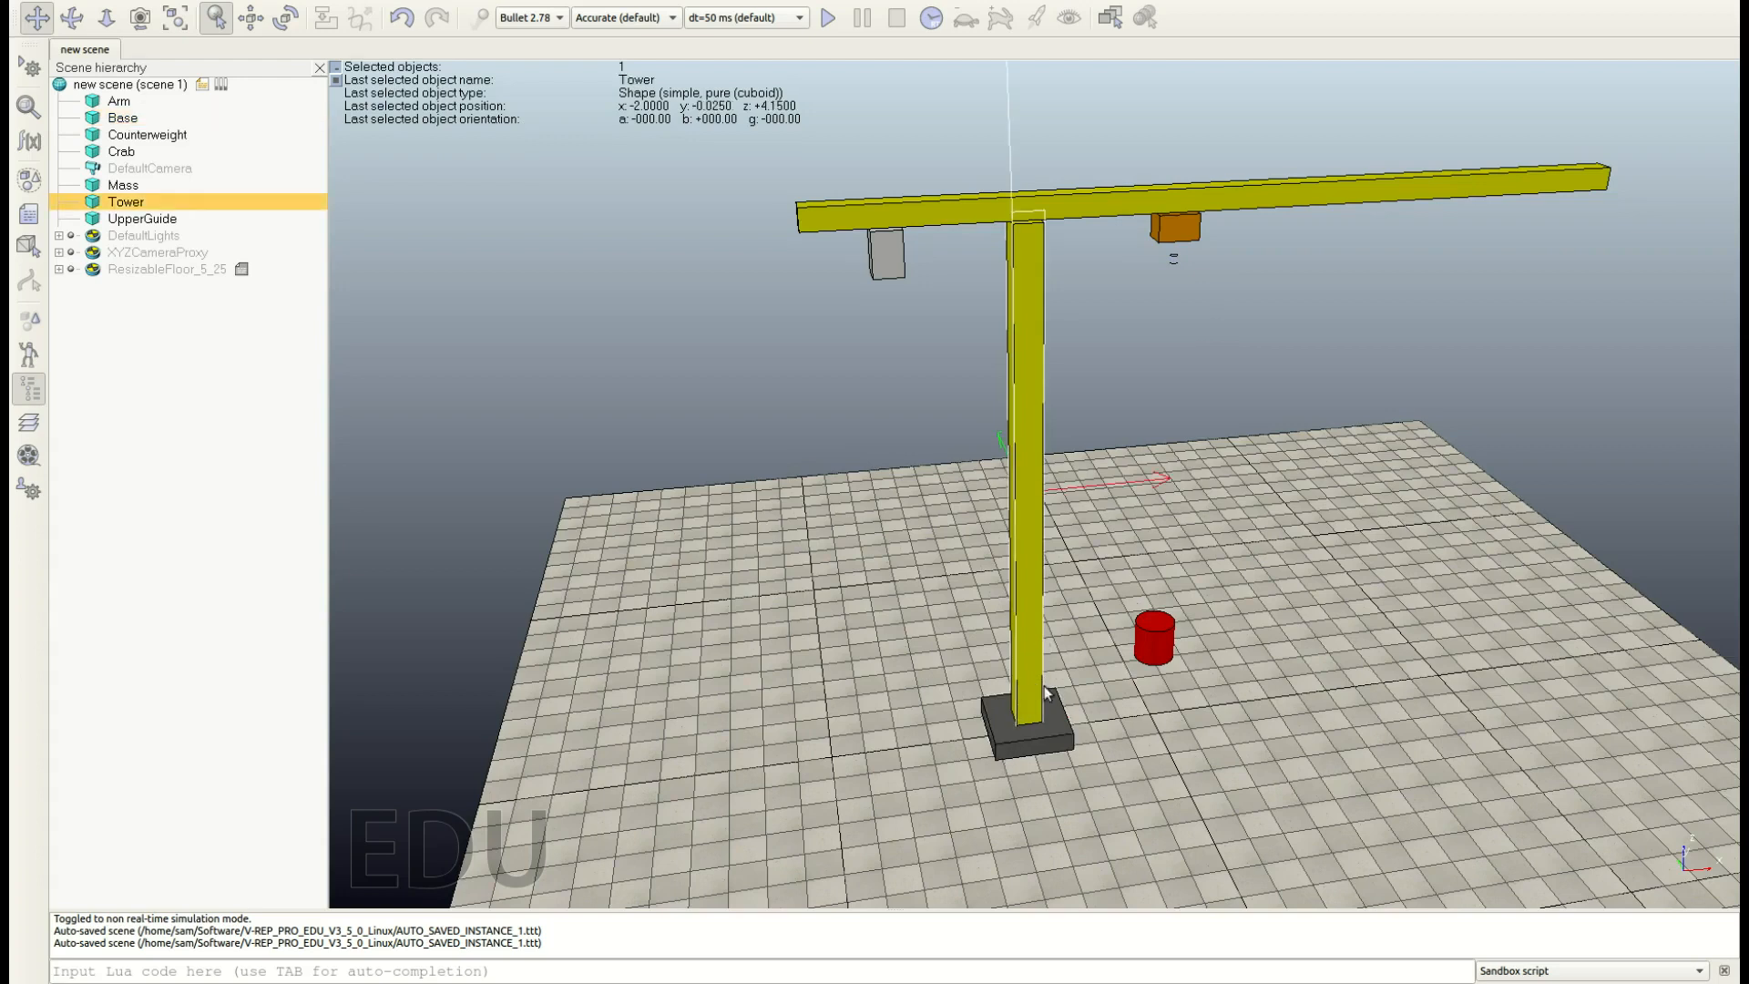
Step: Make the Tower a child of the Base and the Arm a child of the Tower in the scene hierarchy
drag(142, 211, 147, 119)
drag(144, 116, 144, 116)
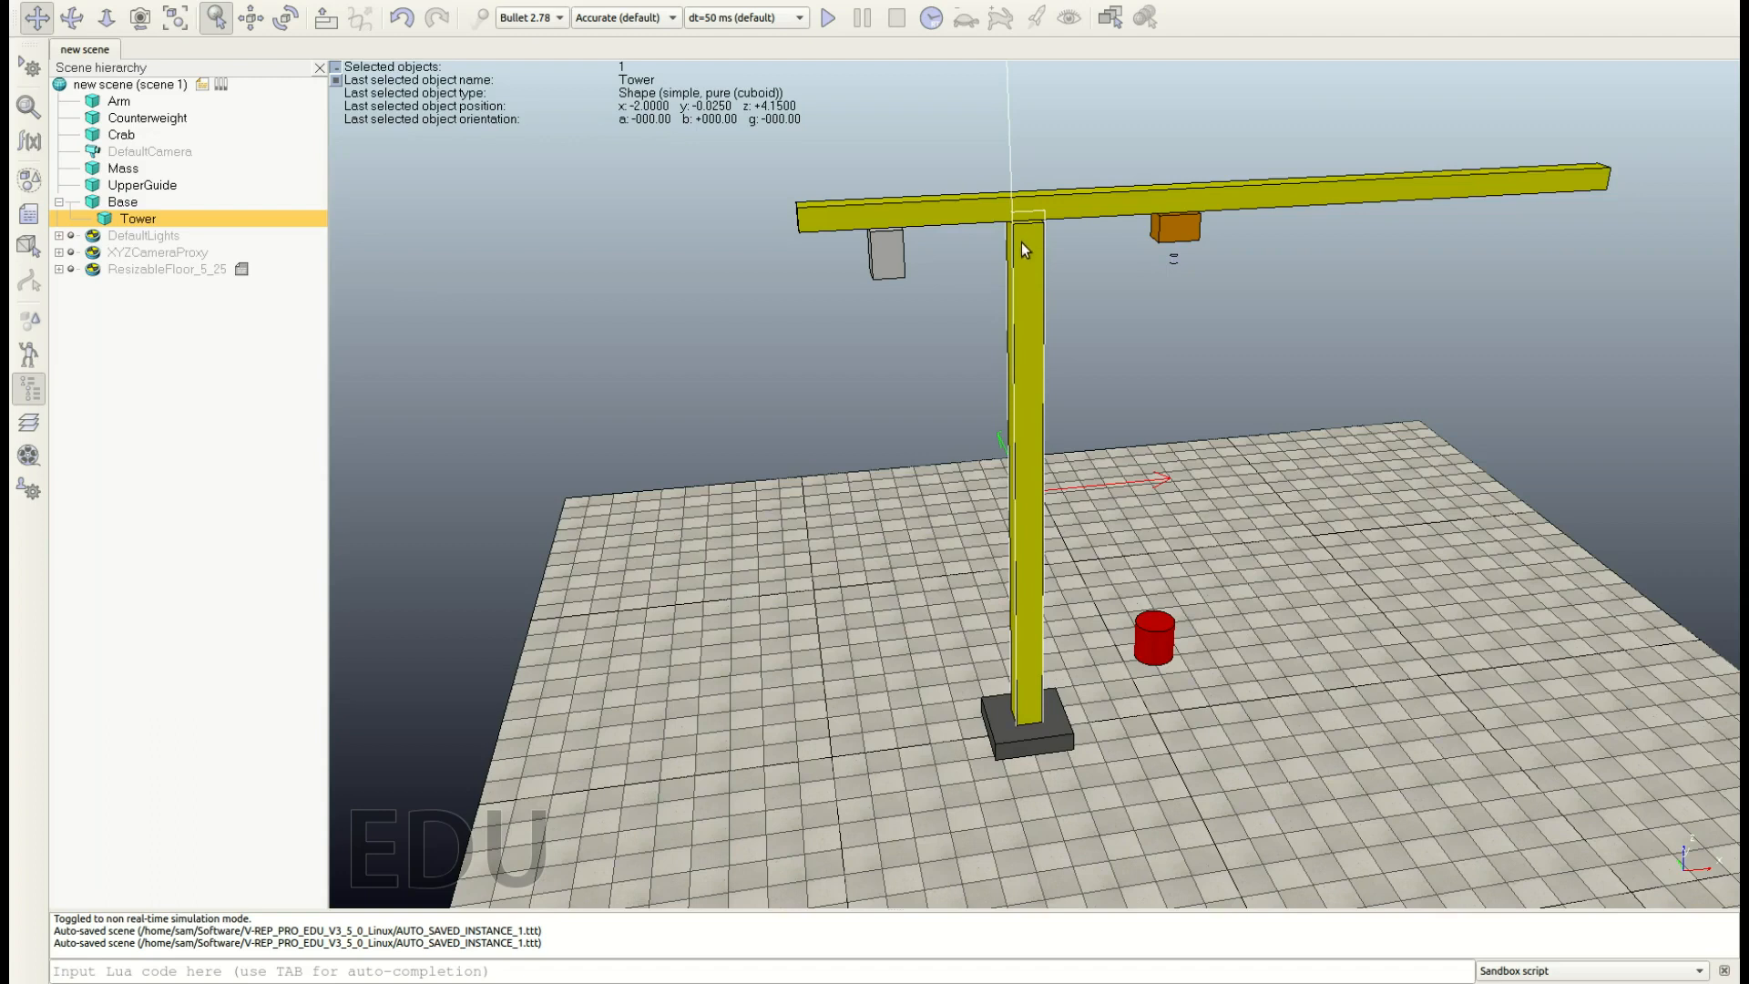
click(963, 215)
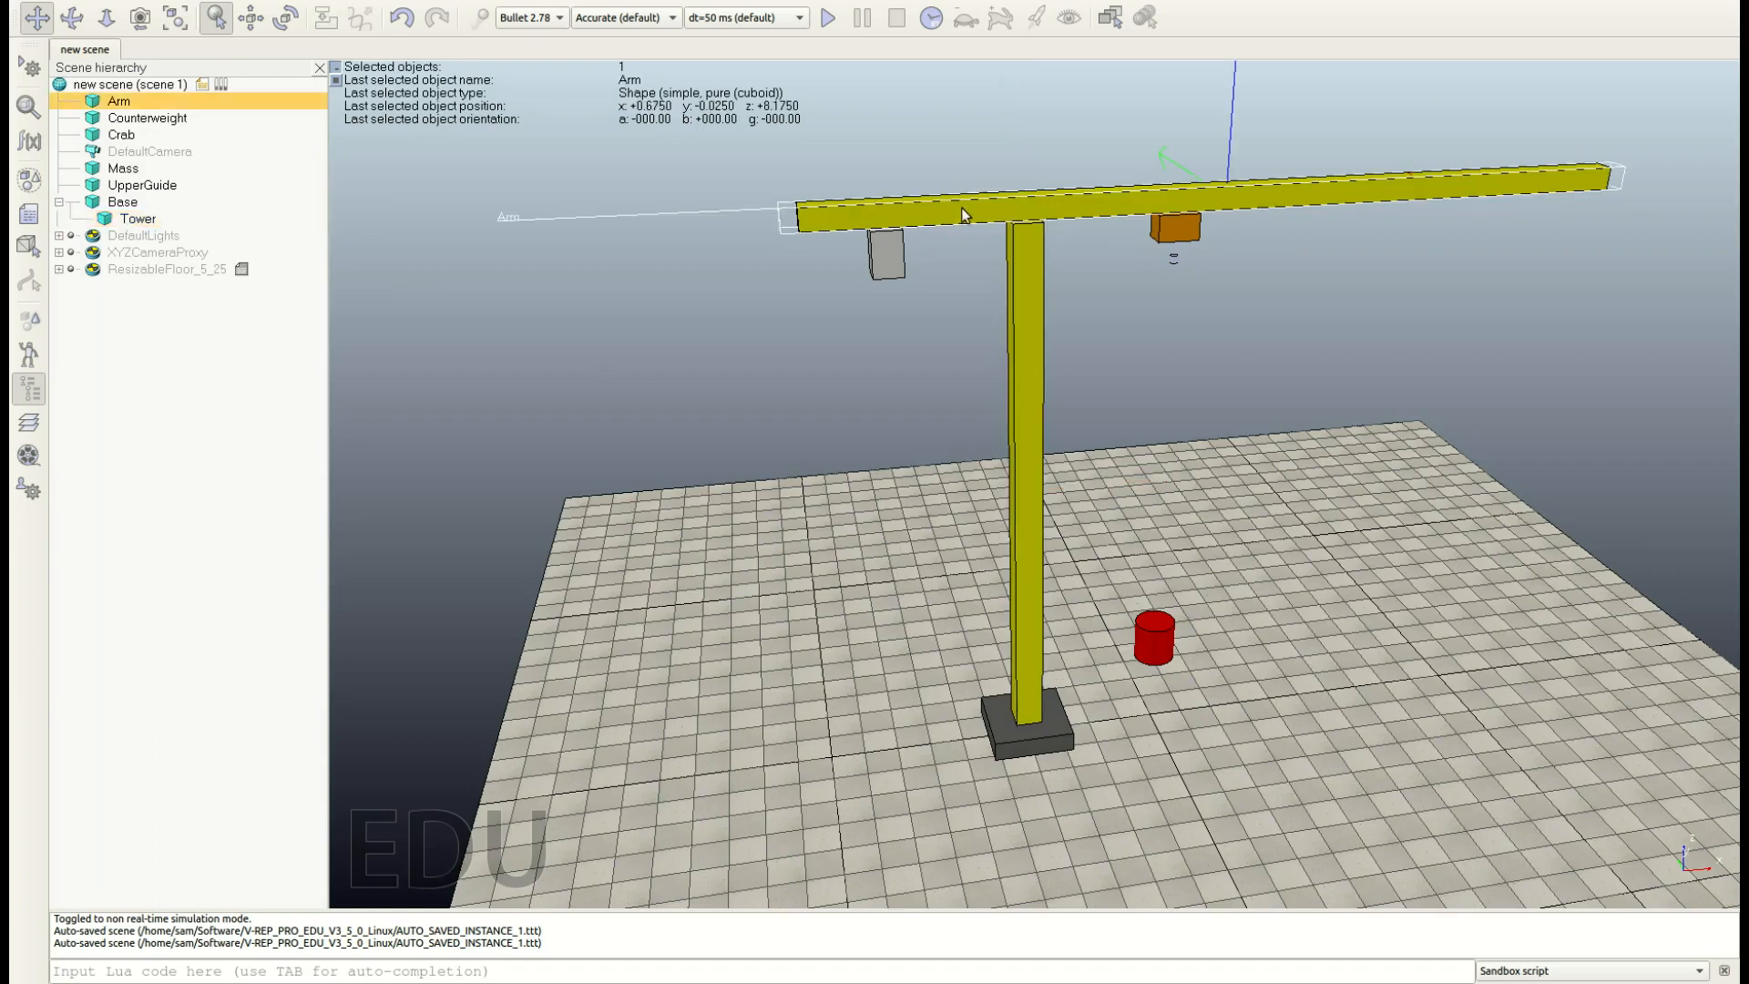
drag(122, 101, 155, 215)
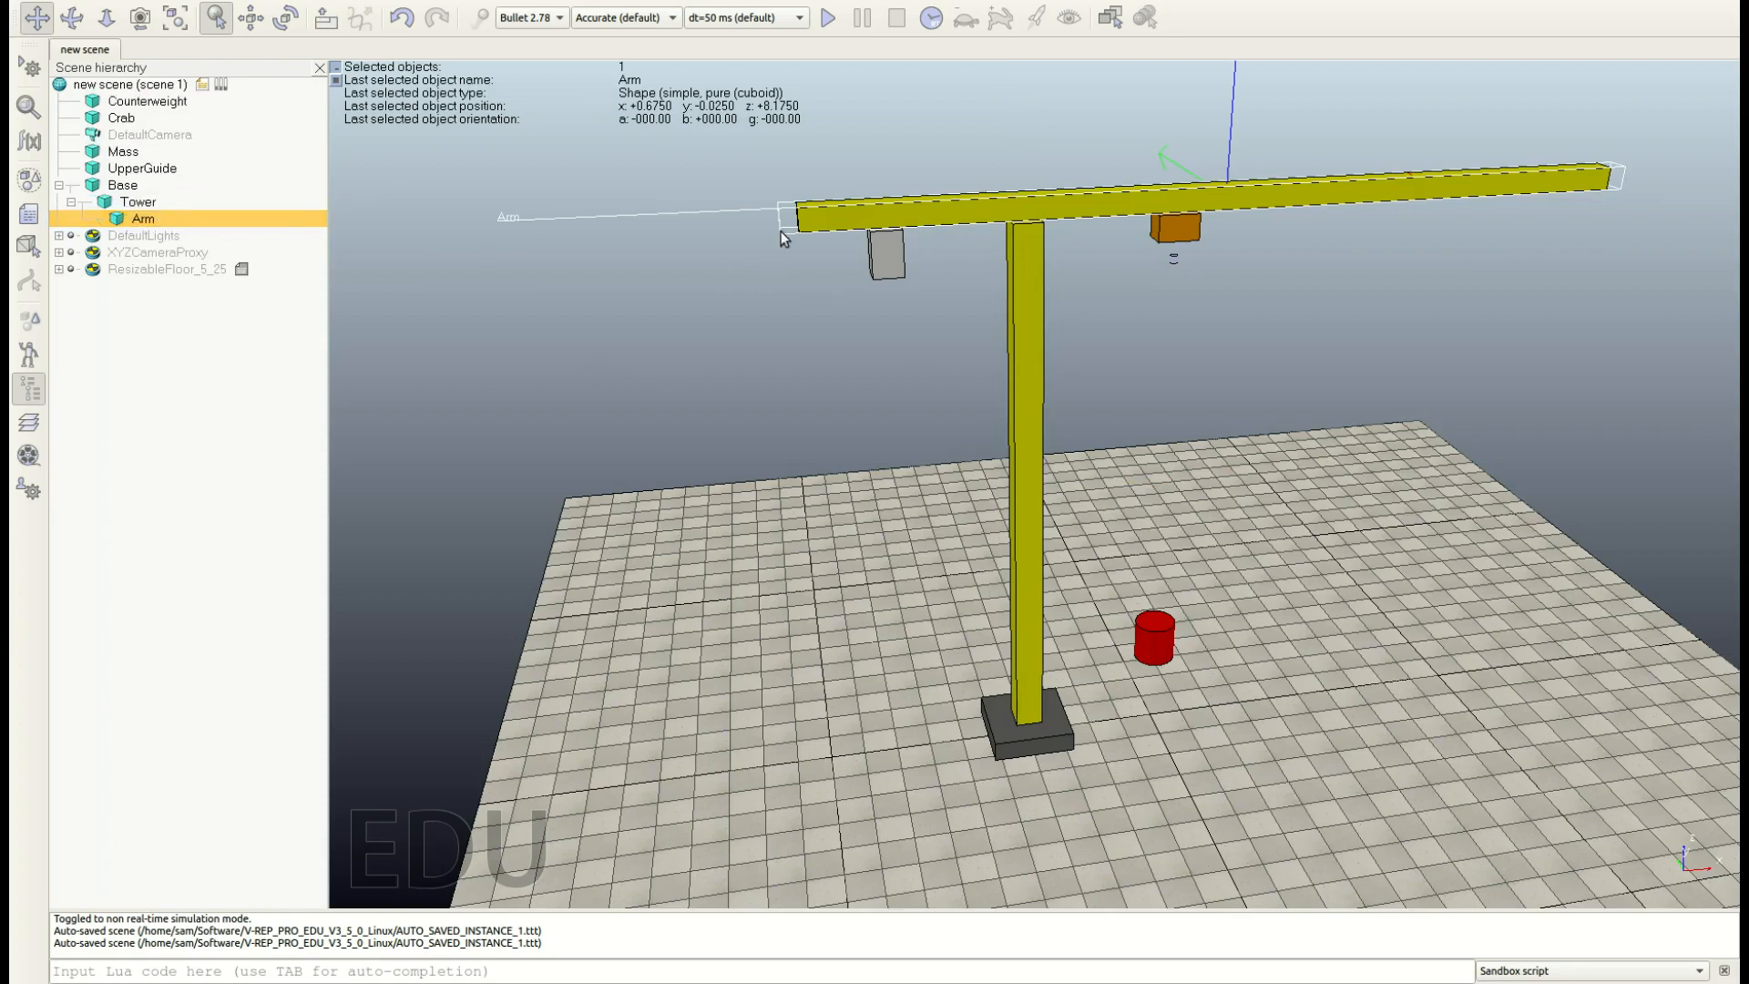
Step: Make the Crab and the Counterweight children of the Arm in the scene hierarchy
click(887, 238)
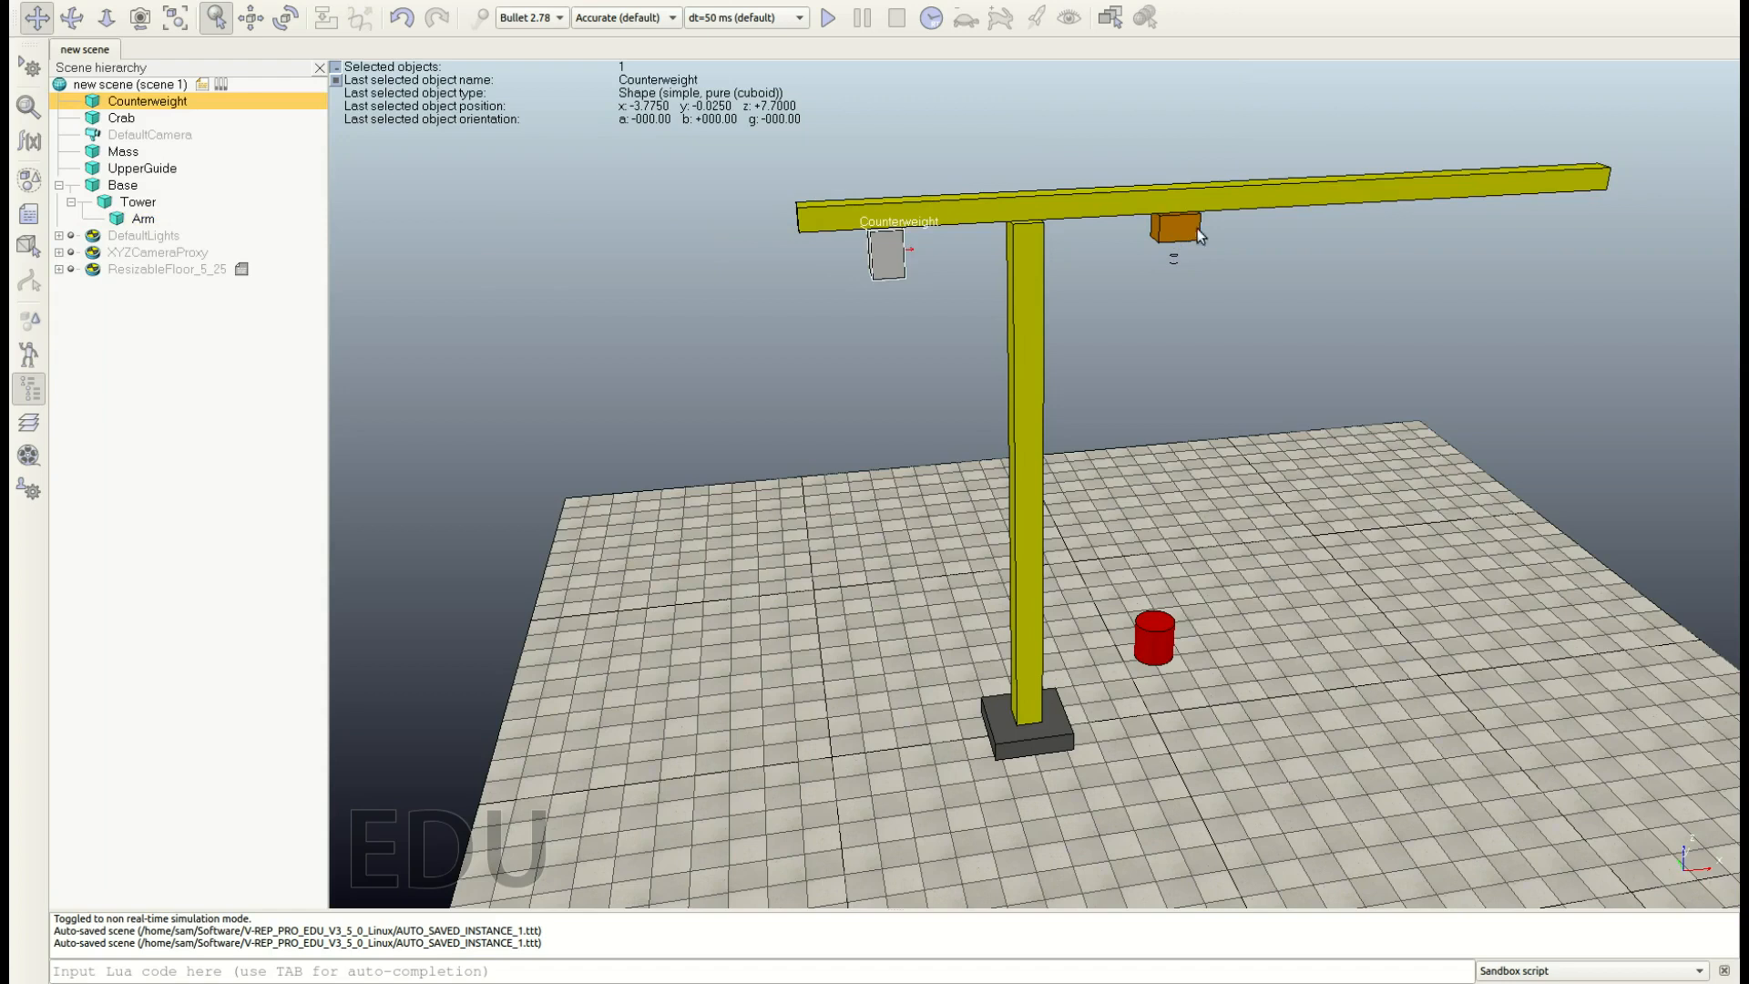
click(1175, 228)
drag(123, 119, 155, 215)
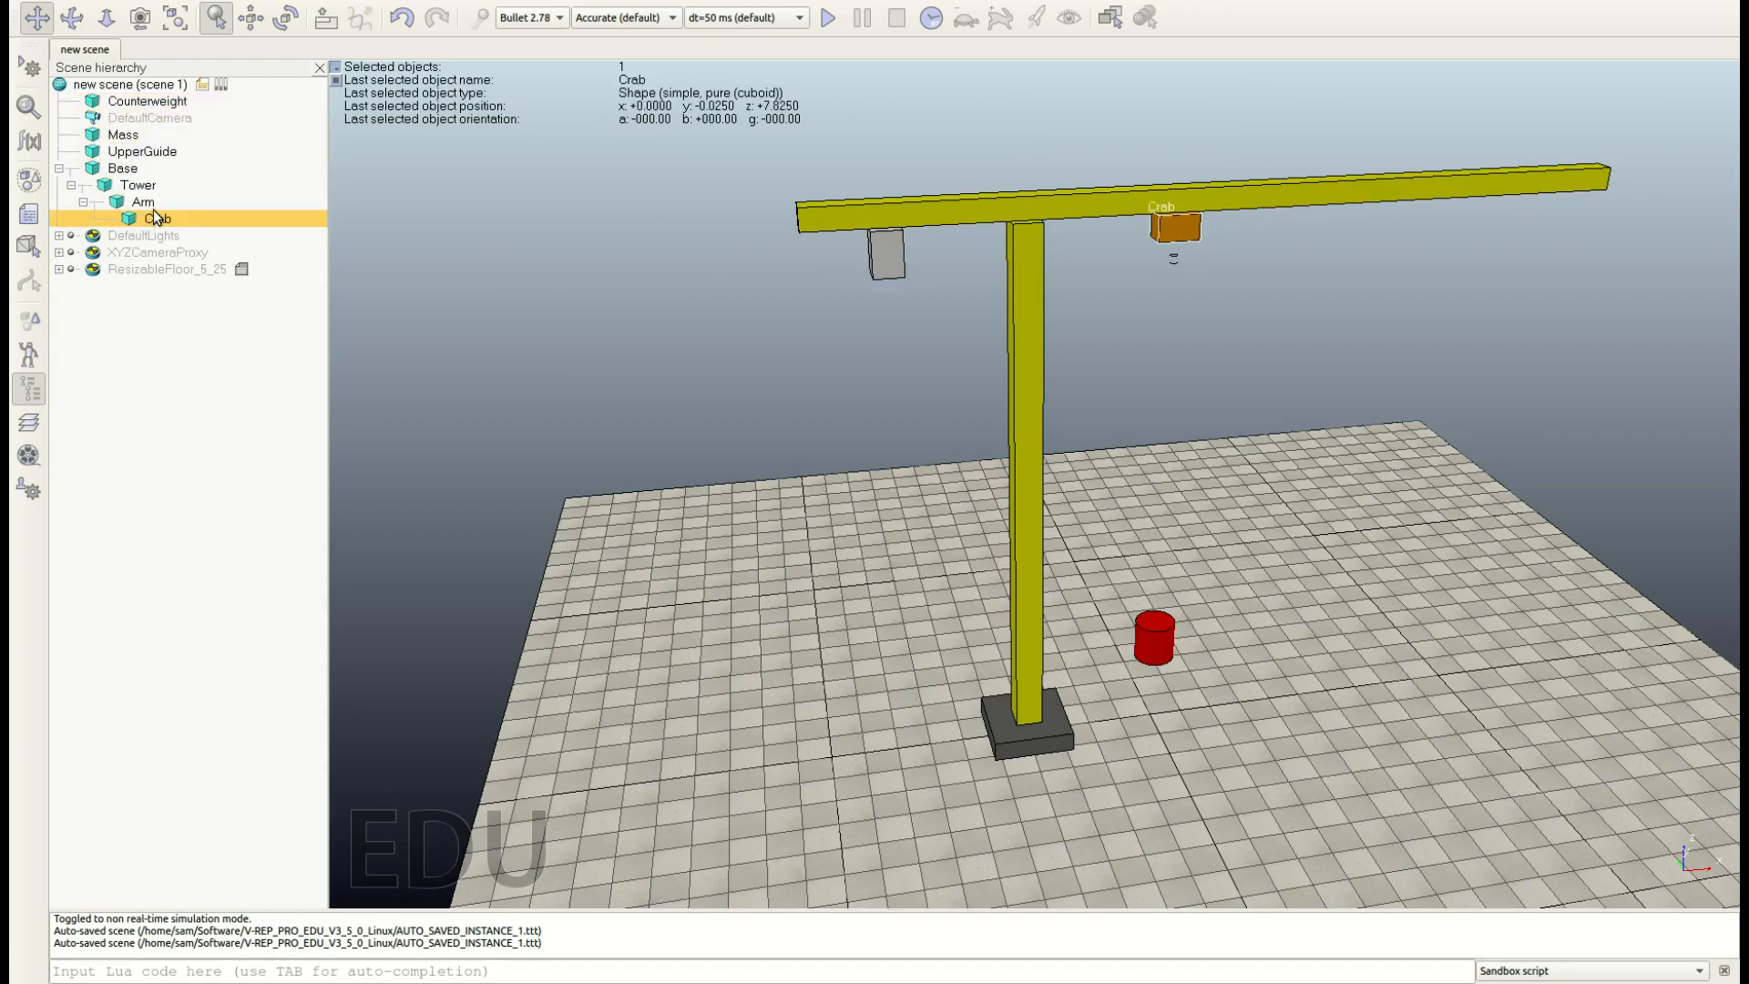
drag(141, 107, 160, 200)
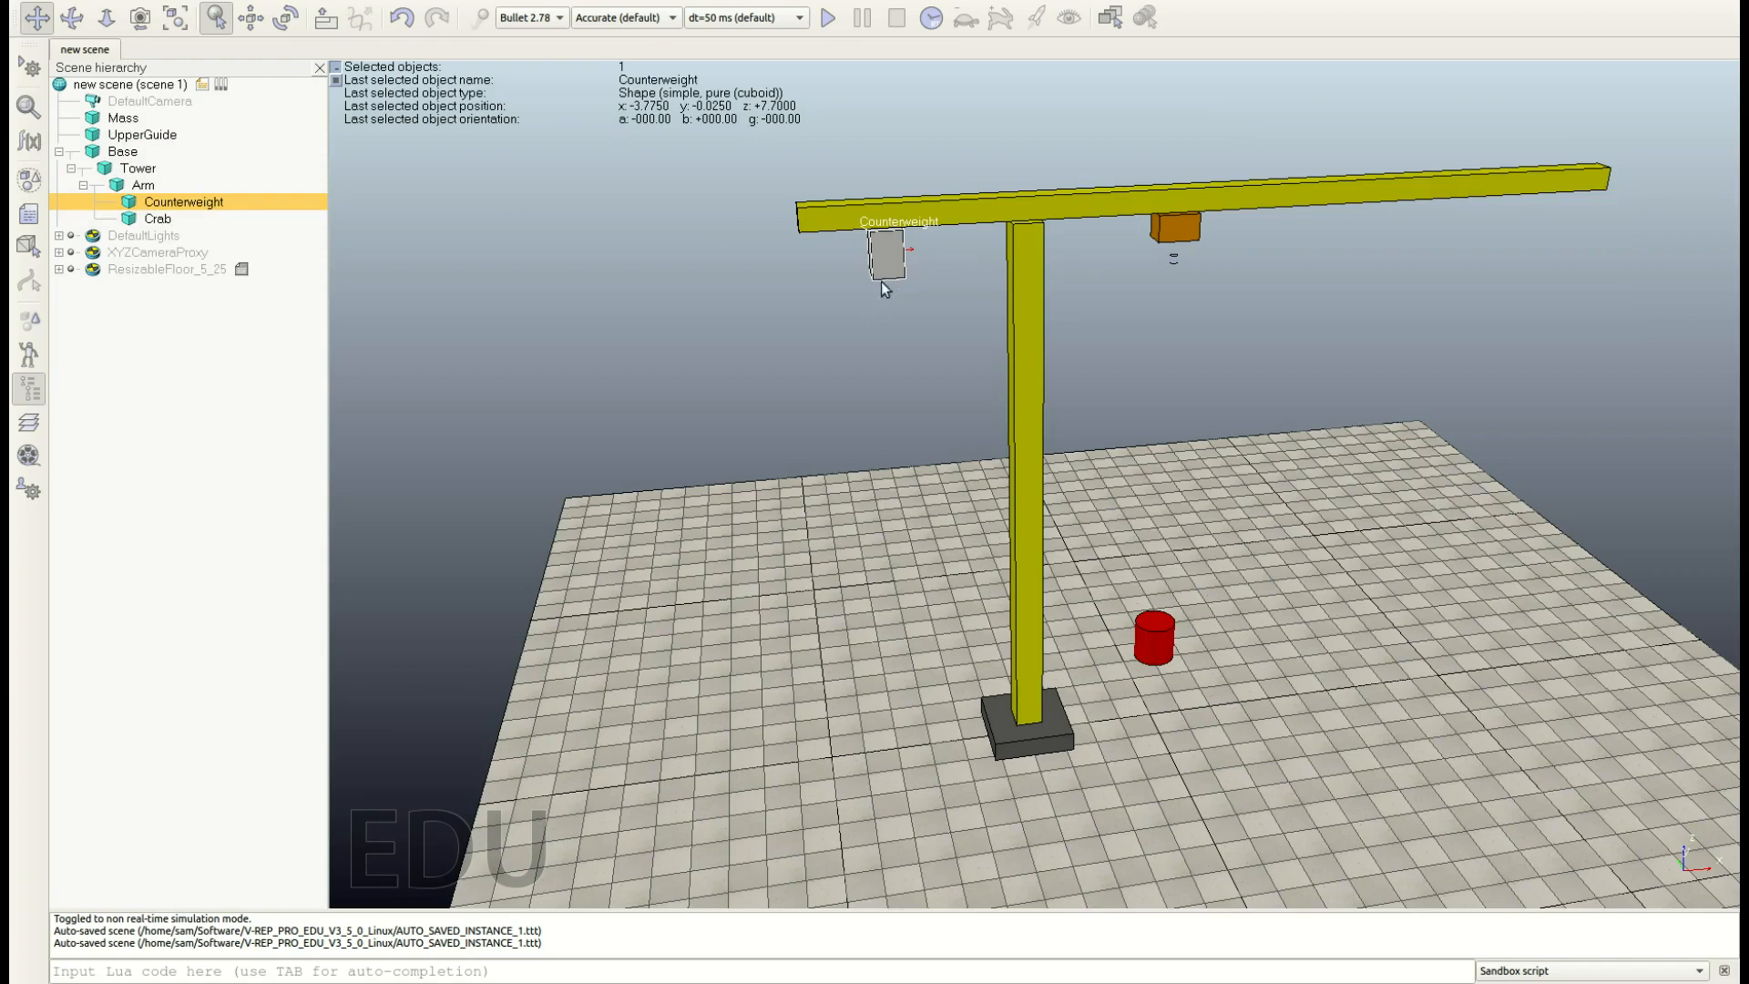
Step: Make the UpperGuide a child of the Crab and the Mass a child of the UpperGuide, and clear the selection
click(157, 218)
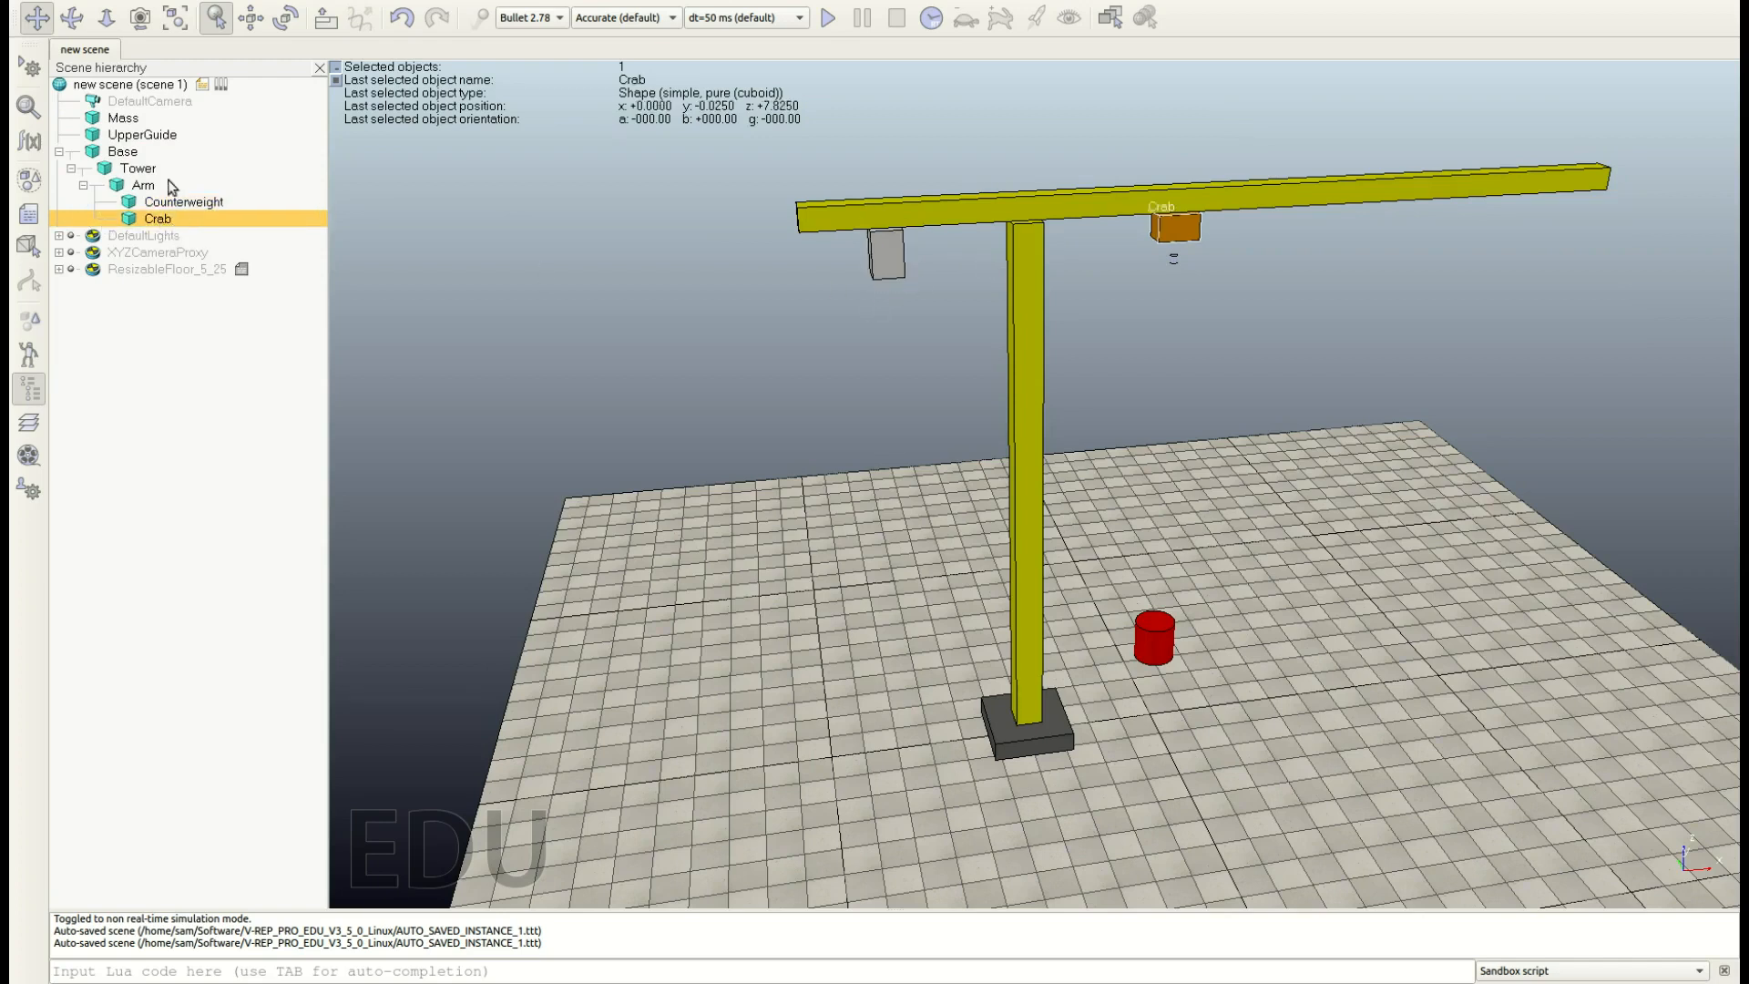
drag(153, 134, 167, 219)
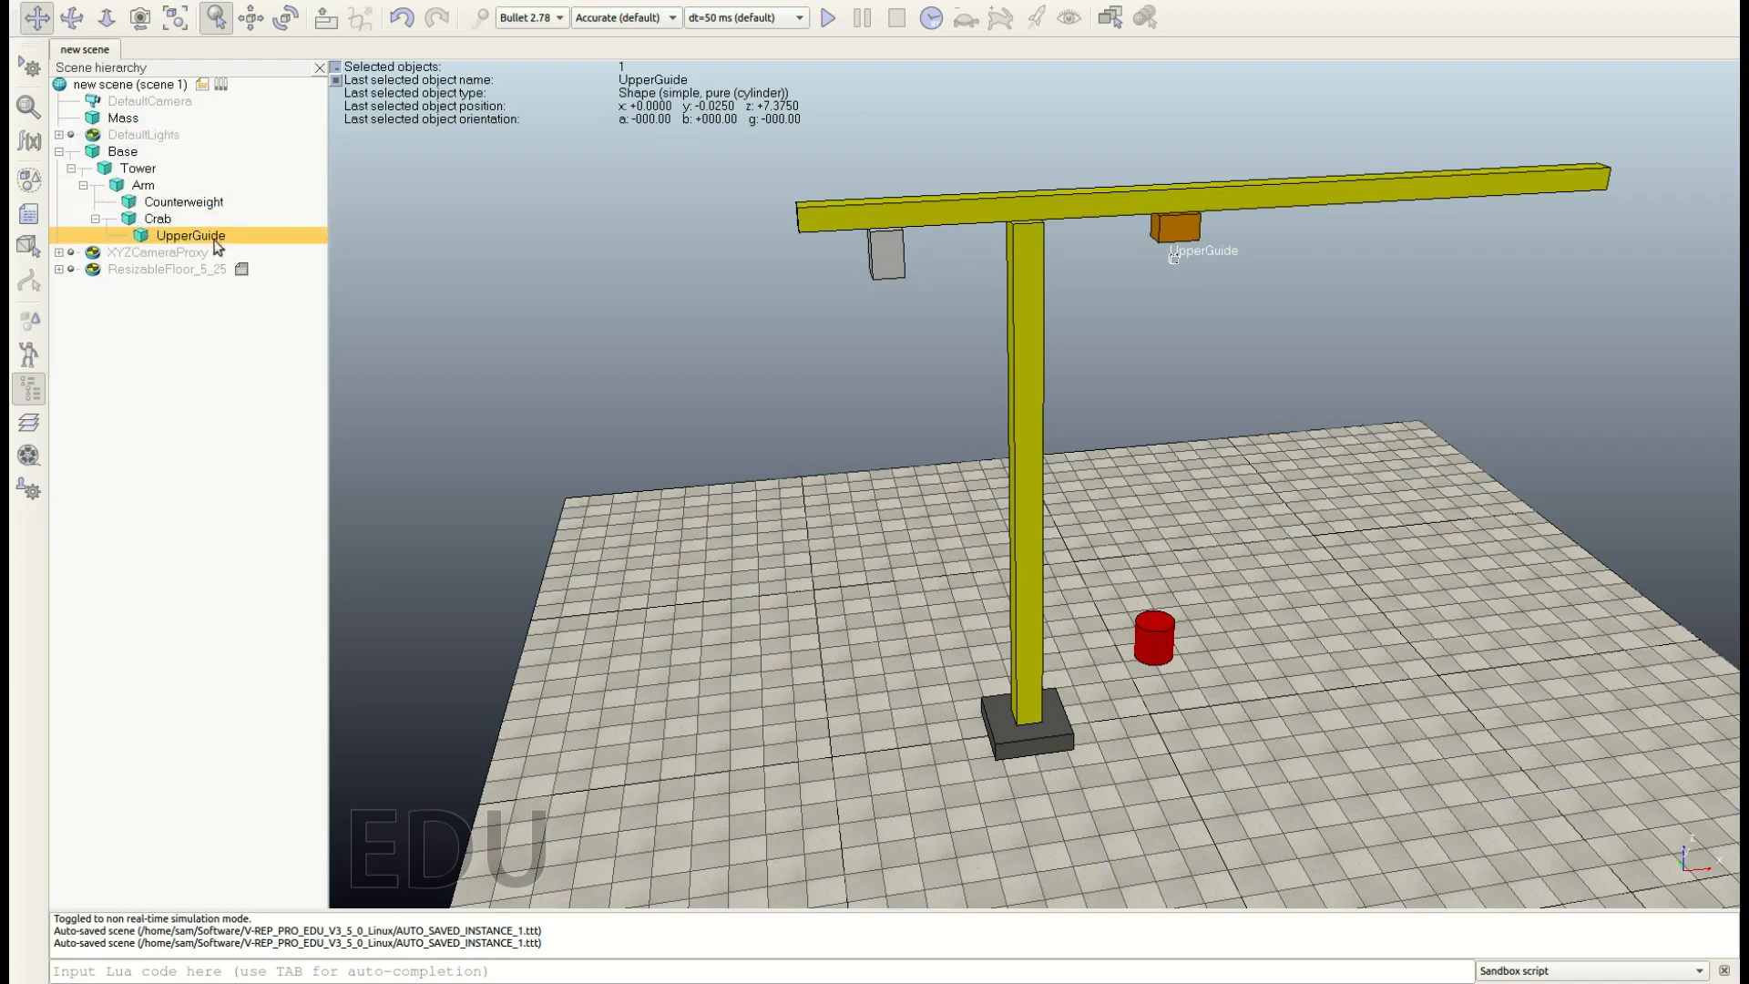
click(142, 119)
drag(143, 119, 205, 232)
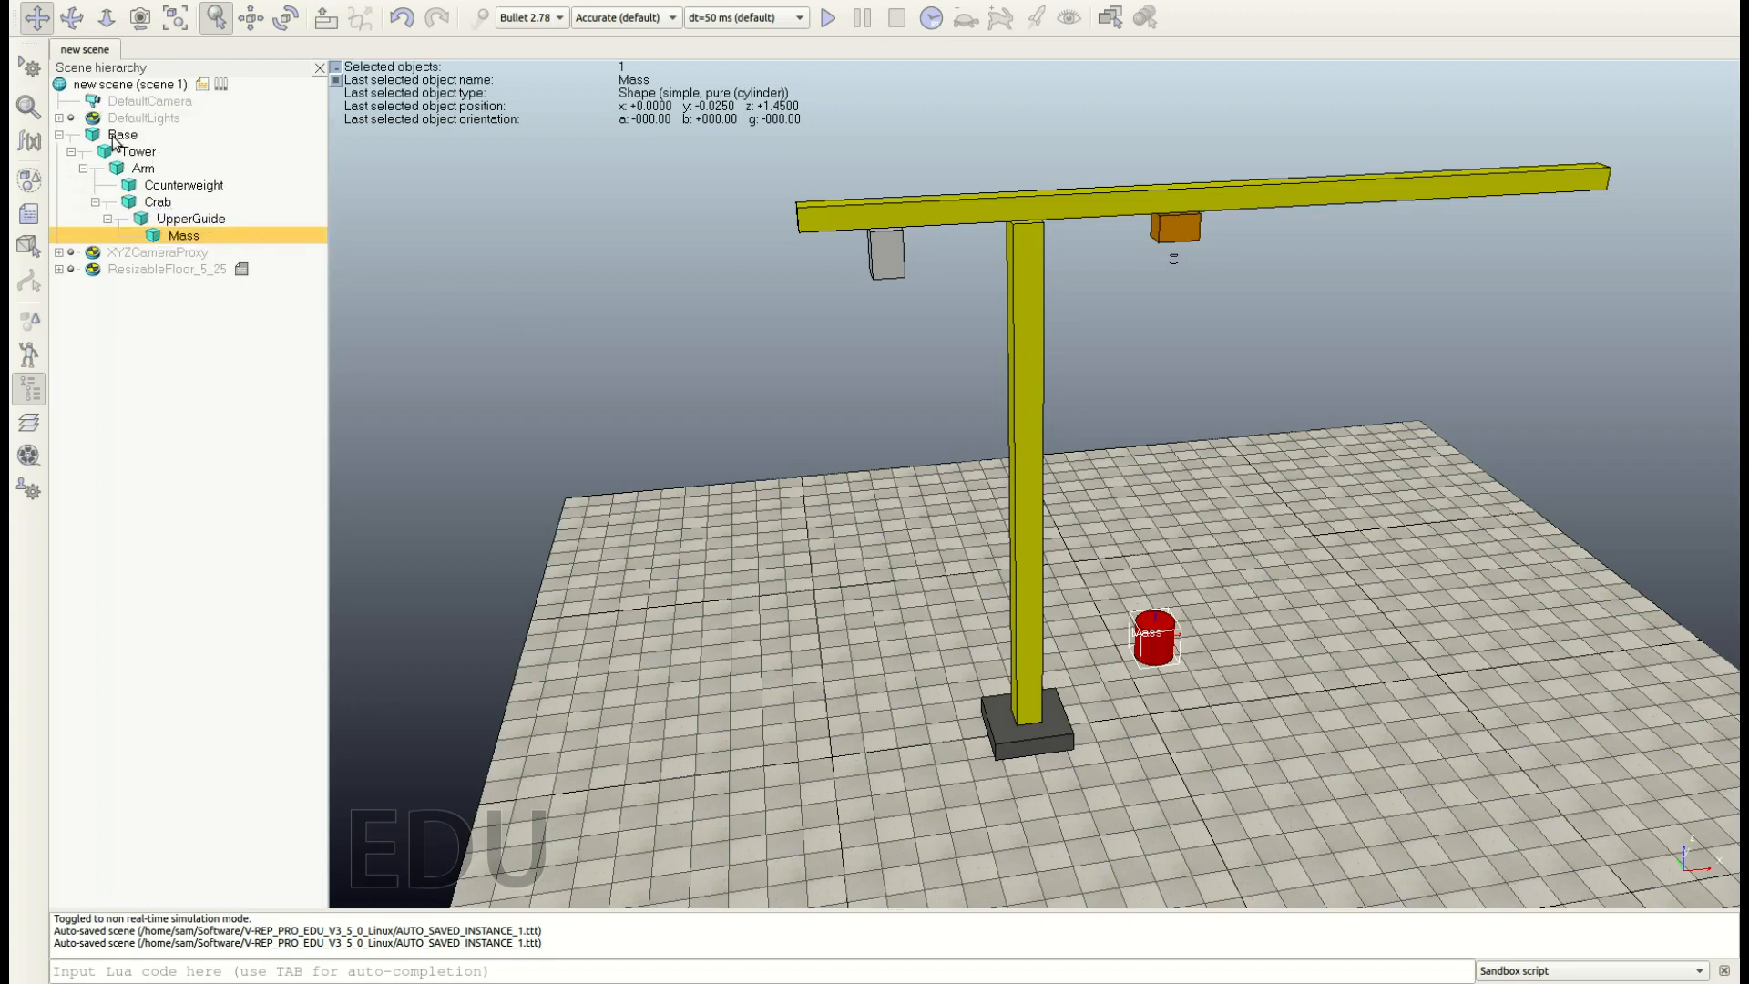
click(639, 349)
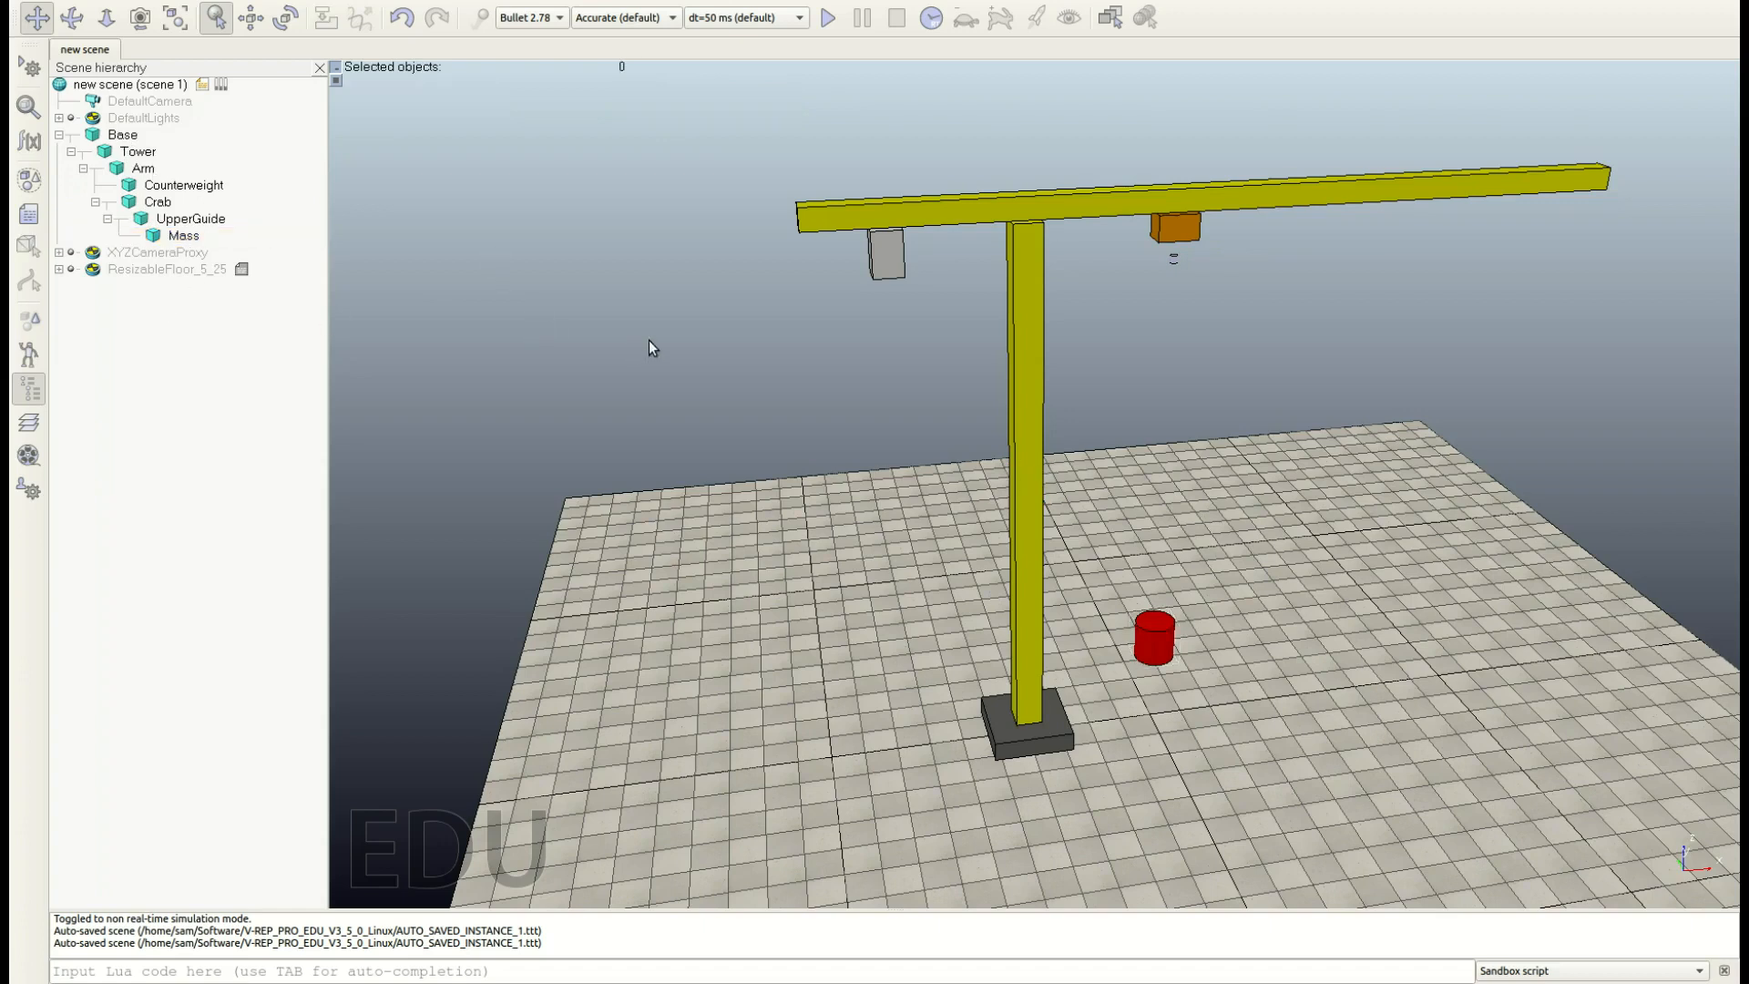
Step: Test the hierarchy by moving the Base across the floor relative to the world, and undo the move
click(252, 20)
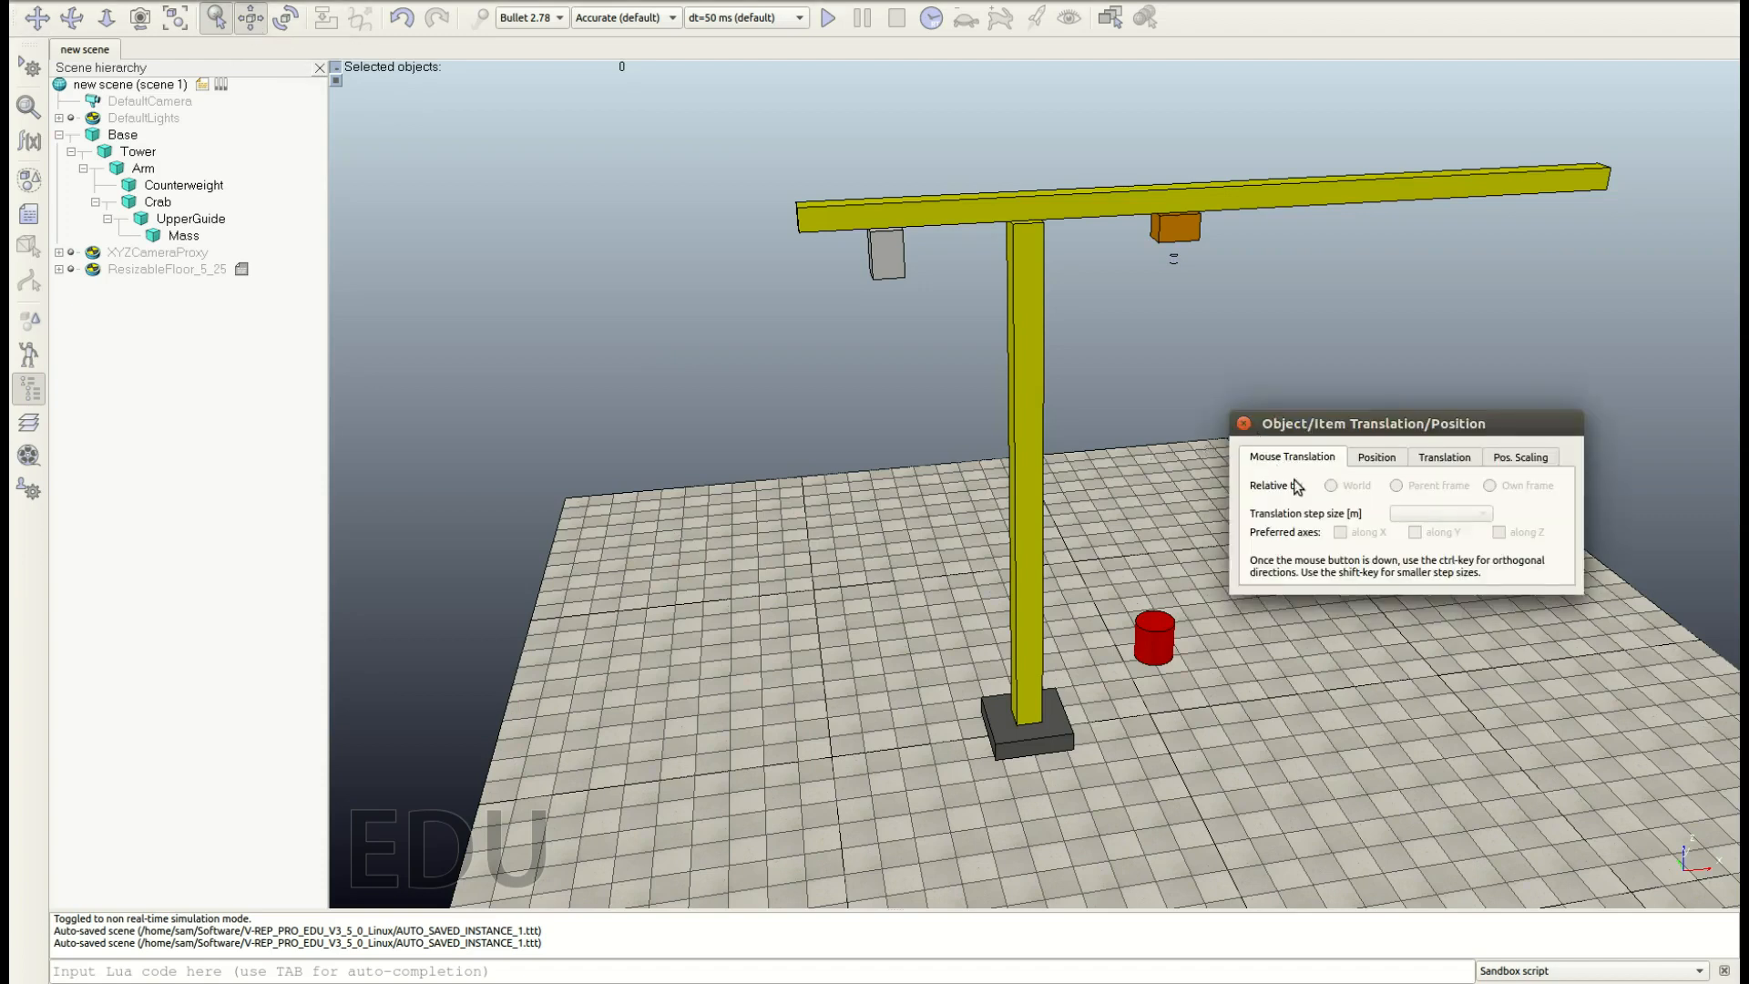
click(1017, 736)
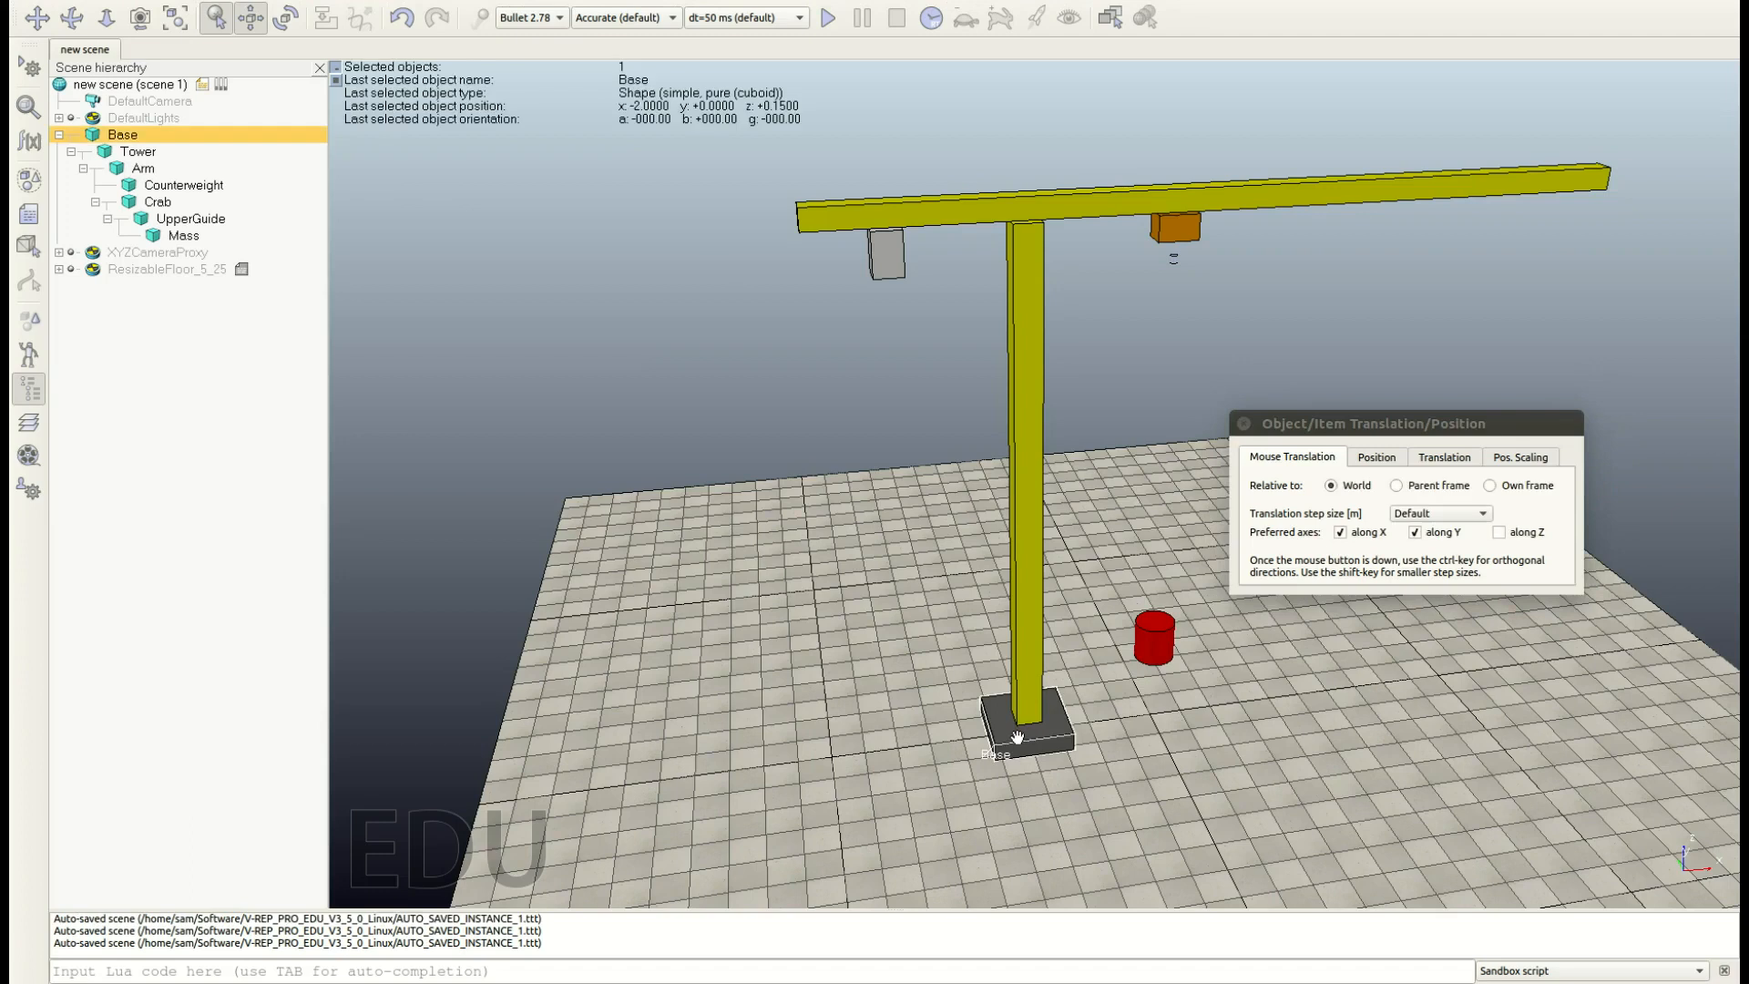
drag(1020, 738, 1012, 664)
key(ctrl+z)
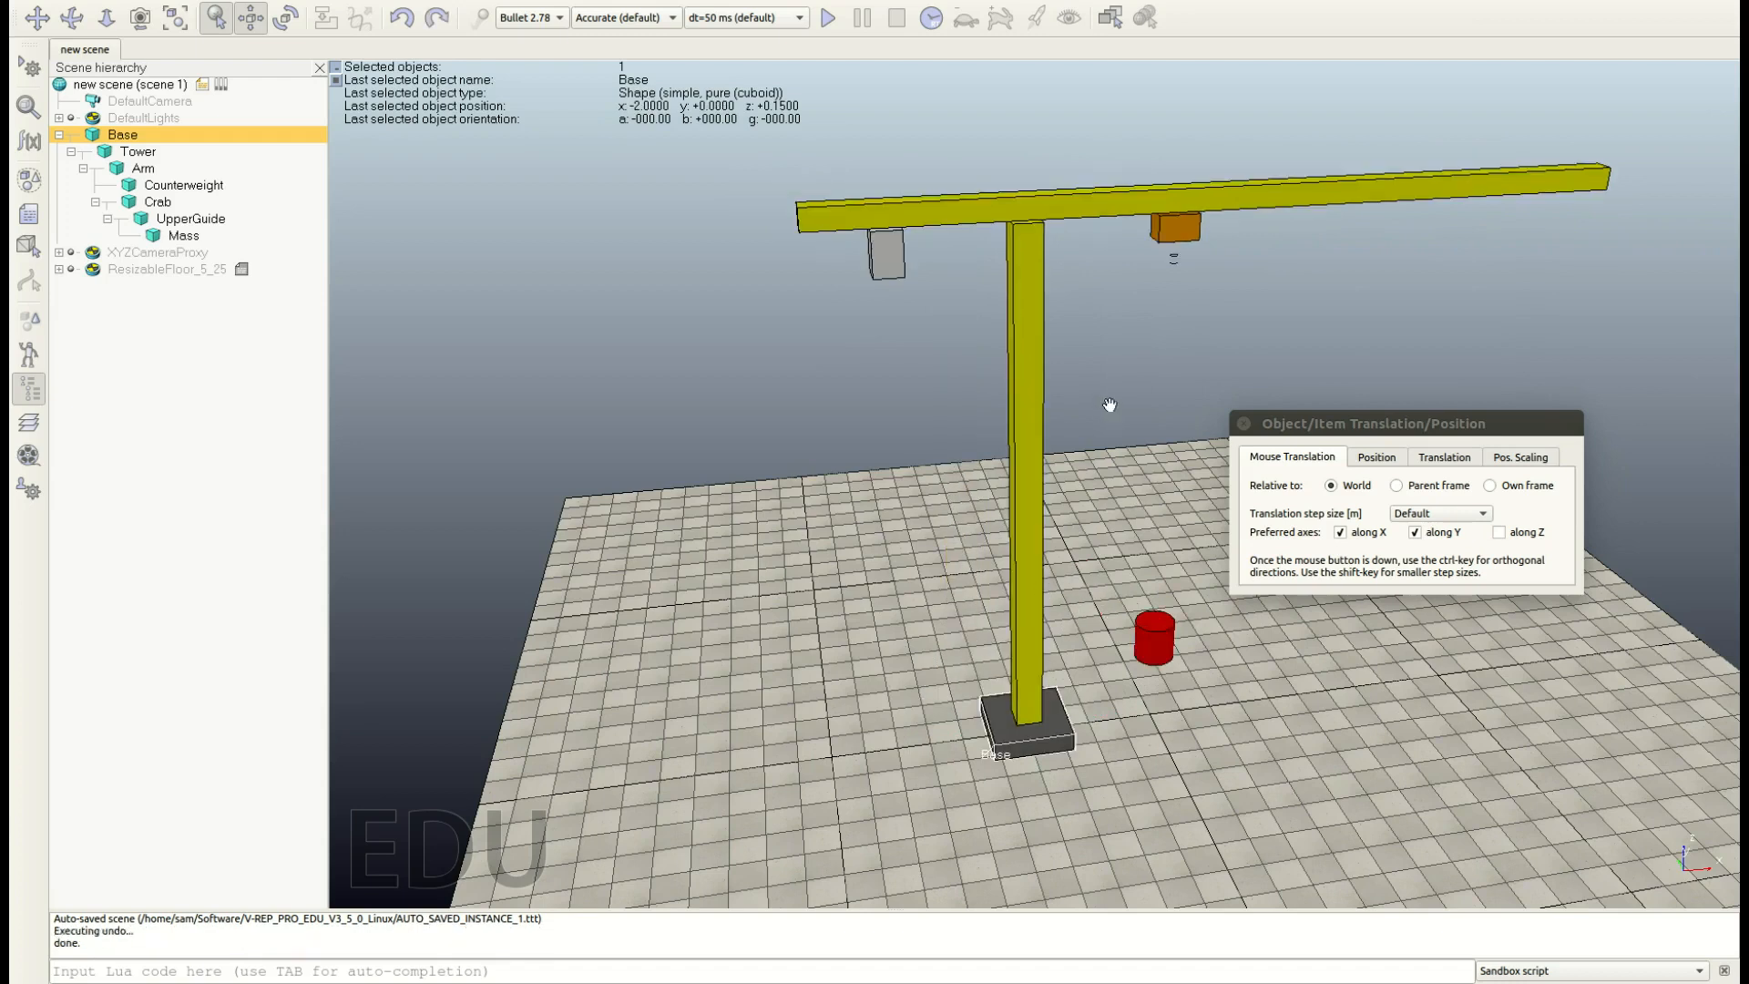
Step: Test the hierarchy by moving the Arm along X and Y, undo the move, and leave the translation tool with nothing selected
click(1011, 204)
drag(1011, 204, 1048, 190)
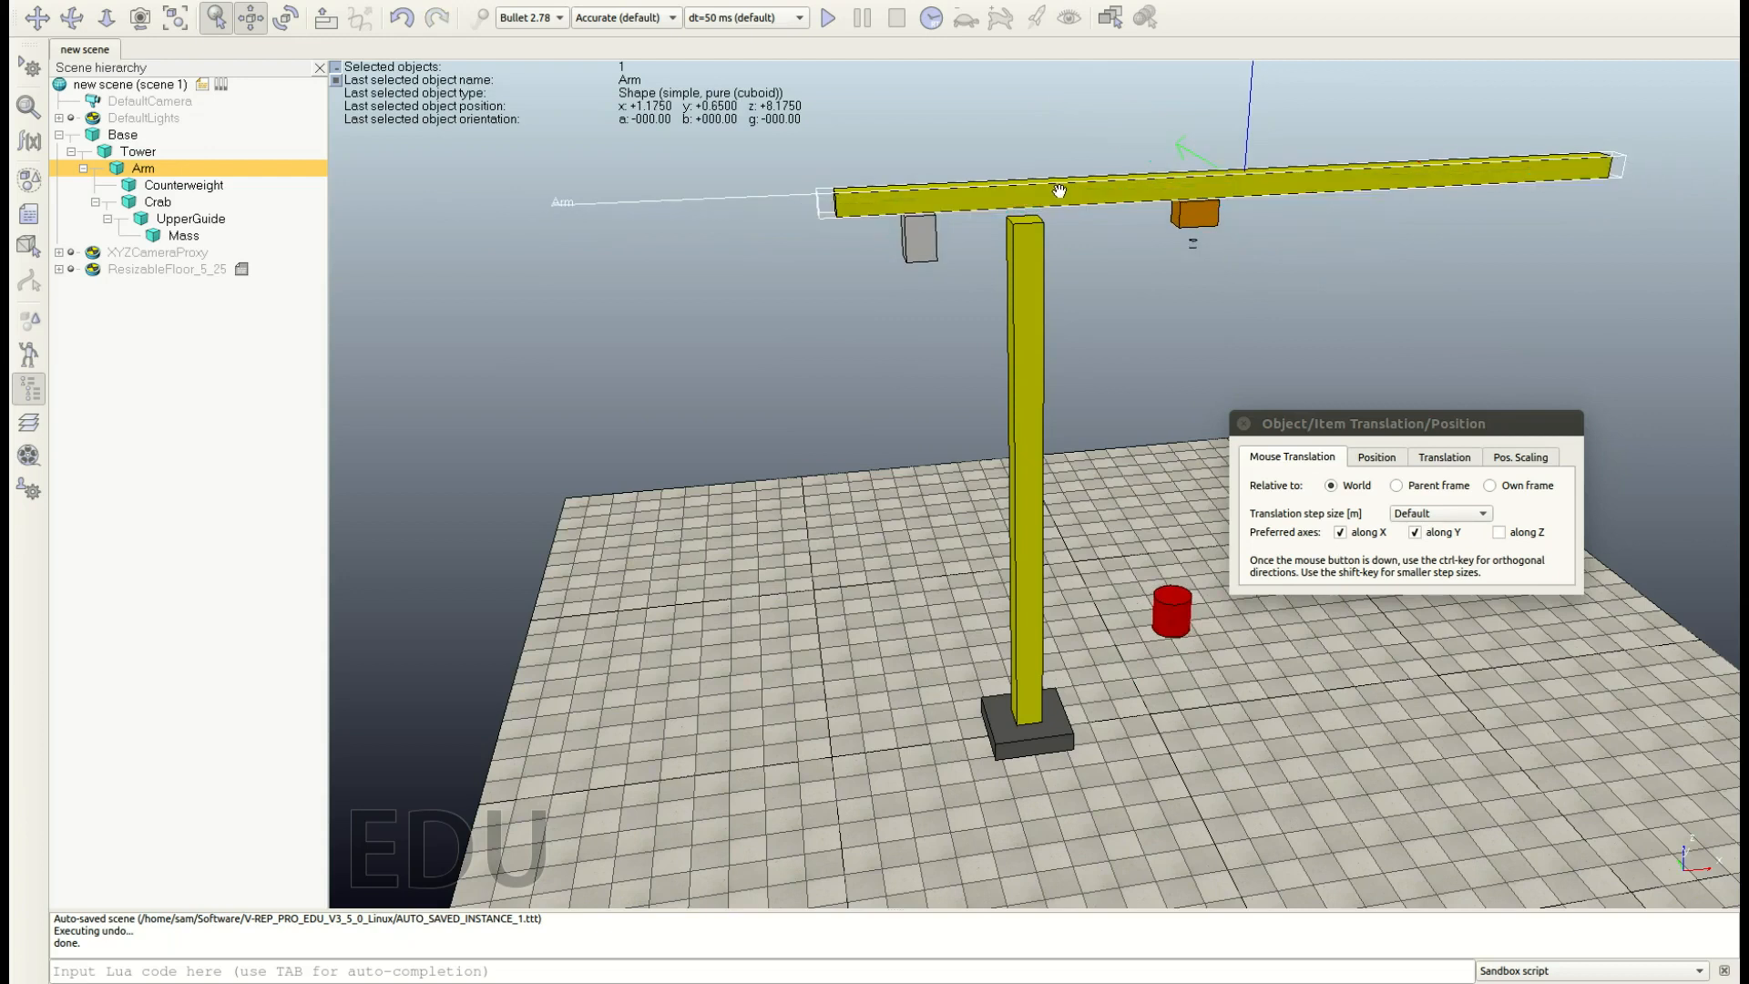
key(ctrl+z)
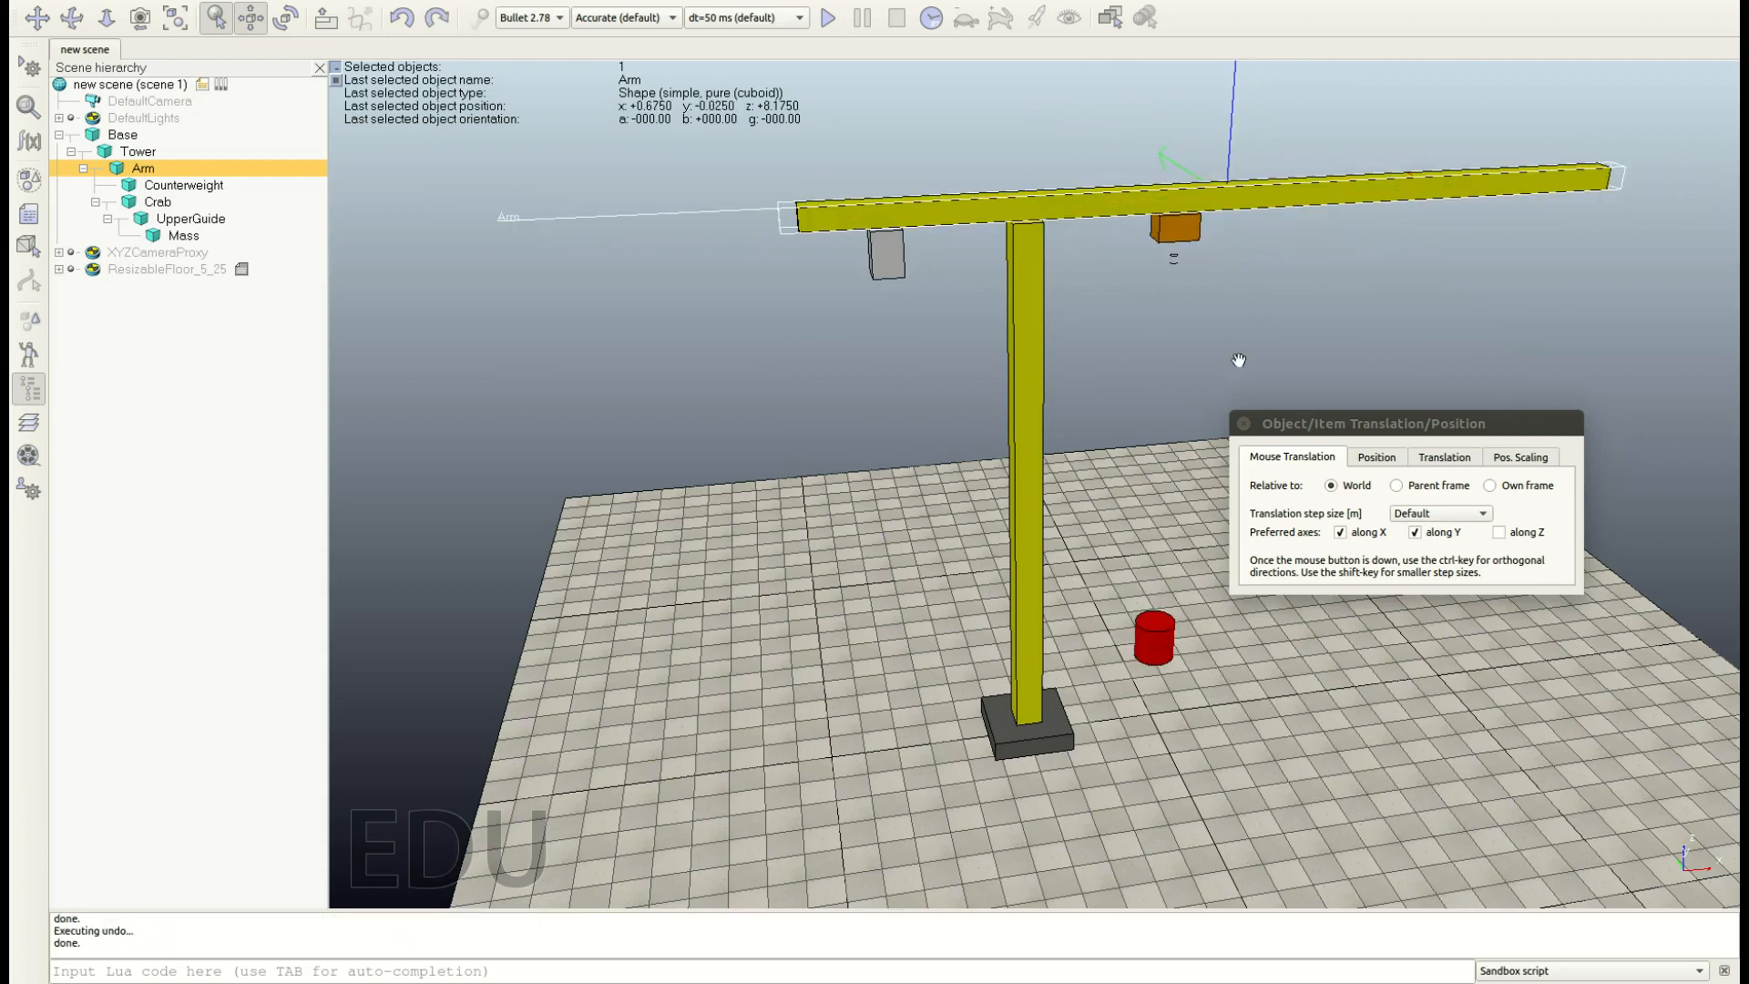
click(1244, 424)
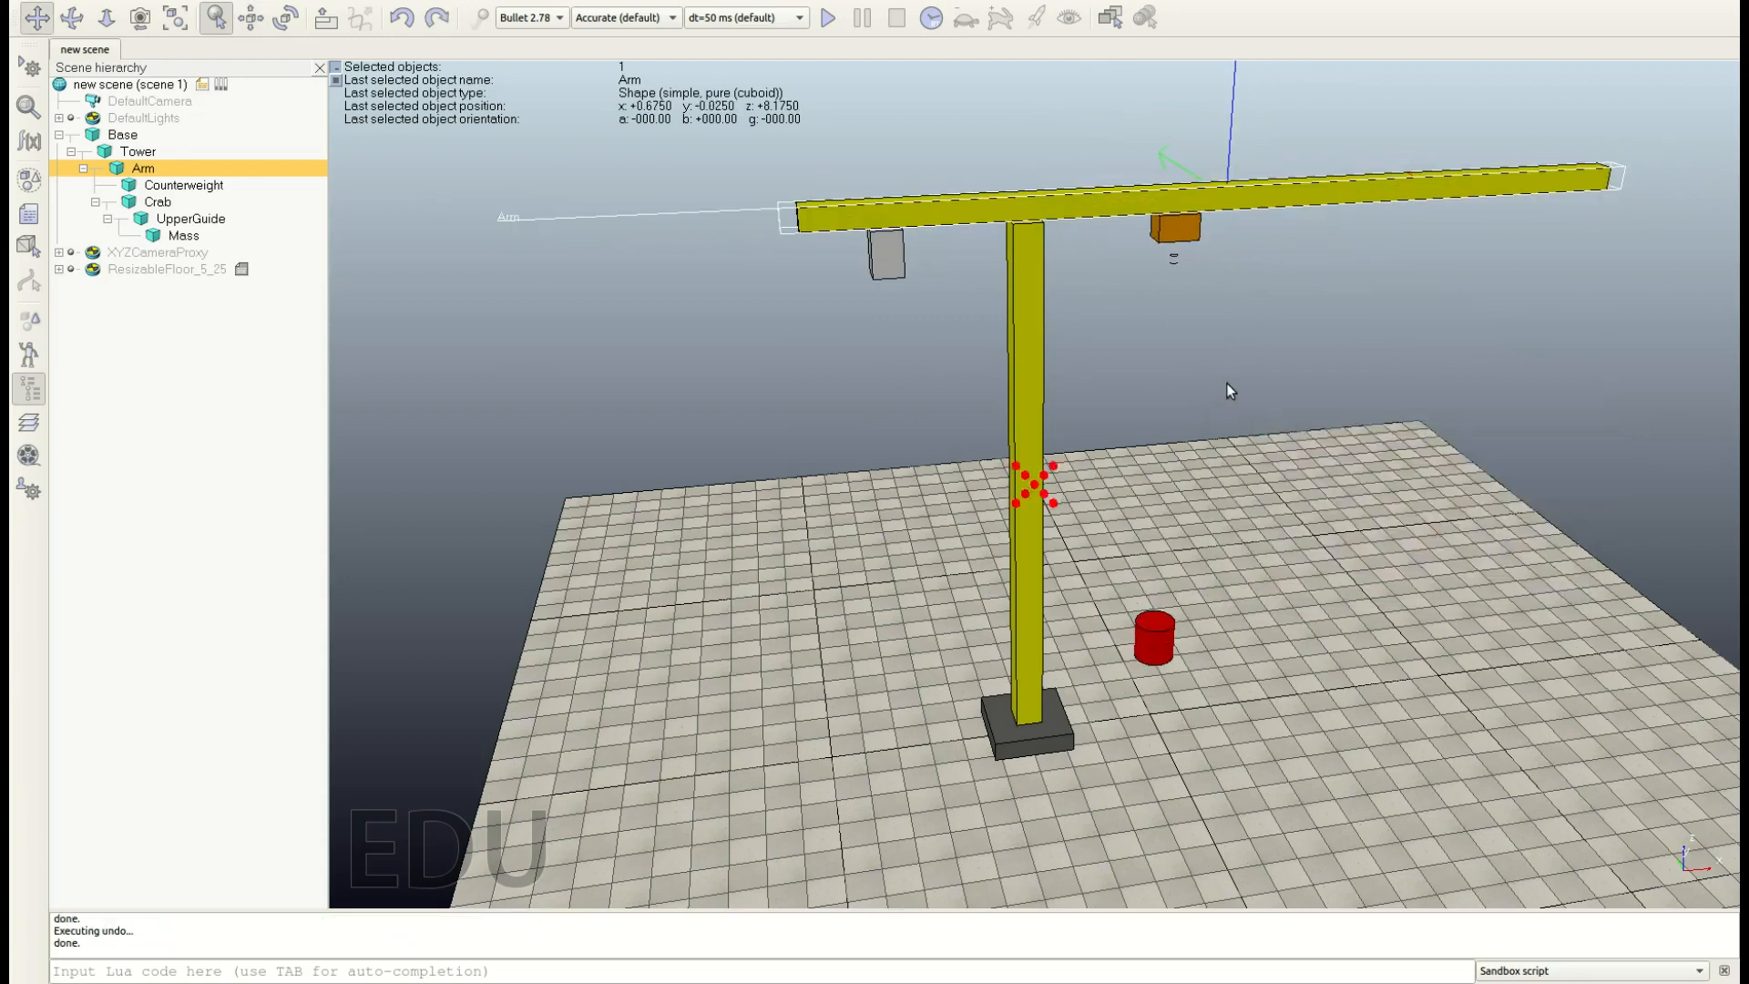
click(1221, 385)
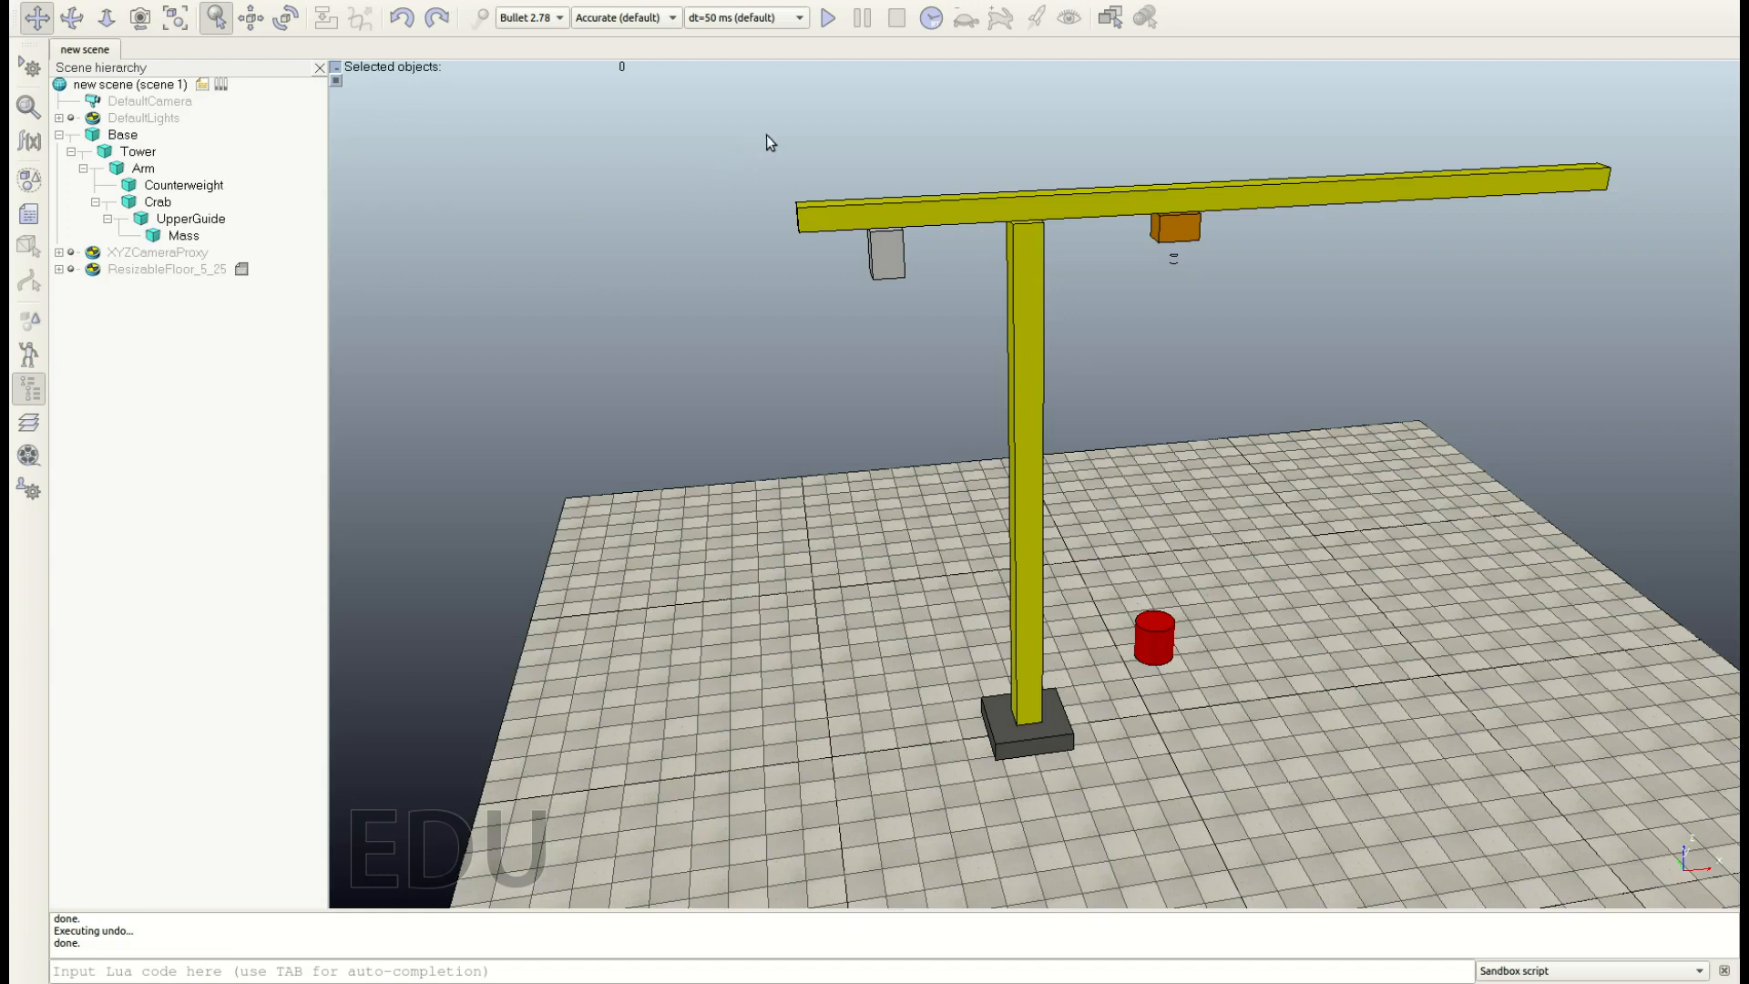
Step: Enable real-time simulation mode, and run and stop the simulation twice with the Bullet 2.78 engine
click(931, 20)
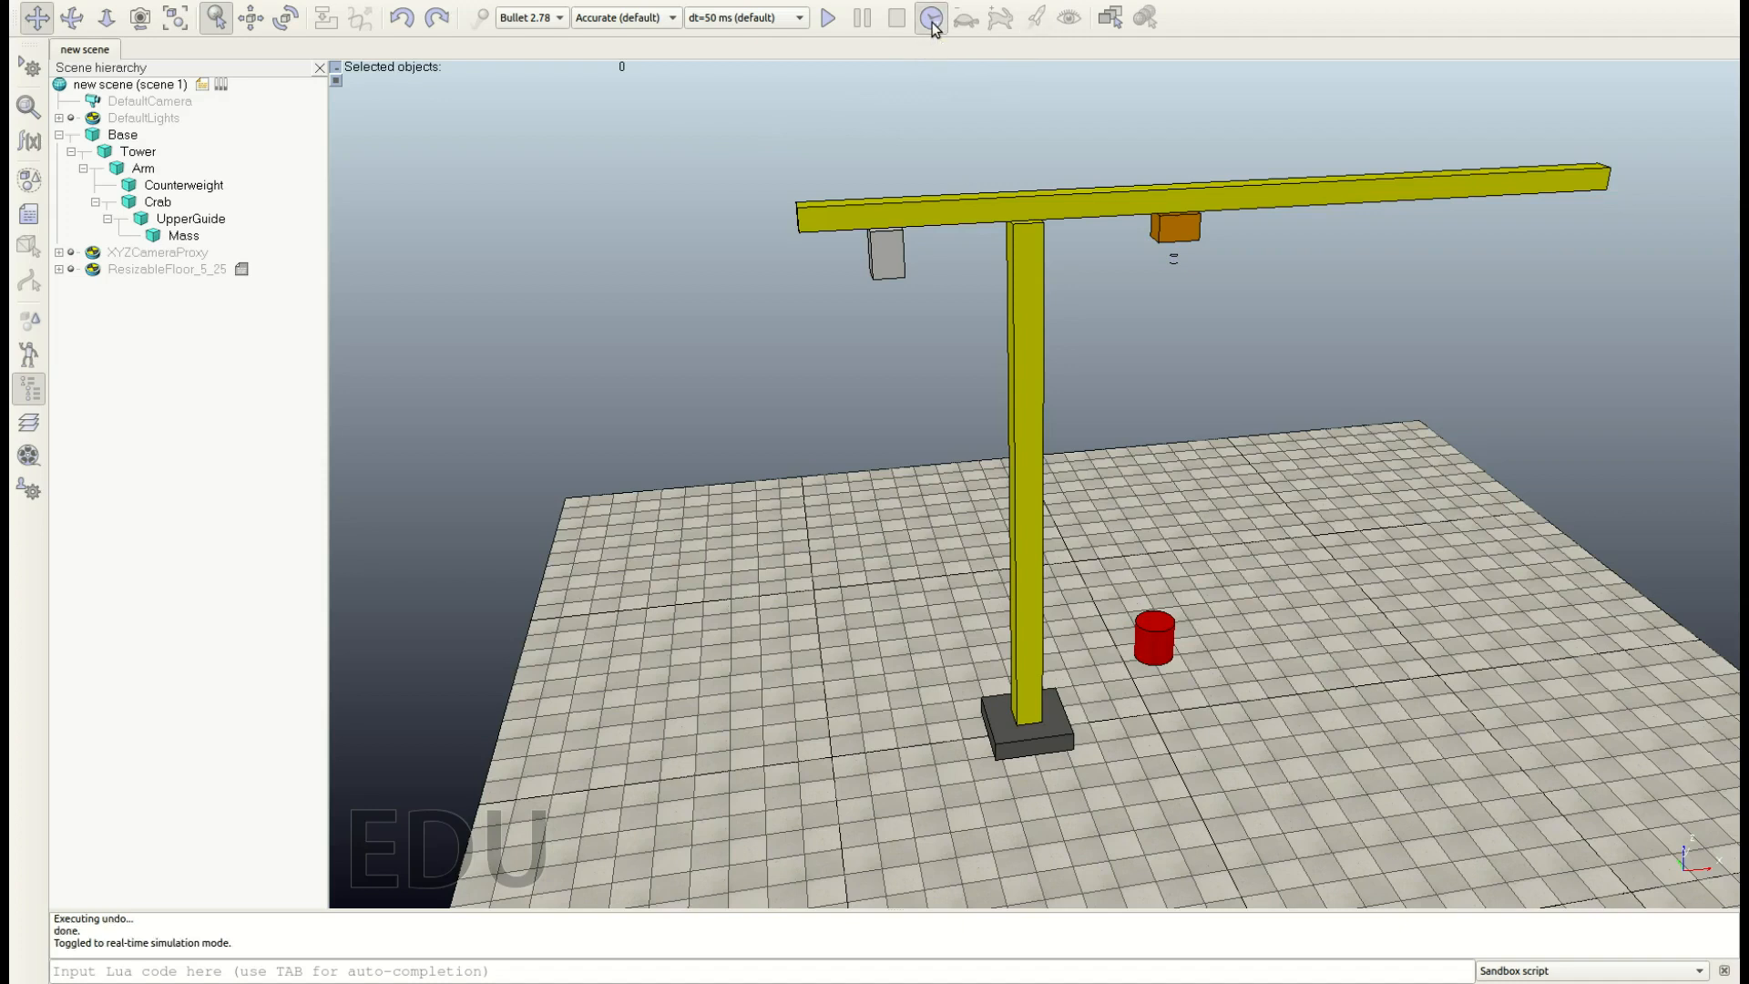
click(828, 20)
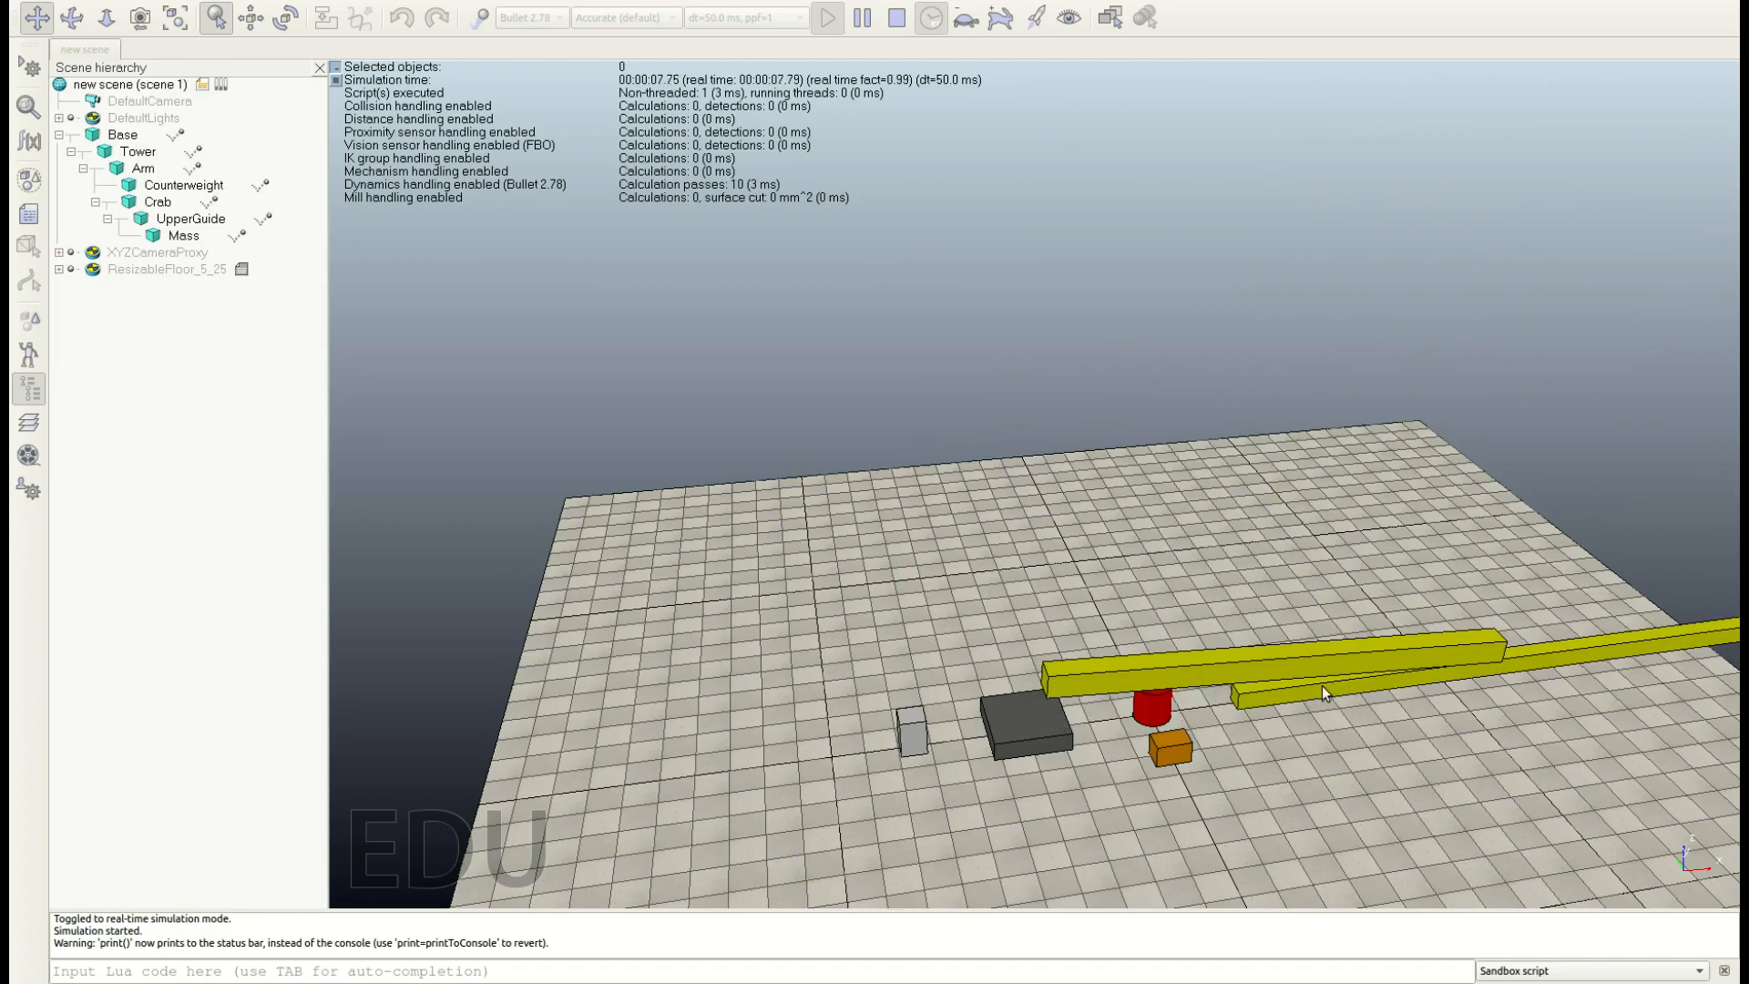
click(893, 23)
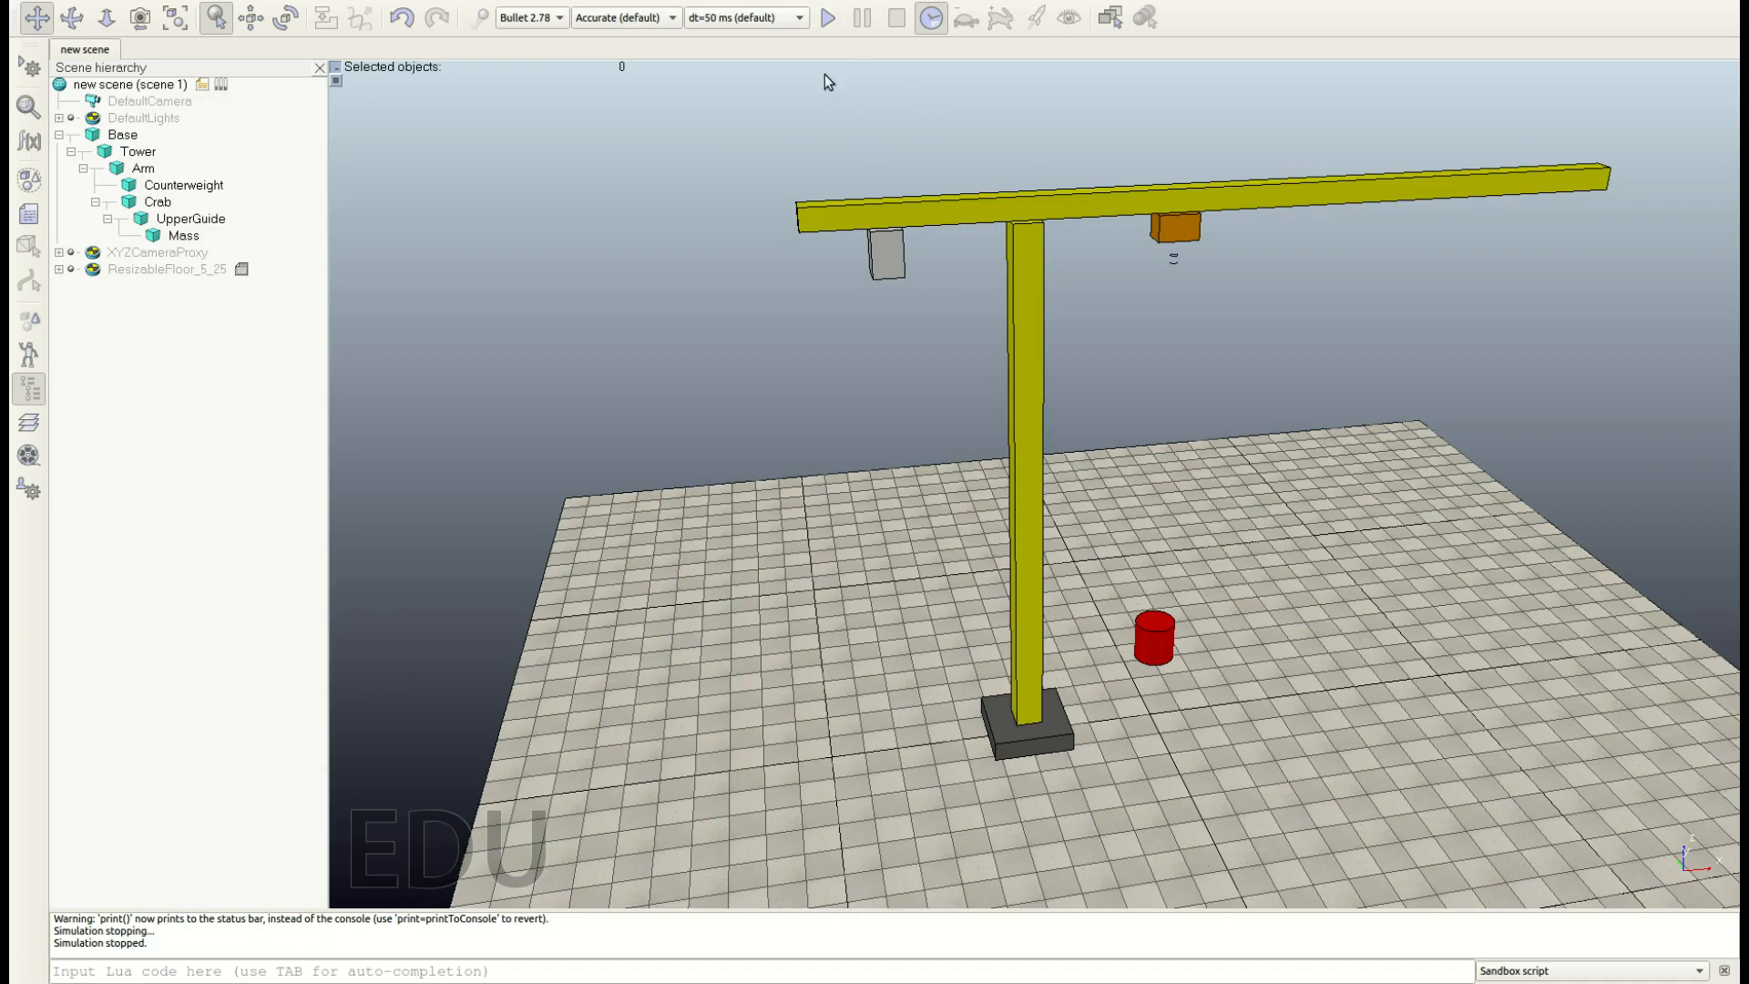
click(826, 30)
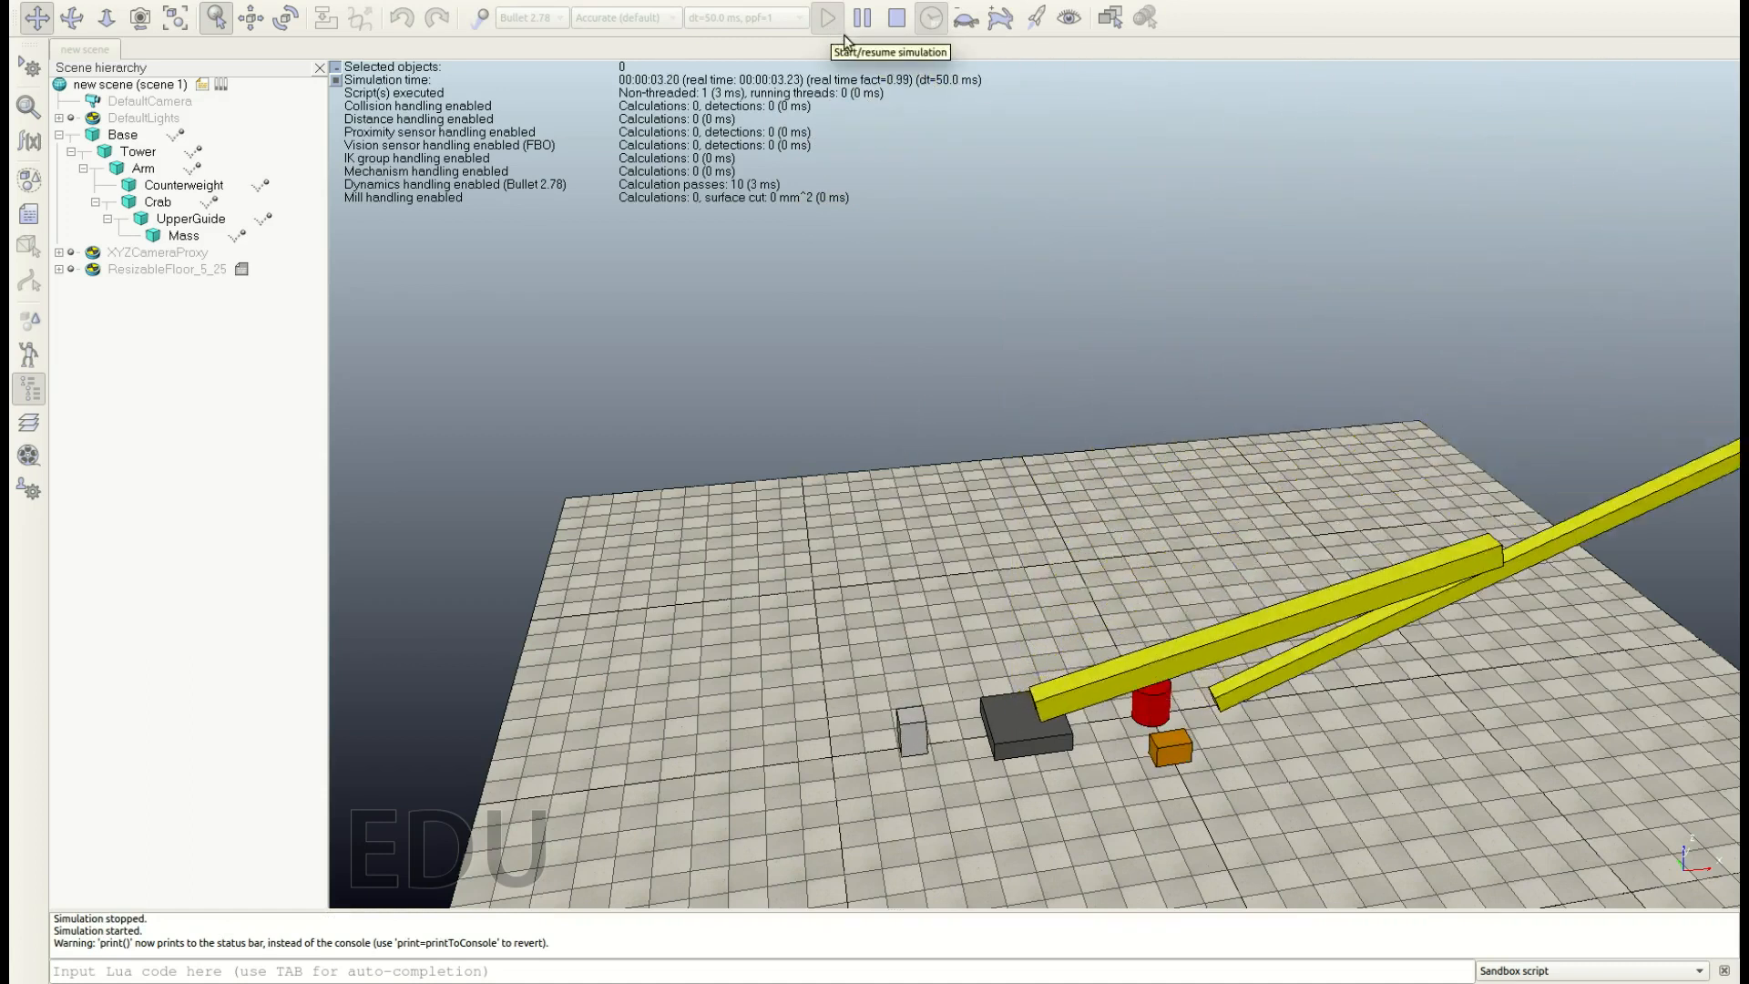
click(898, 19)
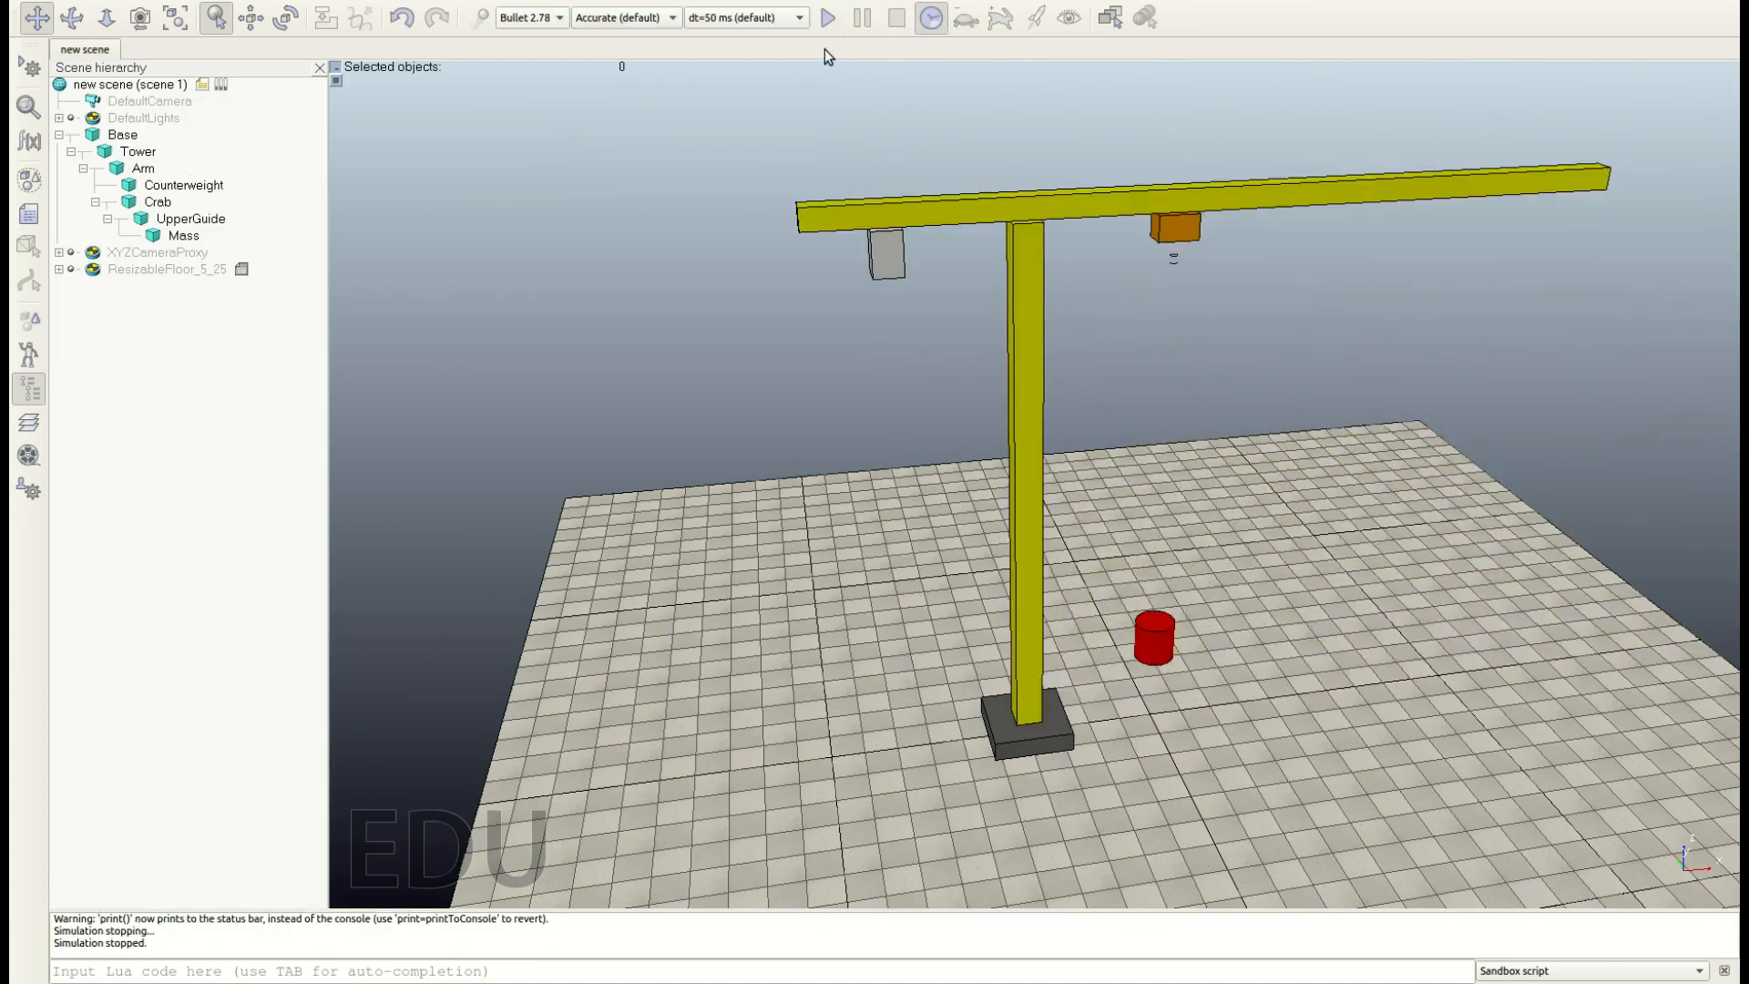
Step: Switch the physics engine to Newton, and run and stop the simulation to check the crane's behaviour
click(545, 18)
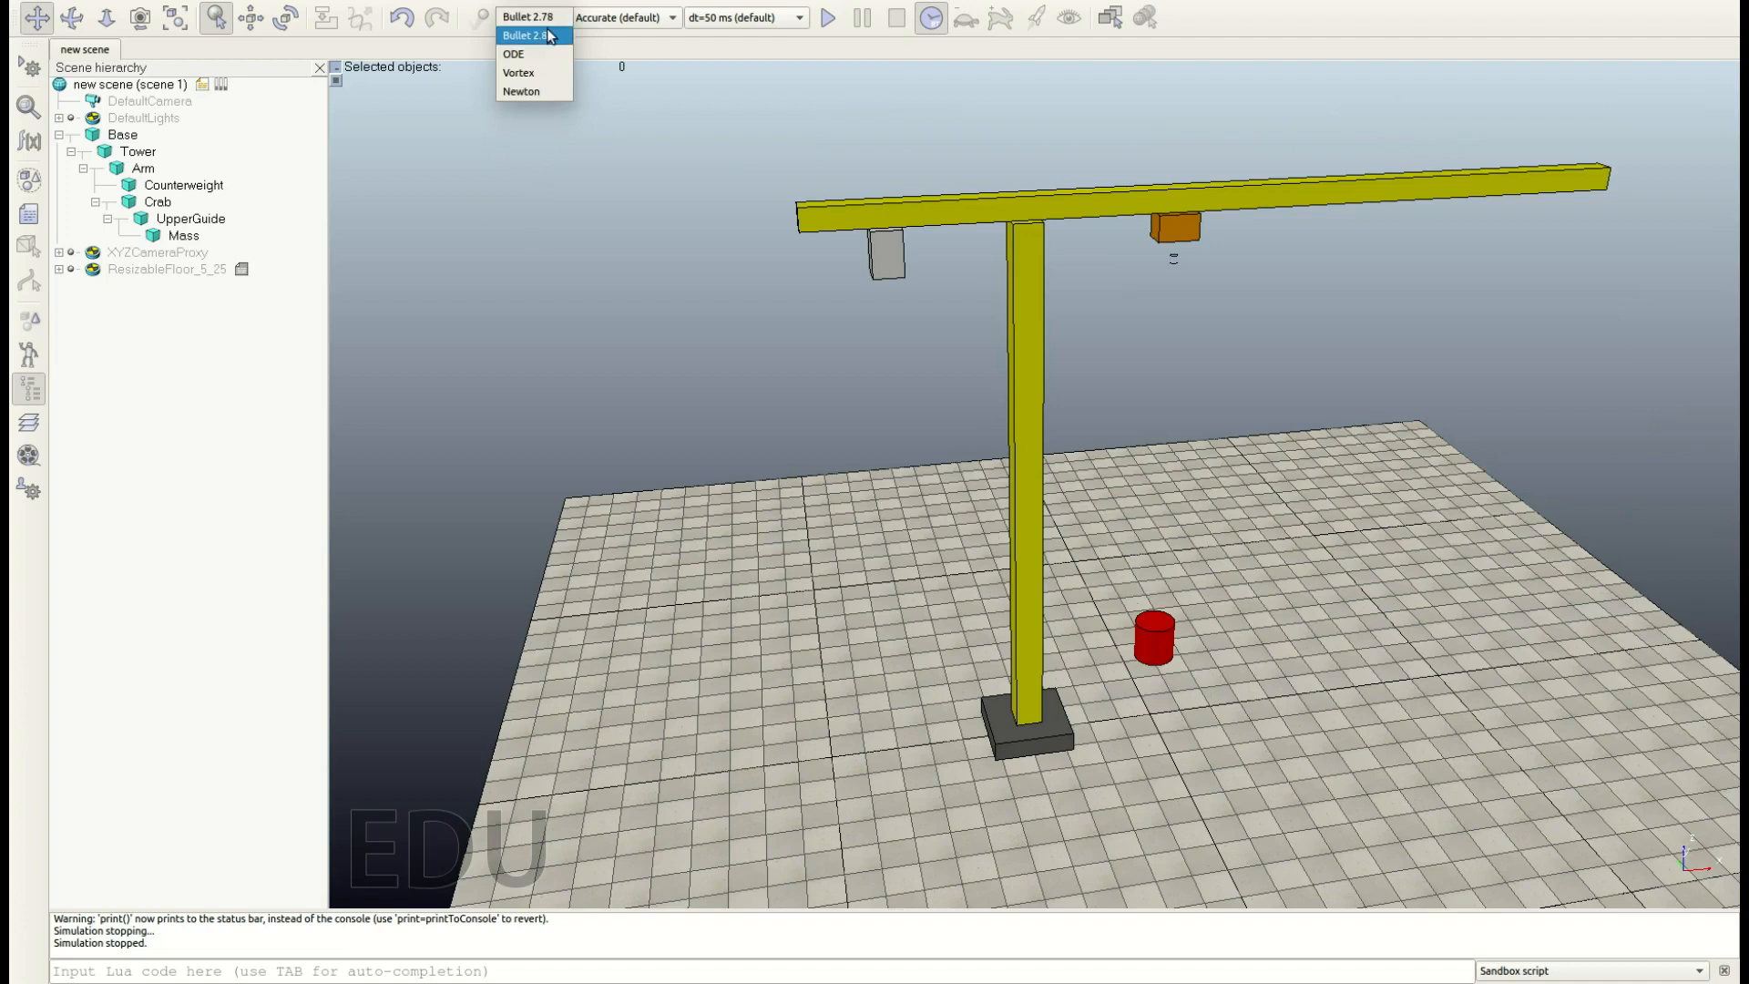
click(526, 91)
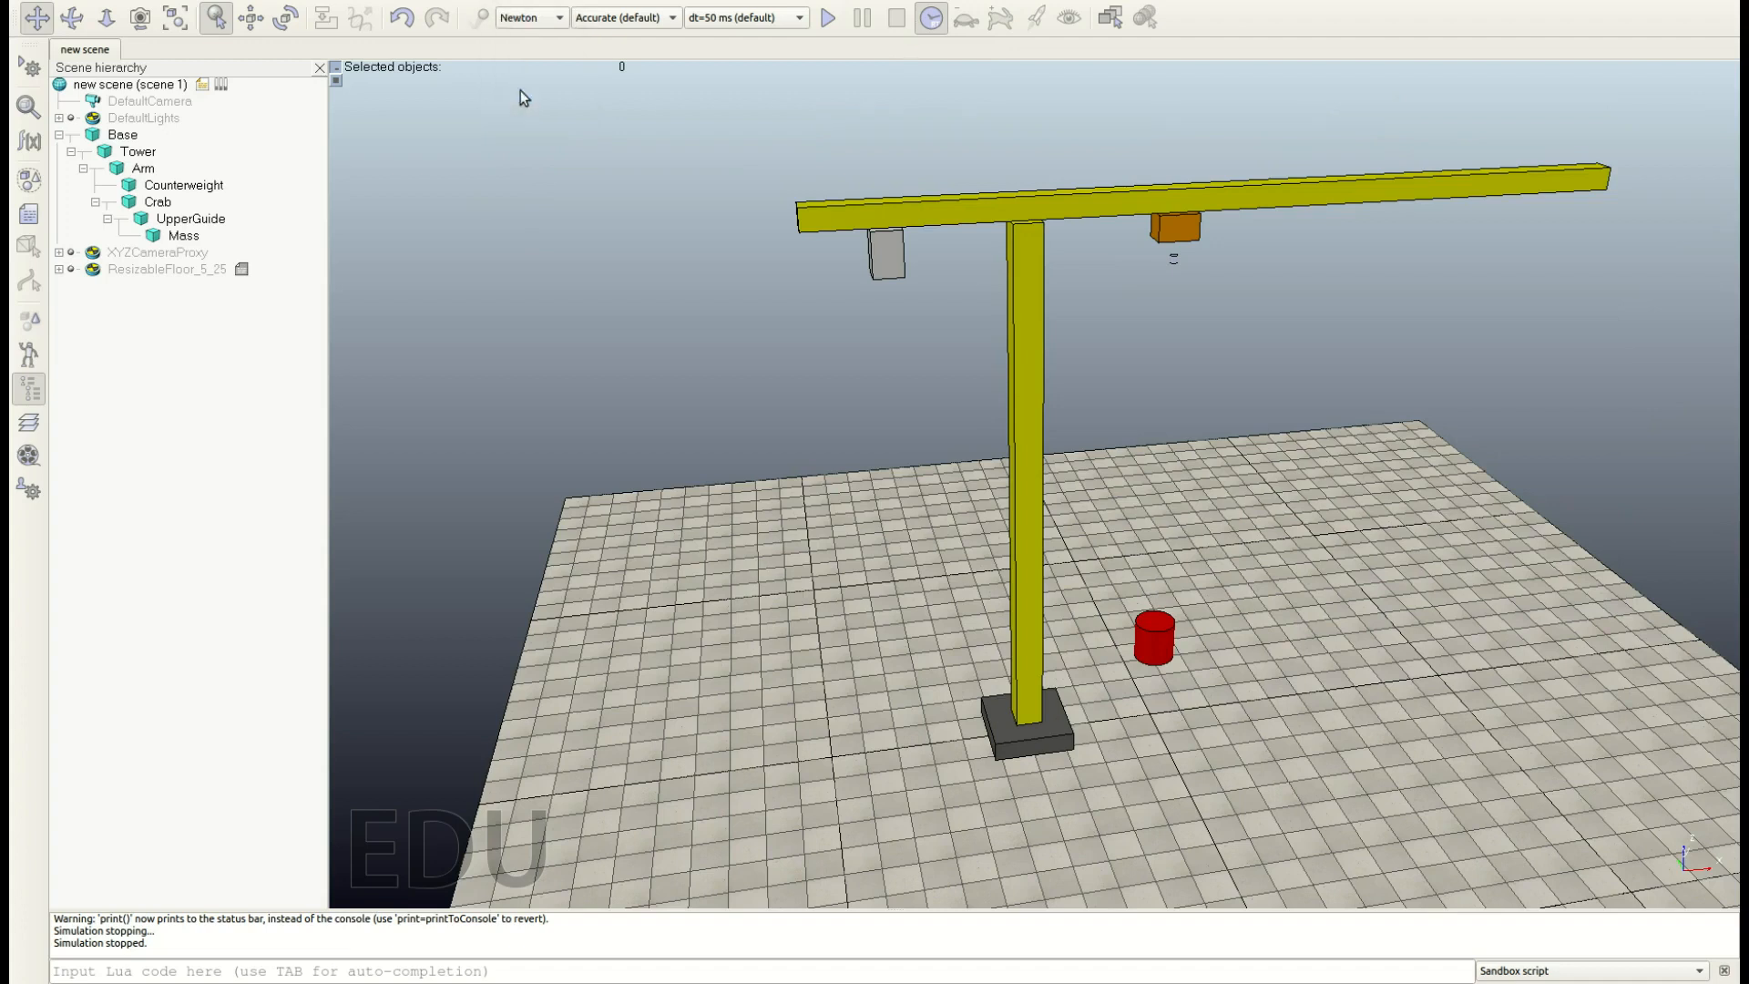
click(827, 19)
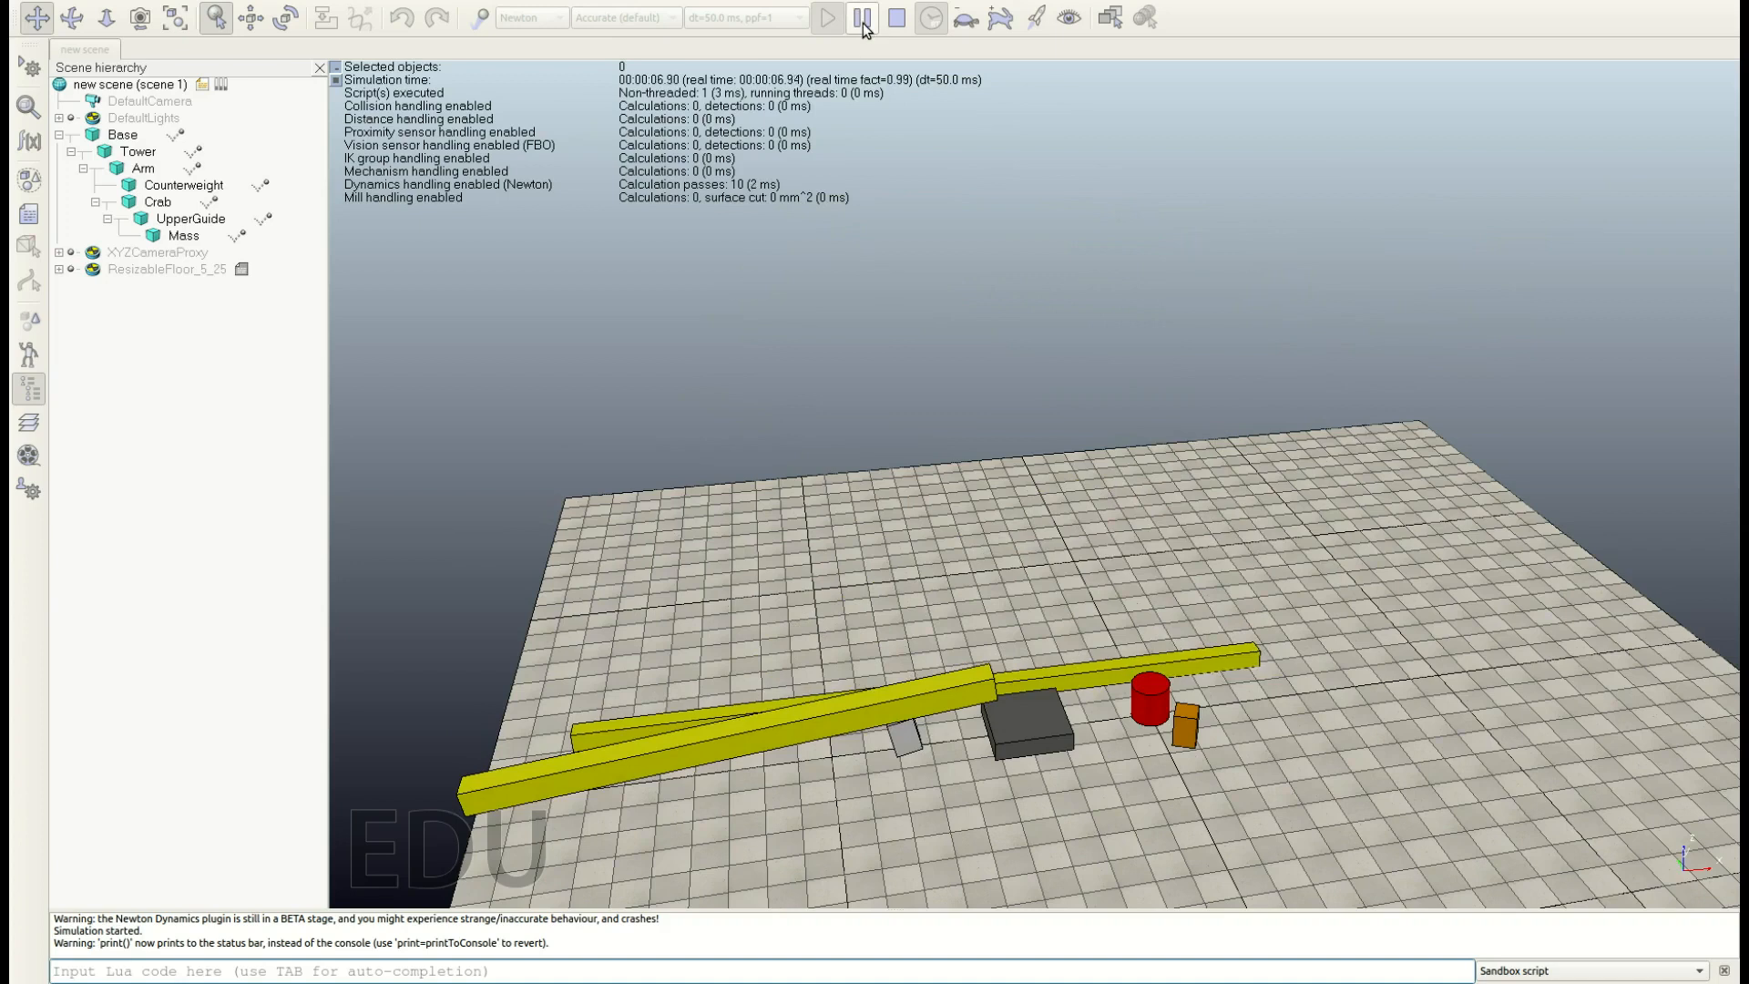
click(897, 17)
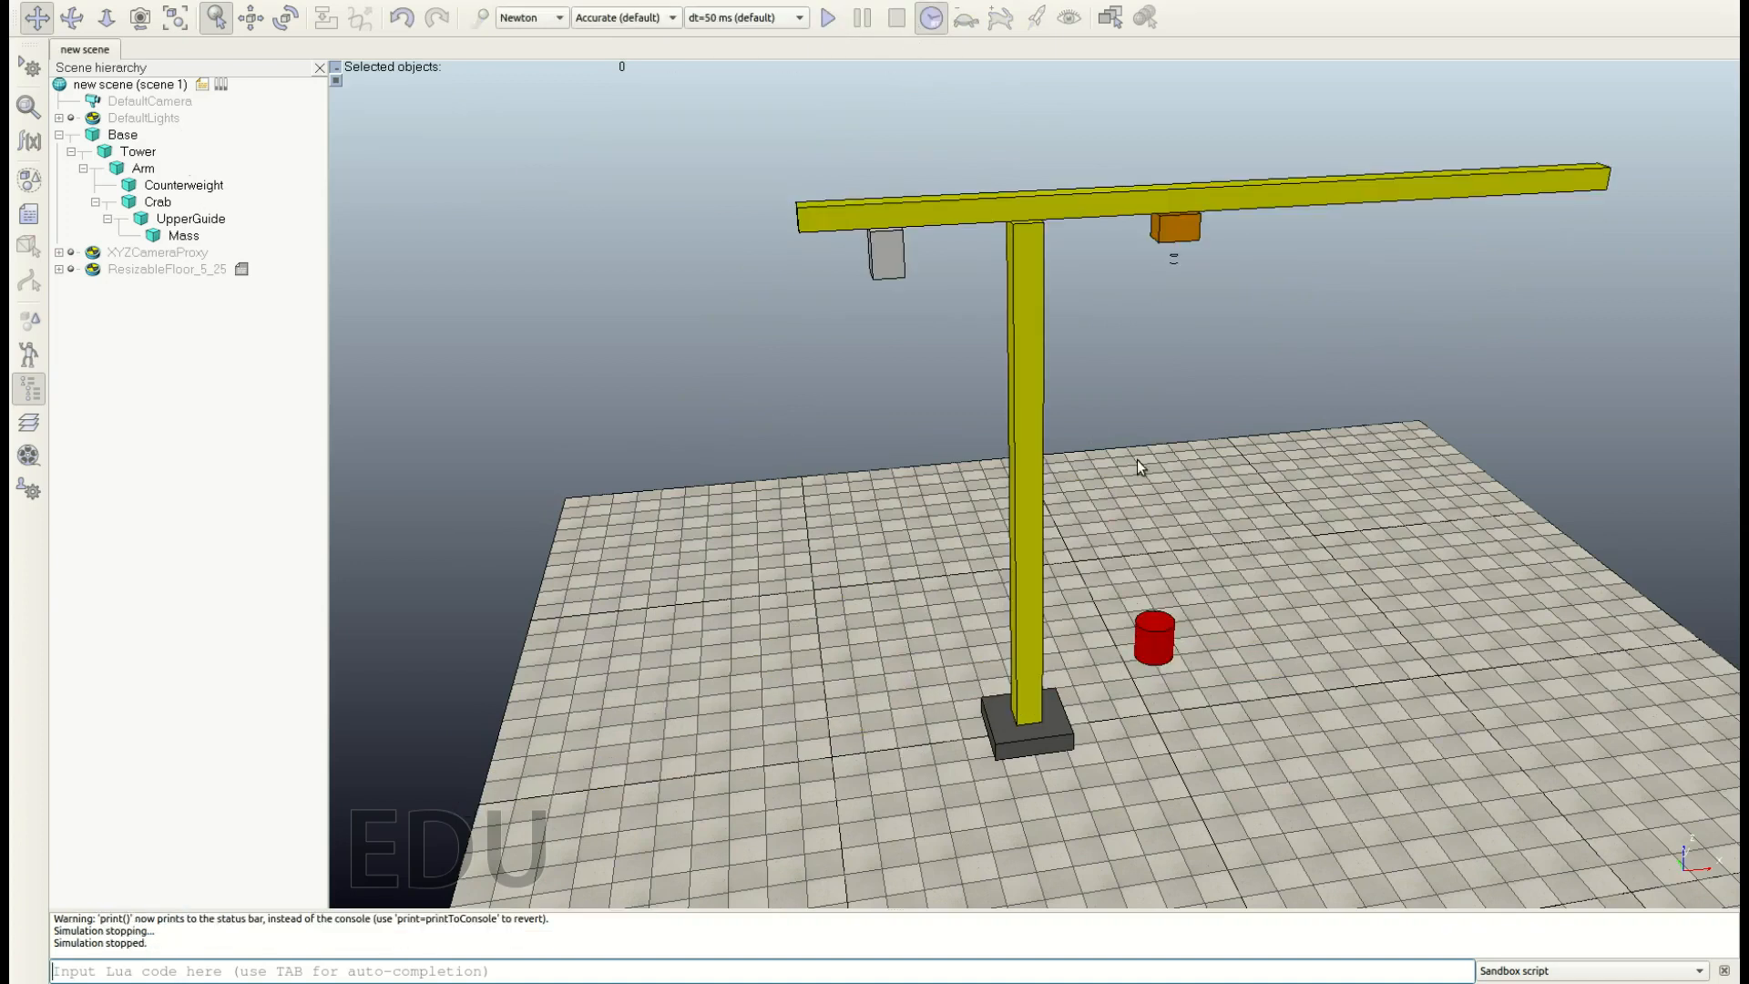